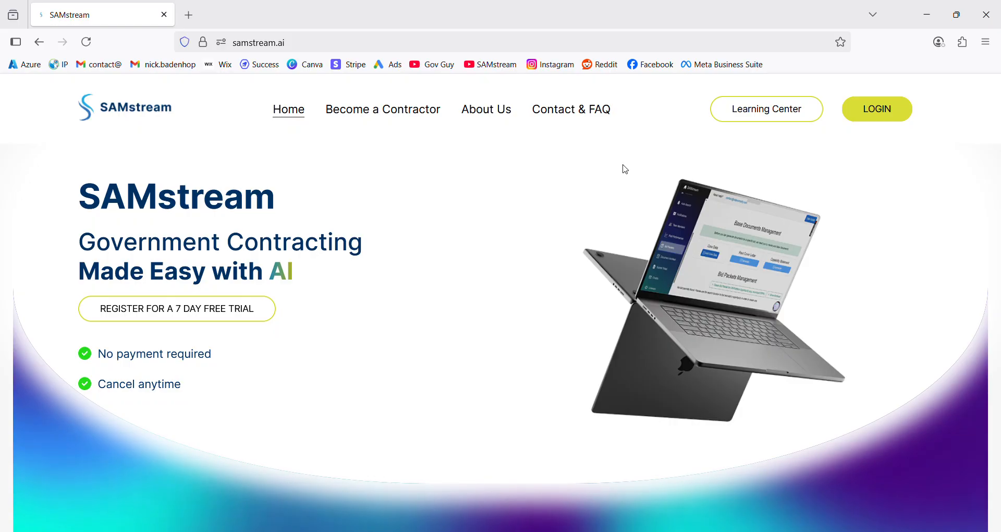
View the Become a Contractor page through its registration steps and return to the home page.
{"action": "left_click", "coordinate": [432, 110]}
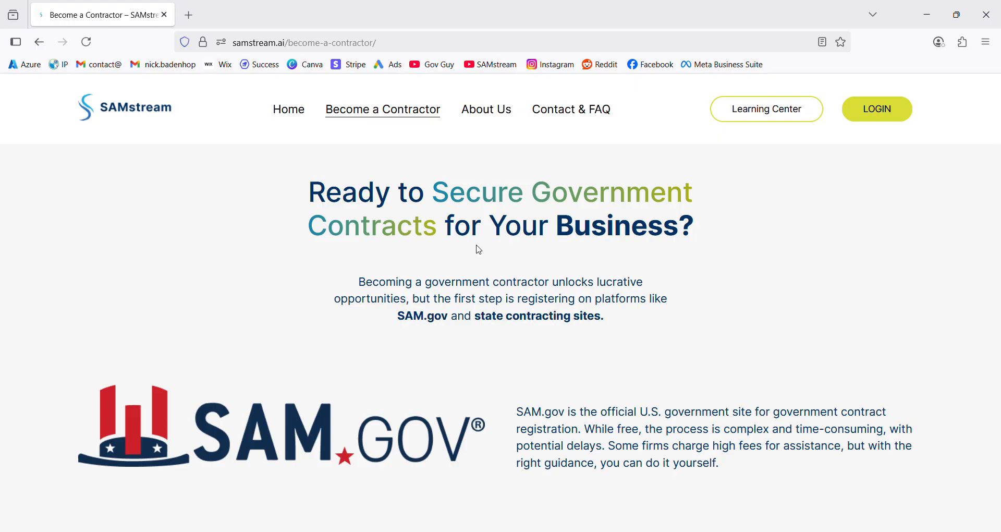
{"action": "scroll", "coordinate": [479, 250], "scroll_direction": "down", "scroll_amount": 15}
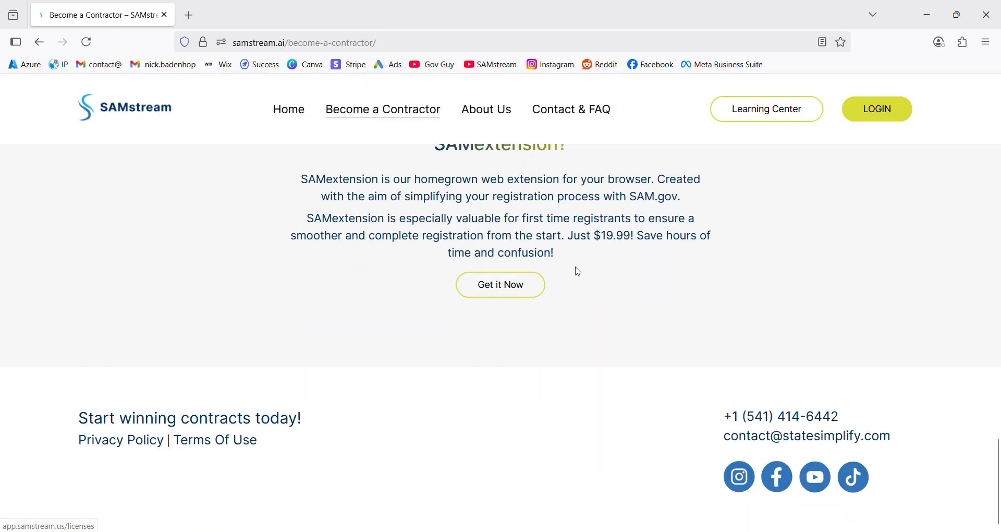
{"action": "scroll", "coordinate": [523, 256], "scroll_direction": "up", "scroll_amount": 8}
{"action": "scroll", "coordinate": [522, 256], "scroll_direction": "up", "scroll_amount": 3}
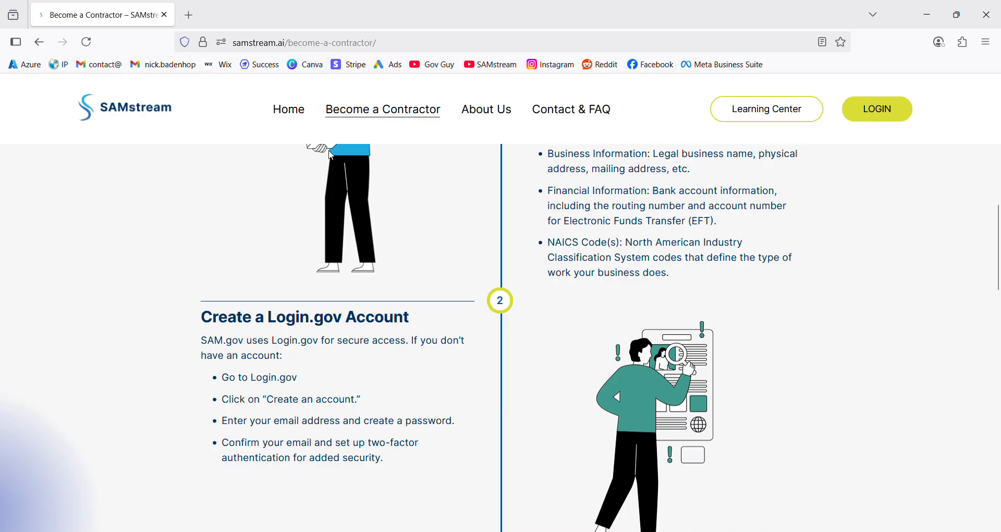
{"action": "left_click", "coordinate": [290, 110]}
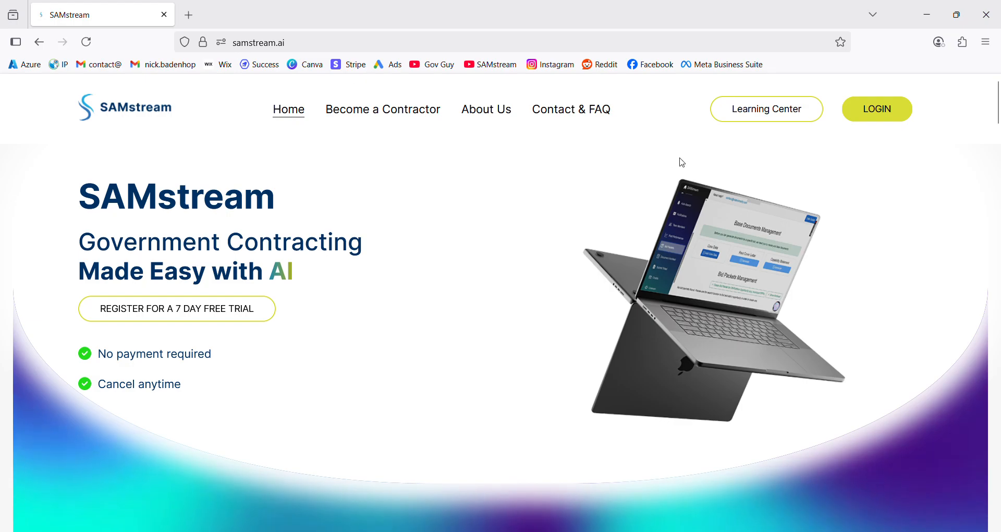
Open the login page, look over the account sign-up form's fields, and return to the sign-in form.
{"action": "left_click", "coordinate": [894, 115]}
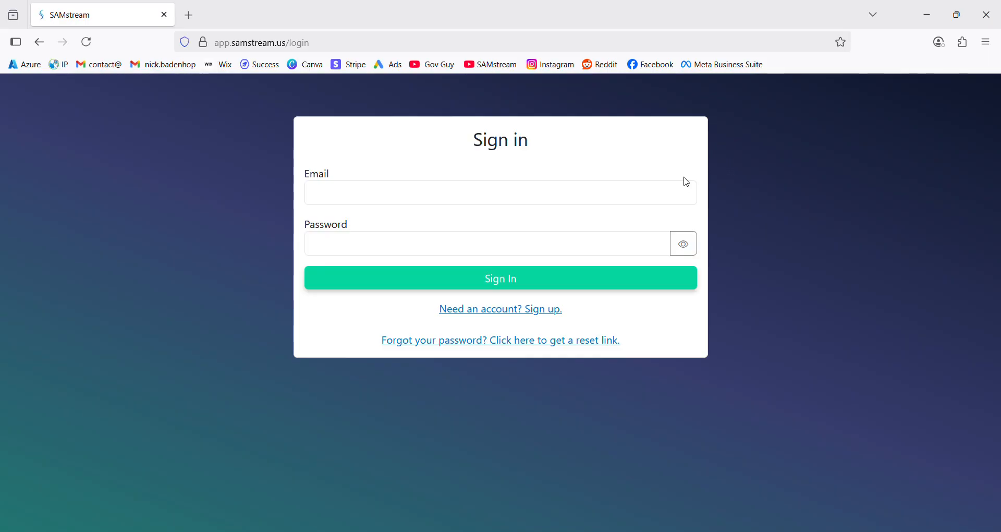
{"action": "left_click", "coordinate": [496, 313]}
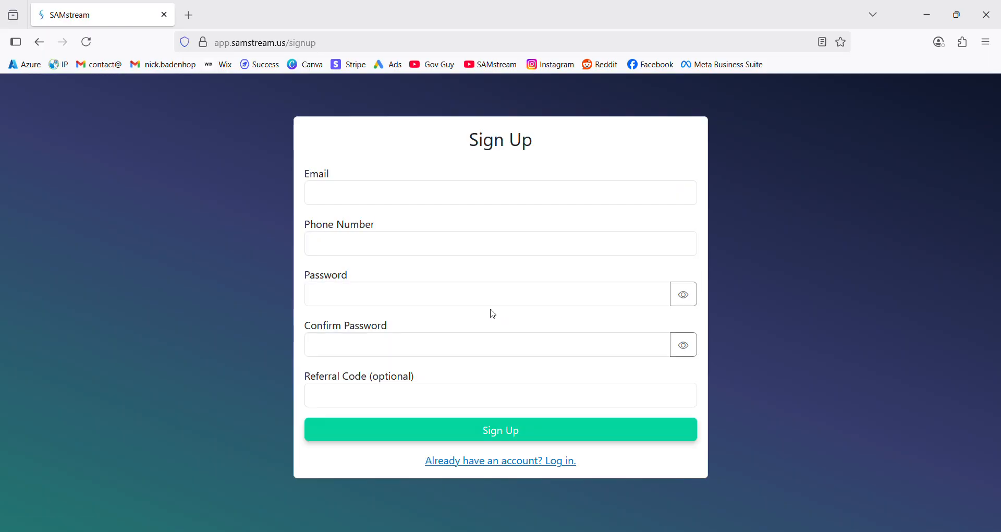
{"action": "left_click", "coordinate": [363, 205]}
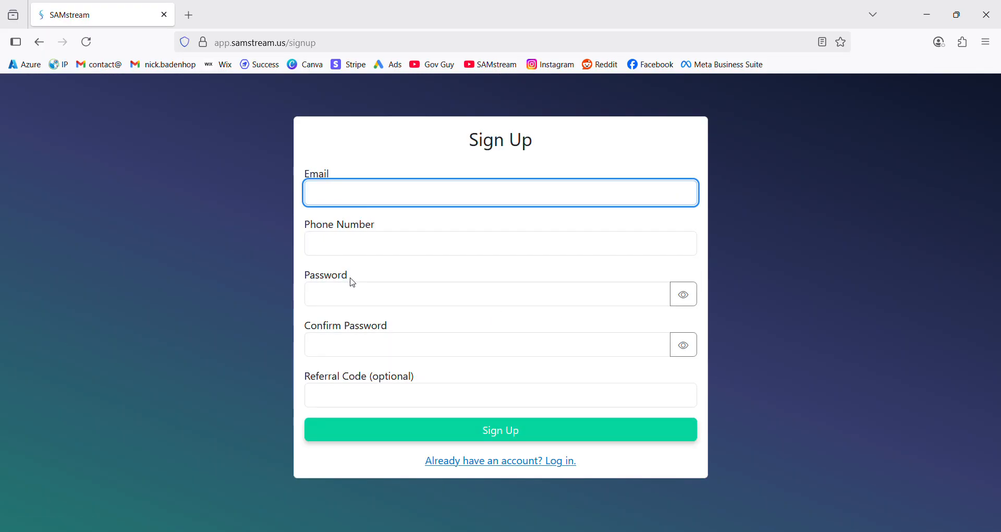
{"action": "left_click", "coordinate": [347, 346]}
{"action": "left_click", "coordinate": [281, 258]}
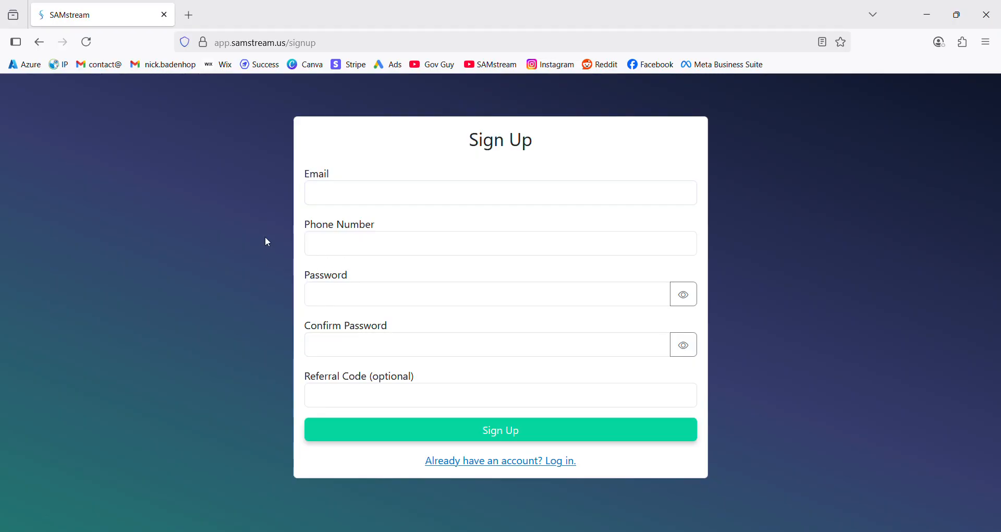
{"action": "left_click", "coordinate": [484, 462]}
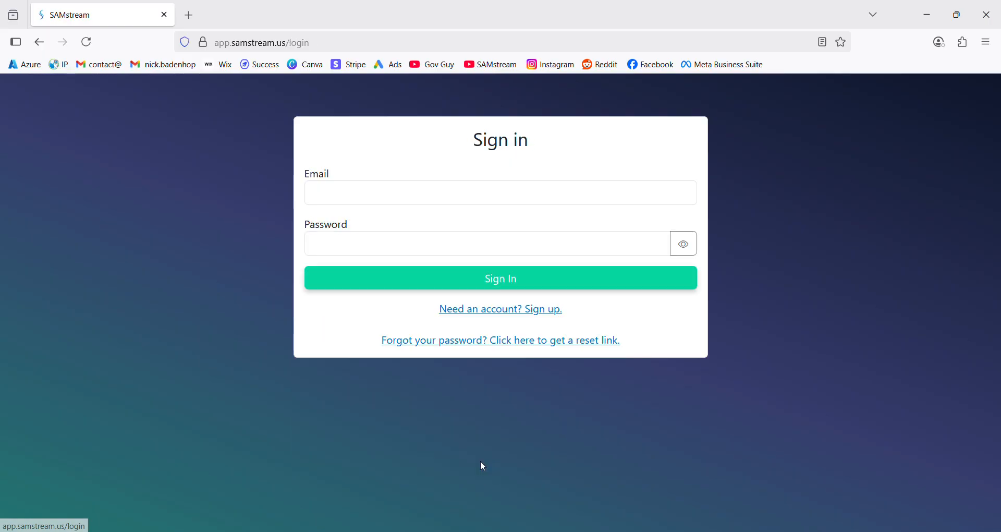
Sign in to the account with its email and password.
{"action": "left_click", "coordinate": [422, 203]}
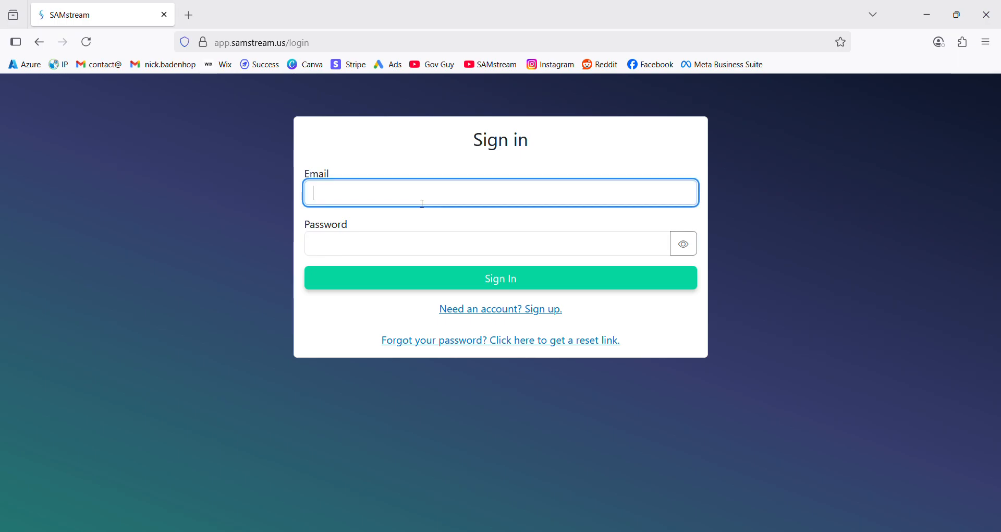
{"action": "left_click", "coordinate": [412, 224]}
{"action": "left_click", "coordinate": [415, 277]}
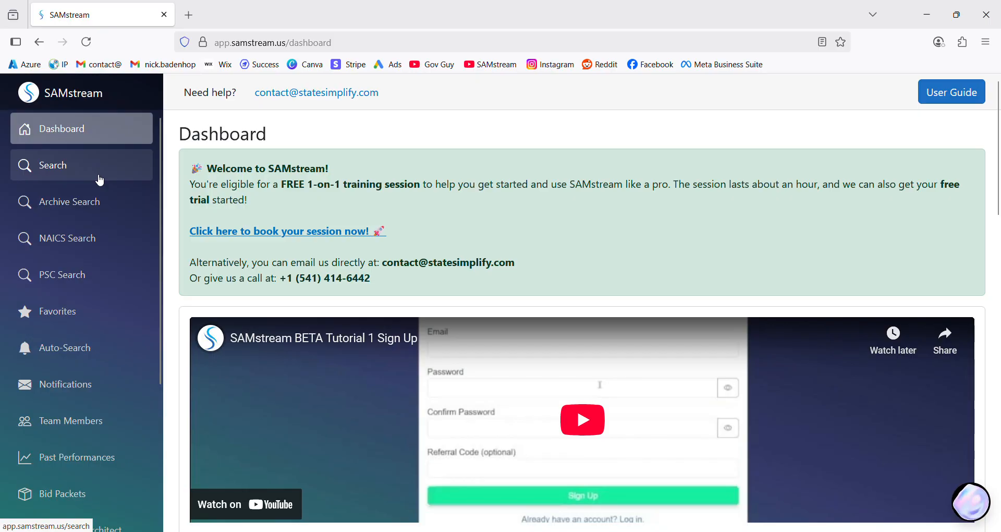
View the profile page with its subscription and notification settings, and return to the dashboard.
{"action": "scroll", "coordinate": [96, 241], "scroll_direction": "down", "scroll_amount": 4}
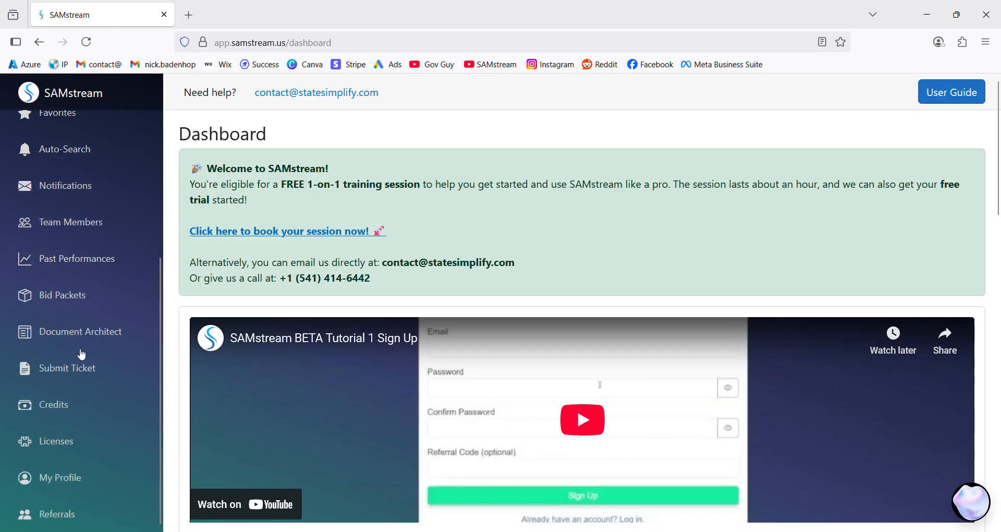
{"action": "left_click", "coordinate": [66, 484]}
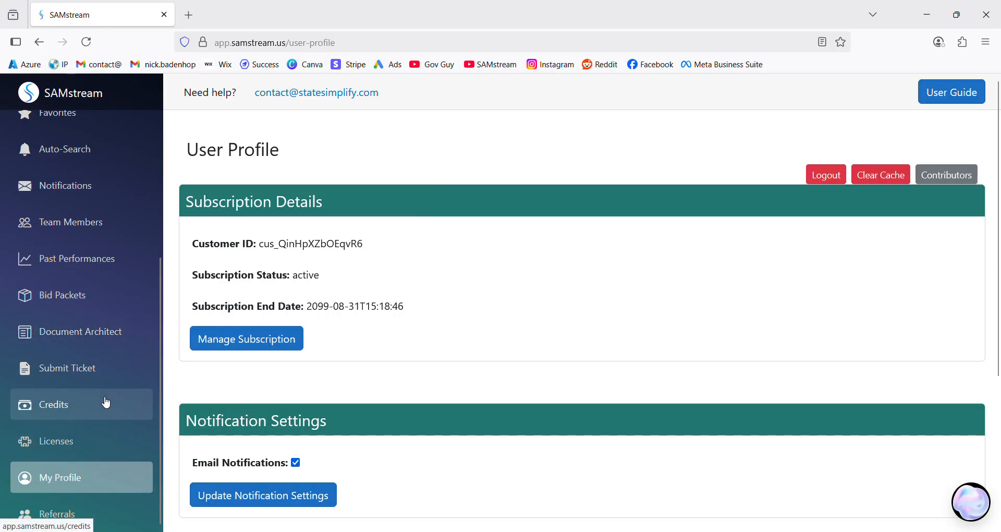
{"action": "scroll", "coordinate": [106, 402], "scroll_direction": "up", "scroll_amount": 4}
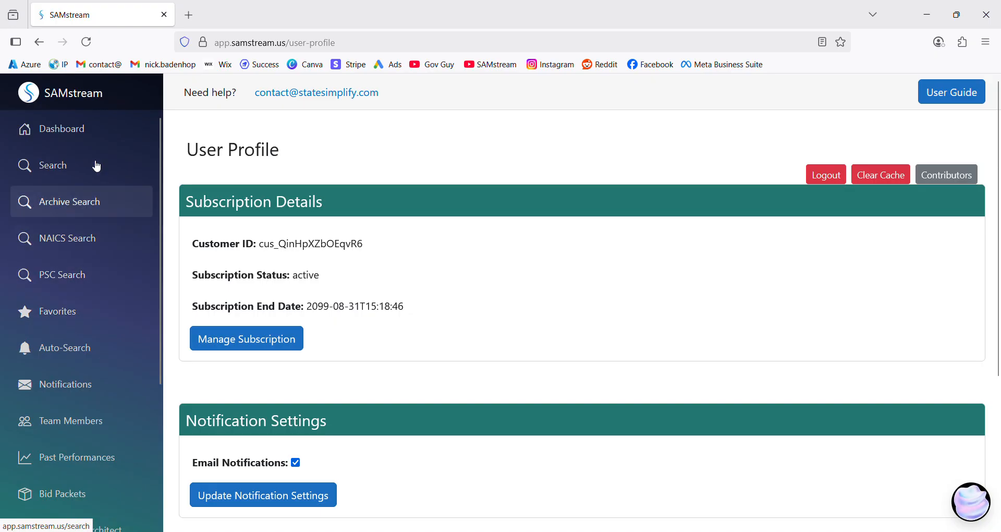
{"action": "left_click", "coordinate": [93, 134]}
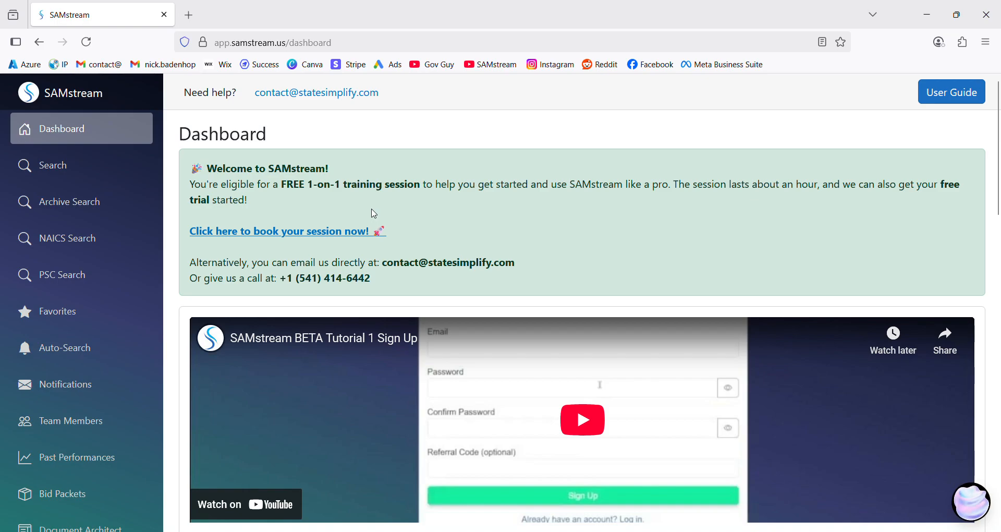
Look through the tutorial videos on the dashboard.
{"action": "scroll", "coordinate": [380, 230], "scroll_direction": "down", "scroll_amount": 10}
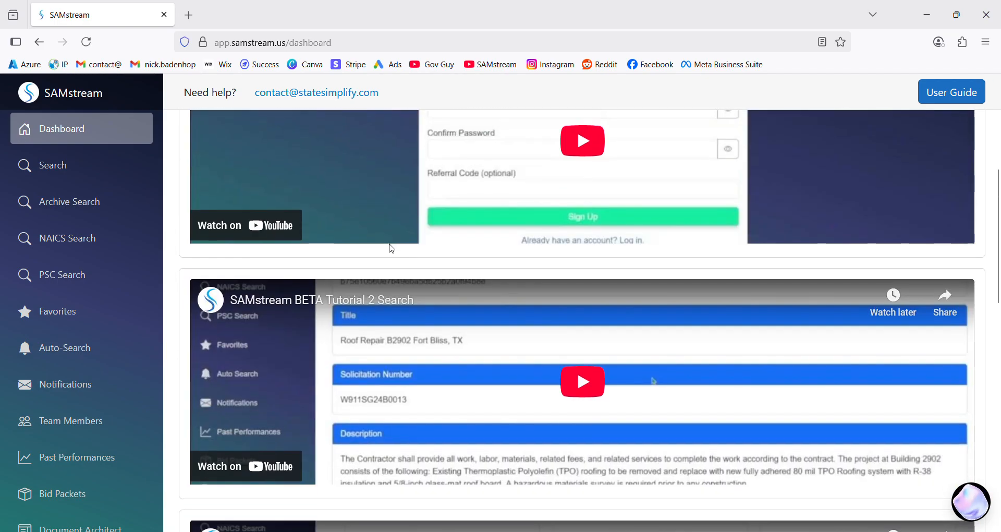
{"action": "scroll", "coordinate": [392, 252], "scroll_direction": "down", "scroll_amount": 7}
{"action": "scroll", "coordinate": [393, 254], "scroll_direction": "up", "scroll_amount": 17}
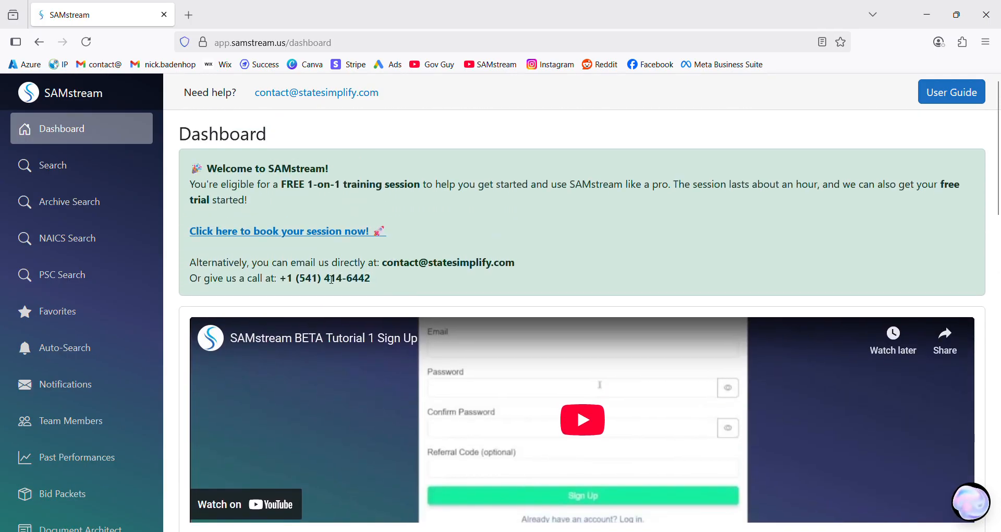
Highlight the support phone number and the support email address in the dashboard's welcome notice.
{"action": "left_click_drag", "start_coordinate": [284, 284], "coordinate": [379, 278]}
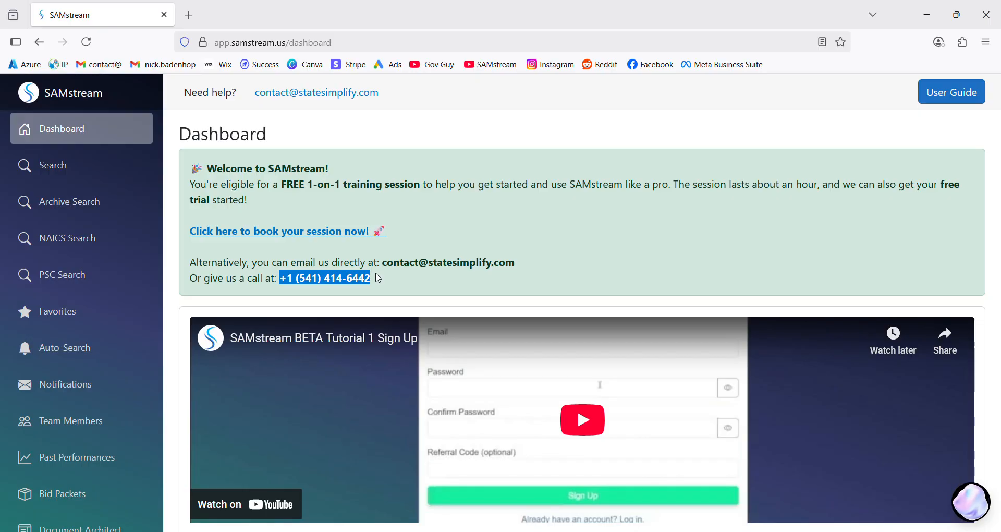
{"action": "left_click", "coordinate": [376, 286]}
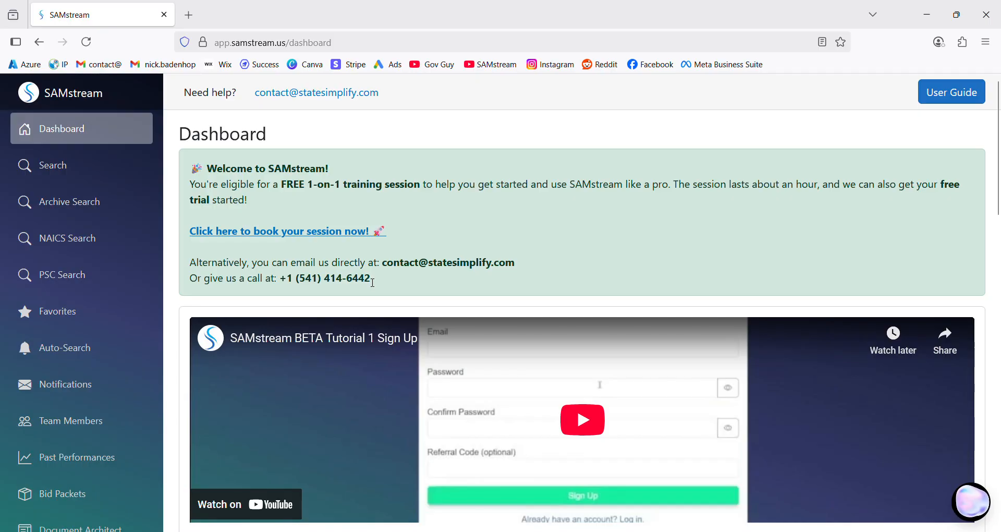
{"action": "left_click_drag", "start_coordinate": [376, 286], "coordinate": [279, 286]}
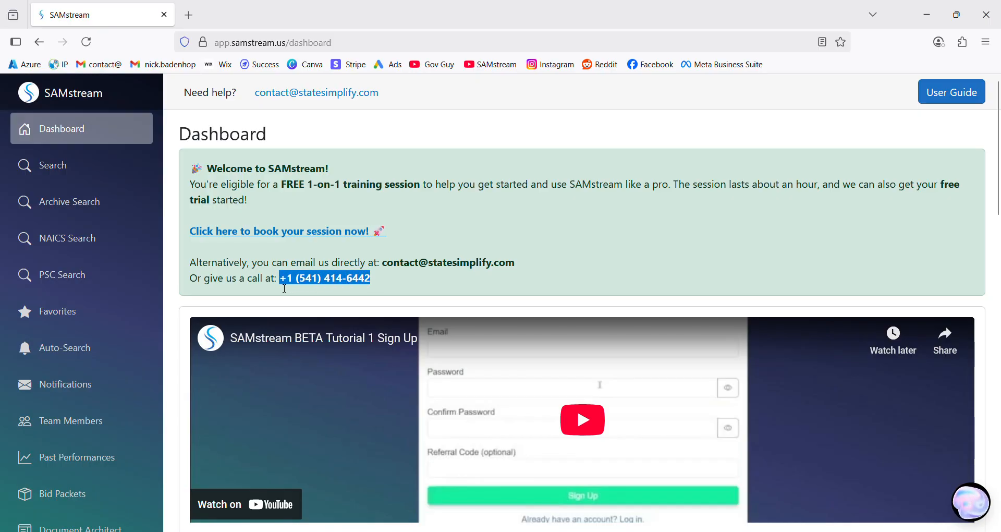
{"action": "left_click_drag", "start_coordinate": [384, 264], "coordinate": [519, 267]}
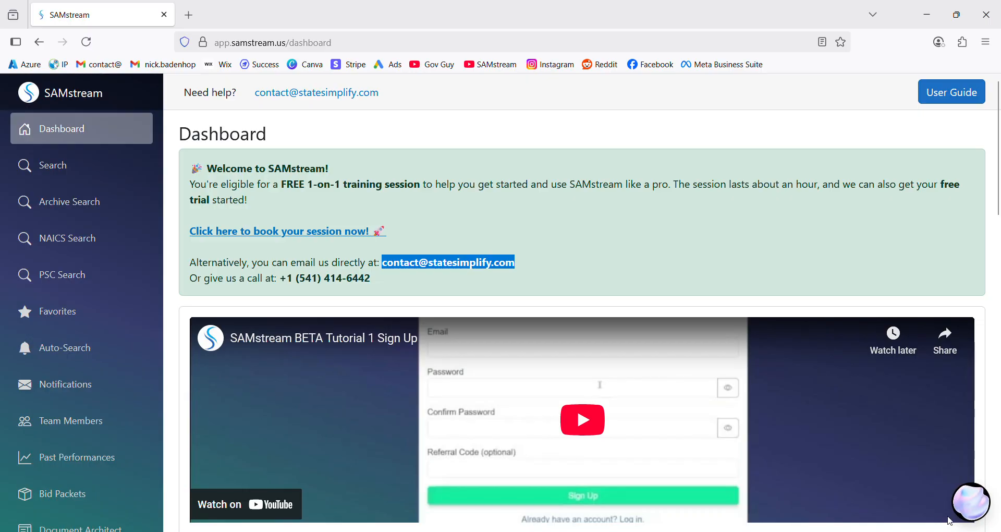
Set the AI chat's type to Contracting Help, highlight the support phone number in the welcome notice, and close the chat.
{"action": "left_click", "coordinate": [953, 492]}
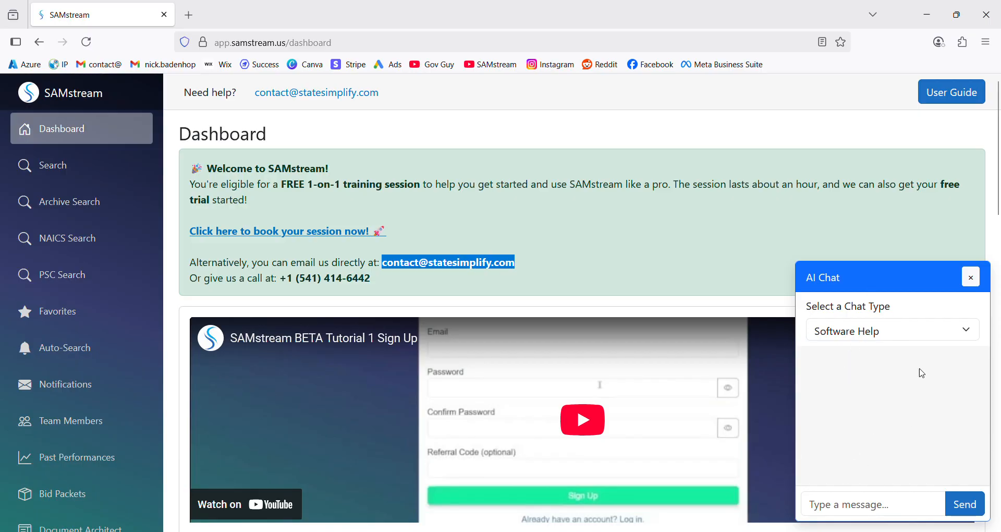
{"action": "left_click", "coordinate": [965, 340]}
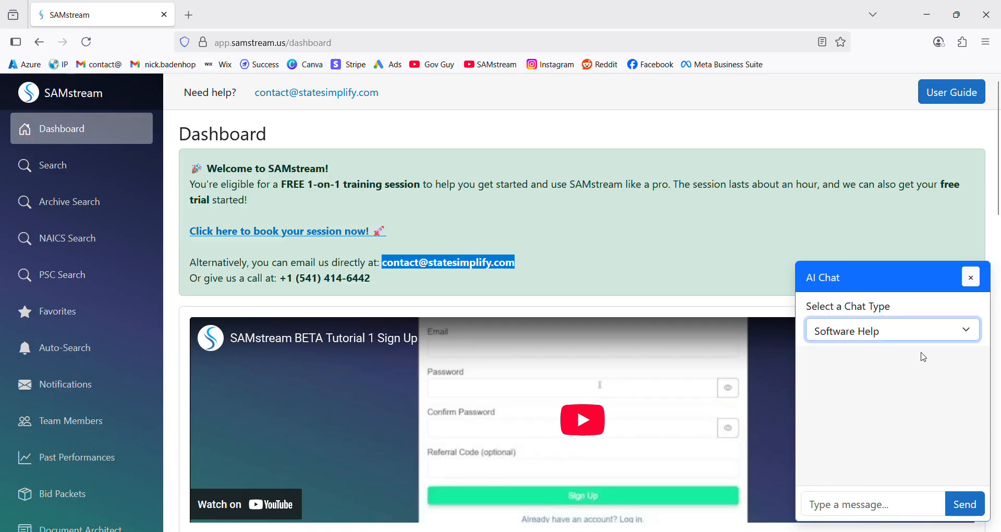
{"action": "left_click", "coordinate": [902, 380]}
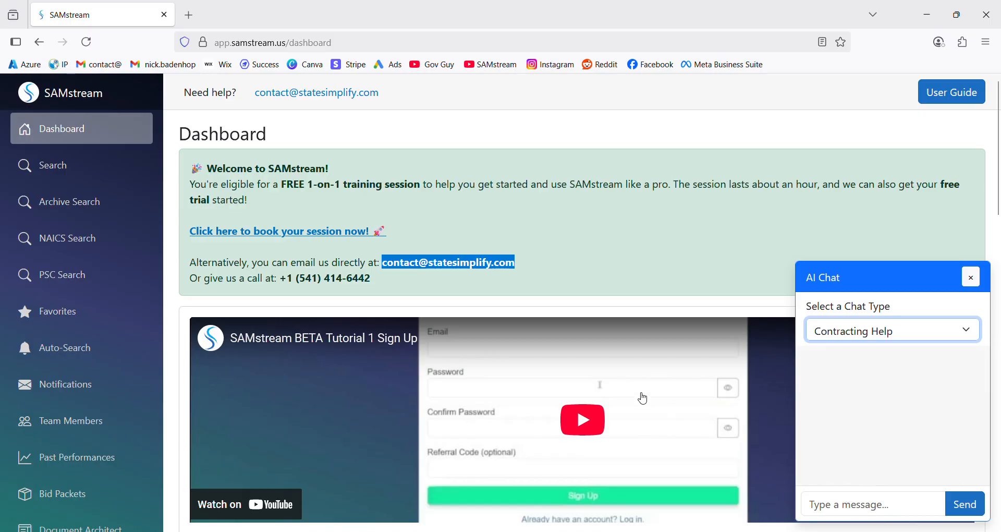
{"action": "left_click", "coordinate": [284, 282]}
{"action": "left_click_drag", "start_coordinate": [284, 282], "coordinate": [373, 281]}
{"action": "left_click", "coordinate": [970, 277]}
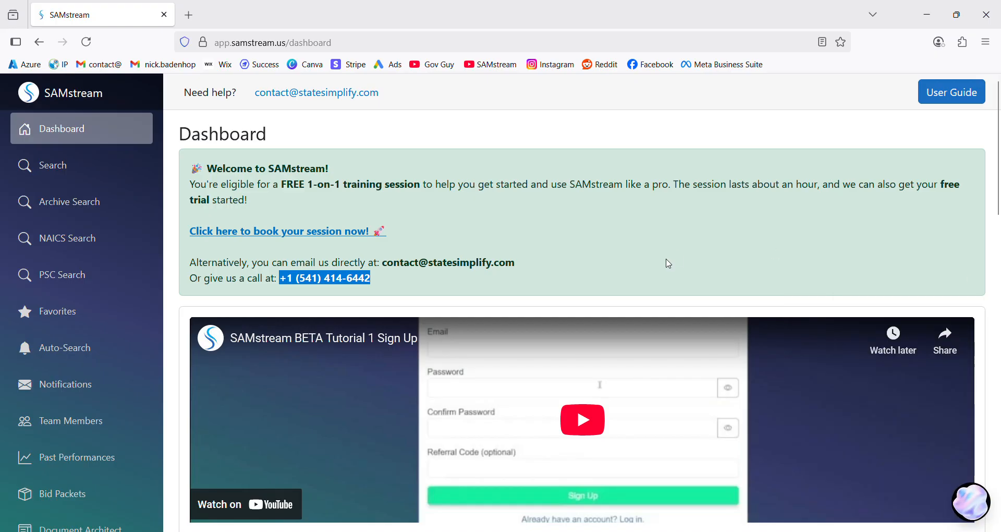
{"action": "left_click", "coordinate": [624, 233]}
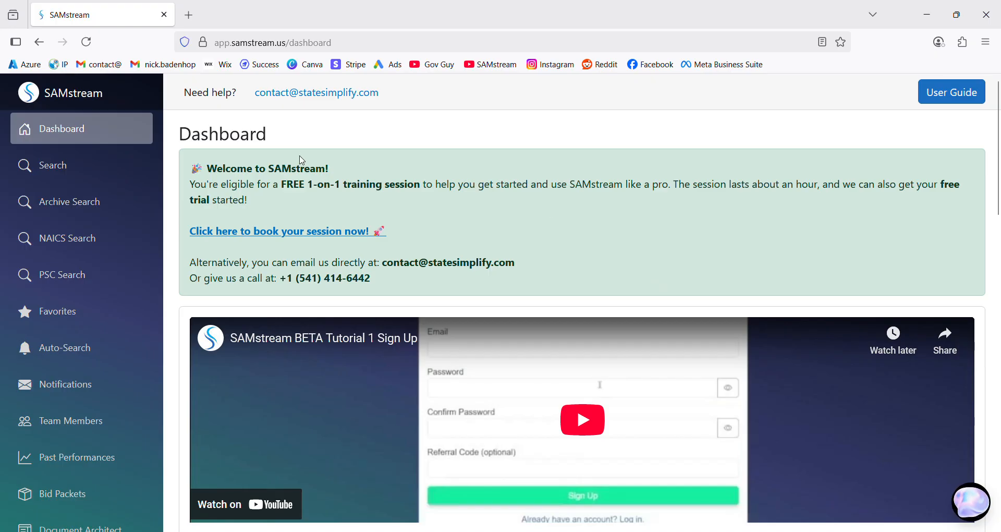
Run an opportunity search for "landscaping" in the Federal Opportunity Index.
{"action": "left_click", "coordinate": [94, 170]}
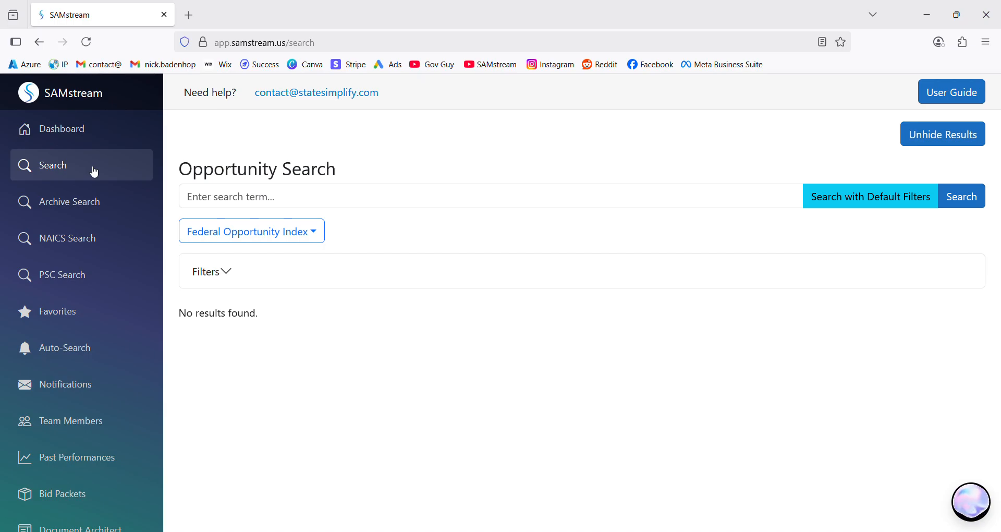
{"action": "left_click", "coordinate": [94, 172]}
{"action": "left_click", "coordinate": [208, 198]}
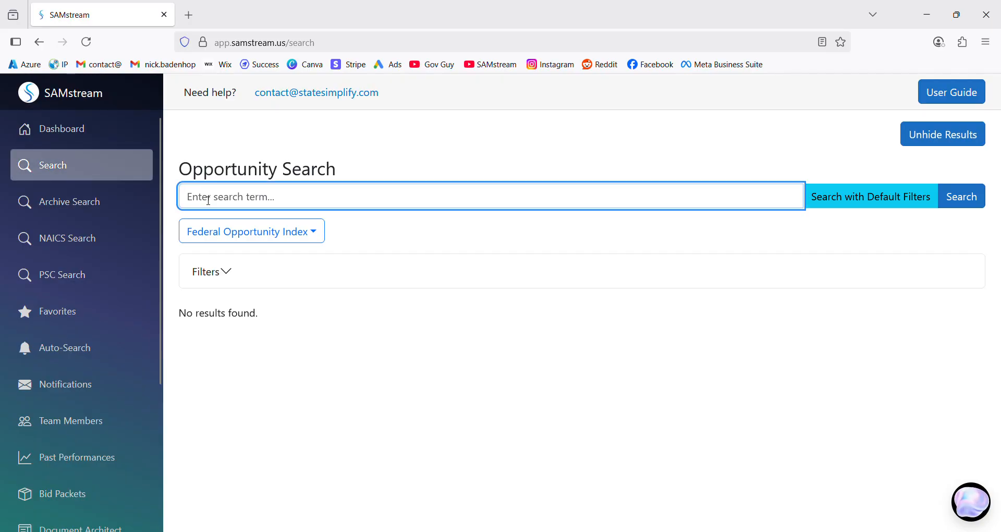
{"action": "type", "text": "lanscaping"}
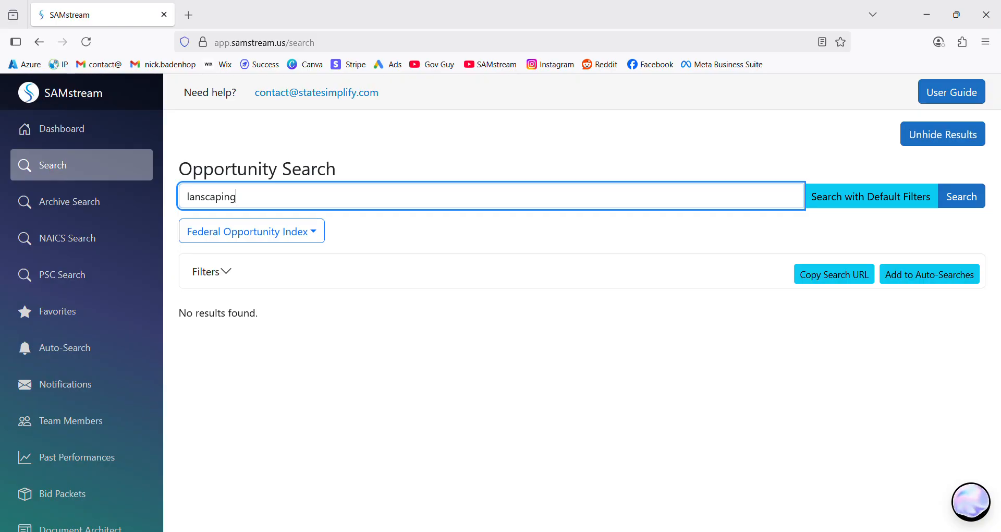
{"action": "left_click", "coordinate": [205, 201]}
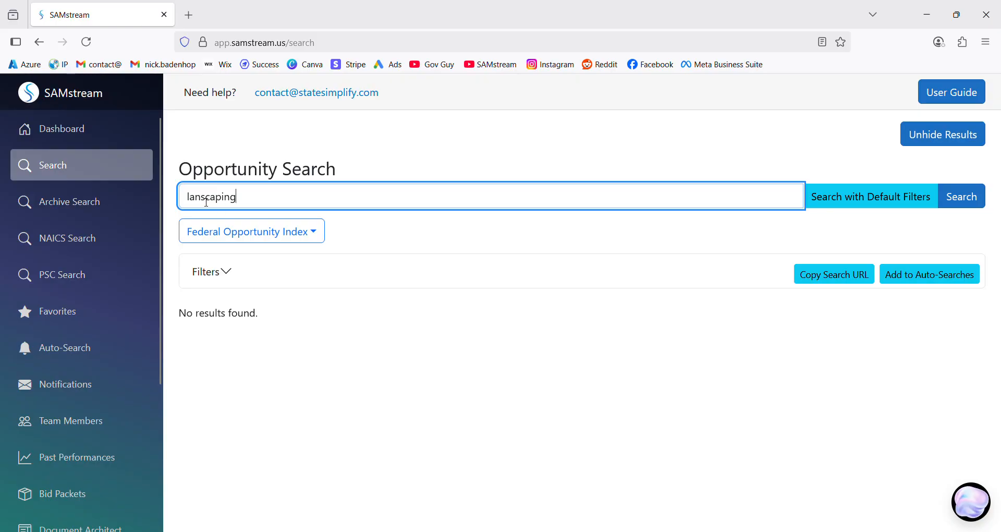
{"action": "type", "text": "d"}
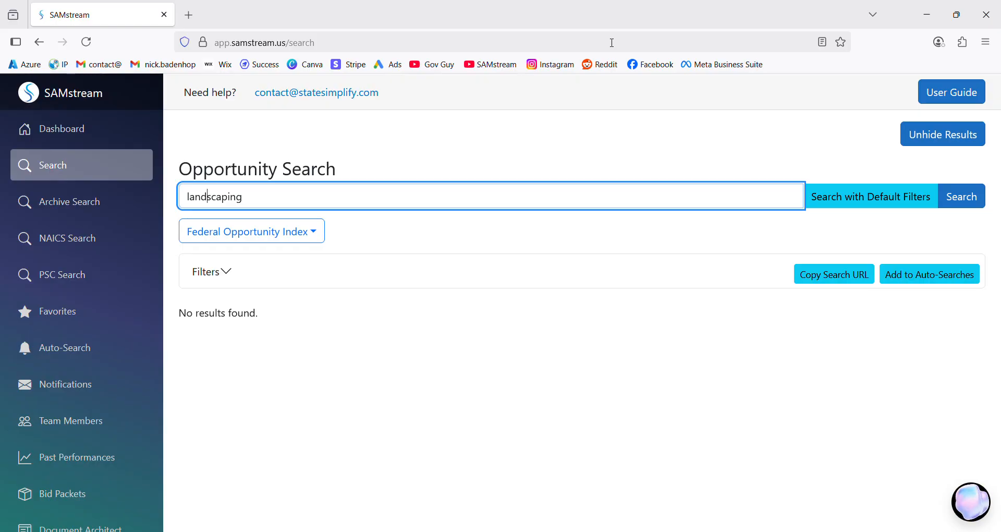
{"action": "left_click", "coordinate": [963, 199]}
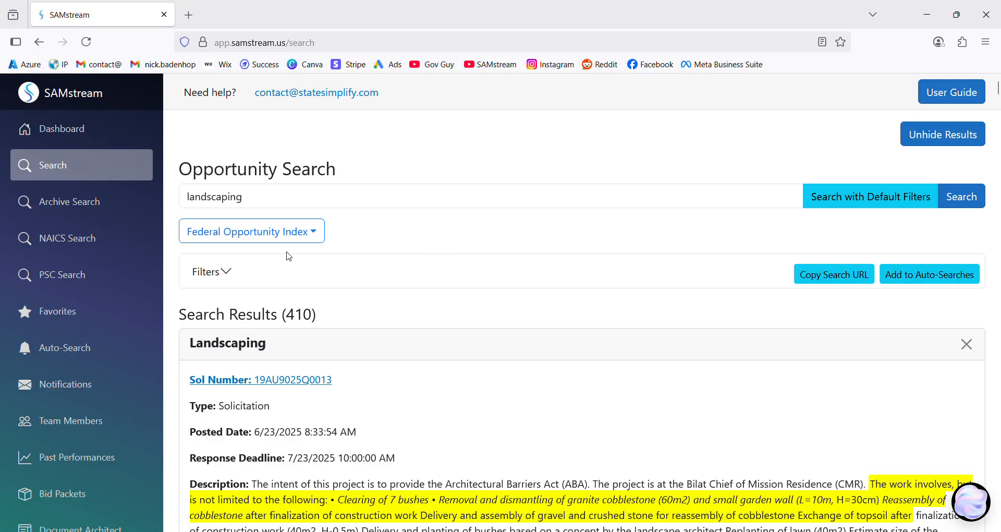
Expand the search filters and apply USA as the POP Country filter to the landscaping search.
{"action": "left_click", "coordinate": [237, 275]}
{"action": "scroll", "coordinate": [229, 287], "scroll_direction": "down", "scroll_amount": 4}
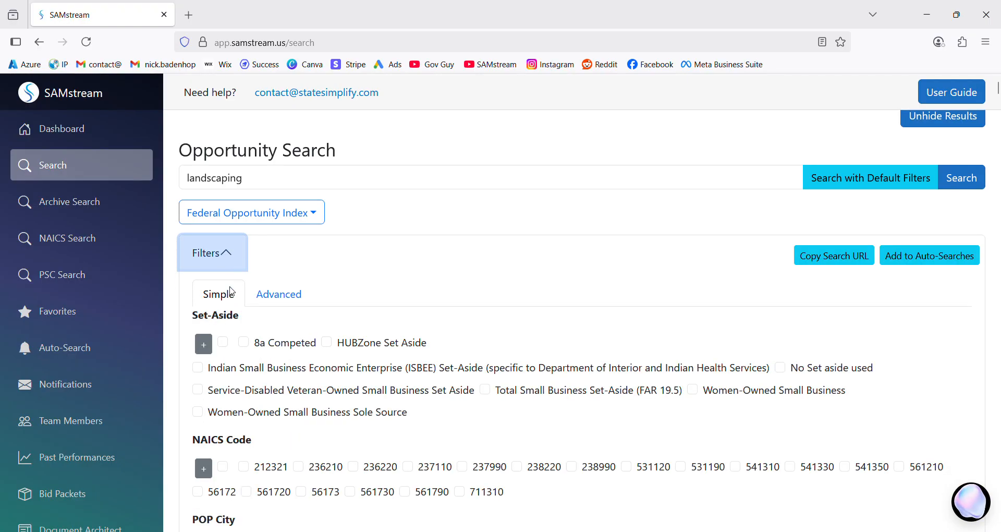
{"action": "scroll", "coordinate": [232, 291], "scroll_direction": "up", "scroll_amount": 1}
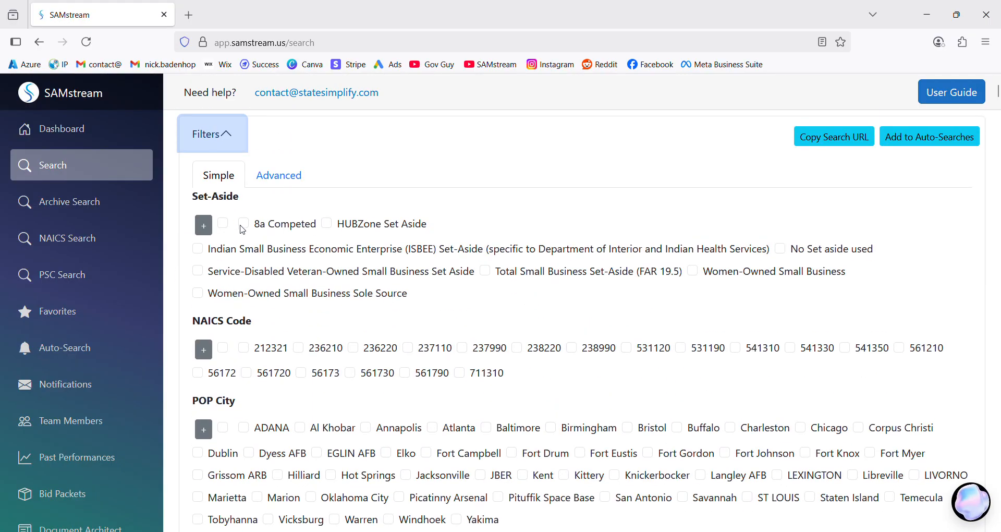
{"action": "scroll", "coordinate": [307, 302], "scroll_direction": "down", "scroll_amount": 2}
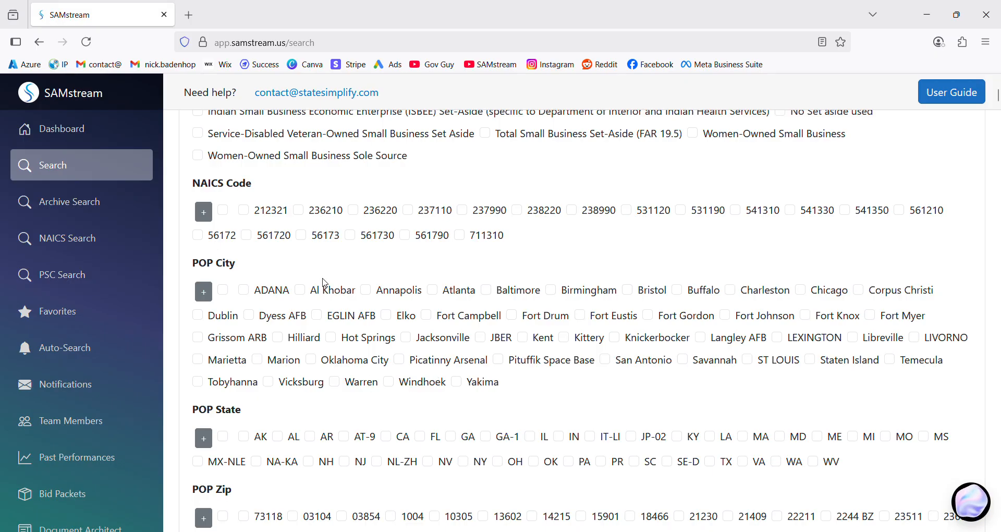
{"action": "scroll", "coordinate": [324, 282], "scroll_direction": "down", "scroll_amount": 1}
{"action": "scroll", "coordinate": [323, 284], "scroll_direction": "down", "scroll_amount": 4}
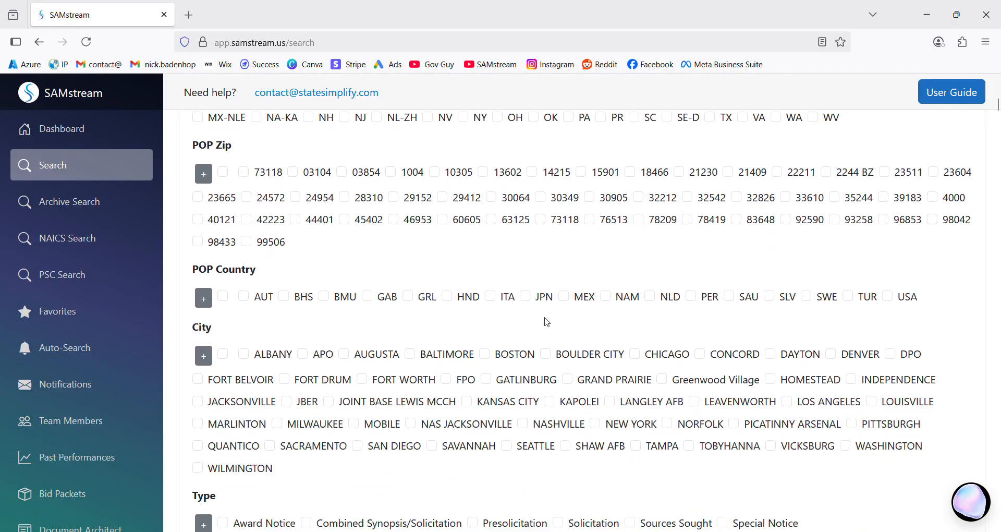
{"action": "left_click", "coordinate": [888, 297]}
{"action": "left_click", "coordinate": [286, 275]}
Filter the opportunities by a Response Deadline from 08/06/2025 to 11/06/2025.
{"action": "scroll", "coordinate": [287, 316], "scroll_direction": "down", "scroll_amount": 5}
{"action": "scroll", "coordinate": [284, 327], "scroll_direction": "down", "scroll_amount": 1}
{"action": "left_click", "coordinate": [266, 315]}
{"action": "type", "text": "08062025"}
{"action": "key", "text": "Tab"}
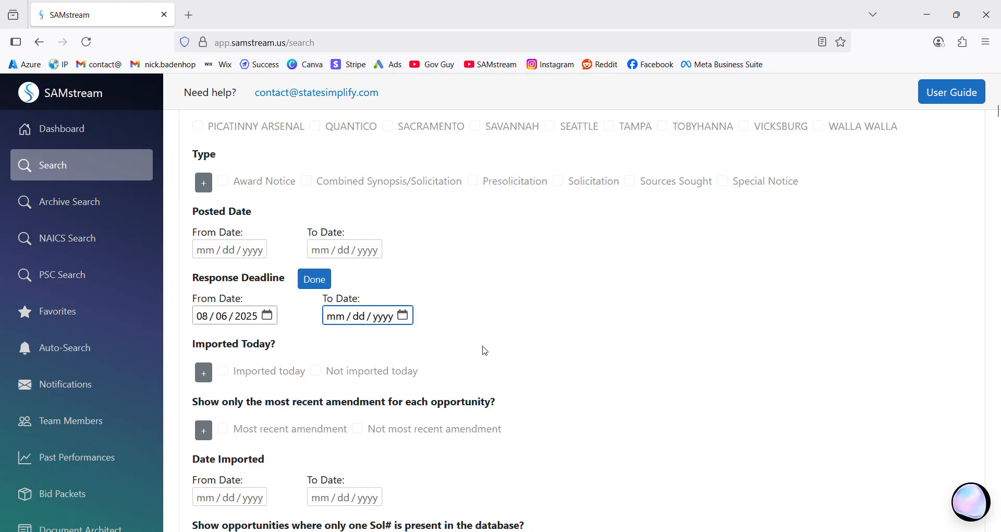
{"action": "type", "text": "11062025"}
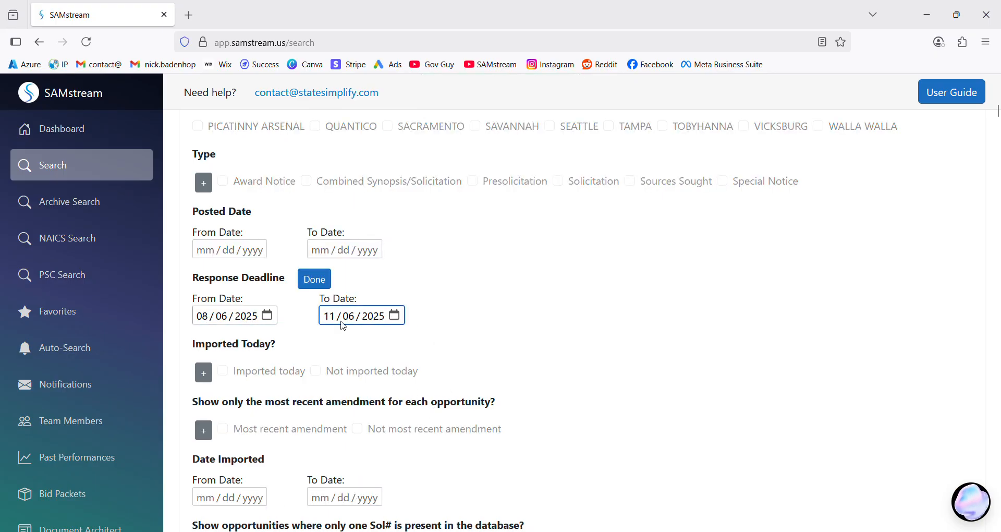
{"action": "left_click", "coordinate": [321, 283]}
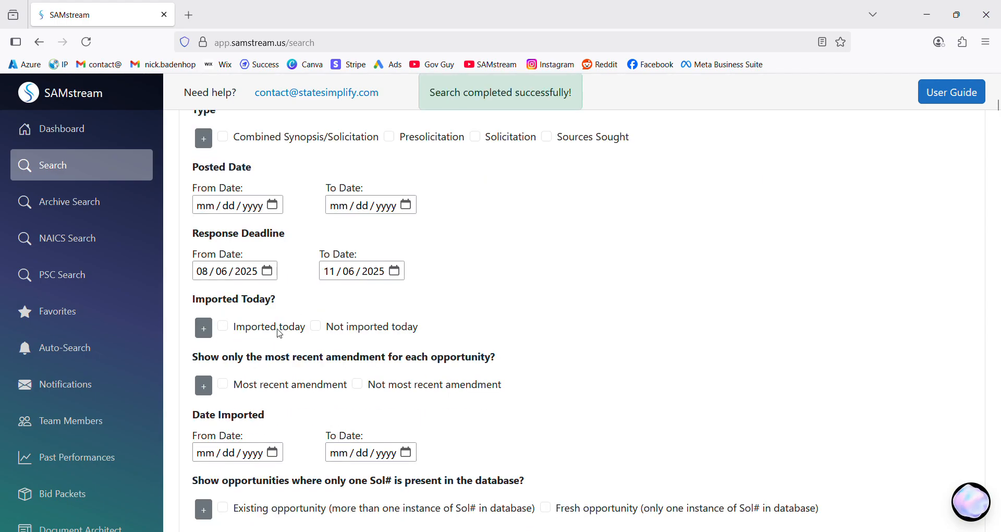
Look through the filtered landscaping opportunities and the filters applied to them.
{"action": "scroll", "coordinate": [279, 334], "scroll_direction": "down", "scroll_amount": 3}
{"action": "scroll", "coordinate": [279, 334], "scroll_direction": "up", "scroll_amount": 5}
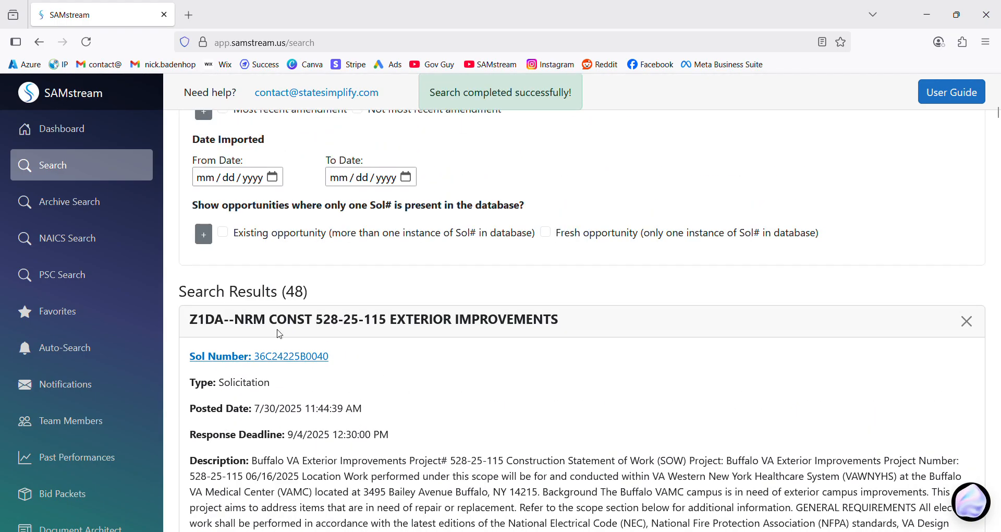
{"action": "scroll", "coordinate": [337, 352], "scroll_direction": "down", "scroll_amount": 8}
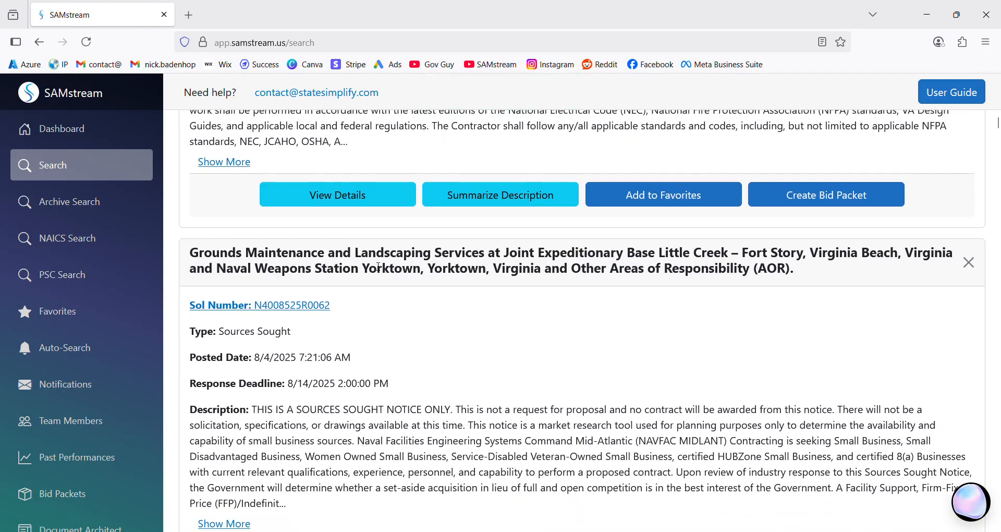
{"action": "scroll", "coordinate": [365, 276], "scroll_direction": "down", "scroll_amount": 5}
{"action": "scroll", "coordinate": [368, 279], "scroll_direction": "down", "scroll_amount": 3}
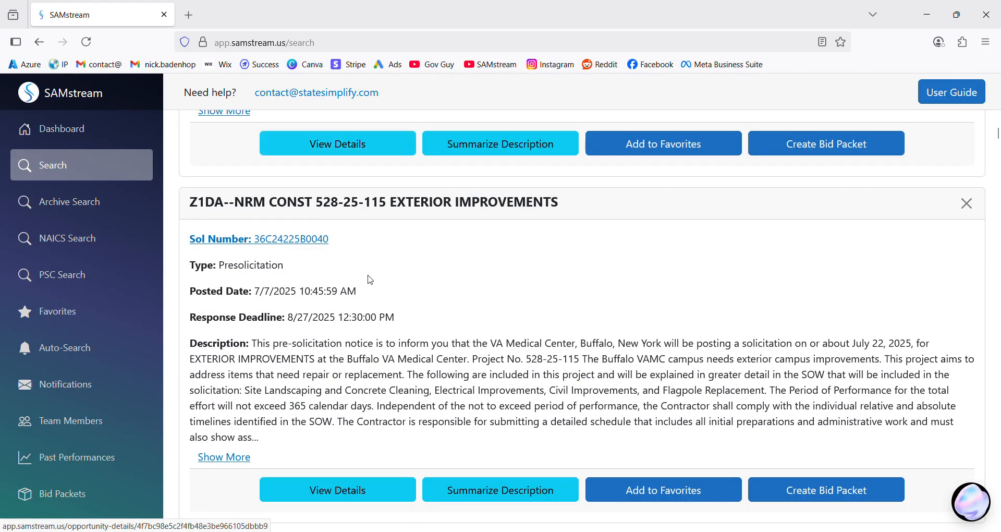
{"action": "scroll", "coordinate": [382, 249], "scroll_direction": "down", "scroll_amount": 5}
{"action": "scroll", "coordinate": [383, 250], "scroll_direction": "down", "scroll_amount": 3}
{"action": "scroll", "coordinate": [386, 251], "scroll_direction": "down", "scroll_amount": 10}
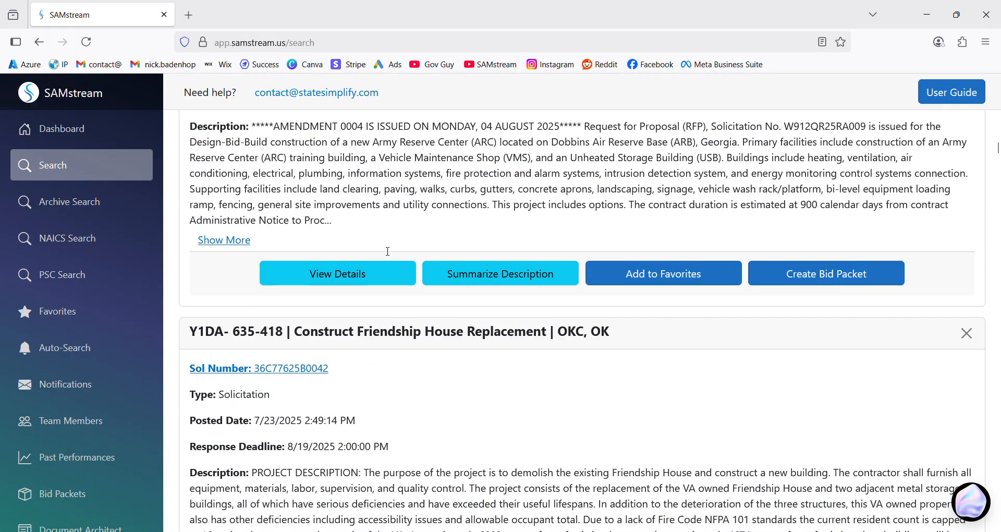
{"action": "scroll", "coordinate": [387, 251], "scroll_direction": "down", "scroll_amount": 20}
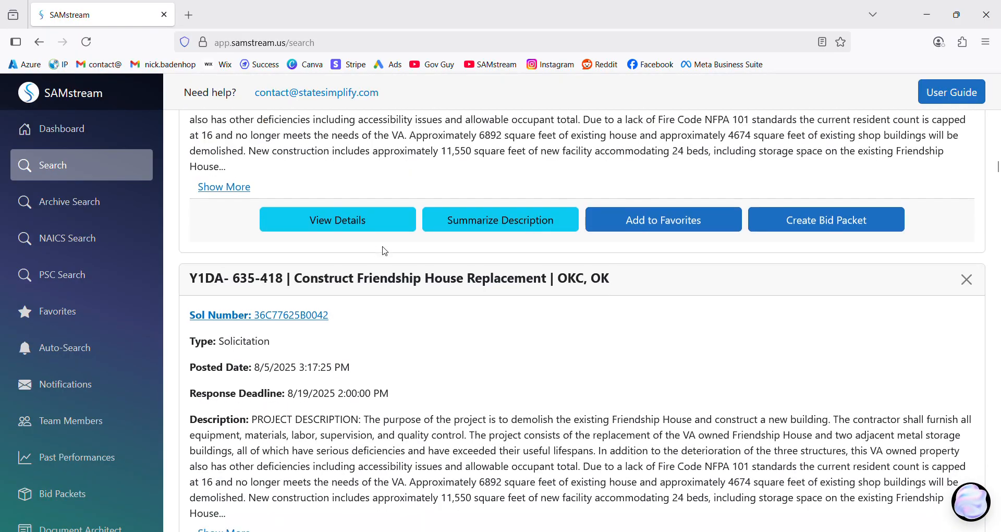
{"action": "scroll", "coordinate": [385, 251], "scroll_direction": "down", "scroll_amount": 20}
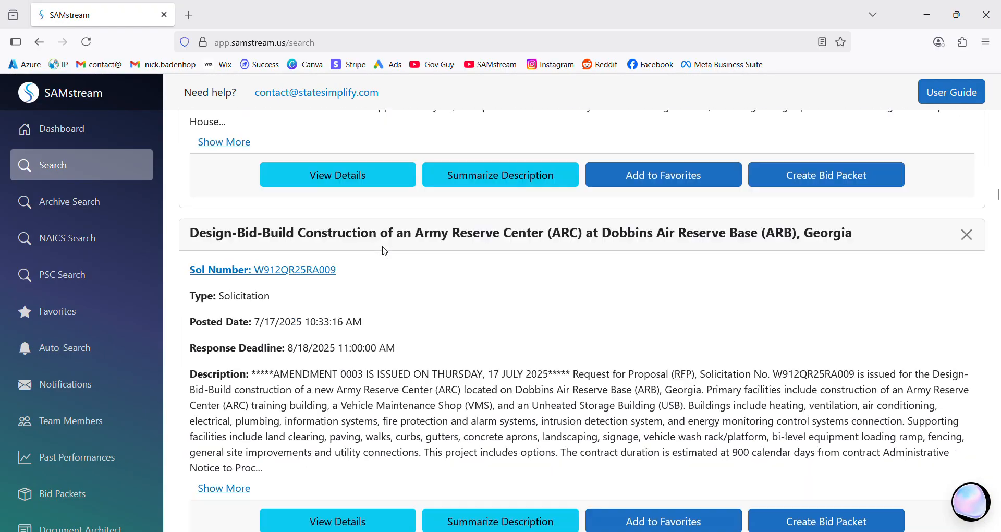
{"action": "scroll", "coordinate": [385, 251], "scroll_direction": "down", "scroll_amount": 20}
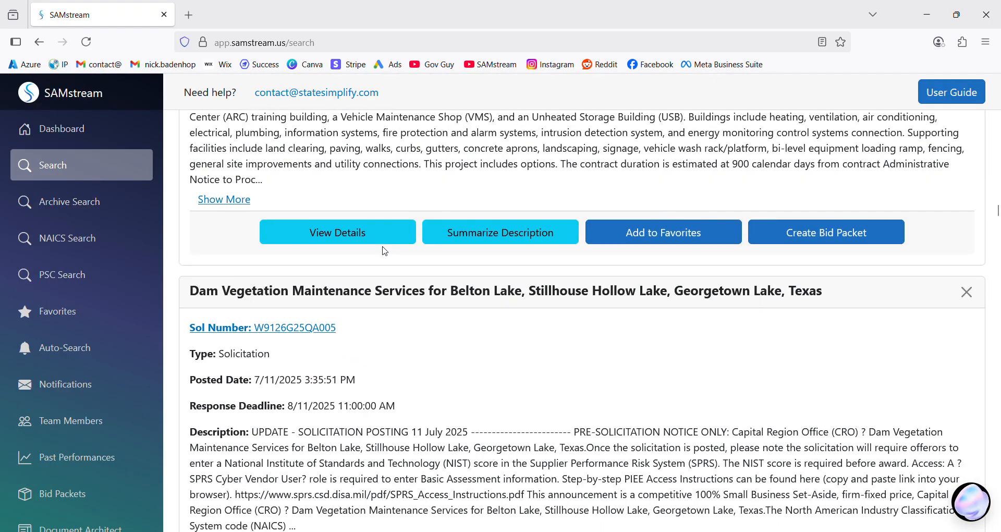
{"action": "scroll", "coordinate": [384, 251], "scroll_direction": "up", "scroll_amount": 20}
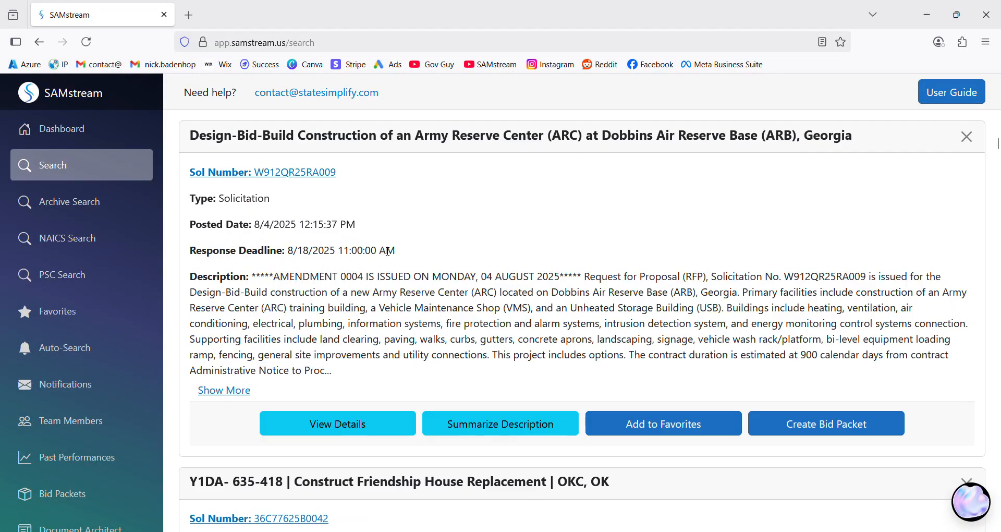
{"action": "scroll", "coordinate": [388, 252], "scroll_direction": "down", "scroll_amount": 10}
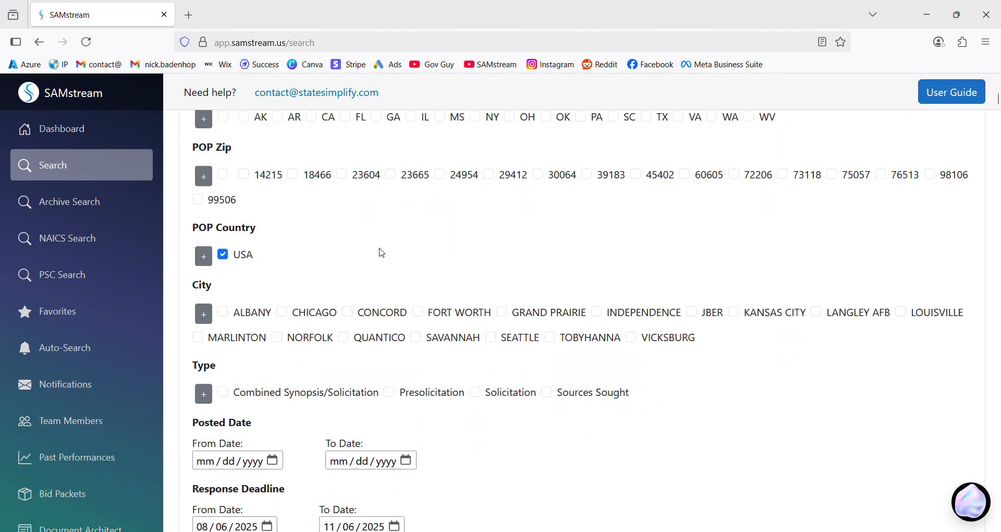
{"action": "scroll", "coordinate": [385, 254], "scroll_direction": "up", "scroll_amount": 5}
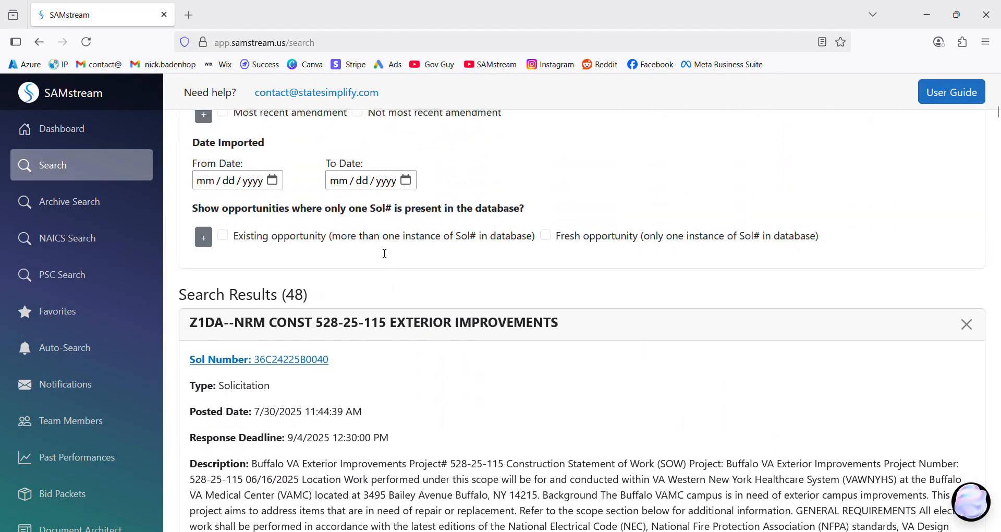
{"action": "scroll", "coordinate": [383, 253], "scroll_direction": "down", "scroll_amount": 4}
{"action": "scroll", "coordinate": [382, 253], "scroll_direction": "up", "scroll_amount": 3}
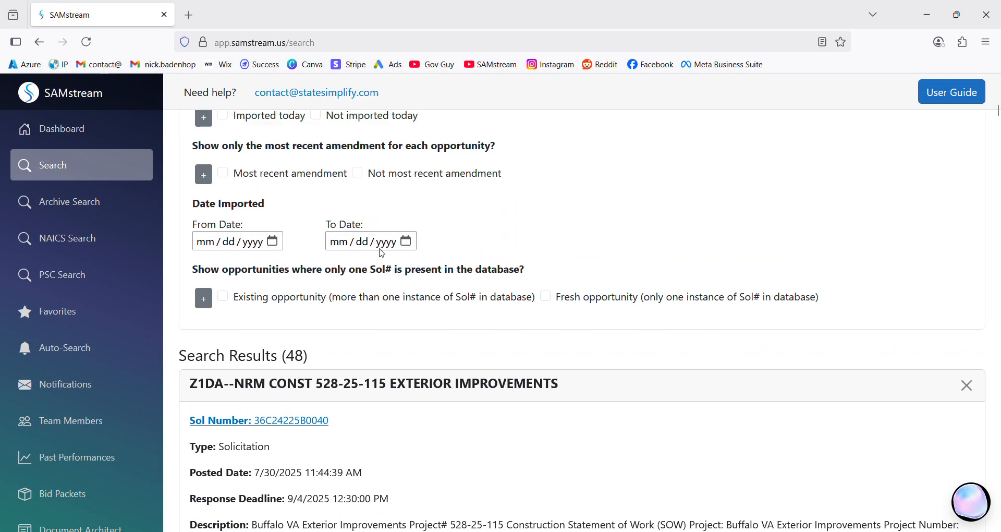
{"action": "scroll", "coordinate": [383, 255], "scroll_direction": "down", "scroll_amount": 4}
{"action": "scroll", "coordinate": [382, 255], "scroll_direction": "up", "scroll_amount": 15}
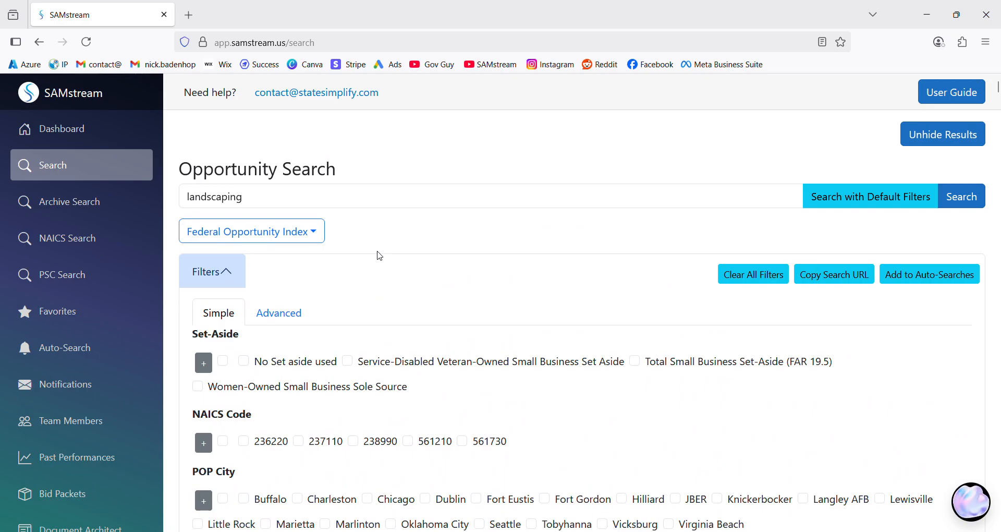
Save the filtered landscaping search, with PopCountry USA in the Federal Opportunity Index, as an auto-search.
{"action": "scroll", "coordinate": [360, 284], "scroll_direction": "down", "scroll_amount": 5}
{"action": "scroll", "coordinate": [361, 288], "scroll_direction": "down", "scroll_amount": 5}
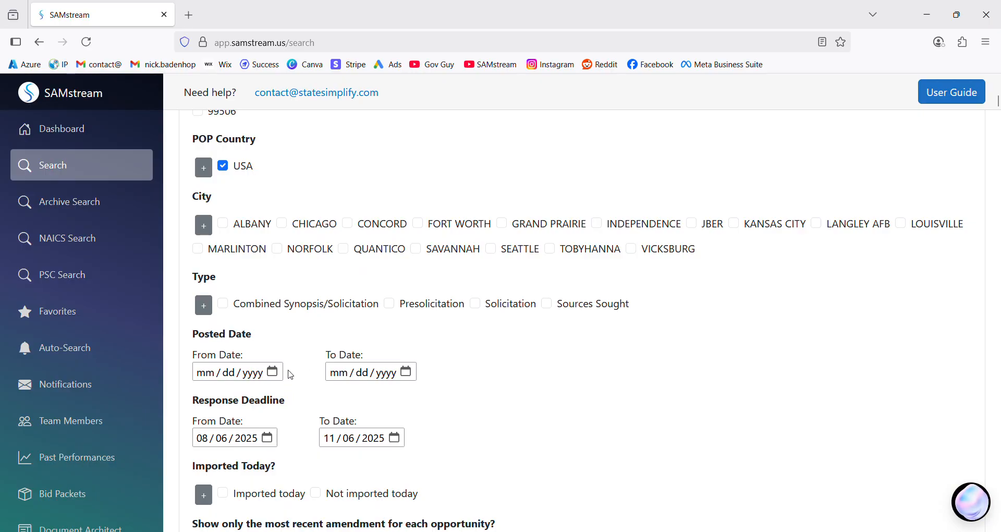
{"action": "scroll", "coordinate": [290, 381], "scroll_direction": "up", "scroll_amount": 5}
{"action": "scroll", "coordinate": [291, 372], "scroll_direction": "up", "scroll_amount": 5}
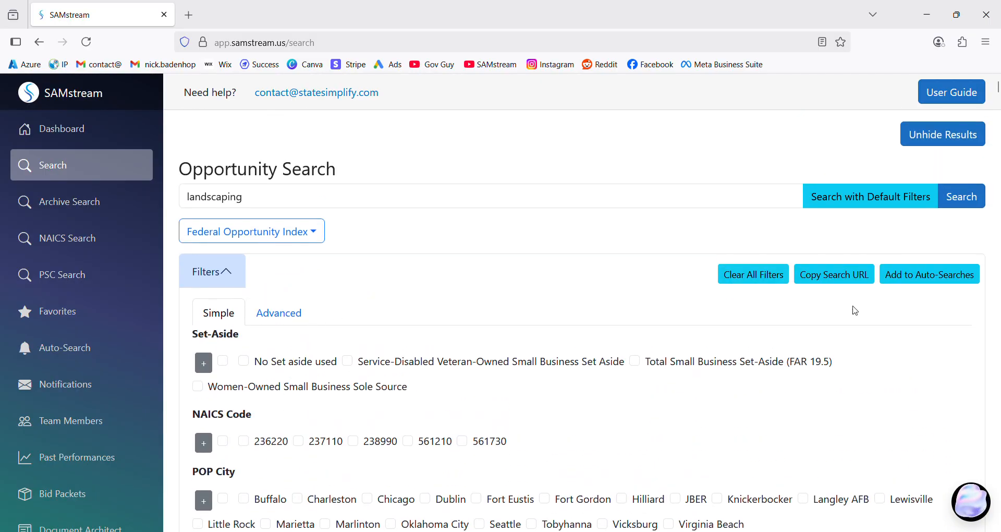
{"action": "left_click", "coordinate": [916, 282]}
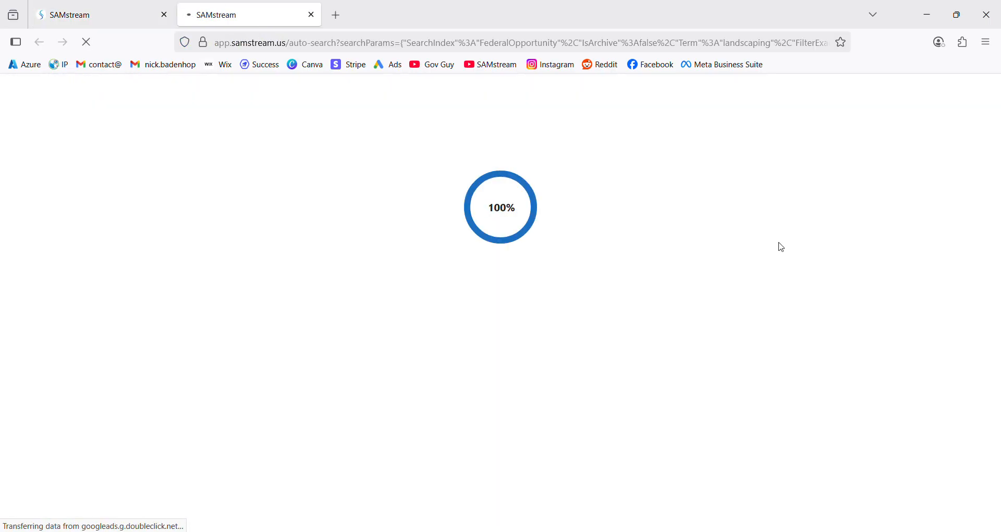
{"action": "scroll", "coordinate": [409, 266], "scroll_direction": "down", "scroll_amount": 1}
{"action": "scroll", "coordinate": [410, 266], "scroll_direction": "down", "scroll_amount": 7}
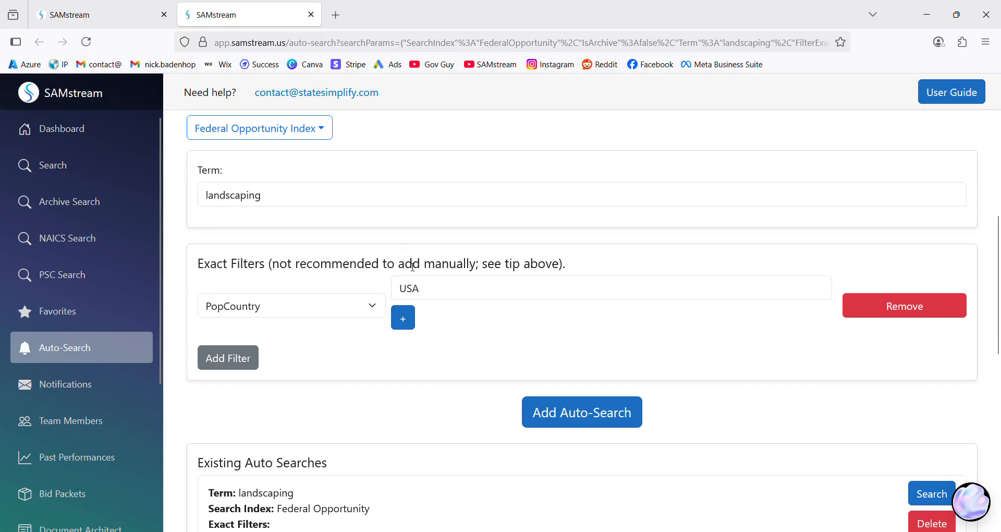
{"action": "left_click", "coordinate": [604, 414]}
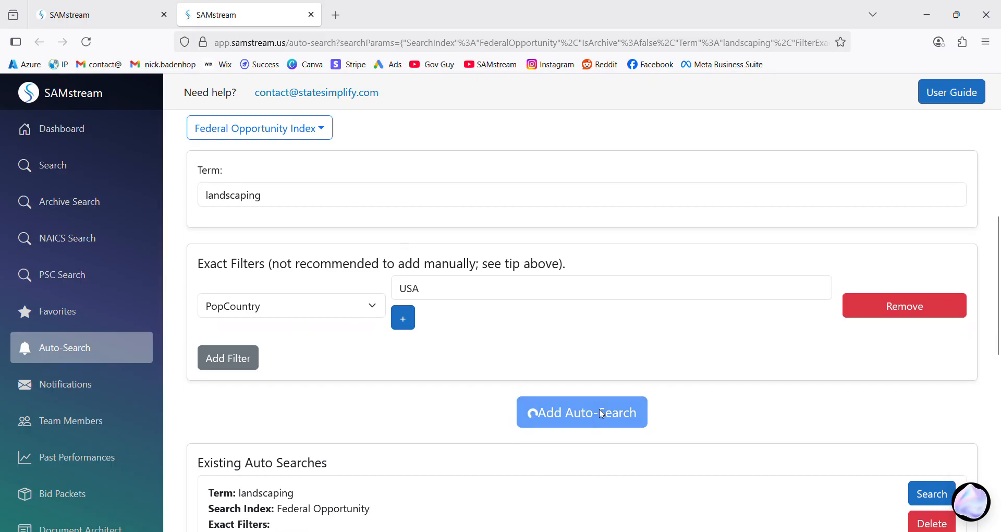
Highlight the Federal Opportunity index and the USA filter in the first landscaping entry under Existing Auto Searches.
{"action": "scroll", "coordinate": [389, 391], "scroll_direction": "down", "scroll_amount": 3}
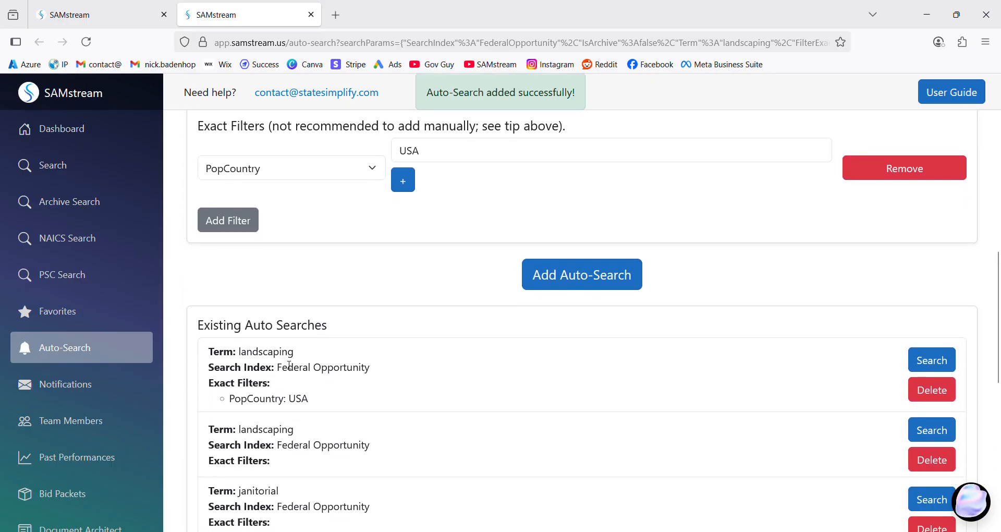
{"action": "left_click_drag", "start_coordinate": [240, 352], "coordinate": [375, 371]}
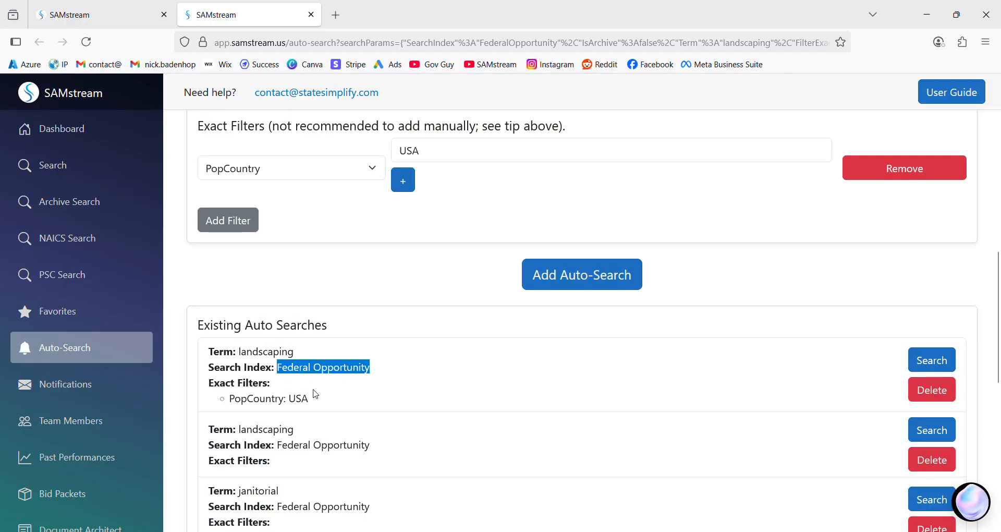
{"action": "left_click_drag", "start_coordinate": [287, 400], "coordinate": [323, 401]}
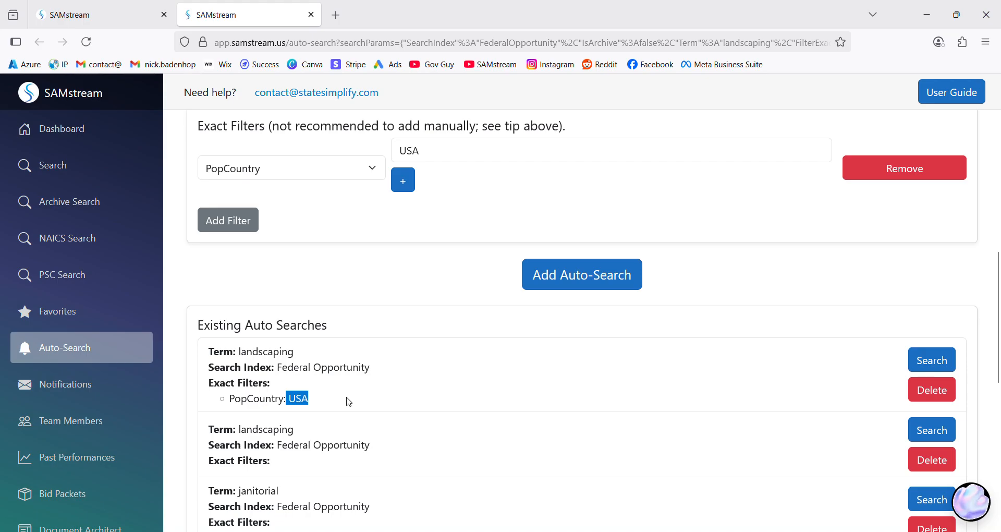
Open the notifications and look through the auto-search matches for janitorial and landscaping.
{"action": "left_click", "coordinate": [77, 393]}
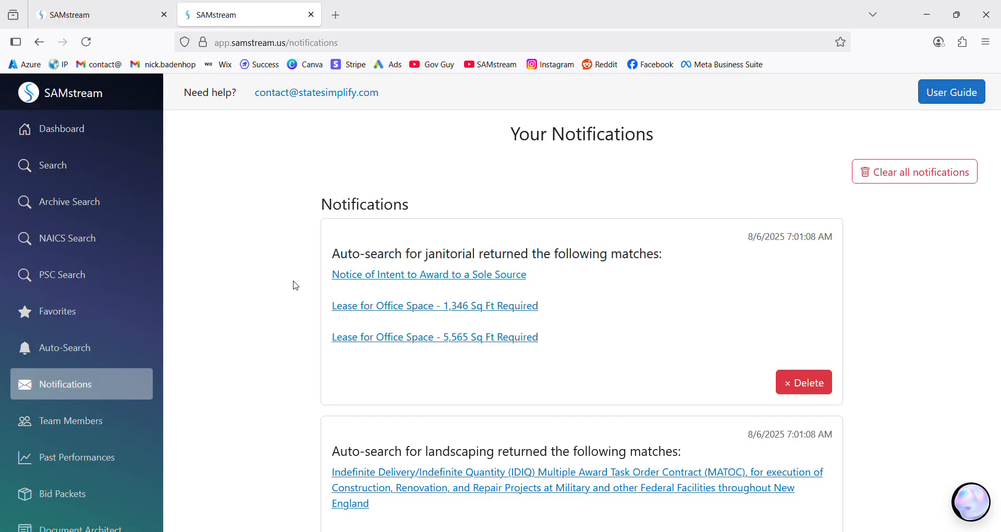
{"action": "scroll", "coordinate": [441, 242], "scroll_direction": "down", "scroll_amount": 1}
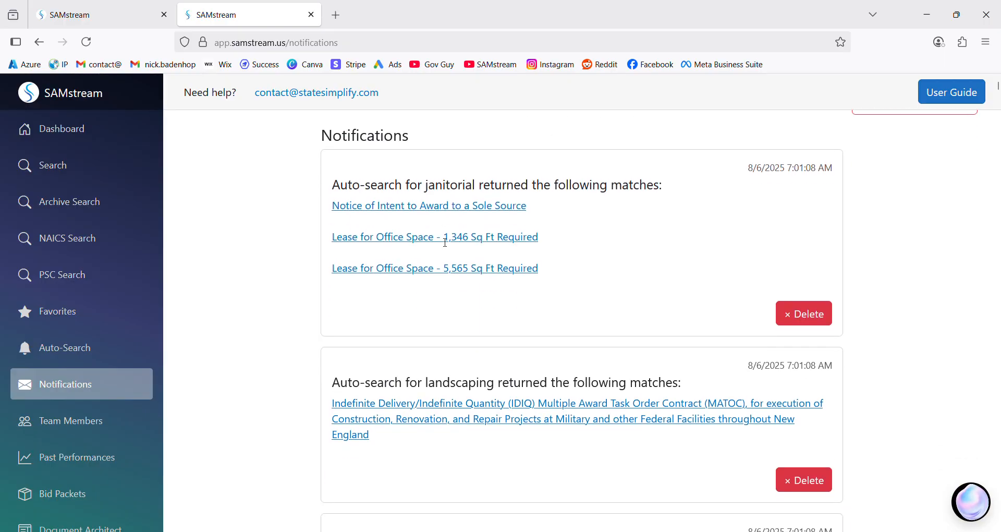
{"action": "scroll", "coordinate": [449, 304], "scroll_direction": "down", "scroll_amount": 1}
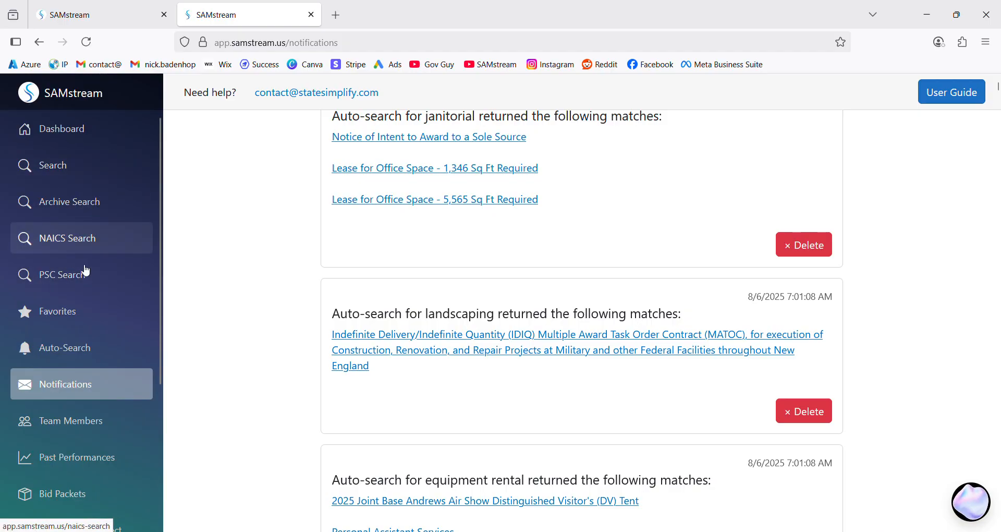
Return to the auto-searches and highlight the landscaping, janitorial, equipment rental and stump grinding terms in the existing entries.
{"action": "left_click", "coordinate": [83, 354]}
{"action": "scroll", "coordinate": [253, 332], "scroll_direction": "down", "scroll_amount": 1}
{"action": "scroll", "coordinate": [252, 332], "scroll_direction": "down", "scroll_amount": 5}
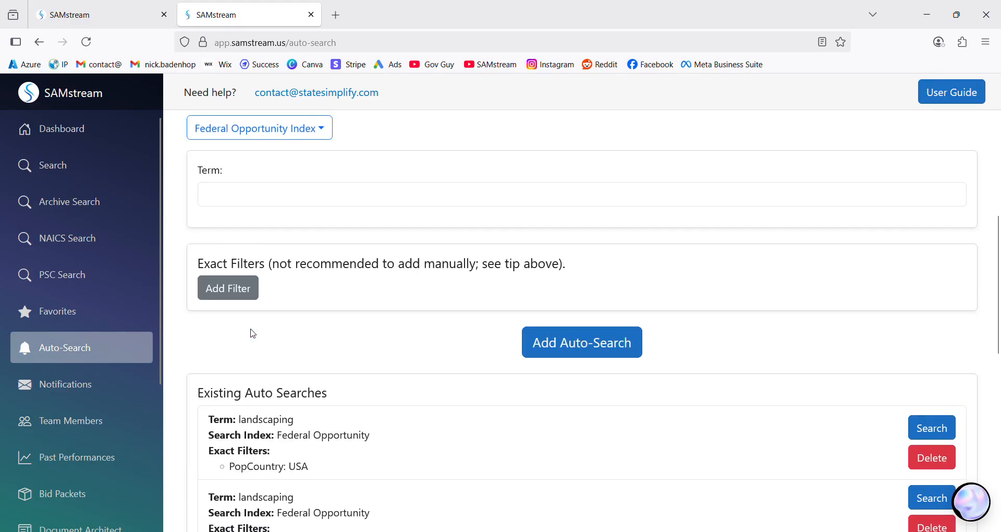
{"action": "scroll", "coordinate": [257, 347], "scroll_direction": "down", "scroll_amount": 1}
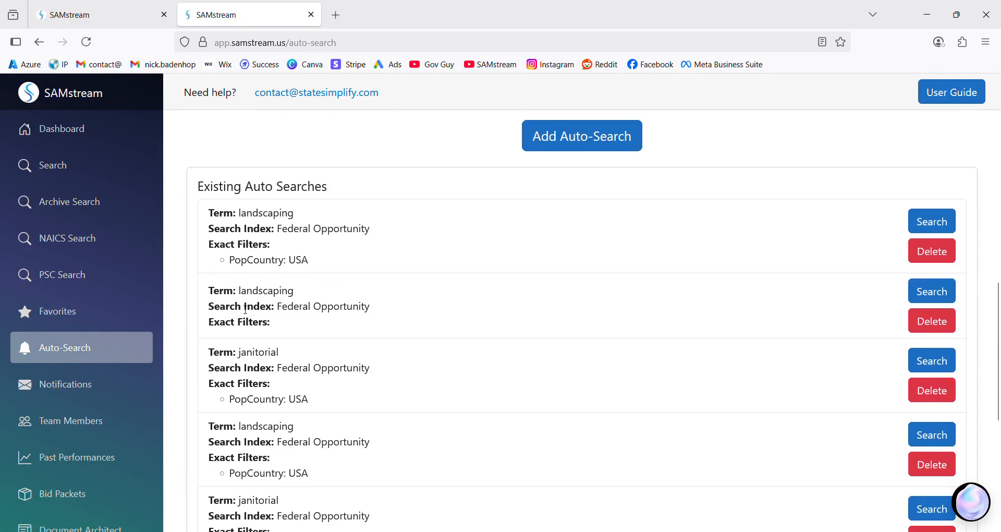
{"action": "left_click_drag", "start_coordinate": [236, 291], "coordinate": [295, 292]}
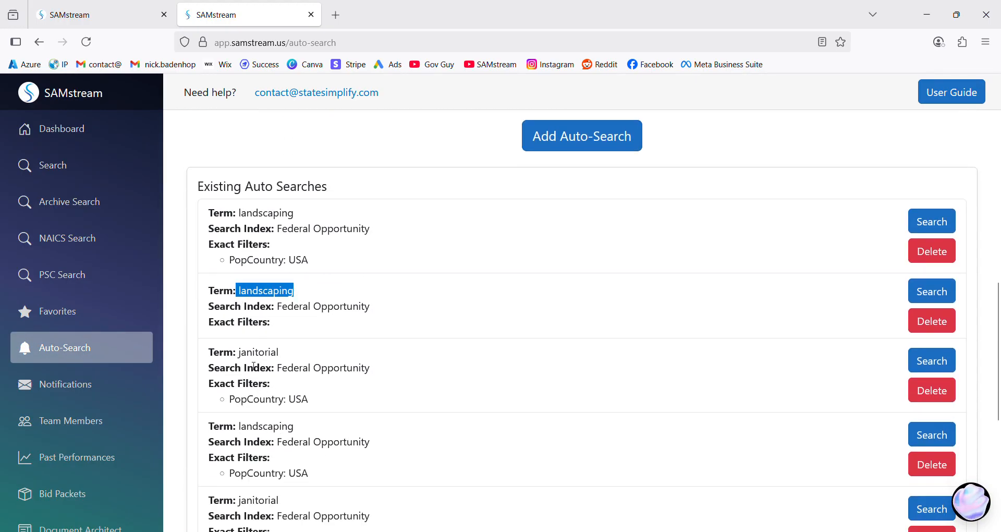
{"action": "left_click_drag", "start_coordinate": [239, 355], "coordinate": [320, 355]}
{"action": "scroll", "coordinate": [324, 362], "scroll_direction": "down", "scroll_amount": 5}
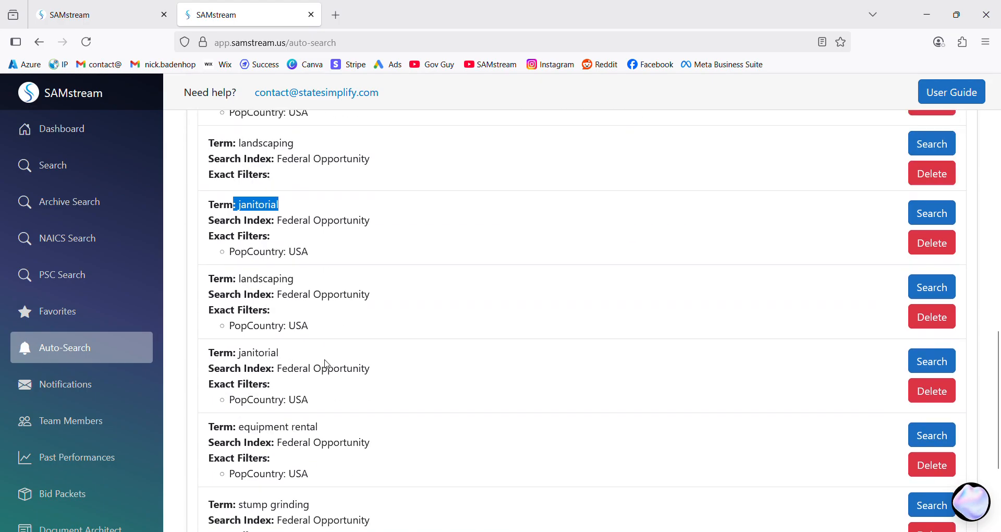
{"action": "left_click_drag", "start_coordinate": [237, 256], "coordinate": [334, 272]}
{"action": "left_click_drag", "start_coordinate": [237, 334], "coordinate": [311, 334]}
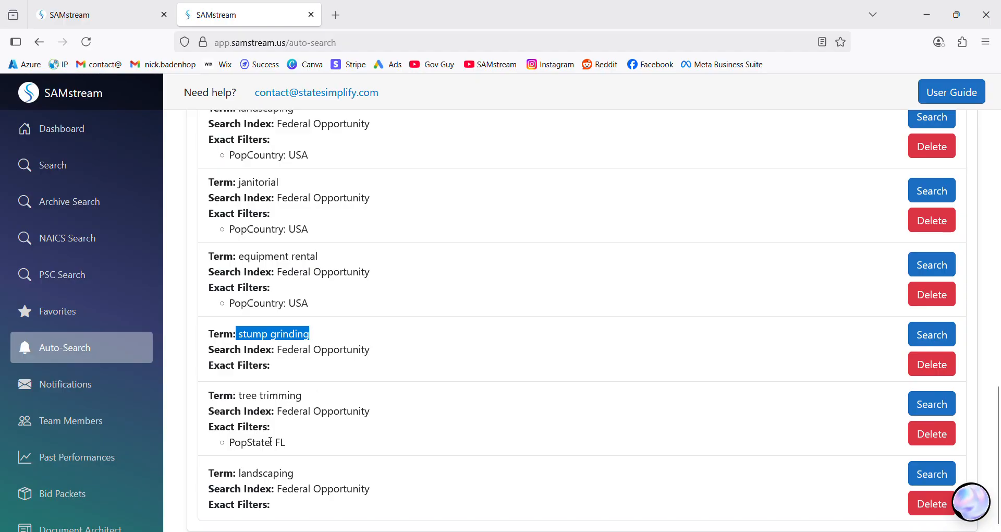
Run the existing janitorial auto-search that is filtered to PopCountry USA.
{"action": "scroll", "coordinate": [268, 446], "scroll_direction": "up", "scroll_amount": 7}
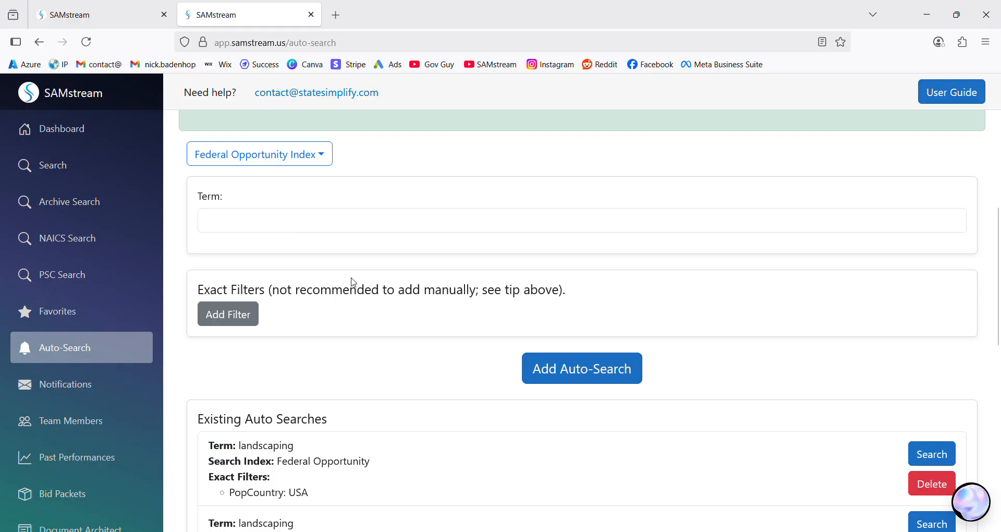
{"action": "scroll", "coordinate": [362, 367], "scroll_direction": "down", "scroll_amount": 3}
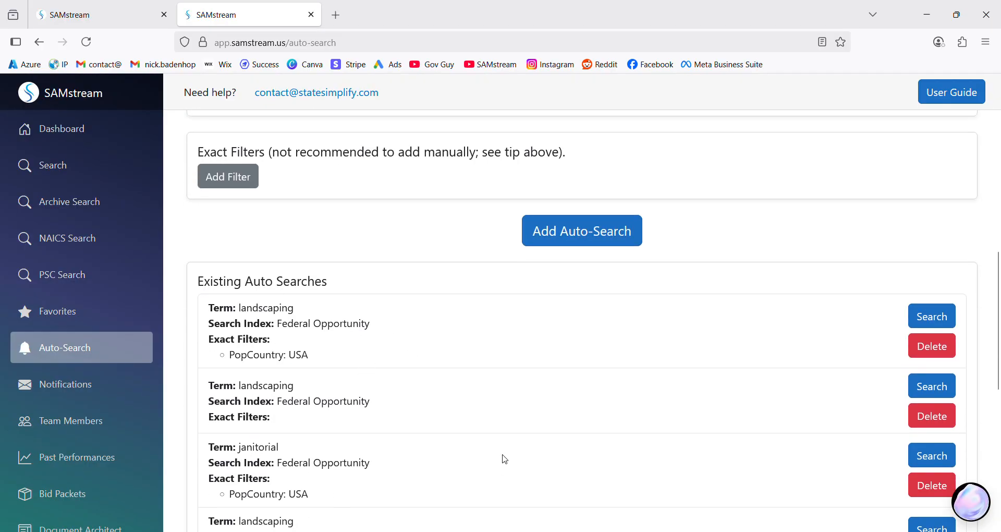
{"action": "left_click", "coordinate": [931, 455]}
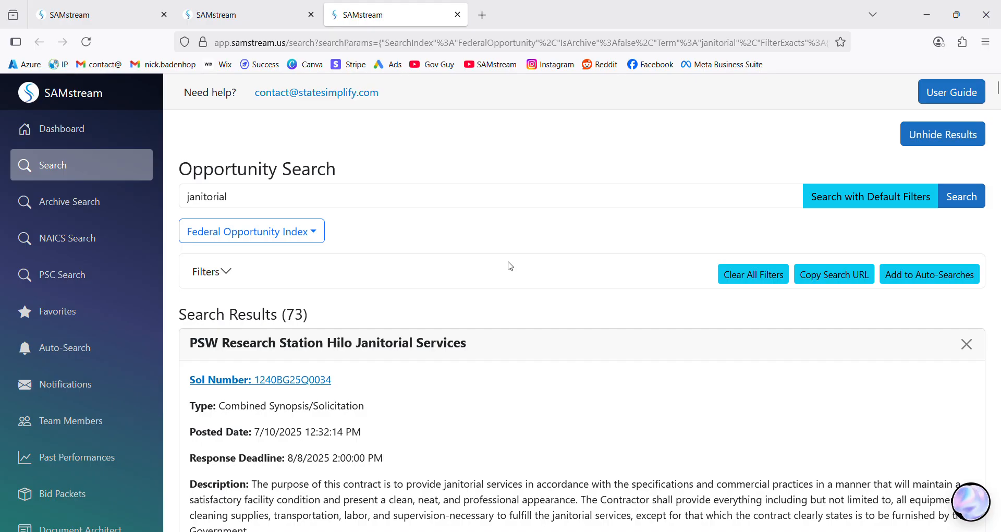
Look through the janitorial search results down to the Descanso Janitorial Services at Cleveland National Forest listing.
{"action": "scroll", "coordinate": [459, 263], "scroll_direction": "down", "scroll_amount": 3}
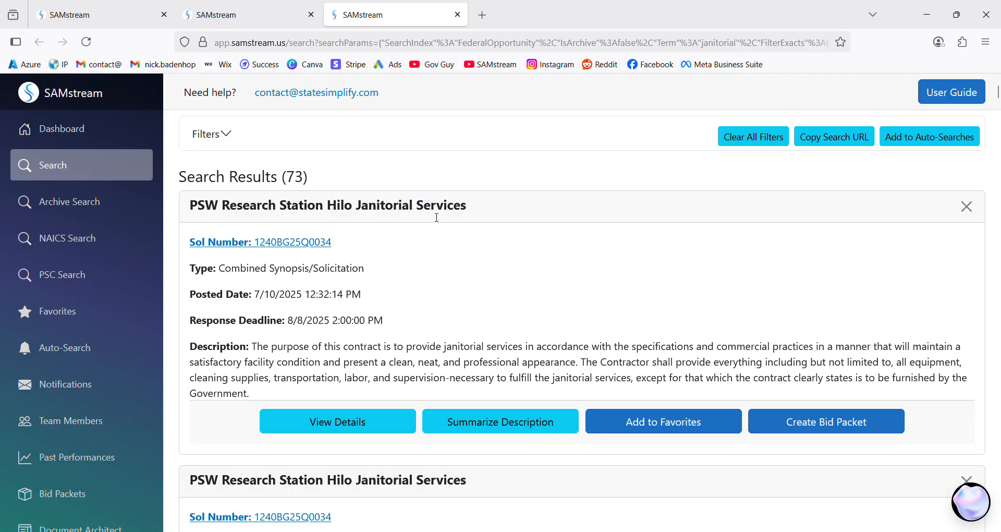
{"action": "scroll", "coordinate": [428, 240], "scroll_direction": "down", "scroll_amount": 9}
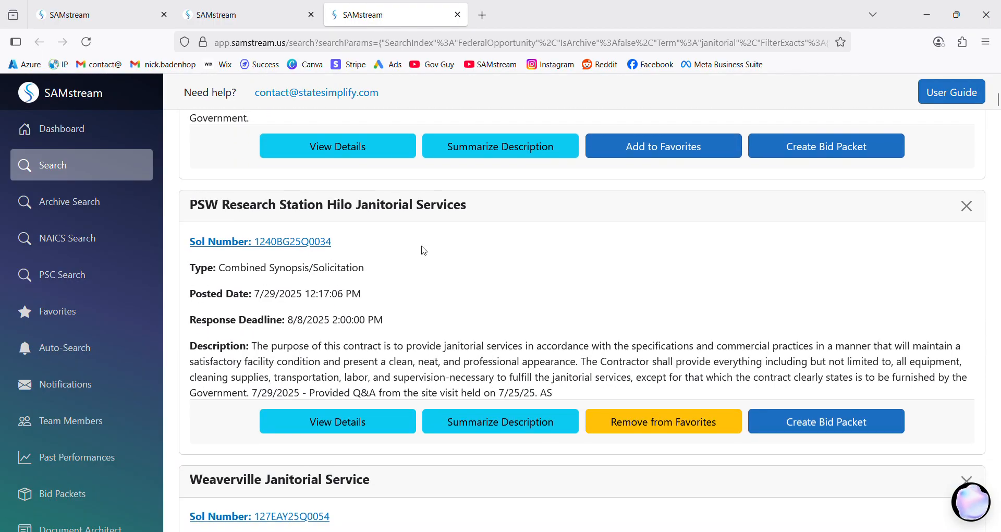
{"action": "scroll", "coordinate": [422, 250], "scroll_direction": "down", "scroll_amount": 3}
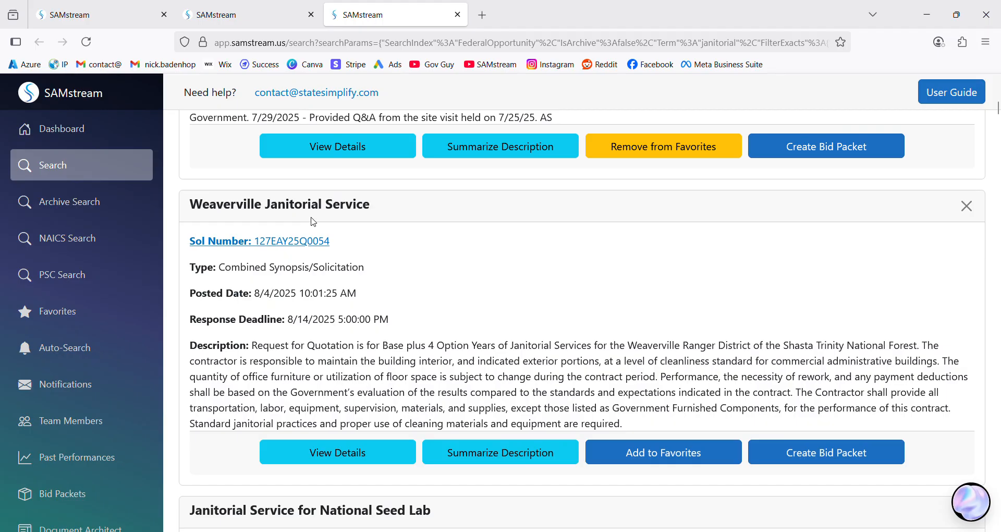
{"action": "scroll", "coordinate": [314, 222], "scroll_direction": "down", "scroll_amount": 6}
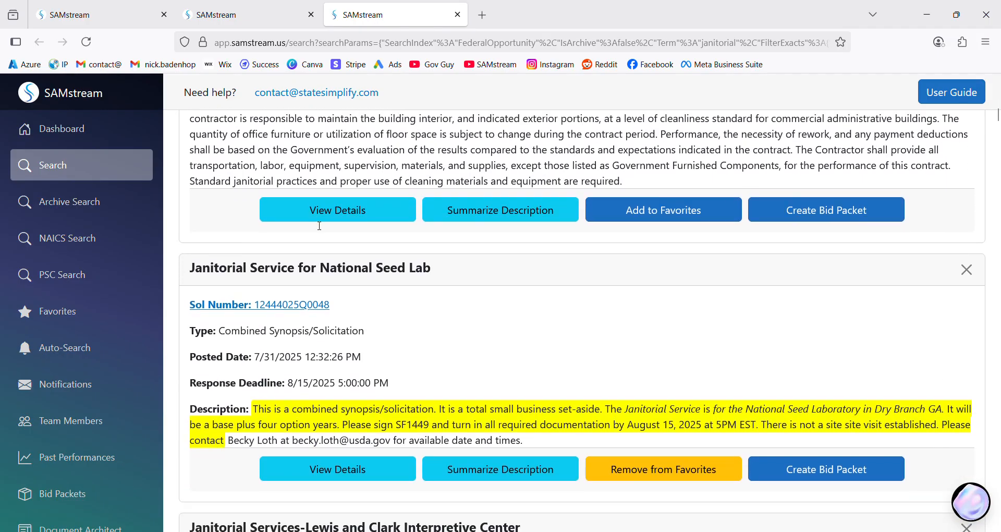
{"action": "scroll", "coordinate": [316, 227], "scroll_direction": "down", "scroll_amount": 7}
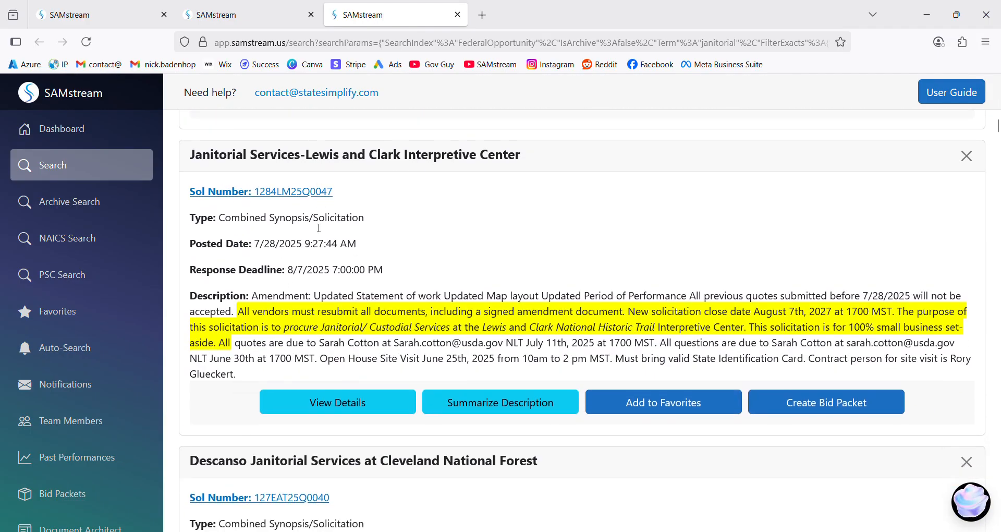
{"action": "scroll", "coordinate": [316, 227], "scroll_direction": "down", "scroll_amount": 3}
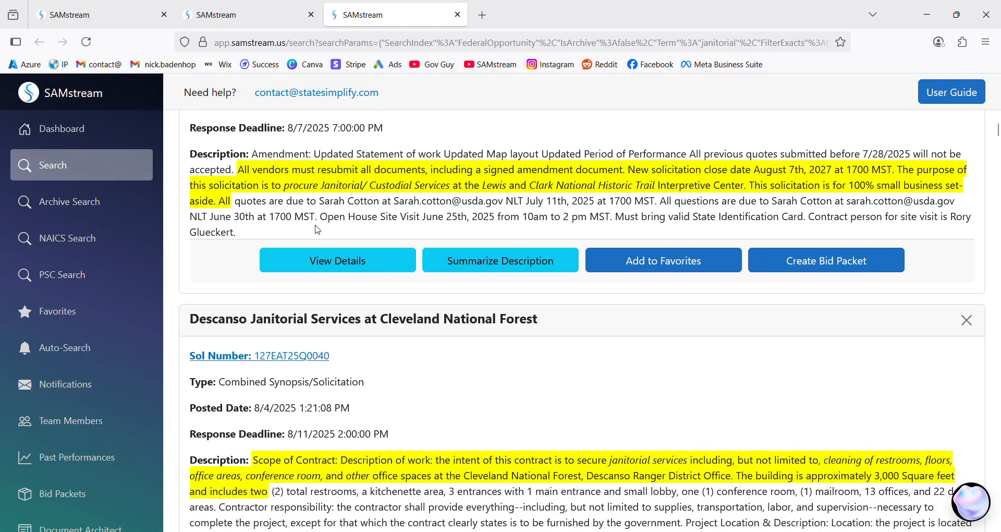
{"action": "scroll", "coordinate": [314, 310], "scroll_direction": "down", "scroll_amount": 4}
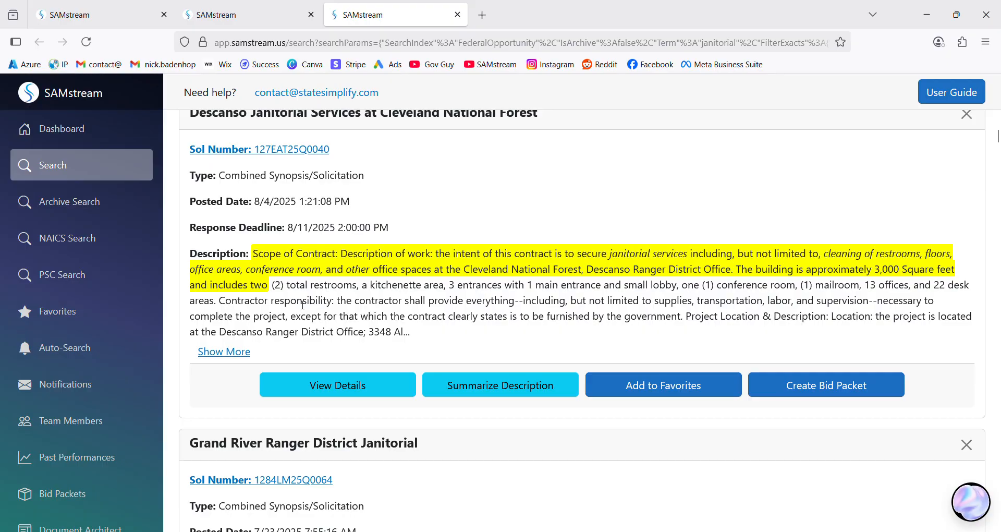
{"action": "scroll", "coordinate": [302, 305], "scroll_direction": "up", "scroll_amount": 1}
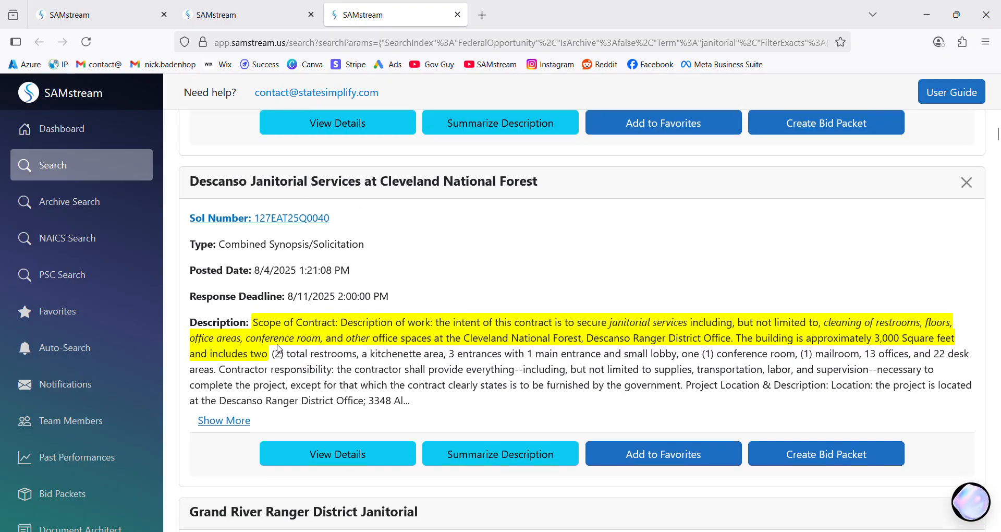
Expand the full description of the Descanso Janitorial Services listing and read through to its end.
{"action": "left_click", "coordinate": [235, 421]}
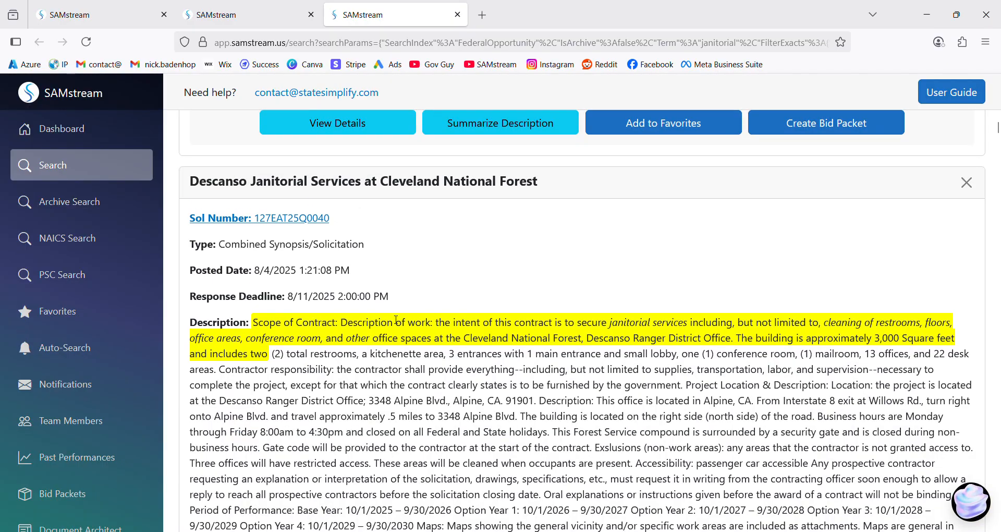
{"action": "scroll", "coordinate": [396, 320], "scroll_direction": "down", "scroll_amount": 6}
{"action": "scroll", "coordinate": [280, 219], "scroll_direction": "down", "scroll_amount": 18}
{"action": "scroll", "coordinate": [280, 218], "scroll_direction": "down", "scroll_amount": 20}
{"action": "scroll", "coordinate": [276, 218], "scroll_direction": "up", "scroll_amount": 5}
{"action": "scroll", "coordinate": [280, 219], "scroll_direction": "up", "scroll_amount": 5}
{"action": "scroll", "coordinate": [349, 262], "scroll_direction": "down", "scroll_amount": 9}
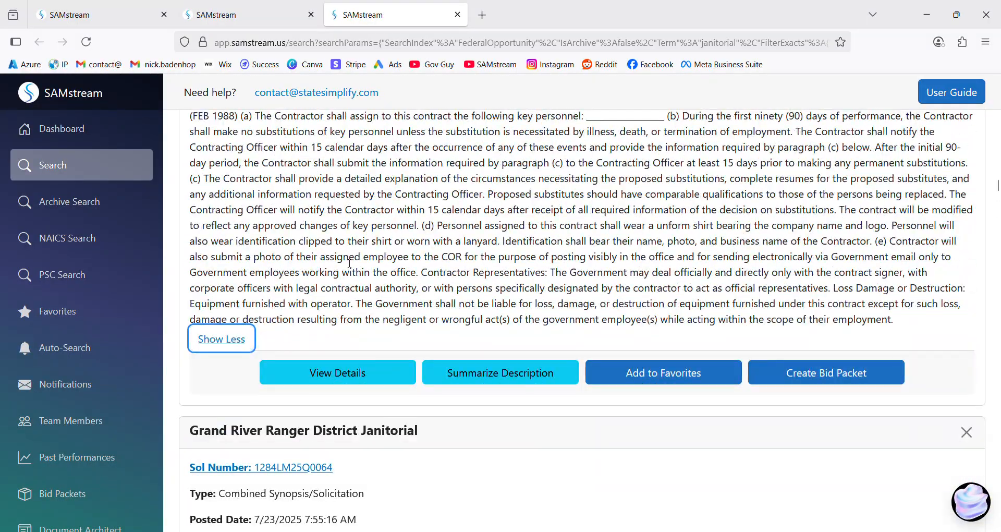
Summarize the description of the Descanso Janitorial Services listing and add the opportunity to favorites.
{"action": "left_click", "coordinate": [490, 376]}
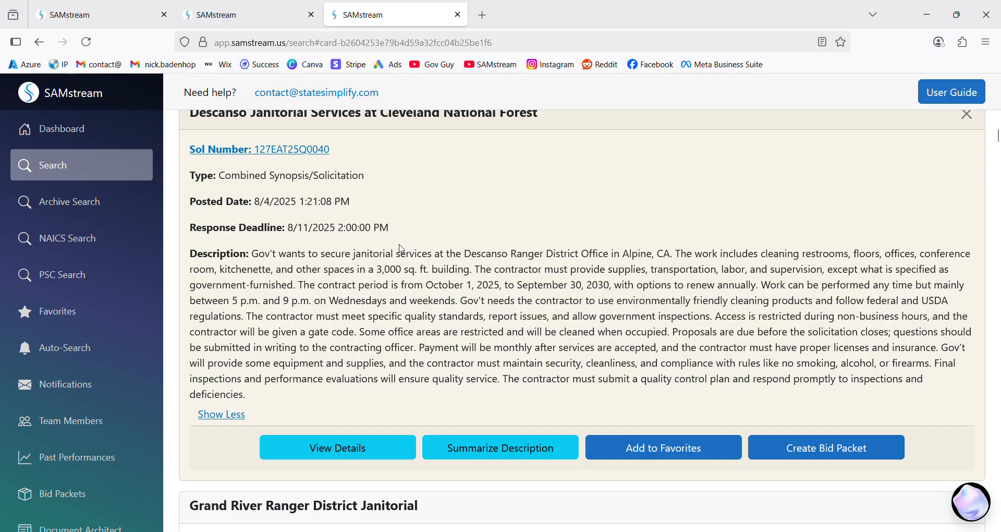
{"action": "scroll", "coordinate": [401, 251], "scroll_direction": "up", "scroll_amount": 5}
{"action": "scroll", "coordinate": [308, 256], "scroll_direction": "down", "scroll_amount": 5}
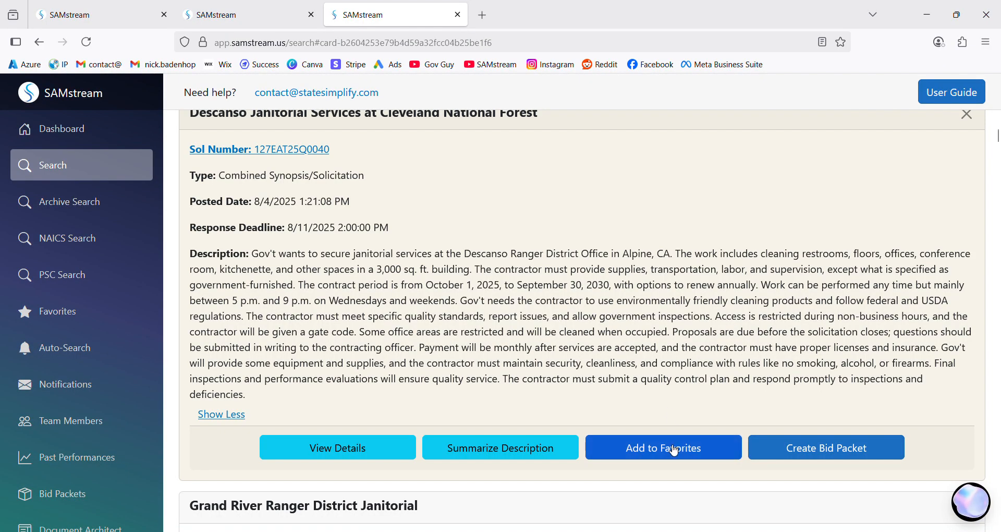
{"action": "left_click", "coordinate": [674, 450]}
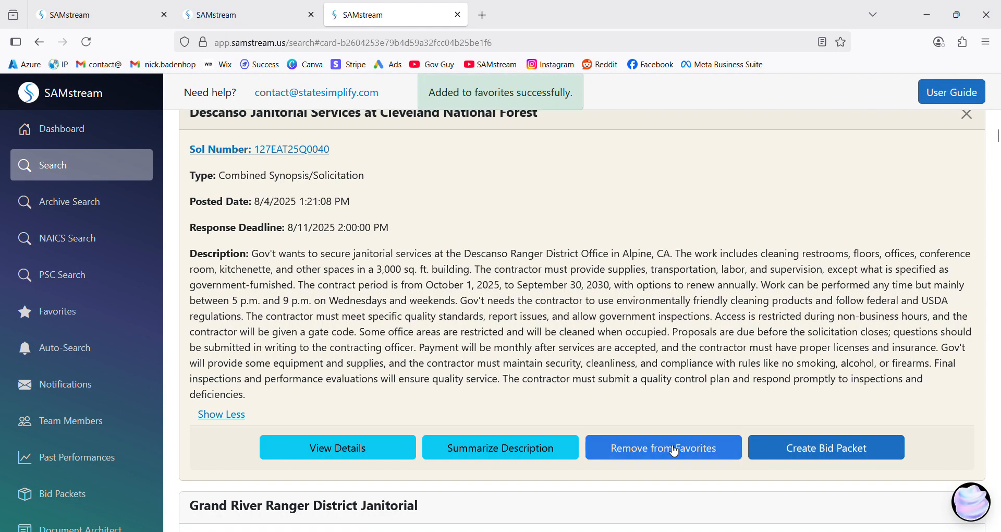
Hide the Grand River Ranger District Janitorial listing from the search results.
{"action": "scroll", "coordinate": [670, 399], "scroll_direction": "down", "scroll_amount": 6}
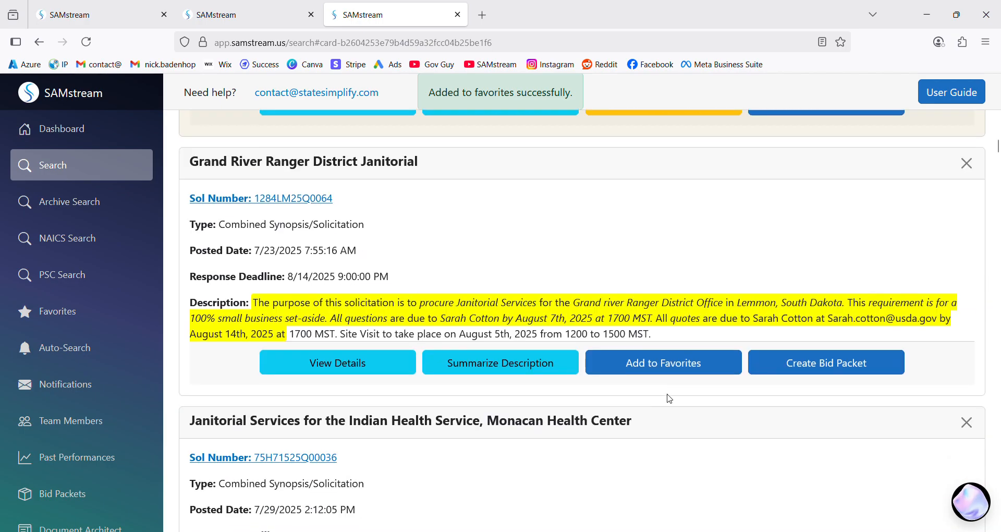
{"action": "scroll", "coordinate": [572, 334], "scroll_direction": "up", "scroll_amount": 3}
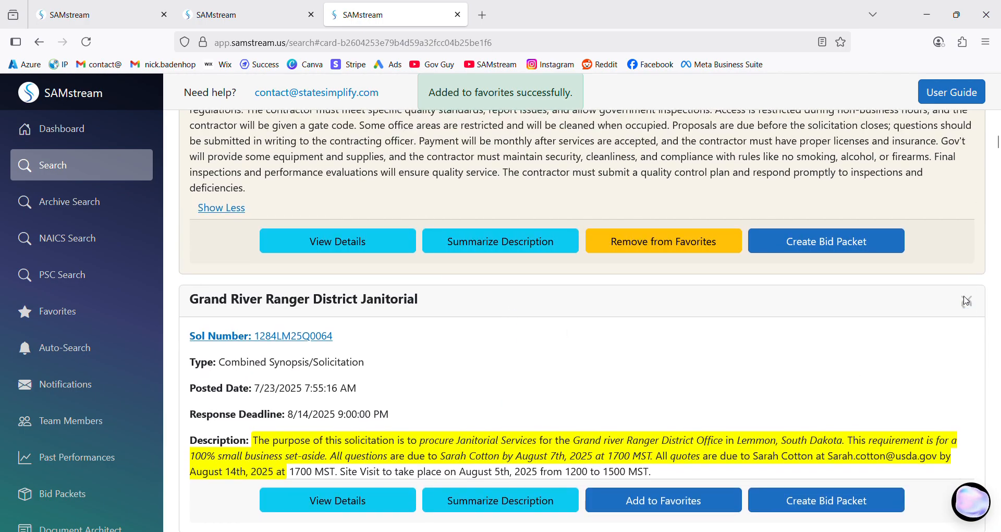
{"action": "left_click", "coordinate": [966, 301]}
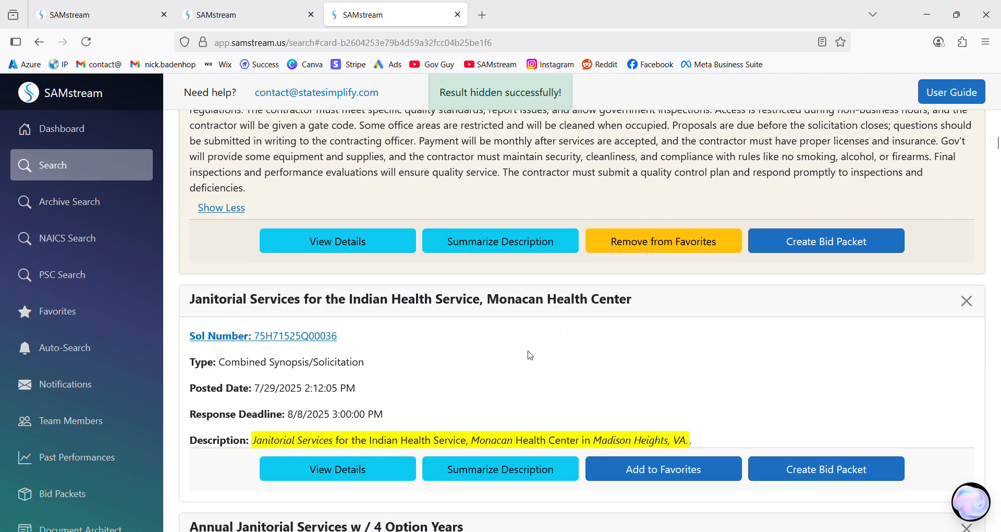
Highlight Cleveland National Forest in the Descanso listing's title, open its full opportunity details and close the search results page.
{"action": "scroll", "coordinate": [527, 357], "scroll_direction": "up", "scroll_amount": 5}
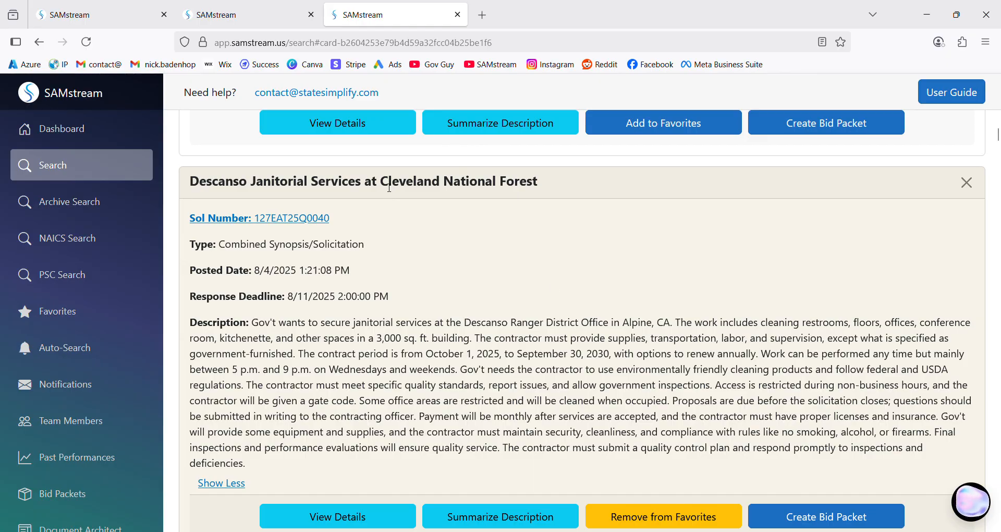
{"action": "left_click_drag", "start_coordinate": [386, 184], "coordinate": [539, 182]}
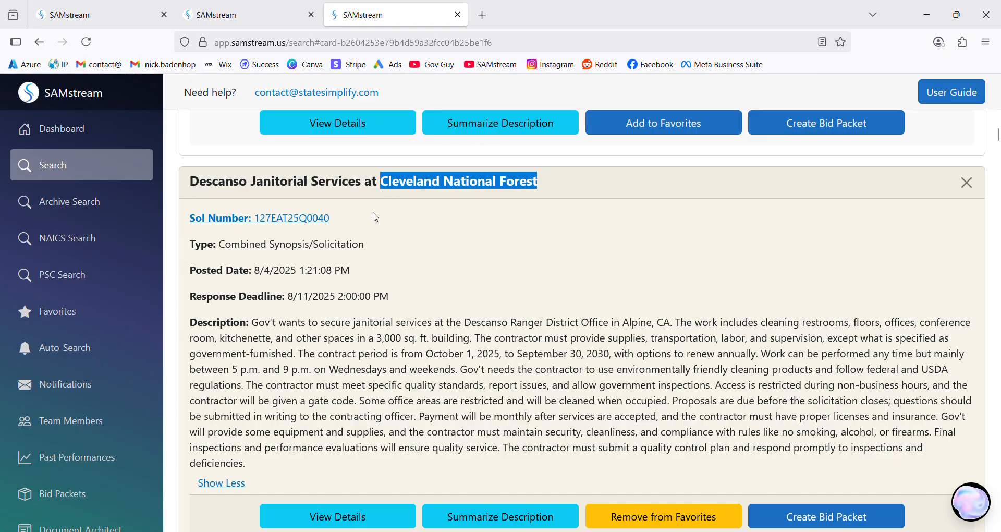
{"action": "scroll", "coordinate": [347, 243], "scroll_direction": "down", "scroll_amount": 1}
{"action": "scroll", "coordinate": [347, 242], "scroll_direction": "down", "scroll_amount": 3}
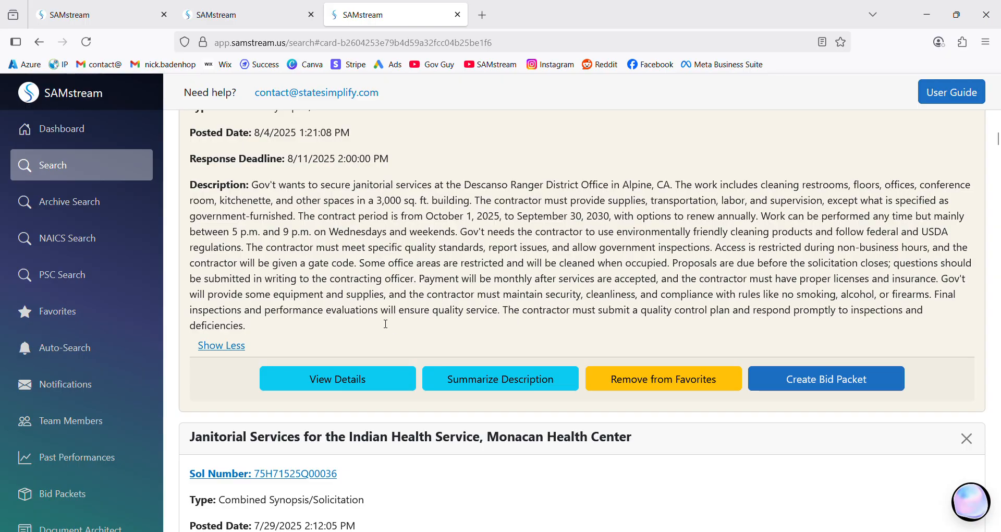
{"action": "left_click", "coordinate": [366, 384]}
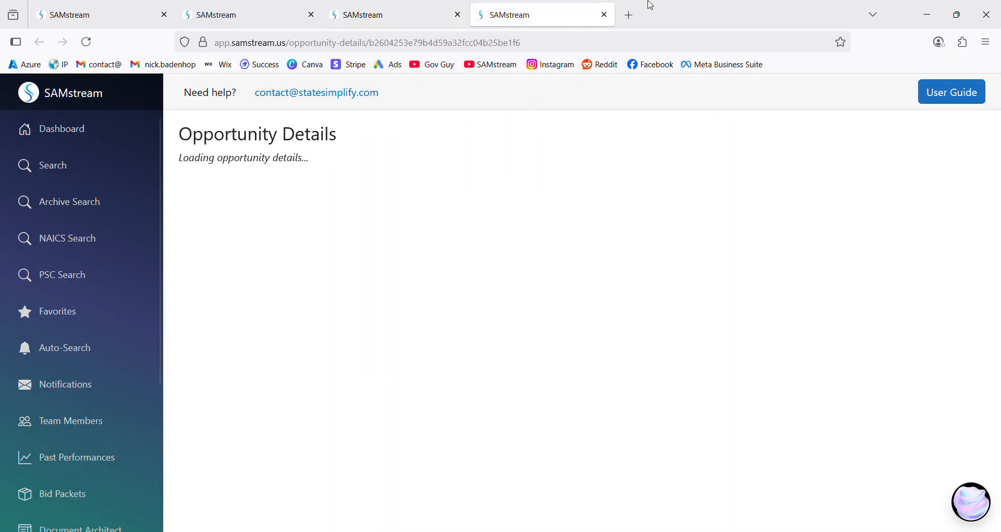
{"action": "left_click", "coordinate": [458, 15]}
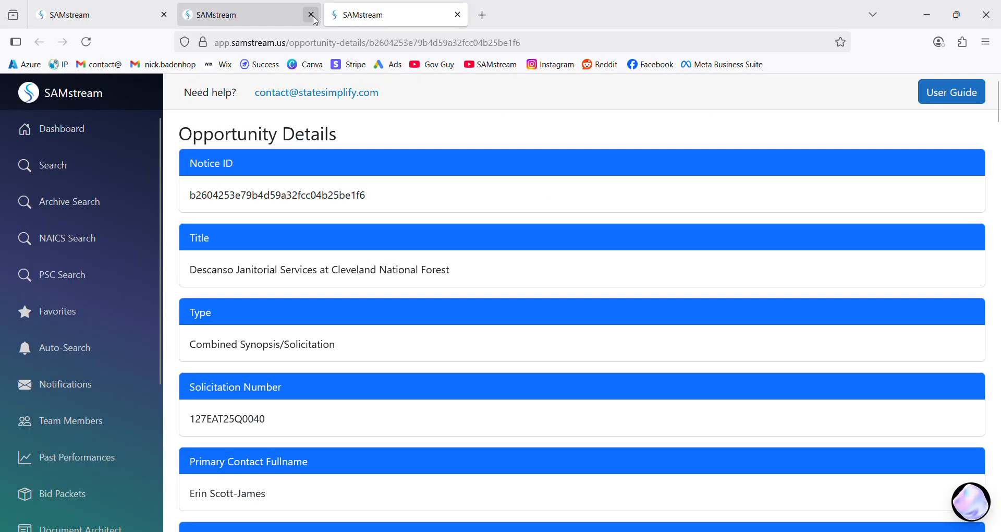
Highlight the primary contact's full name, email and phone number in the opportunity details.
{"action": "scroll", "coordinate": [314, 225], "scroll_direction": "down", "scroll_amount": 4}
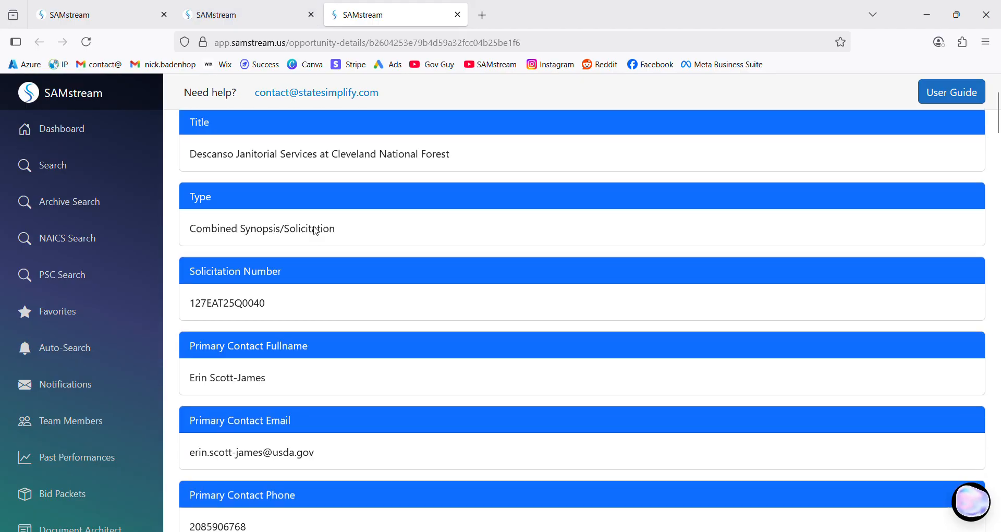
{"action": "scroll", "coordinate": [314, 233], "scroll_direction": "up", "scroll_amount": 3}
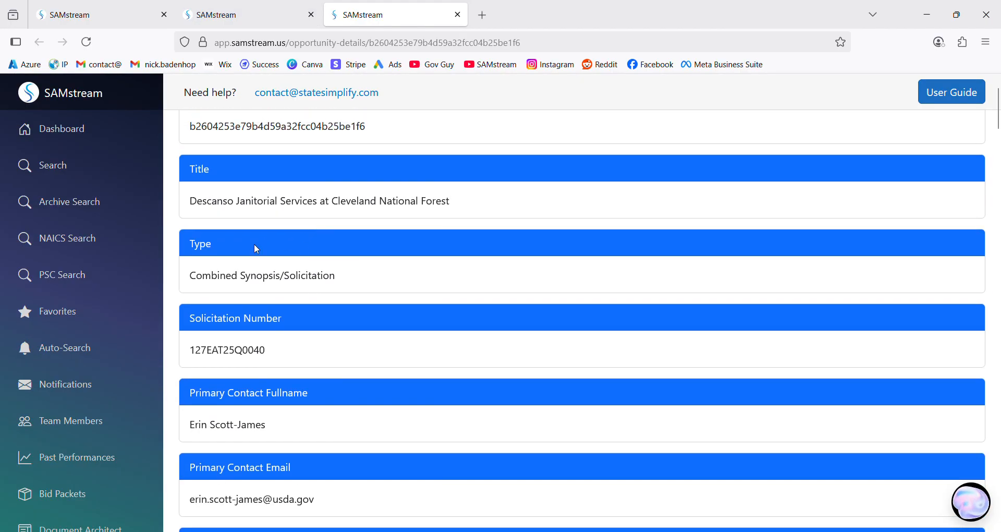
{"action": "scroll", "coordinate": [213, 245], "scroll_direction": "down", "scroll_amount": 2}
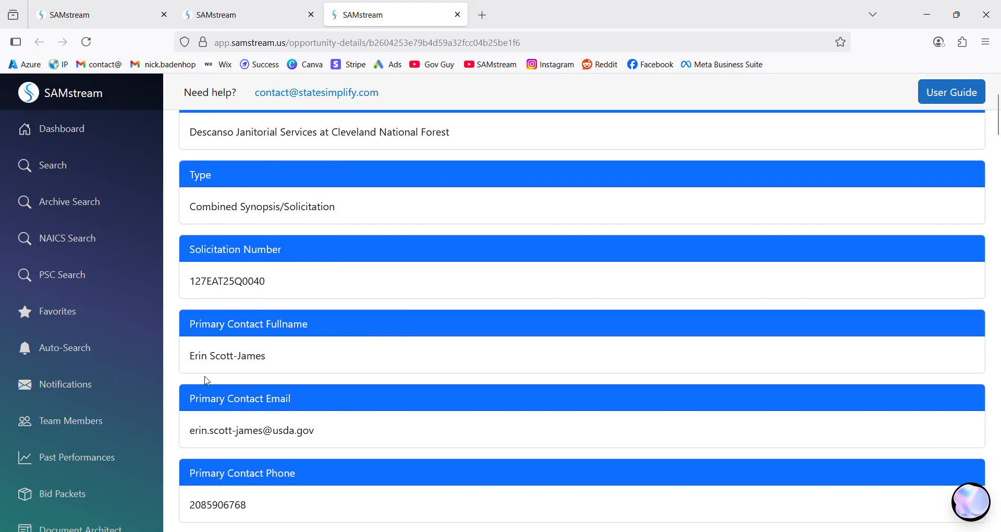
{"action": "left_click_drag", "start_coordinate": [189, 356], "coordinate": [274, 364]}
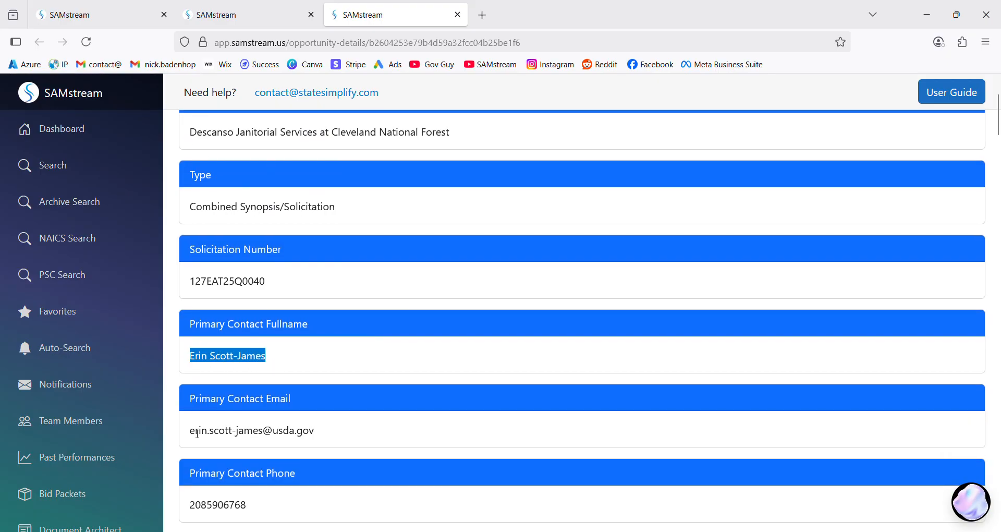
{"action": "left_click_drag", "start_coordinate": [189, 431], "coordinate": [343, 436]}
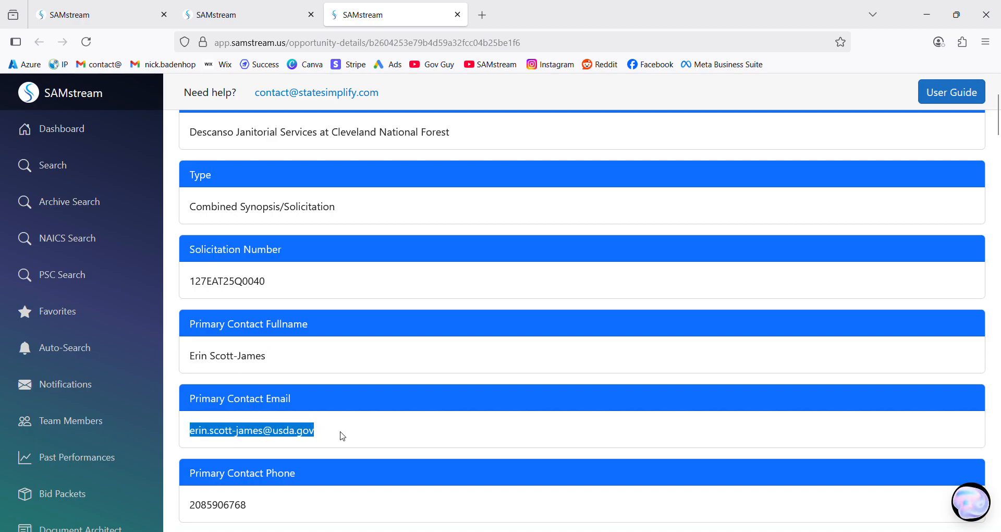
{"action": "scroll", "coordinate": [341, 433], "scroll_direction": "down", "scroll_amount": 3}
{"action": "left_click_drag", "start_coordinate": [185, 367], "coordinate": [254, 372]}
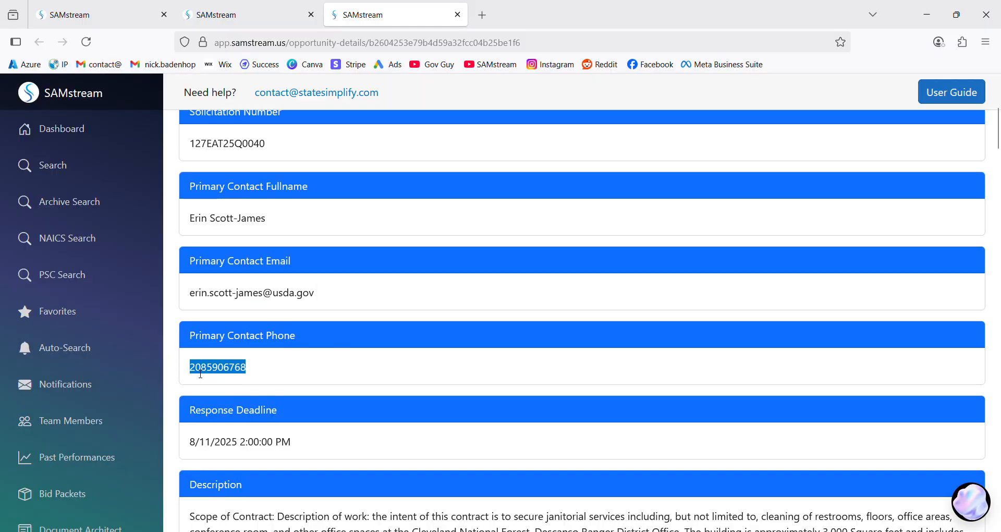
Review the opportunity's full description, summarized description, opportunity history and attachments list.
{"action": "scroll", "coordinate": [239, 373], "scroll_direction": "down", "scroll_amount": 6}
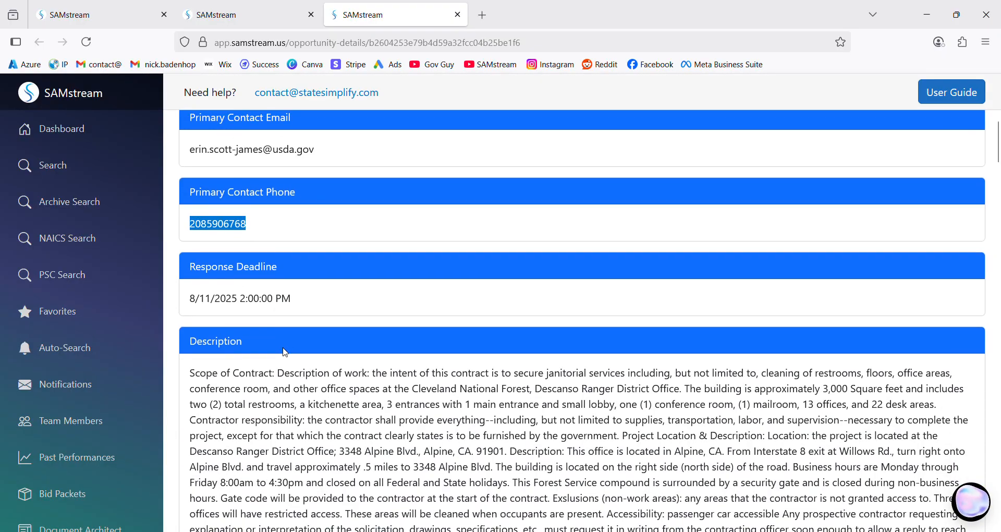
{"action": "scroll", "coordinate": [224, 229], "scroll_direction": "down", "scroll_amount": 15}
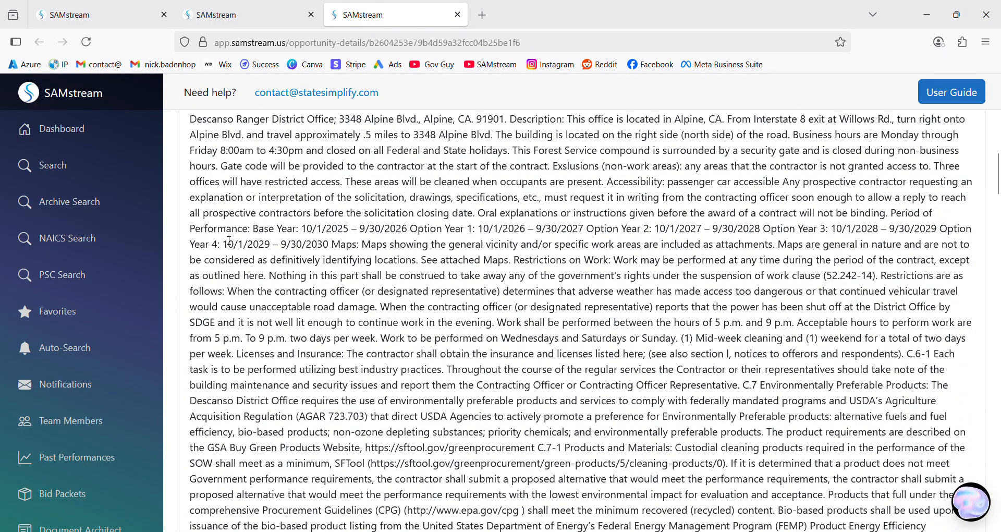
{"action": "scroll", "coordinate": [229, 241], "scroll_direction": "down", "scroll_amount": 15}
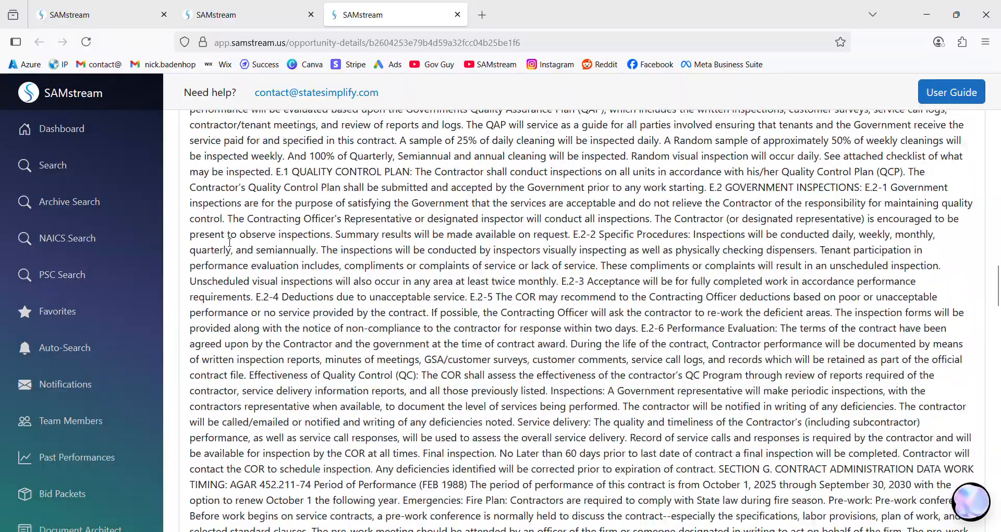
{"action": "scroll", "coordinate": [229, 241], "scroll_direction": "down", "scroll_amount": 9}
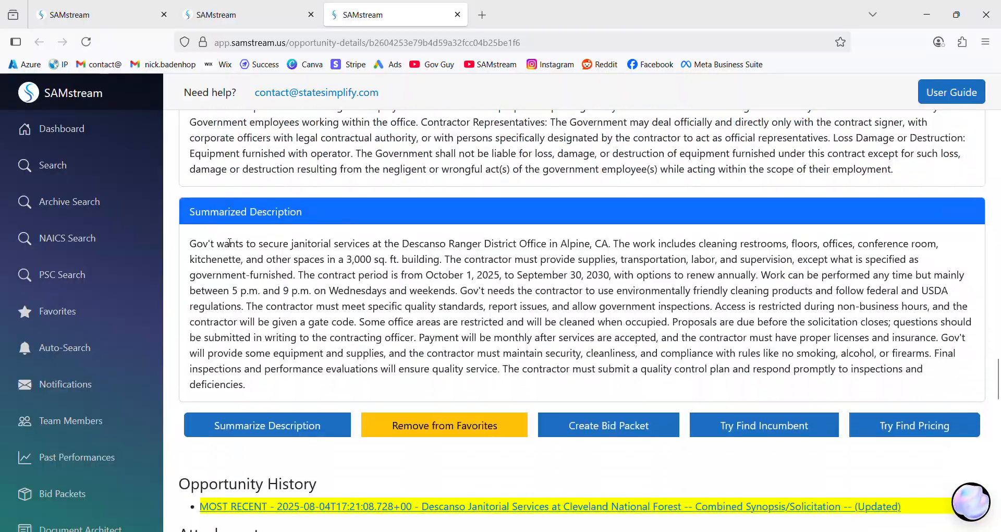
{"action": "scroll", "coordinate": [227, 242], "scroll_direction": "up", "scroll_amount": 4}
{"action": "scroll", "coordinate": [232, 271], "scroll_direction": "down", "scroll_amount": 4}
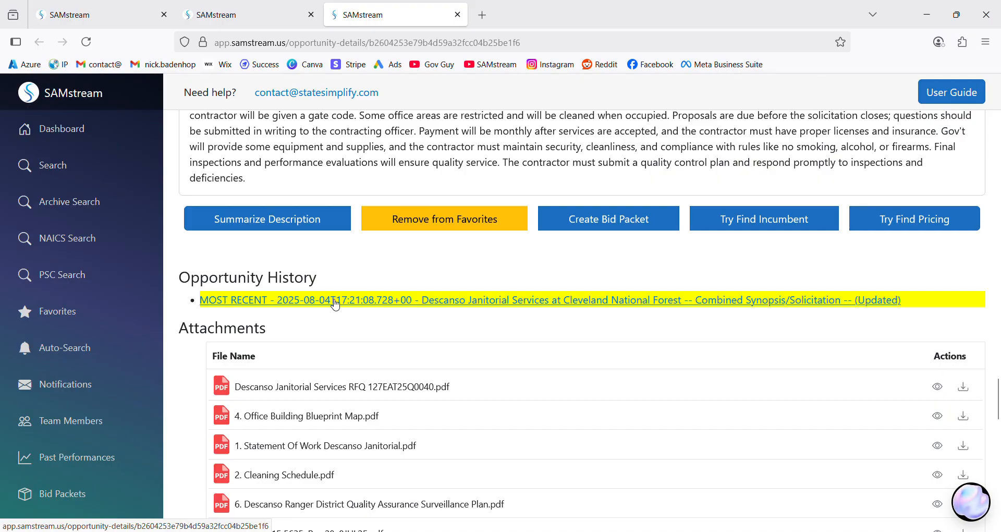
Preview the attachment 4. Office Building Blueprint Map.pdf, look over the whole floor plan and close the preview.
{"action": "scroll", "coordinate": [335, 305], "scroll_direction": "down", "scroll_amount": 4}
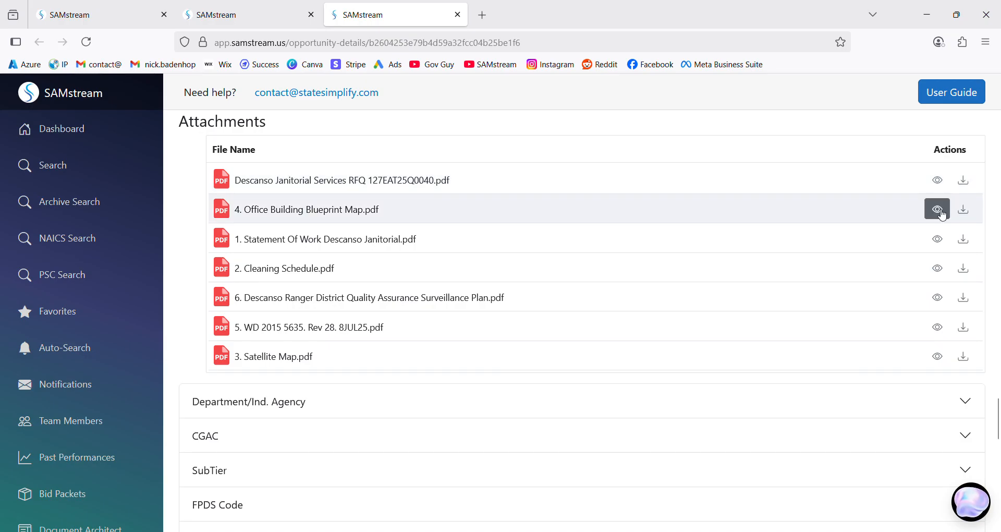
{"action": "left_click", "coordinate": [942, 213]}
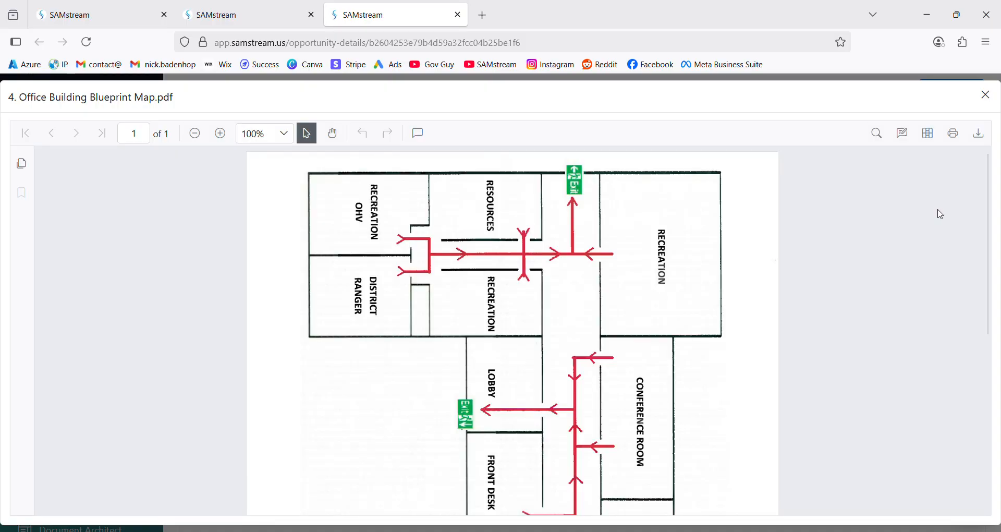
{"action": "scroll", "coordinate": [839, 261], "scroll_direction": "down", "scroll_amount": 3}
{"action": "scroll", "coordinate": [839, 261], "scroll_direction": "down", "scroll_amount": 5}
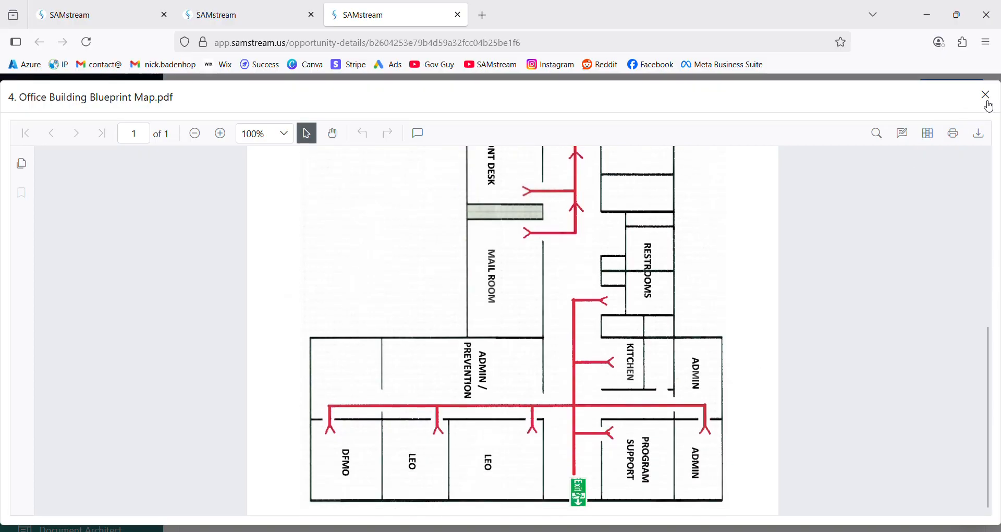
{"action": "scroll", "coordinate": [806, 302], "scroll_direction": "up", "scroll_amount": 10}
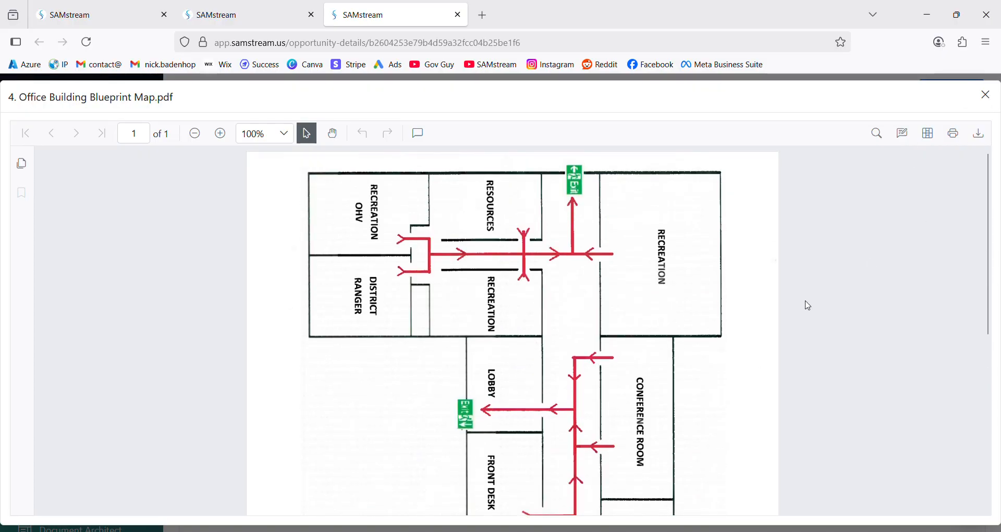
{"action": "left_click", "coordinate": [988, 99]}
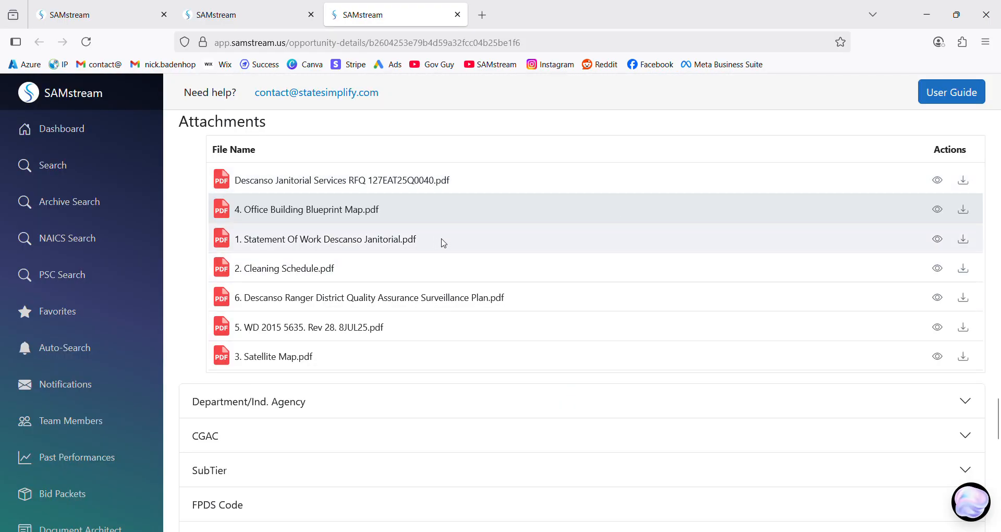
Expand the collapsed detail sections below the attachments and review the agency, office, archive and set-aside information.
{"action": "scroll", "coordinate": [441, 250], "scroll_direction": "down", "scroll_amount": 3}
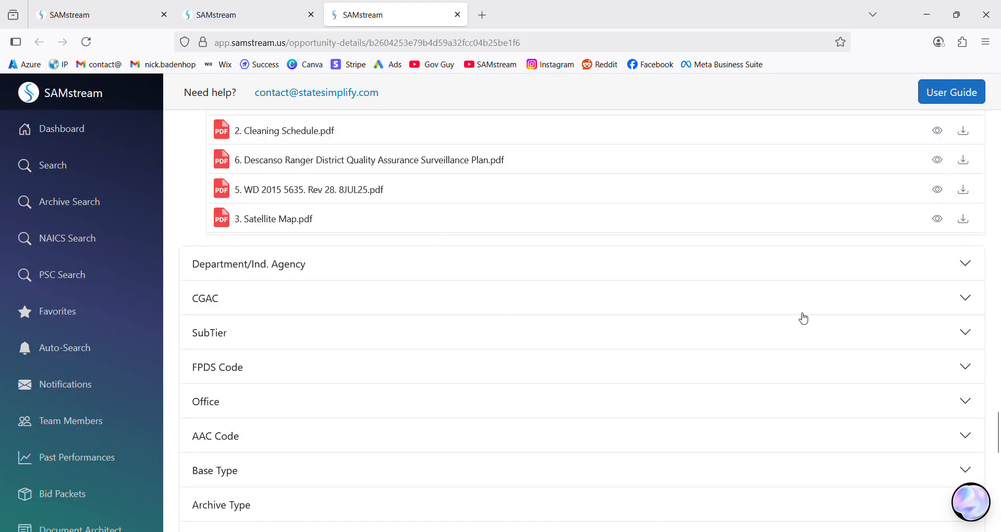
{"action": "left_click", "coordinate": [965, 264]}
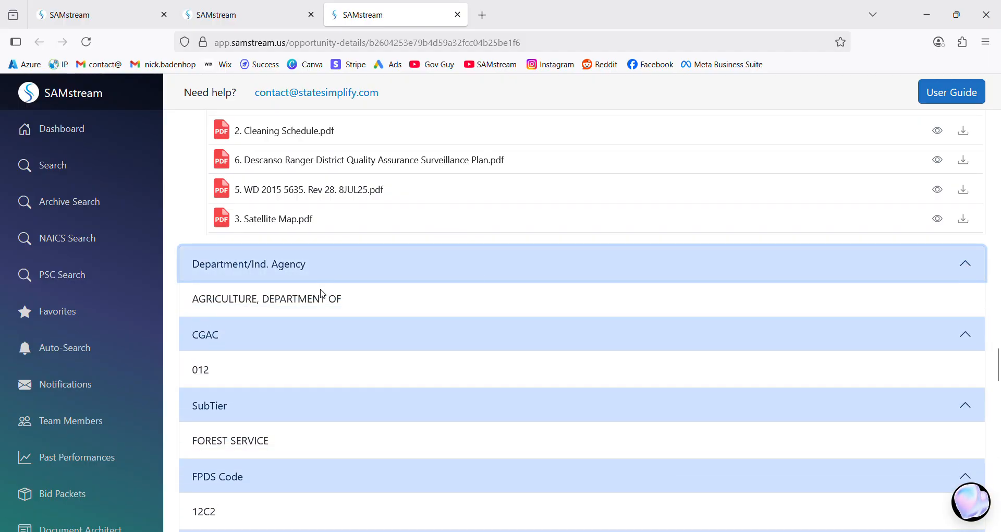
{"action": "scroll", "coordinate": [321, 296], "scroll_direction": "down", "scroll_amount": 3}
{"action": "scroll", "coordinate": [313, 307], "scroll_direction": "down", "scroll_amount": 2}
{"action": "scroll", "coordinate": [314, 307], "scroll_direction": "down", "scroll_amount": 4}
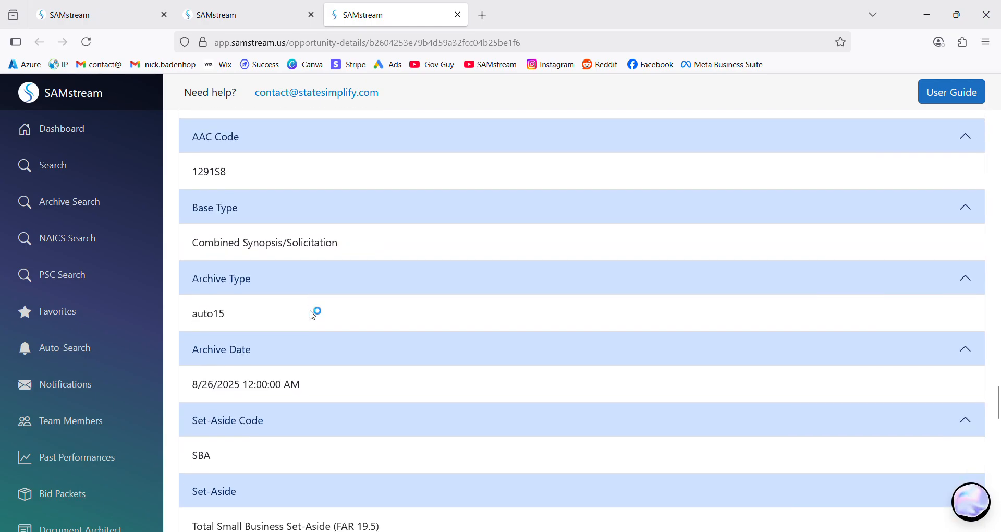
{"action": "scroll", "coordinate": [313, 312], "scroll_direction": "down", "scroll_amount": 1}
{"action": "scroll", "coordinate": [312, 314], "scroll_direction": "down", "scroll_amount": 4}
Highlight the Total Small Business Set-Aside text and the POP City value Alpine, and review the remaining fields through the SAM.gov link.
{"action": "left_click_drag", "start_coordinate": [192, 256], "coordinate": [357, 253]}
{"action": "scroll", "coordinate": [270, 395], "scroll_direction": "down", "scroll_amount": 1}
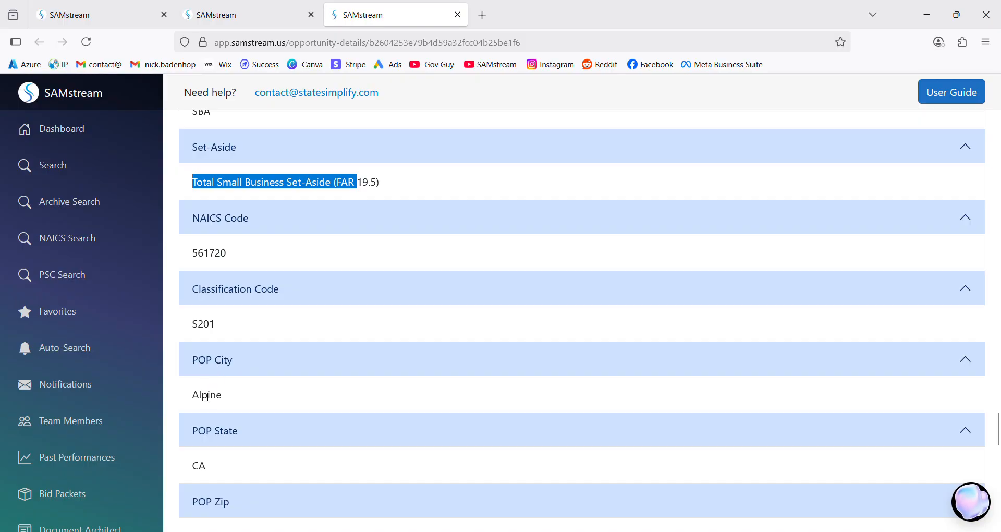
{"action": "left_click_drag", "start_coordinate": [192, 395], "coordinate": [237, 396]}
{"action": "scroll", "coordinate": [239, 418], "scroll_direction": "down", "scroll_amount": 7}
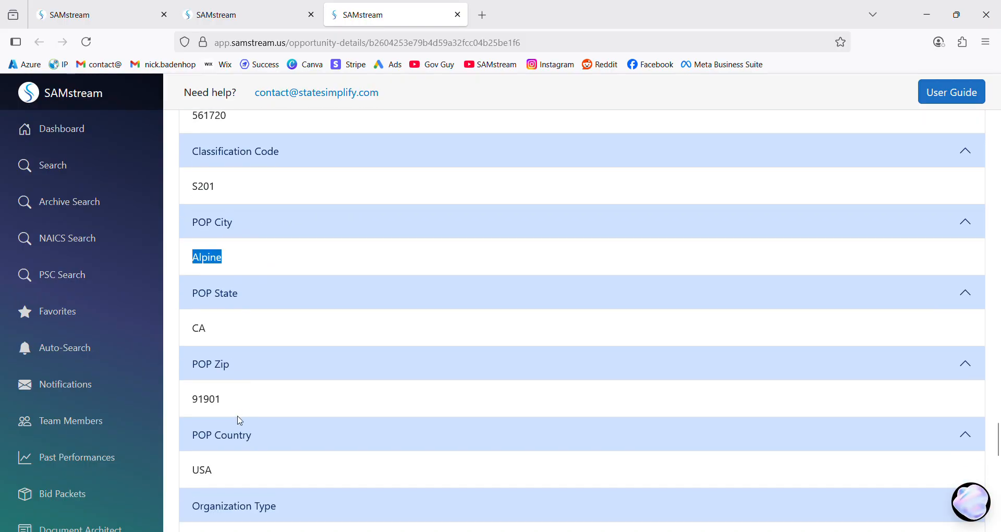
{"action": "scroll", "coordinate": [240, 420], "scroll_direction": "down", "scroll_amount": 6}
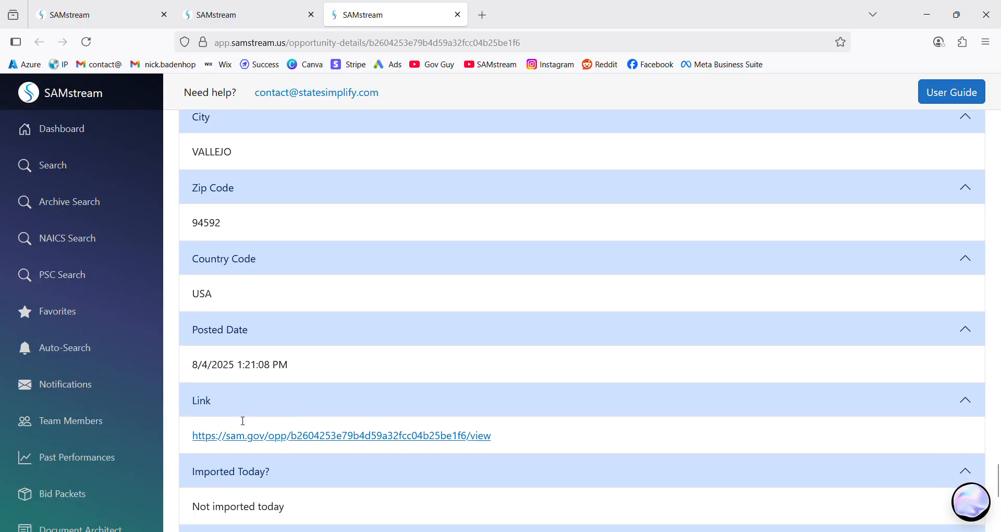
{"action": "scroll", "coordinate": [243, 421], "scroll_direction": "down", "scroll_amount": 1}
{"action": "scroll", "coordinate": [219, 418], "scroll_direction": "up", "scroll_amount": 3}
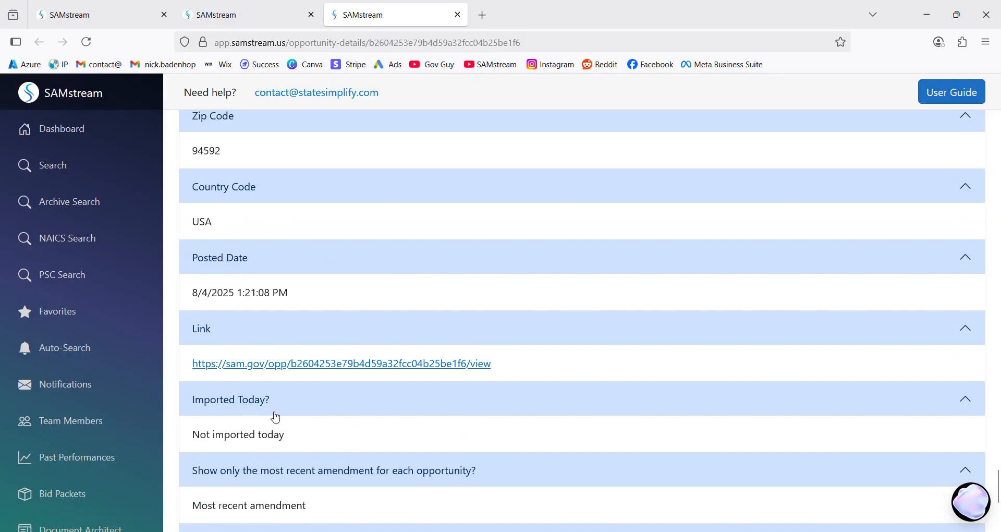
Return to the opportunity's attachments and history, and try to create a bid packet for it.
{"action": "scroll", "coordinate": [293, 415], "scroll_direction": "up", "scroll_amount": 15}
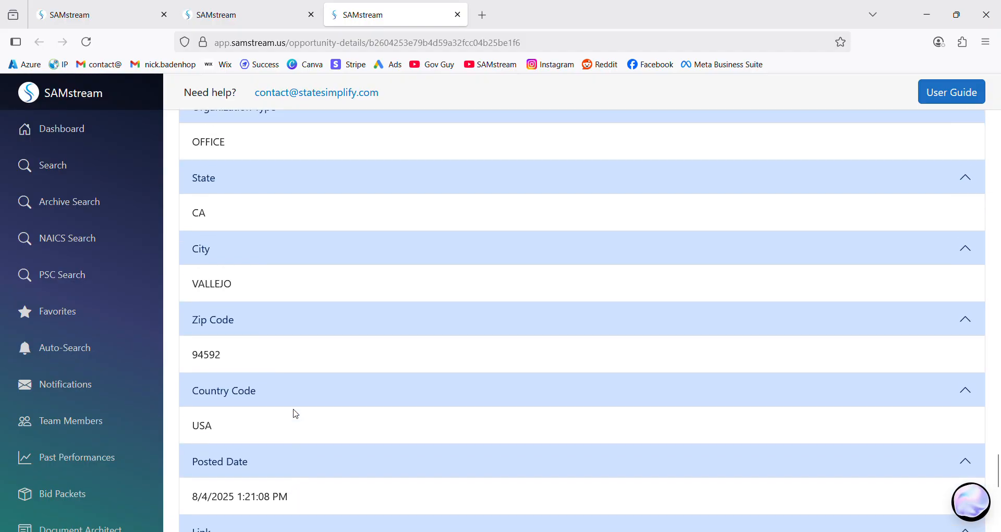
{"action": "scroll", "coordinate": [295, 414], "scroll_direction": "up", "scroll_amount": 10}
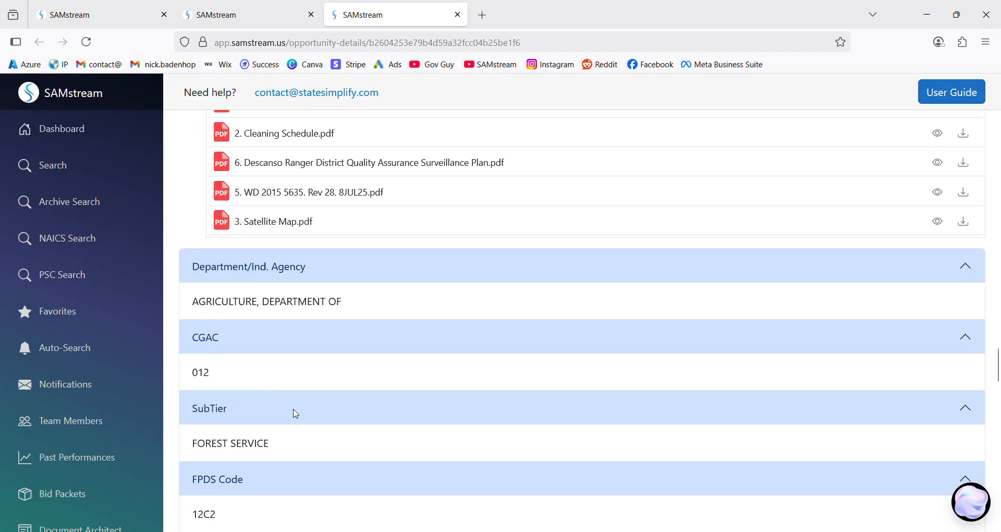
{"action": "scroll", "coordinate": [296, 413], "scroll_direction": "up", "scroll_amount": 2}
{"action": "scroll", "coordinate": [297, 414], "scroll_direction": "down", "scroll_amount": 4}
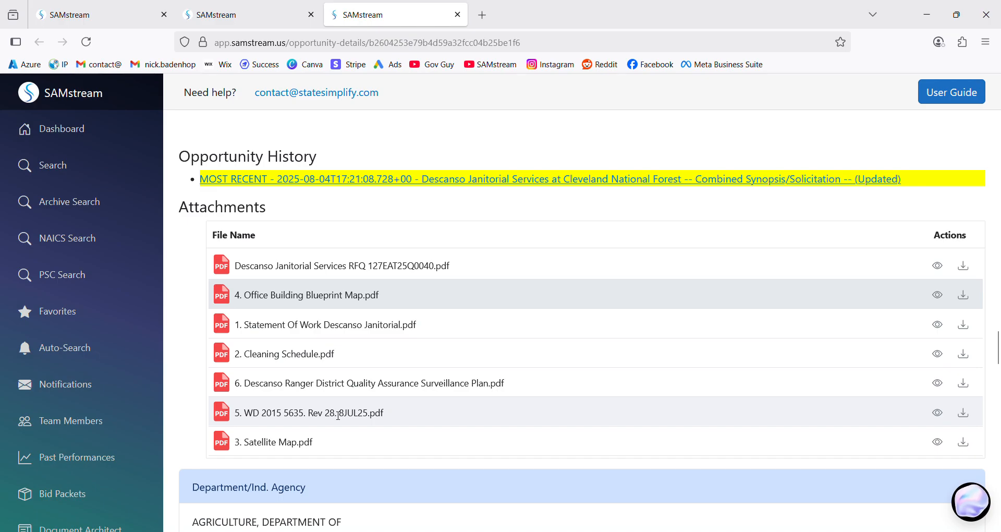
{"action": "scroll", "coordinate": [335, 401], "scroll_direction": "up", "scroll_amount": 4}
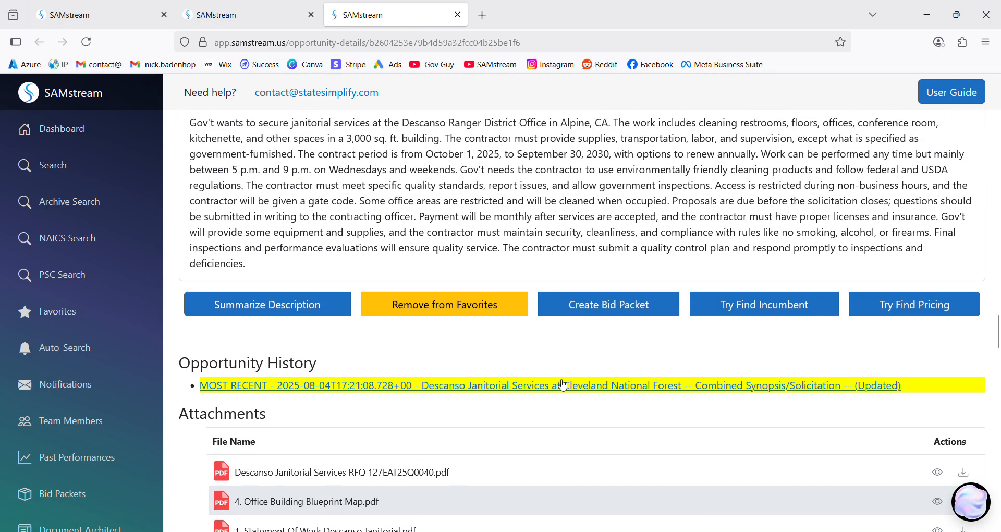
{"action": "left_click", "coordinate": [615, 312]}
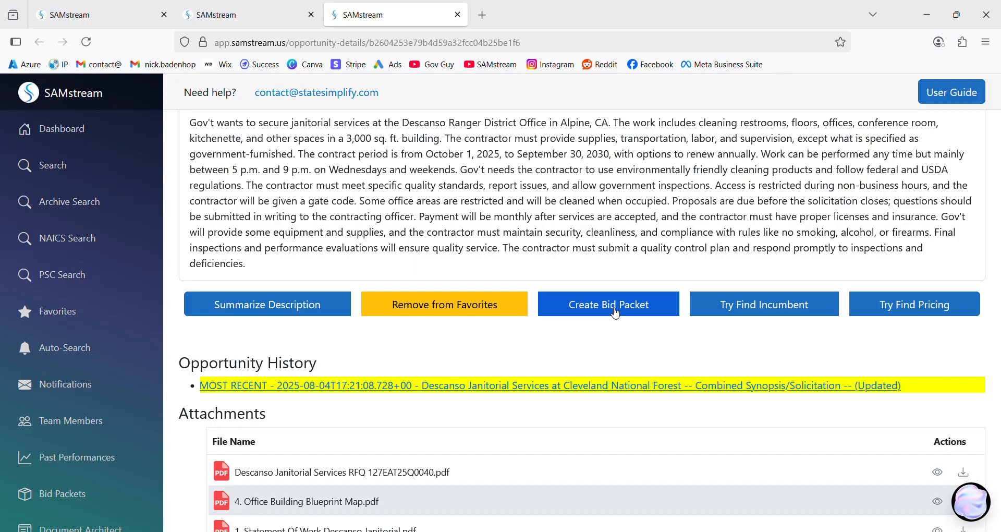
Open a blank new-person form in Team Members Management and examine its name, email, phone, certifications and security clearance fields.
{"action": "left_click", "coordinate": [77, 426]}
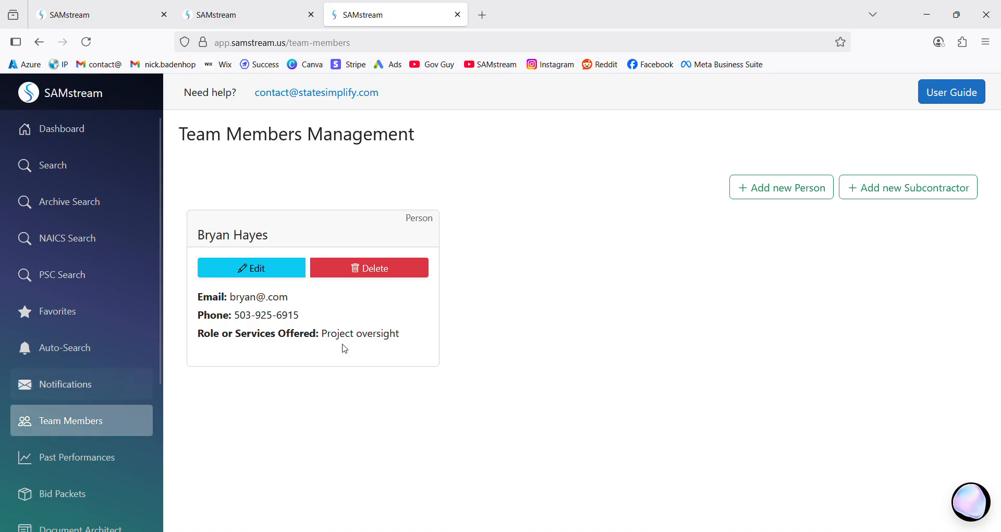
{"action": "left_click", "coordinate": [771, 192]}
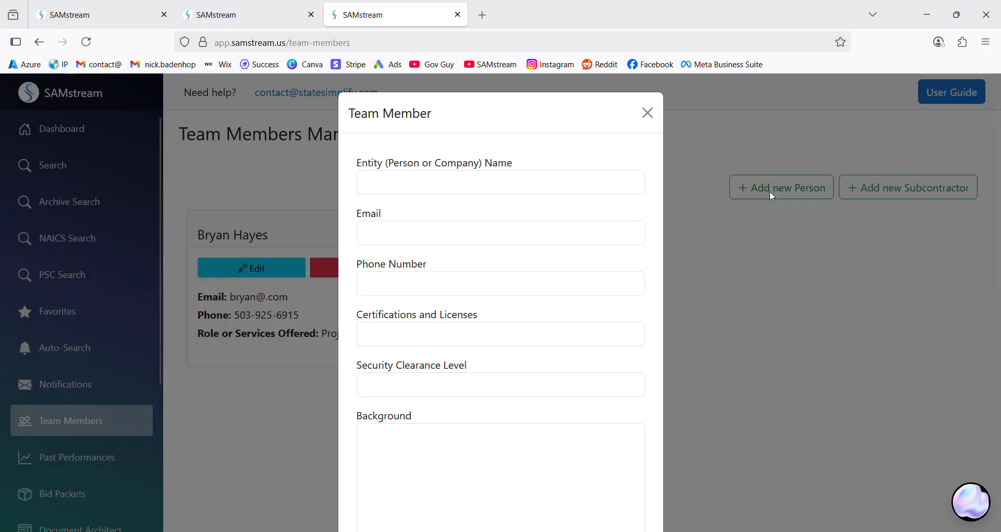
{"action": "left_click", "coordinate": [425, 182]}
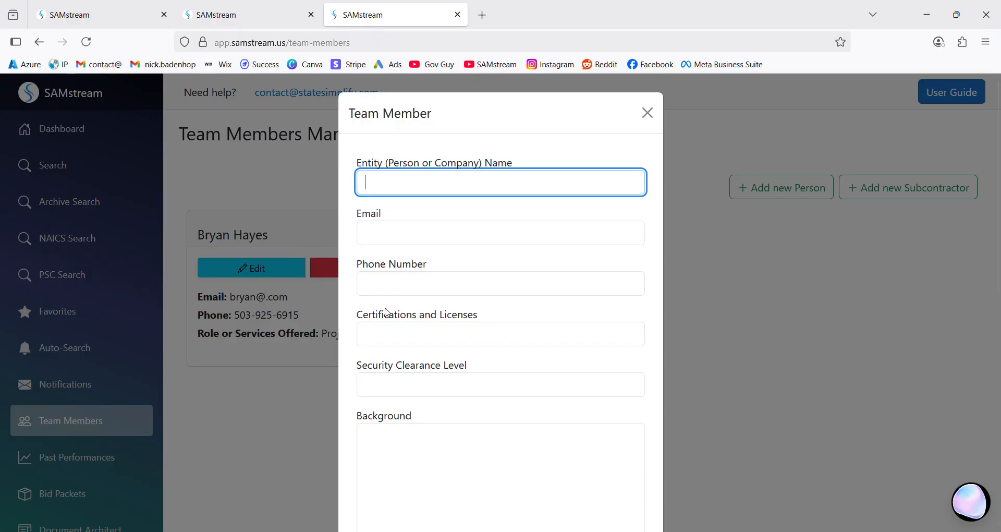
{"action": "scroll", "coordinate": [389, 312], "scroll_direction": "down", "scroll_amount": 2}
{"action": "left_click", "coordinate": [392, 252]}
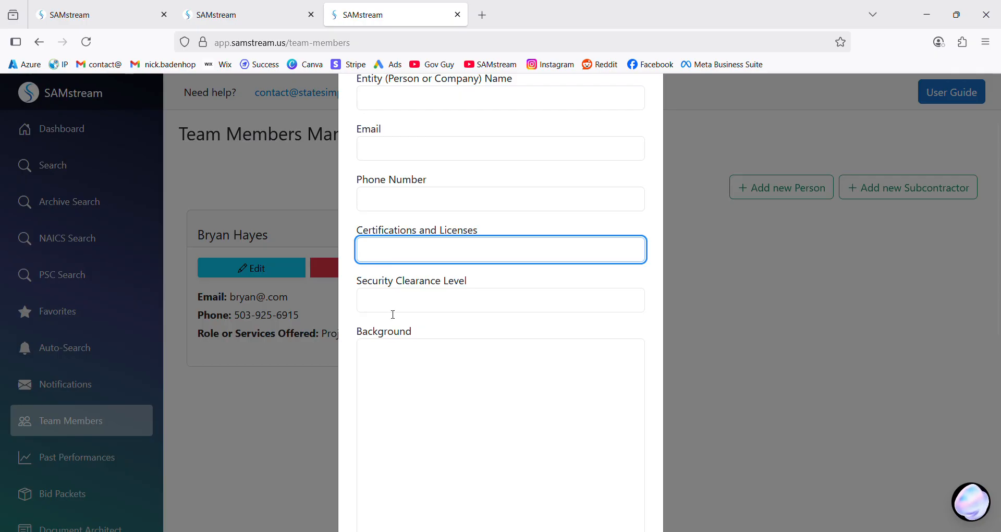
{"action": "left_click", "coordinate": [396, 305]}
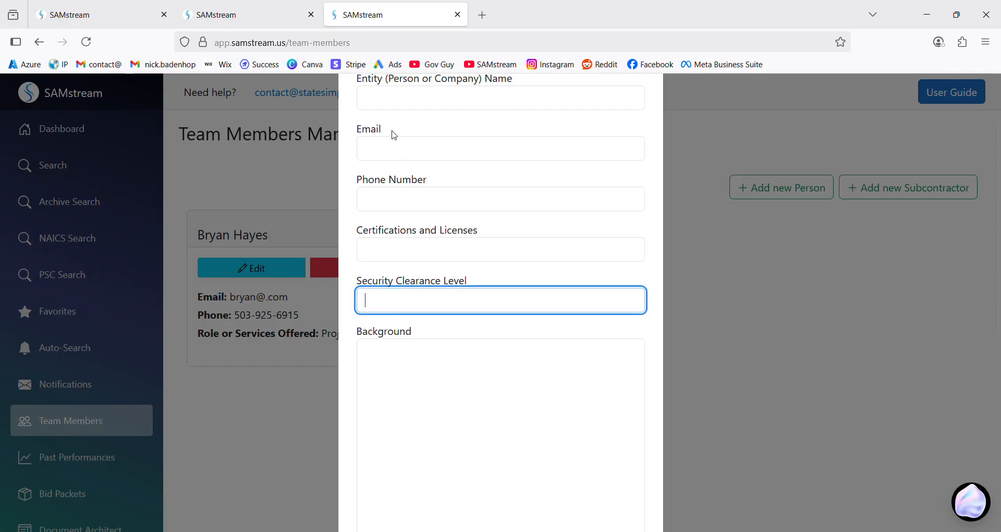
{"action": "left_click", "coordinate": [402, 156]}
{"action": "left_click", "coordinate": [400, 203]}
{"action": "left_click", "coordinate": [402, 256]}
{"action": "left_click", "coordinate": [402, 298]}
{"action": "left_click", "coordinate": [404, 253]}
{"action": "left_click", "coordinate": [405, 304]}
{"action": "scroll", "coordinate": [412, 289], "scroll_direction": "down", "scroll_amount": 2}
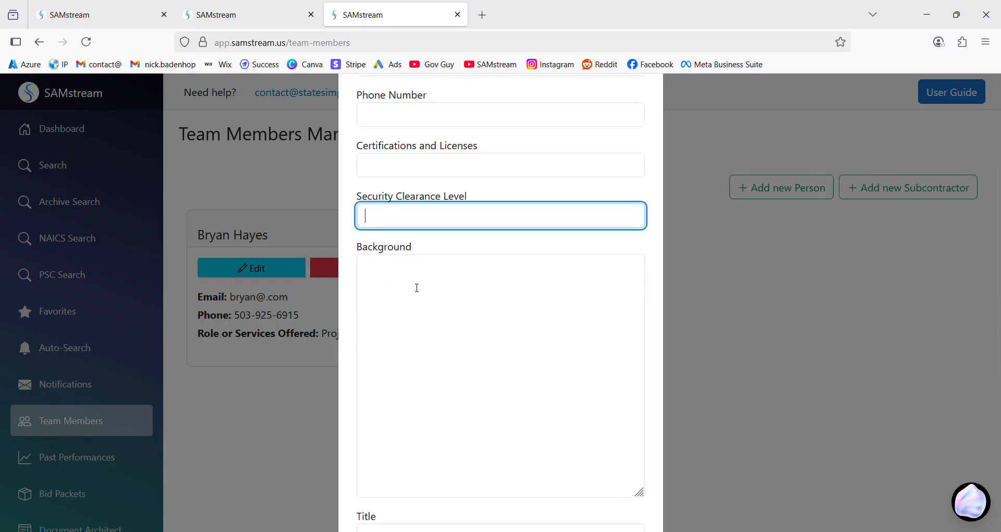
Examine the new person's Background, Title, Role and years-of-experience fields, and close the form without saving.
{"action": "scroll", "coordinate": [417, 288], "scroll_direction": "down", "scroll_amount": 2}
{"action": "left_click", "coordinate": [392, 208]}
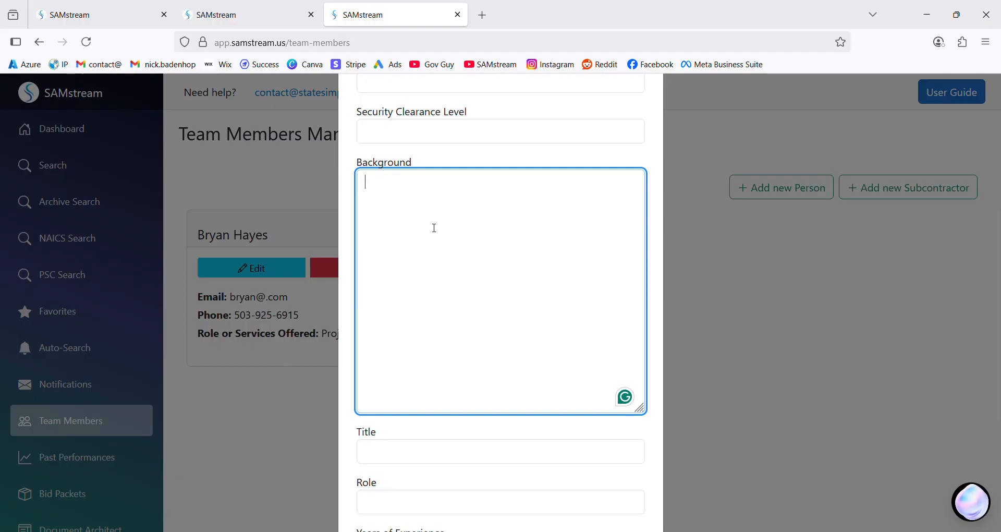
{"action": "scroll", "coordinate": [450, 251], "scroll_direction": "down", "scroll_amount": 3}
{"action": "left_click", "coordinate": [414, 285]}
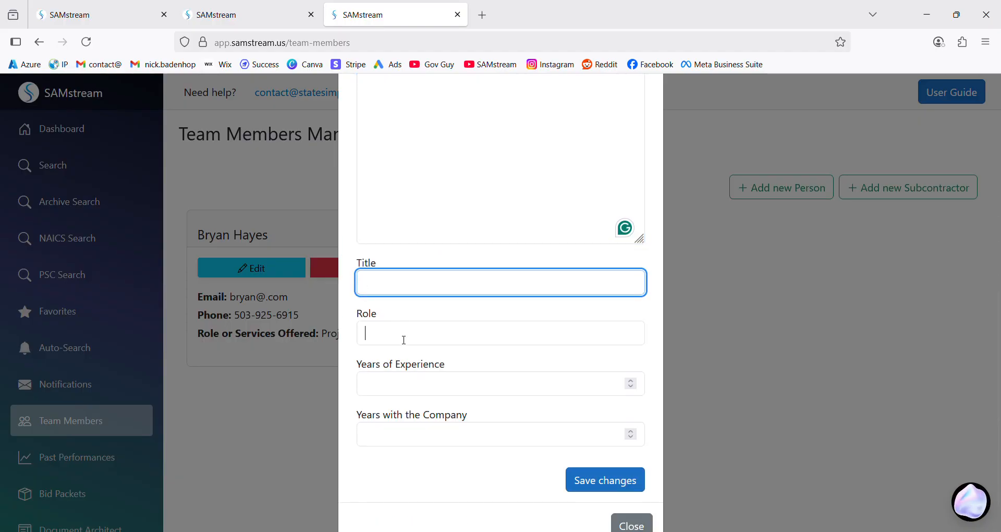
{"action": "left_click", "coordinate": [388, 389]}
{"action": "left_click", "coordinate": [400, 442]}
{"action": "left_click", "coordinate": [631, 524]}
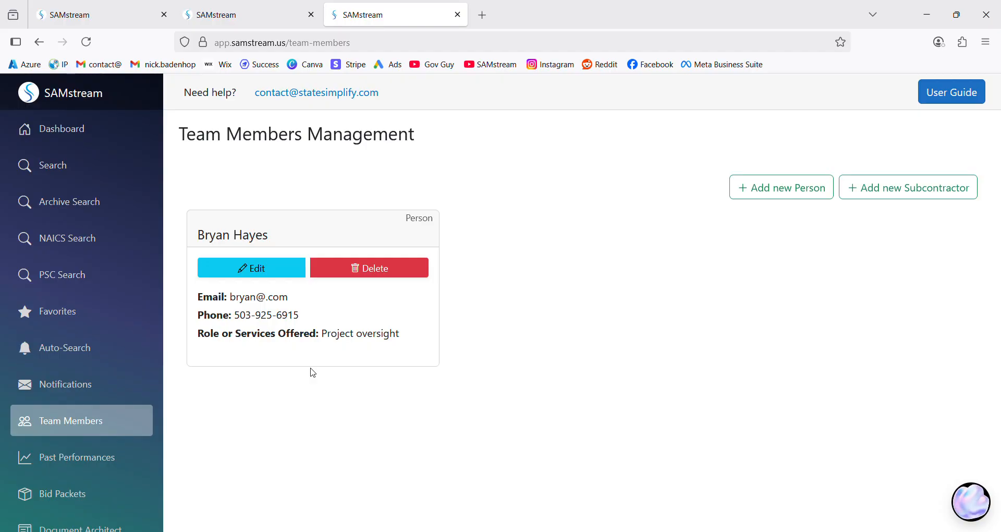
Open a blank new-subcontractor form and examine its entity name, background, primary contact, secondary contact and company address fields.
{"action": "left_click", "coordinate": [920, 195]}
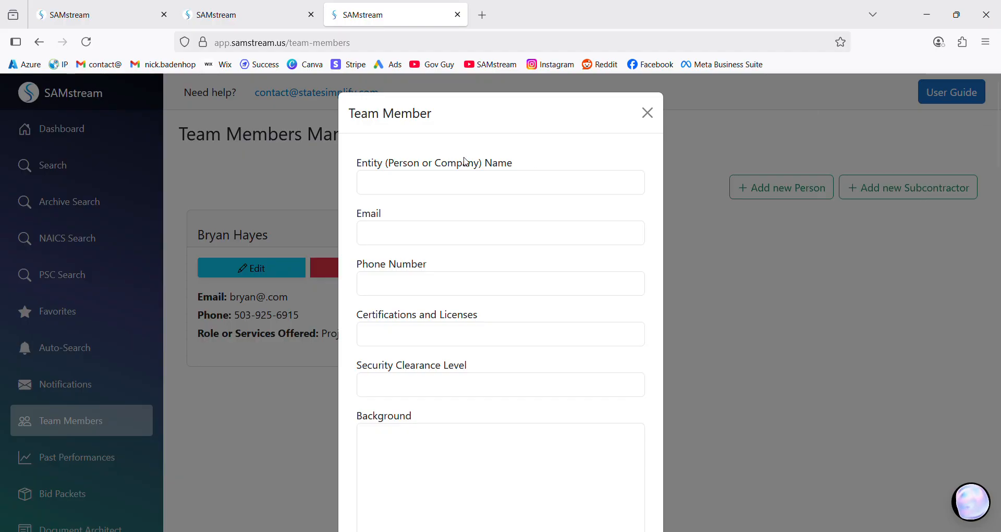
{"action": "left_click", "coordinate": [442, 190]}
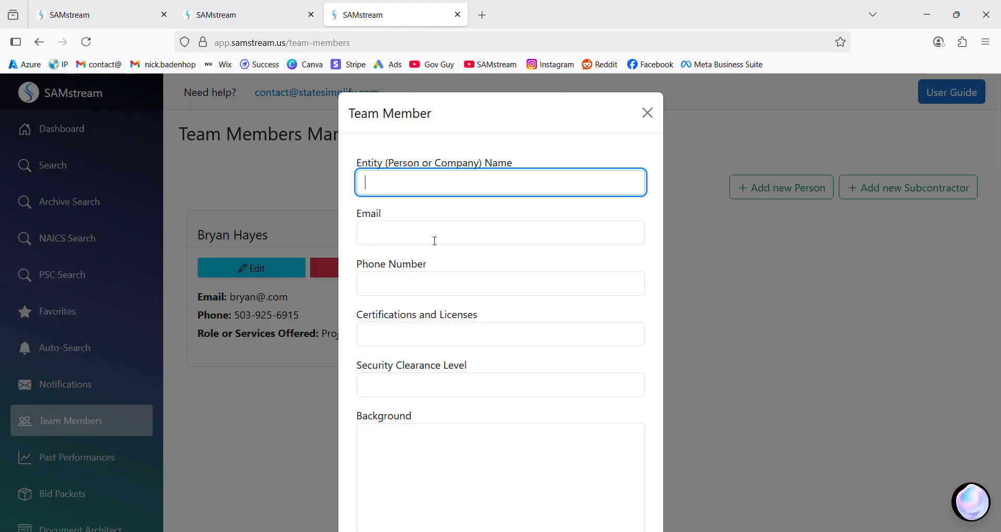
{"action": "scroll", "coordinate": [431, 253], "scroll_direction": "down", "scroll_amount": 3}
{"action": "scroll", "coordinate": [432, 252], "scroll_direction": "down", "scroll_amount": 3}
{"action": "left_click", "coordinate": [433, 183]}
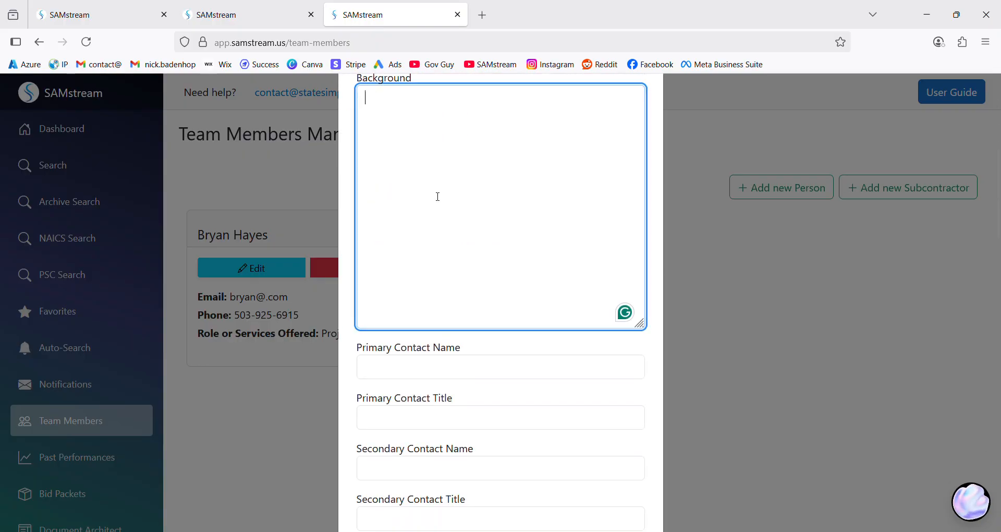
{"action": "scroll", "coordinate": [433, 183], "scroll_direction": "down", "scroll_amount": 3}
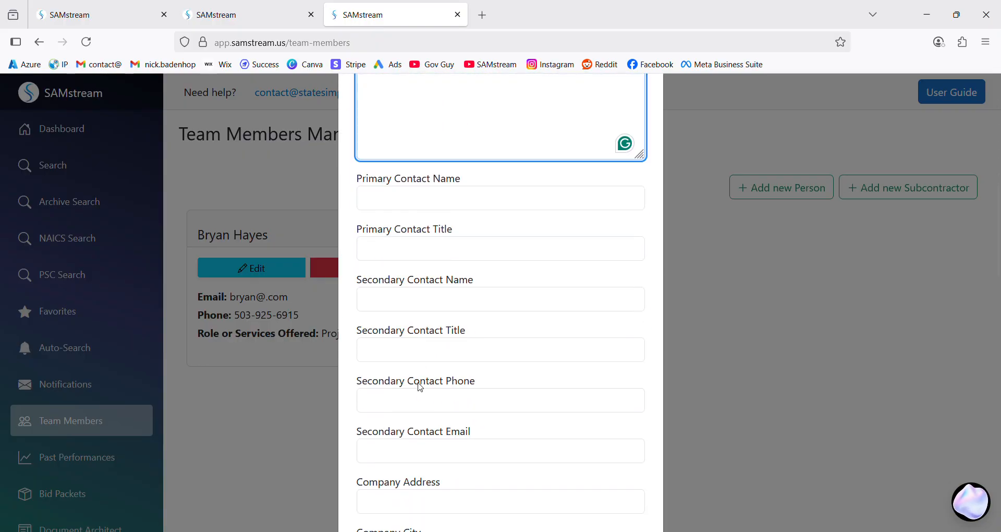
{"action": "scroll", "coordinate": [434, 264], "scroll_direction": "down", "scroll_amount": 3}
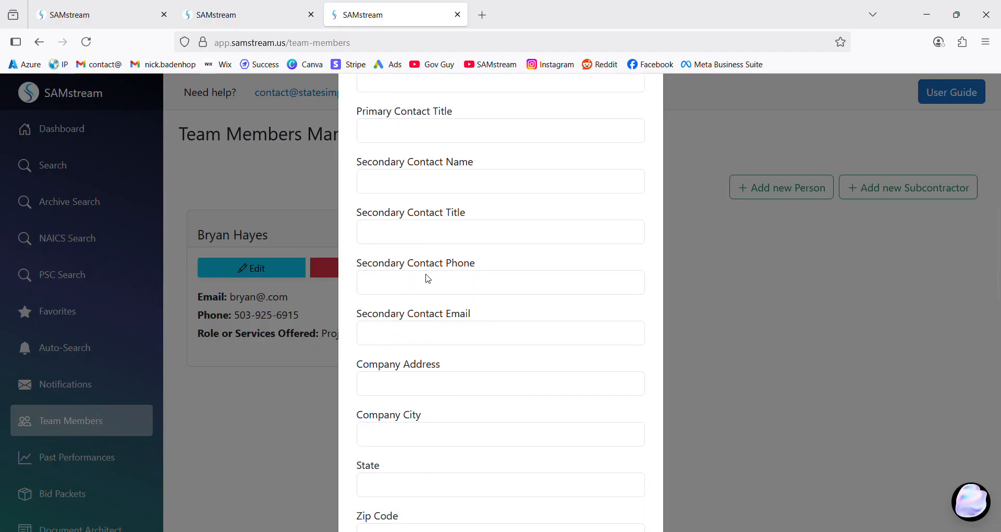
Examine the subcontractor form's SAM.gov registration, entity codes, services, insurance, bonding, set-aside and company values fields.
{"action": "scroll", "coordinate": [438, 226], "scroll_direction": "down", "scroll_amount": 6}
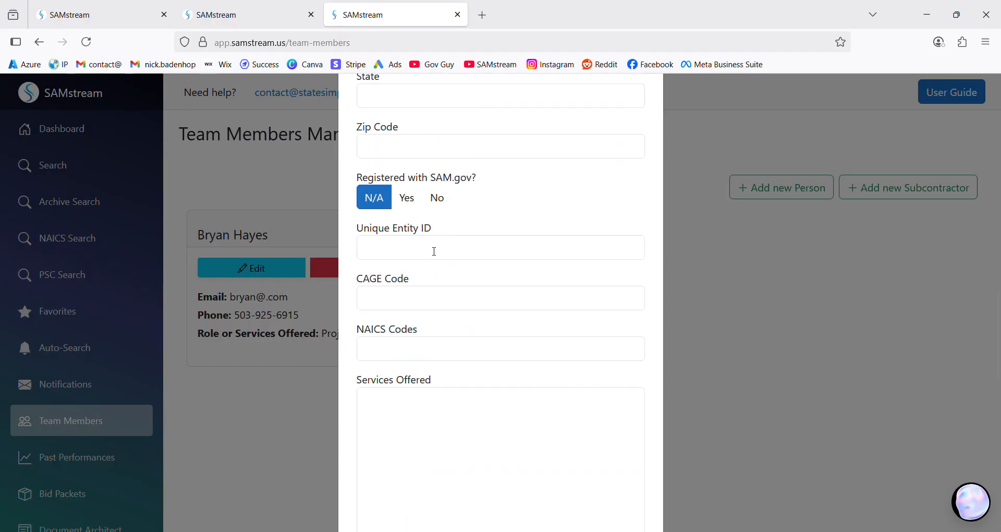
{"action": "scroll", "coordinate": [434, 257], "scroll_direction": "down", "scroll_amount": 5}
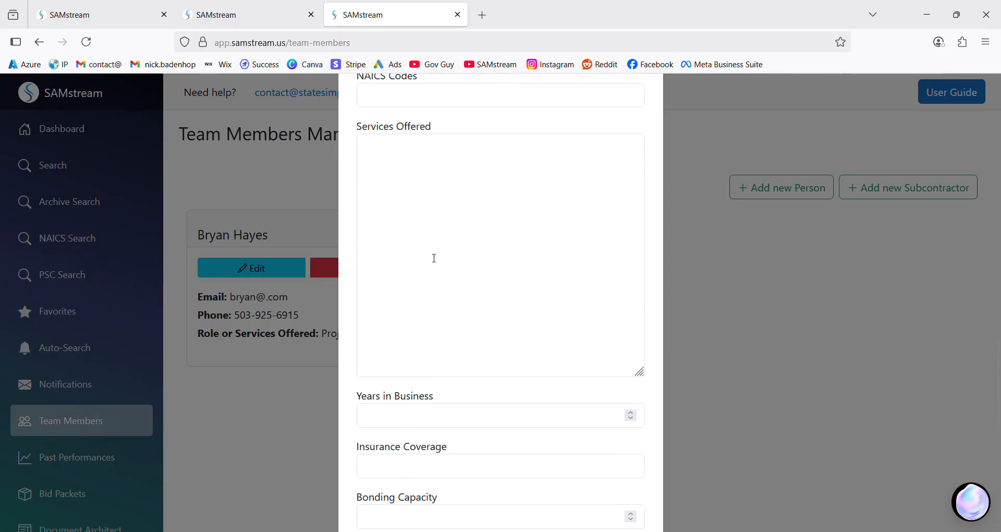
{"action": "scroll", "coordinate": [434, 258], "scroll_direction": "down", "scroll_amount": 3}
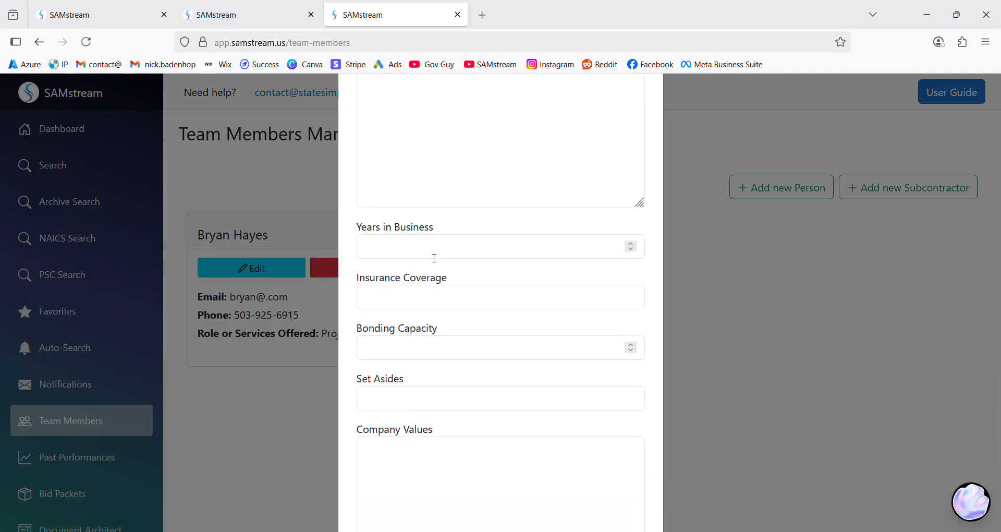
{"action": "left_click", "coordinate": [427, 354]}
{"action": "left_click", "coordinate": [439, 312]}
{"action": "scroll", "coordinate": [439, 312], "scroll_direction": "down", "scroll_amount": 5}
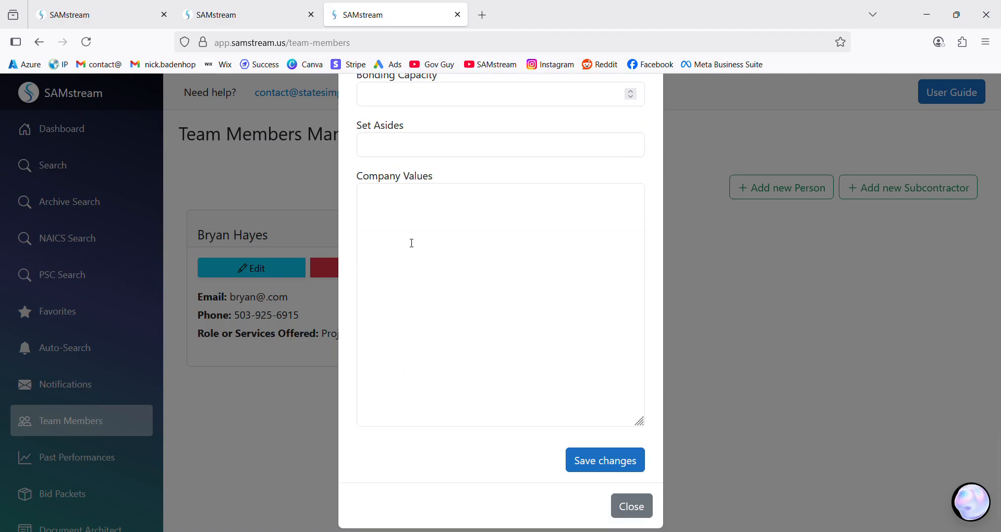
Examine the subcontractor form's Company Values field and close the form without saving.
{"action": "left_click", "coordinate": [407, 232]}
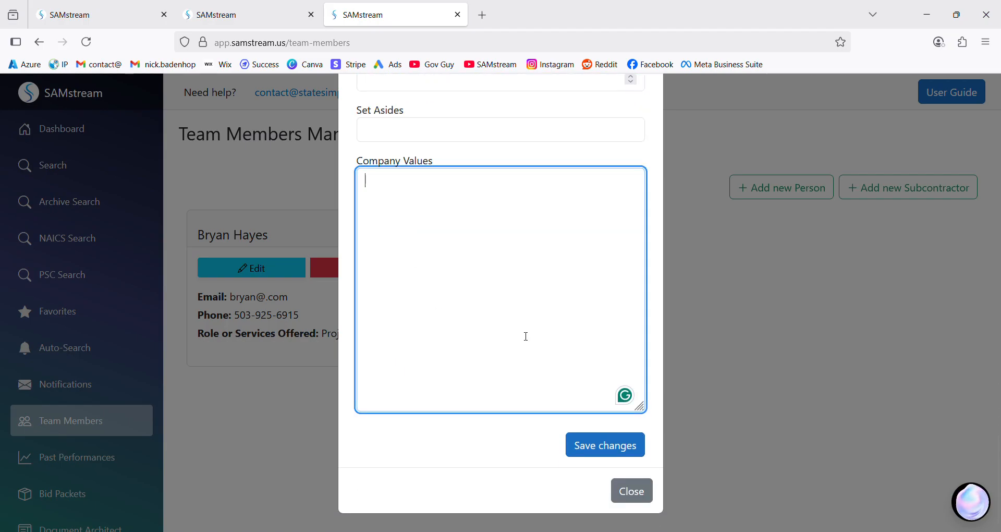
{"action": "left_click", "coordinate": [632, 492]}
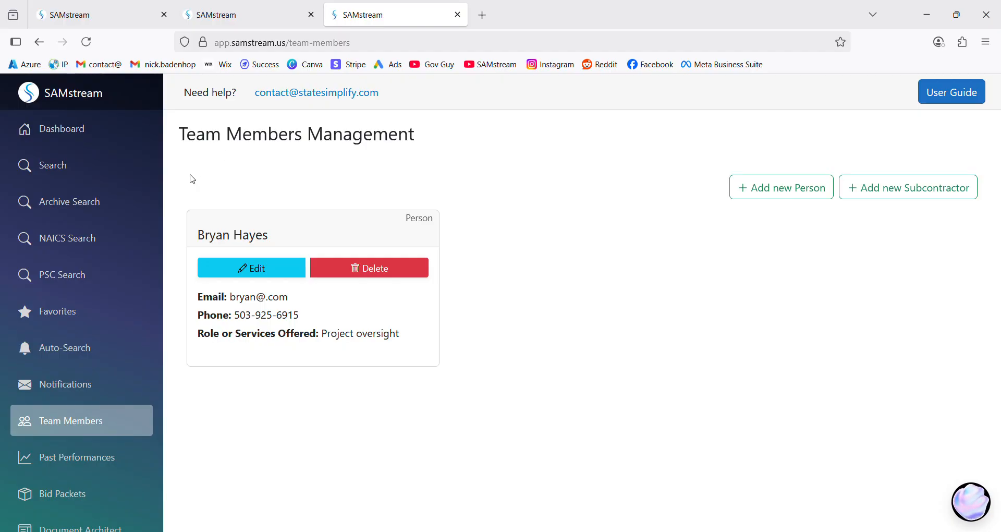
Open a blank new form in Past Performances Management and examine its title, POC, solicitation number and department or company fields.
{"action": "scroll", "coordinate": [119, 281], "scroll_direction": "down", "scroll_amount": 3}
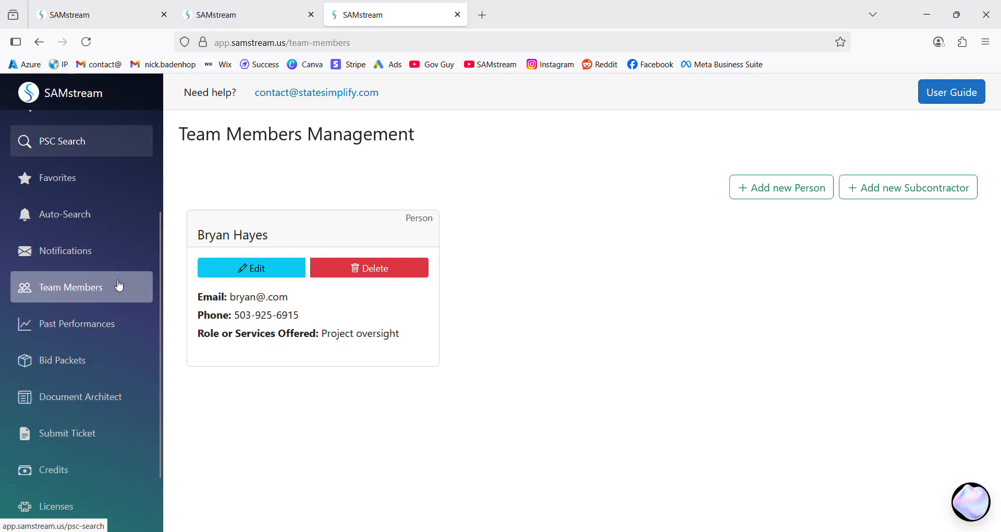
{"action": "left_click", "coordinate": [101, 294]}
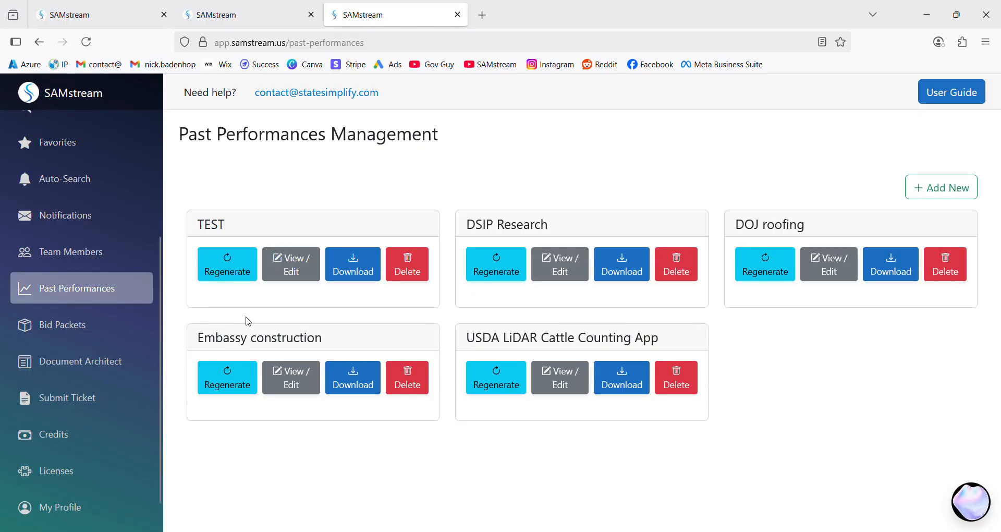
{"action": "left_click", "coordinate": [958, 188]}
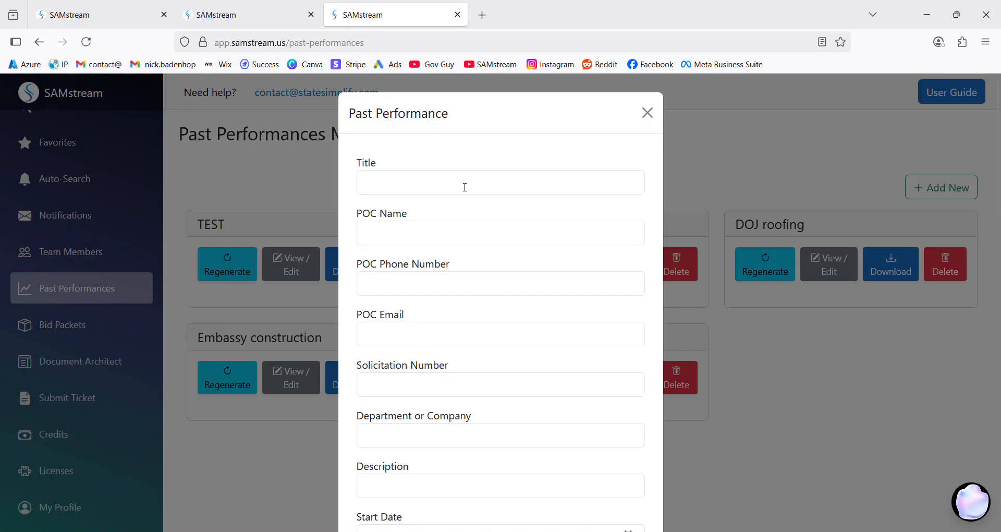
{"action": "left_click", "coordinate": [419, 233]}
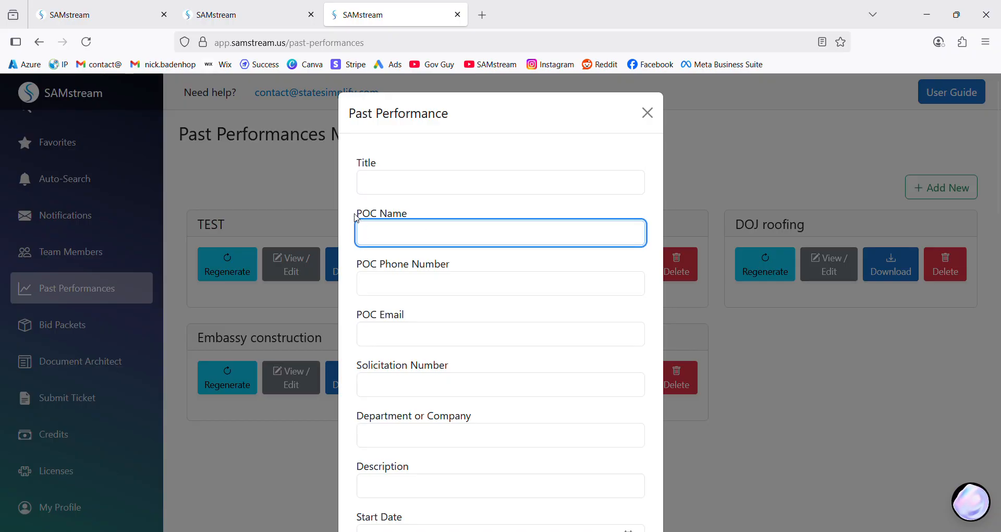
{"action": "left_click_drag", "start_coordinate": [356, 214], "coordinate": [413, 213]}
{"action": "left_click", "coordinate": [384, 284]}
{"action": "scroll", "coordinate": [384, 284], "scroll_direction": "down", "scroll_amount": 3}
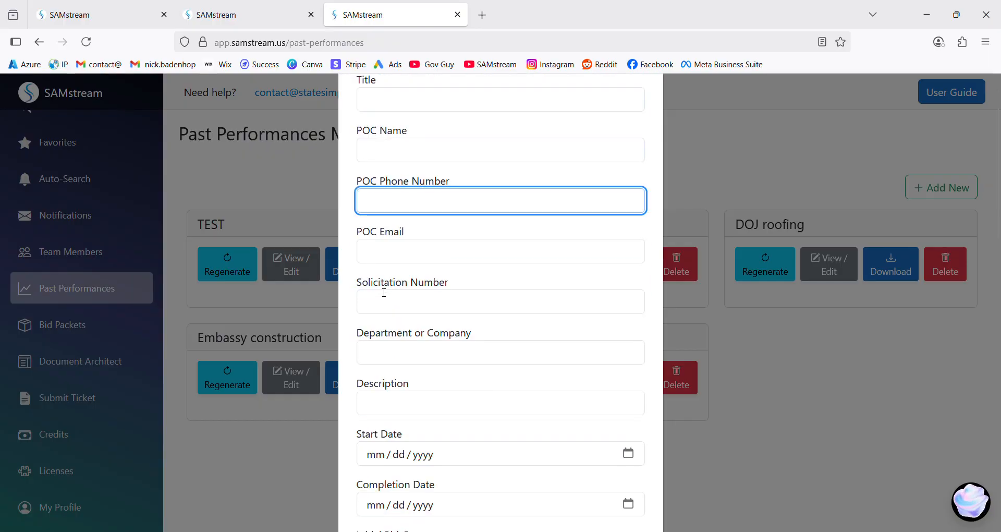
{"action": "left_click", "coordinate": [397, 173]}
{"action": "left_click", "coordinate": [401, 224]}
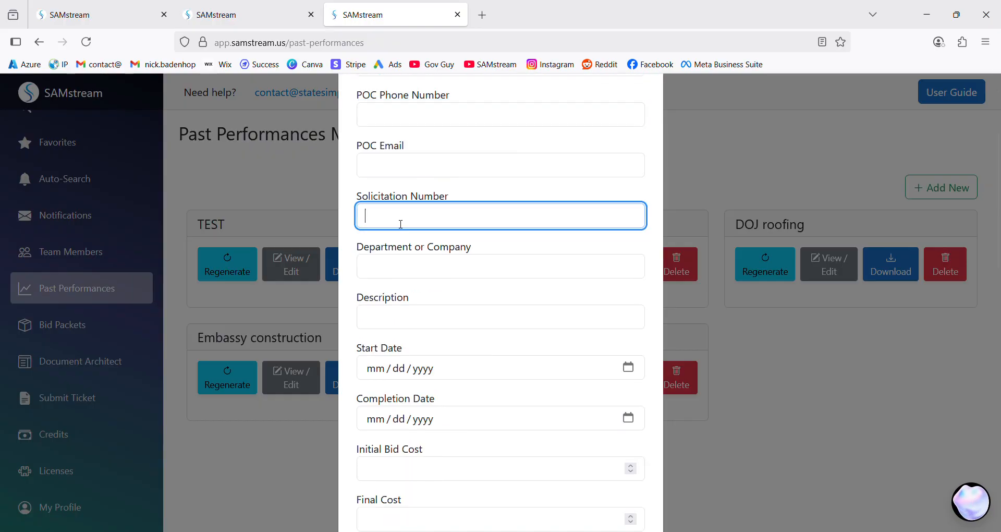
{"action": "left_click", "coordinate": [413, 276]}
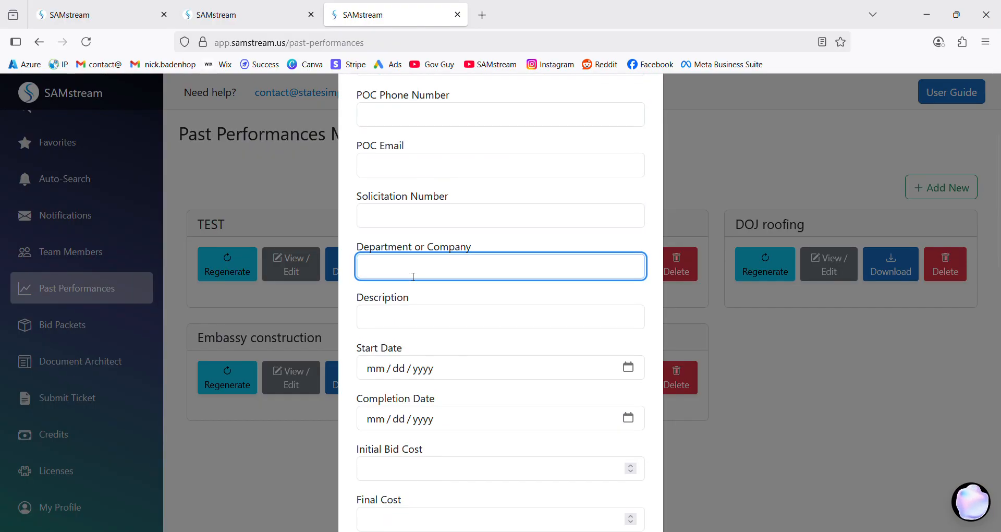
Examine the past performance form's description, start date, completion date, initial bid cost and final cost fields.
{"action": "scroll", "coordinate": [413, 276], "scroll_direction": "down", "scroll_amount": 3}
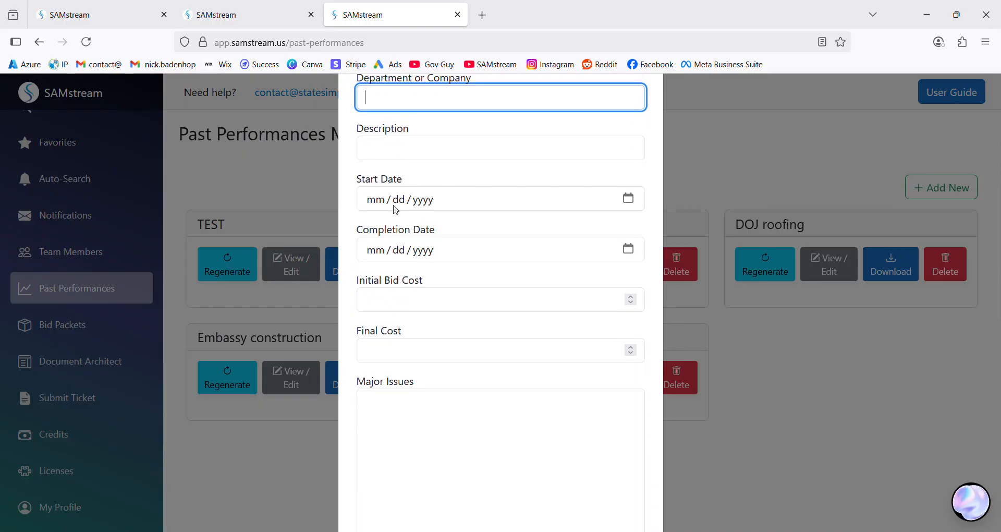
{"action": "left_click", "coordinate": [390, 151]}
{"action": "left_click", "coordinate": [399, 199]}
{"action": "left_click", "coordinate": [401, 251]}
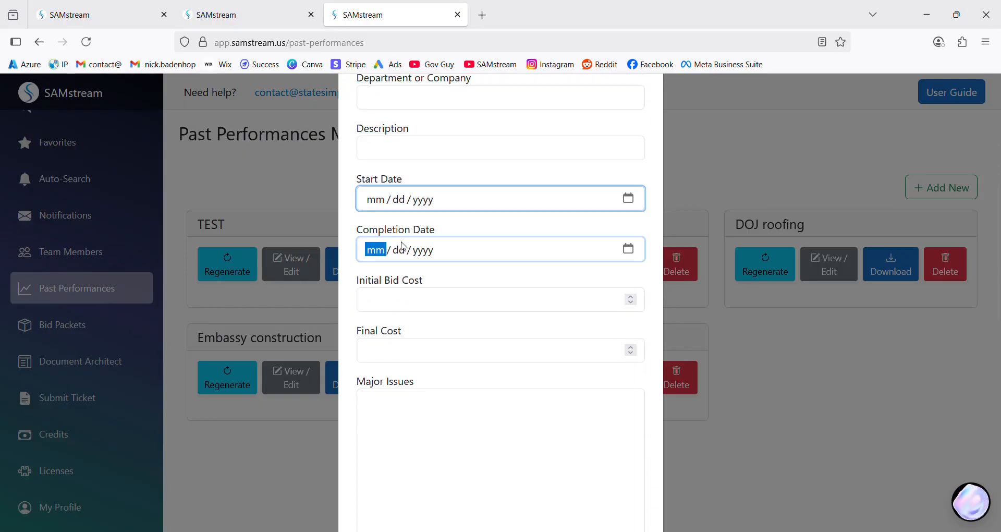
{"action": "left_click", "coordinate": [417, 299]}
{"action": "left_click", "coordinate": [428, 358]}
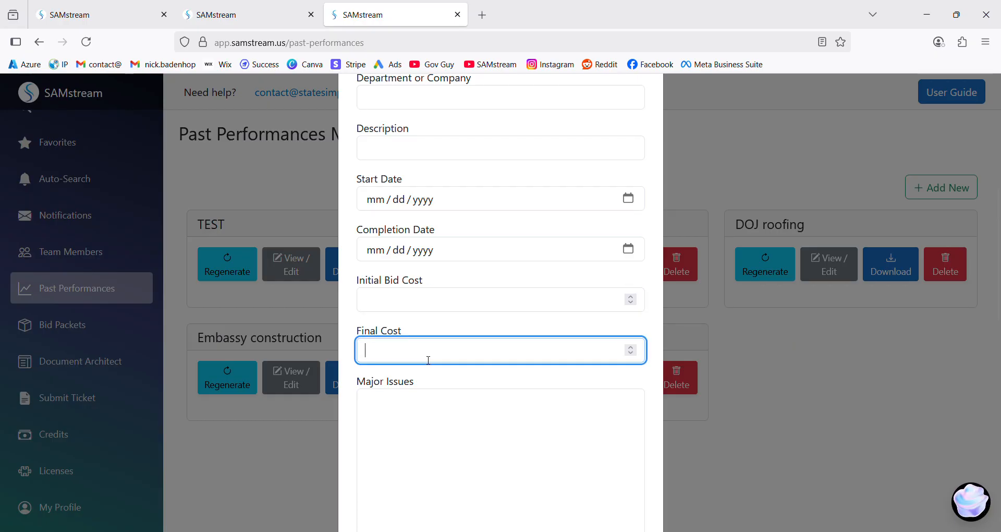
Examine the form's major issues, completion, coordinator feedback and feedback type fields, and close it without generating a document.
{"action": "scroll", "coordinate": [429, 323], "scroll_direction": "down", "scroll_amount": 5}
{"action": "left_click", "coordinate": [424, 270]}
{"action": "scroll", "coordinate": [420, 294], "scroll_direction": "down", "scroll_amount": 5}
{"action": "left_click", "coordinate": [399, 293]}
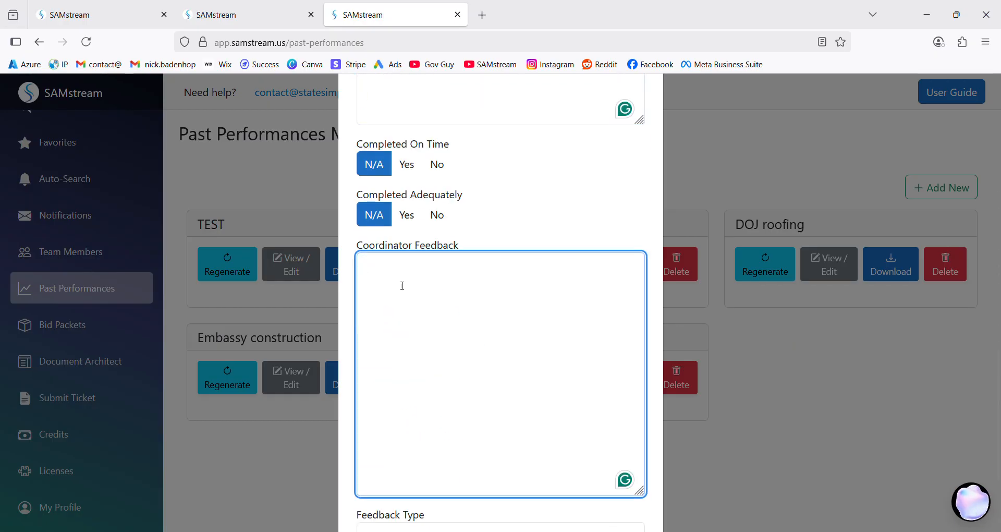
{"action": "scroll", "coordinate": [440, 346], "scroll_direction": "down", "scroll_amount": 3}
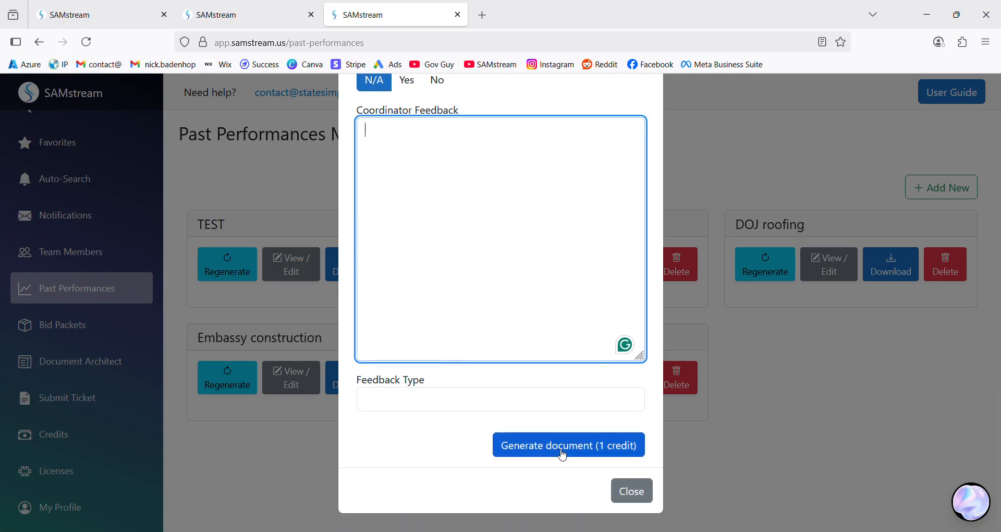
{"action": "left_click", "coordinate": [631, 495]}
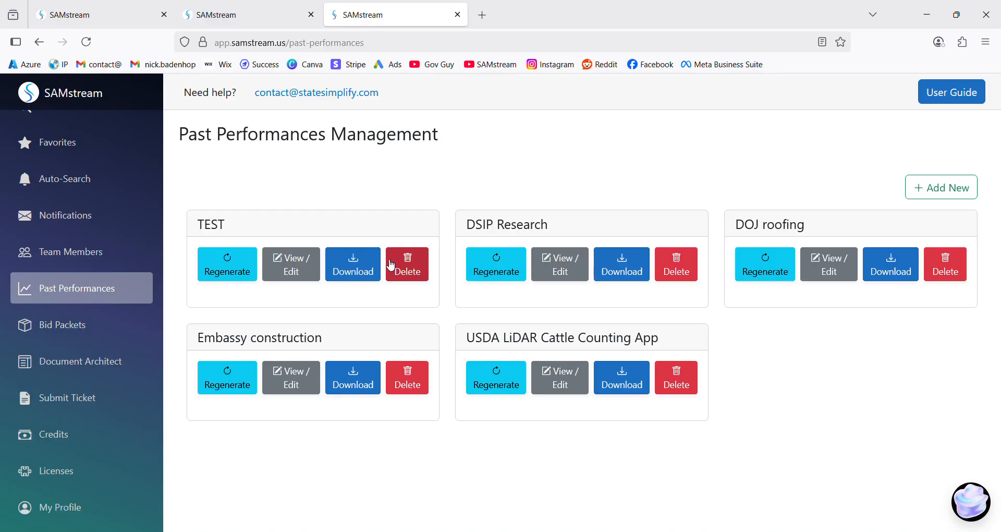
Open the DSIP Research past performance document, read it through to the end, and close it.
{"action": "left_click", "coordinate": [563, 269]}
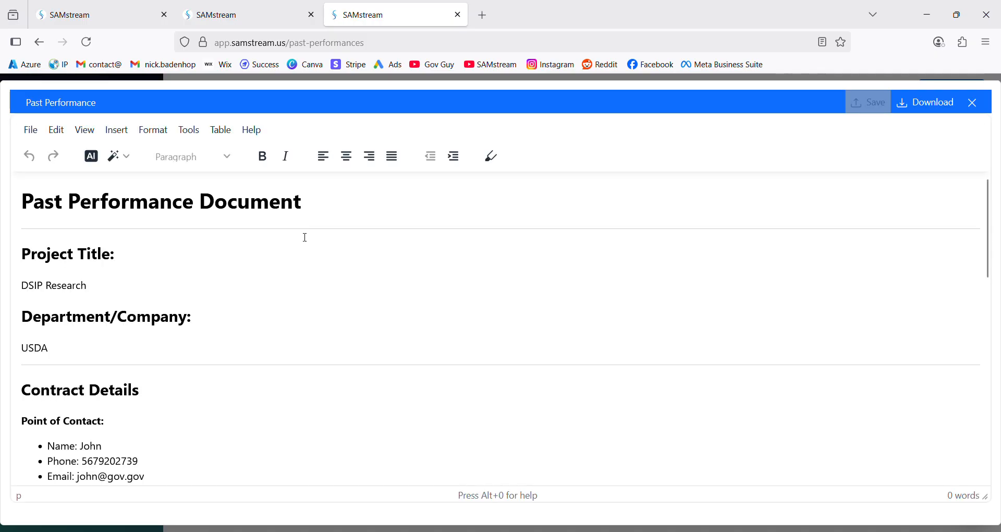
{"action": "scroll", "coordinate": [167, 264], "scroll_direction": "down", "scroll_amount": 9}
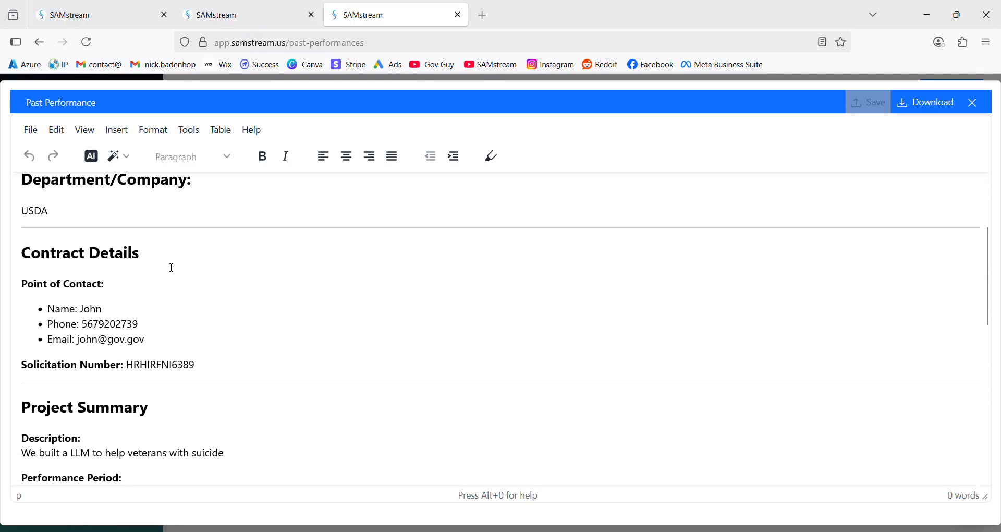
{"action": "scroll", "coordinate": [172, 270], "scroll_direction": "down", "scroll_amount": 3}
{"action": "scroll", "coordinate": [186, 279], "scroll_direction": "up", "scroll_amount": 12}
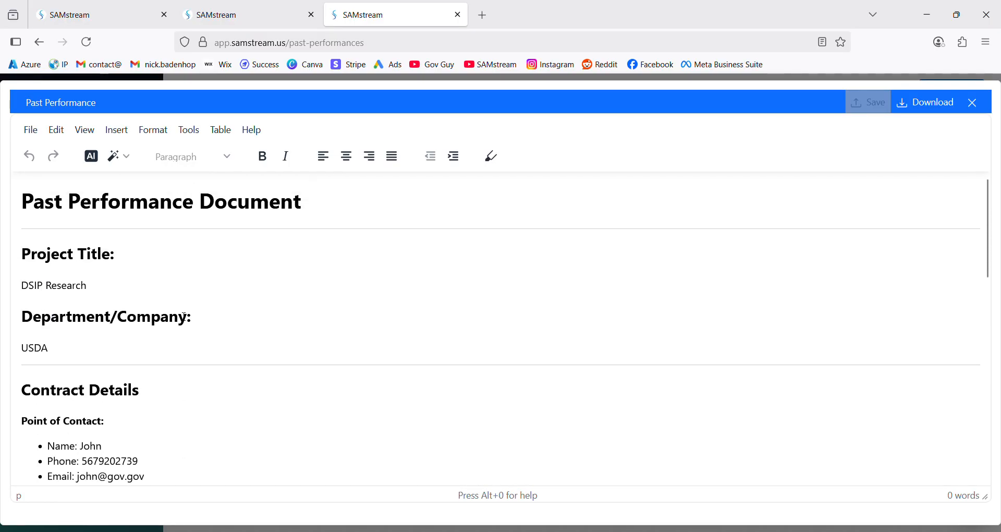
{"action": "scroll", "coordinate": [184, 317], "scroll_direction": "down", "scroll_amount": 12}
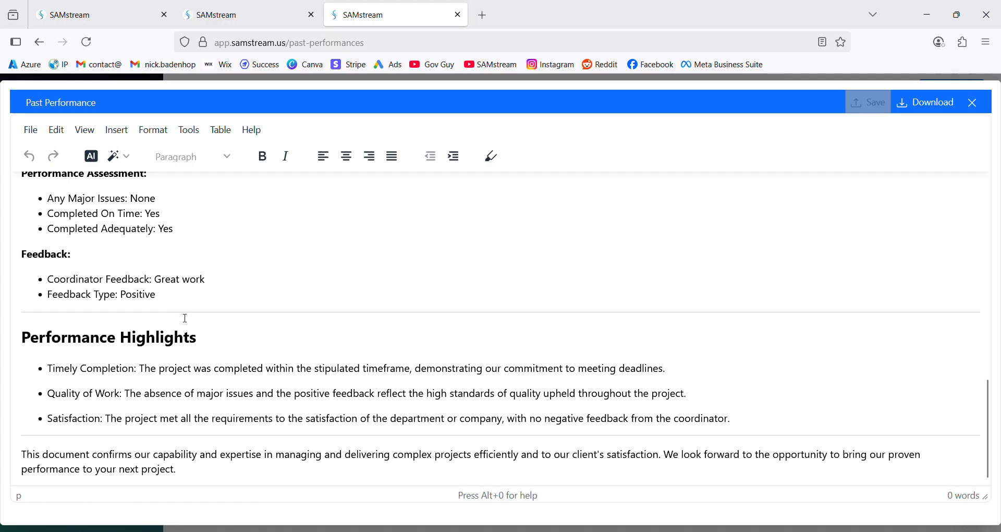
{"action": "scroll", "coordinate": [184, 317], "scroll_direction": "up", "scroll_amount": 12}
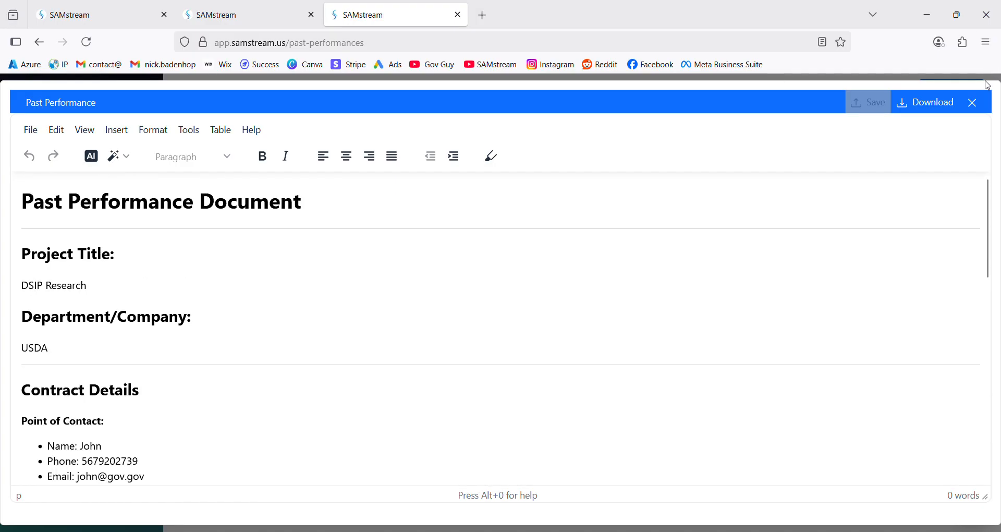
{"action": "left_click", "coordinate": [972, 102]}
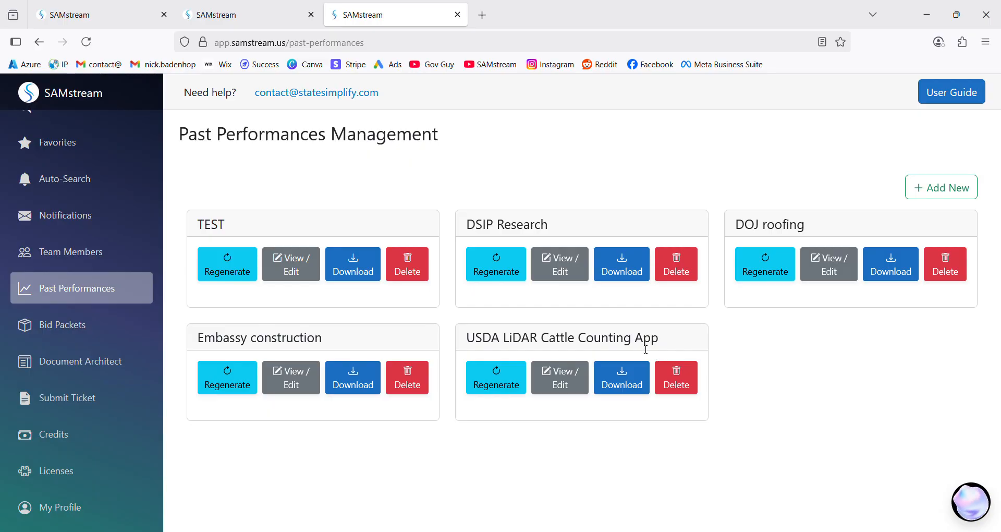
Open the Core Data form in Bid Packets and examine its company name and primary contact name, title, email and phone fields.
{"action": "left_click", "coordinate": [72, 326]}
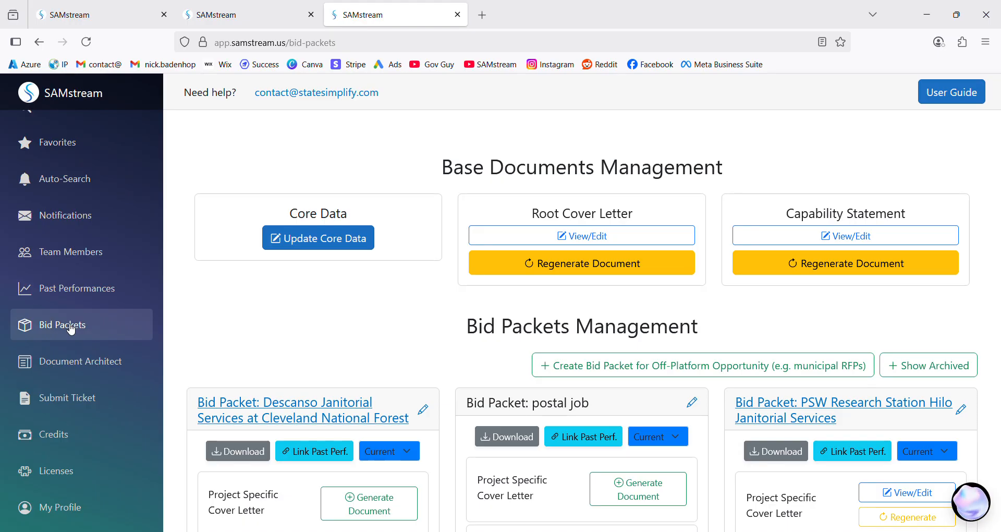
{"action": "left_click", "coordinate": [72, 329]}
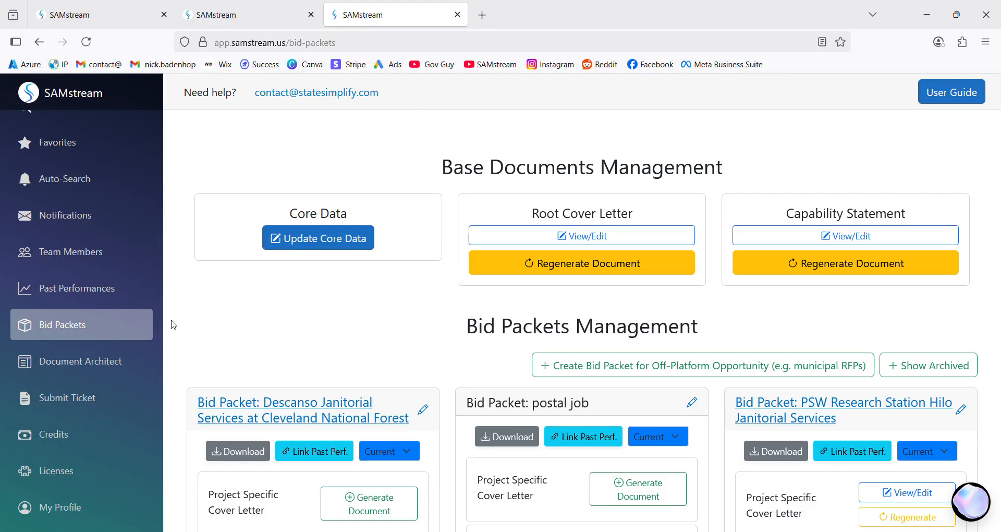
{"action": "left_click", "coordinate": [322, 235]}
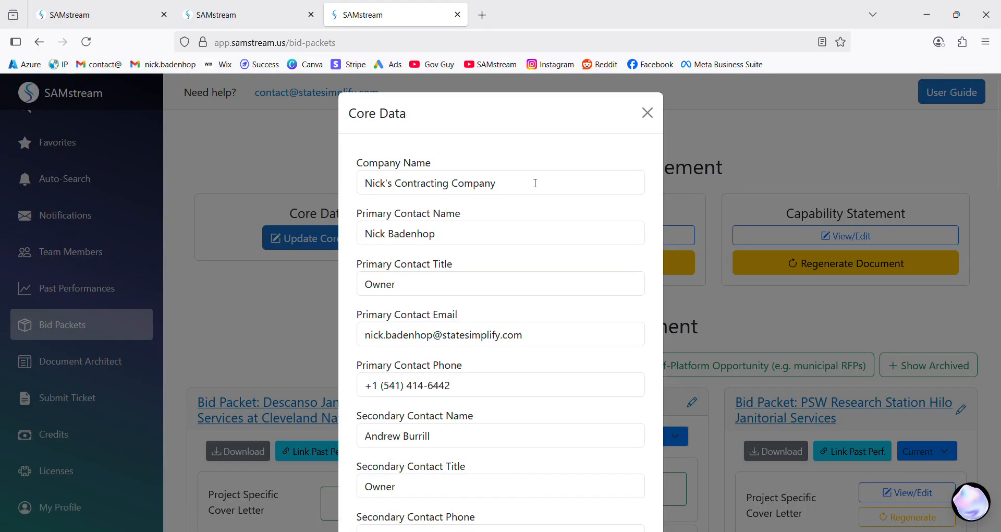
{"action": "left_click", "coordinate": [476, 193]}
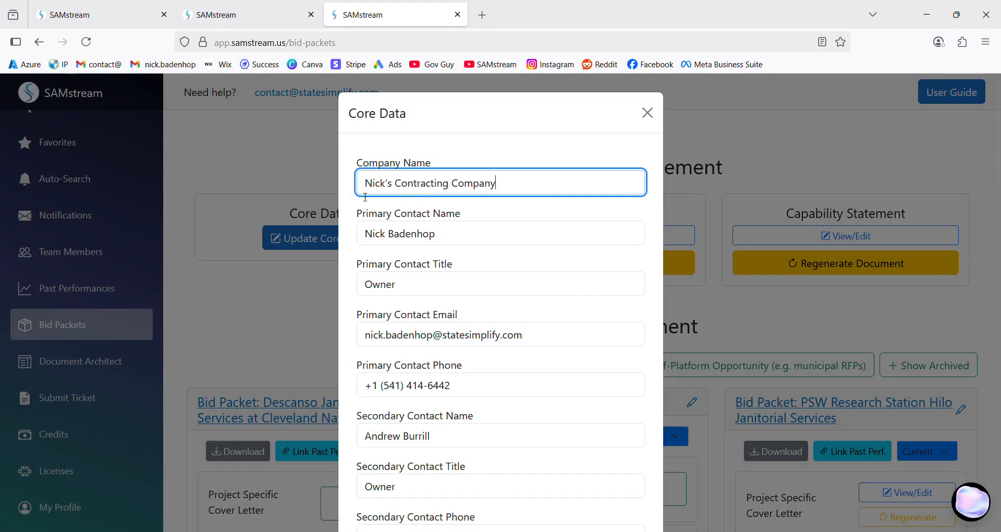
{"action": "left_click", "coordinate": [395, 249]}
{"action": "scroll", "coordinate": [396, 248], "scroll_direction": "down", "scroll_amount": 3}
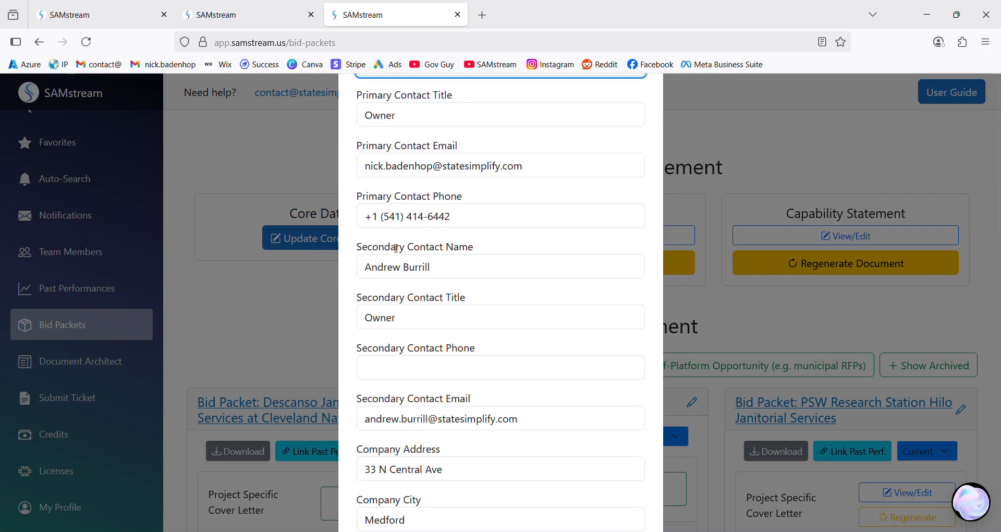
{"action": "left_click", "coordinate": [412, 124]}
{"action": "left_click", "coordinate": [415, 173]}
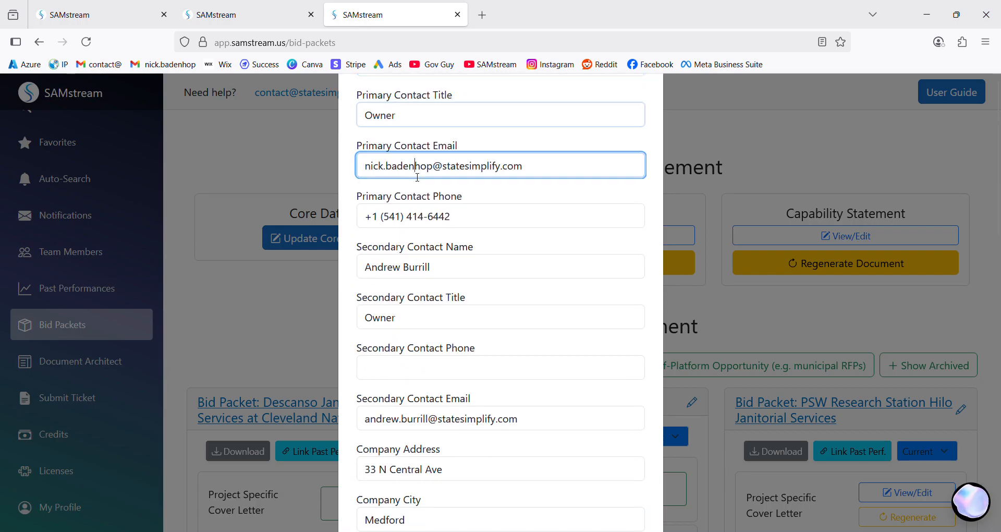
{"action": "left_click", "coordinate": [422, 224]}
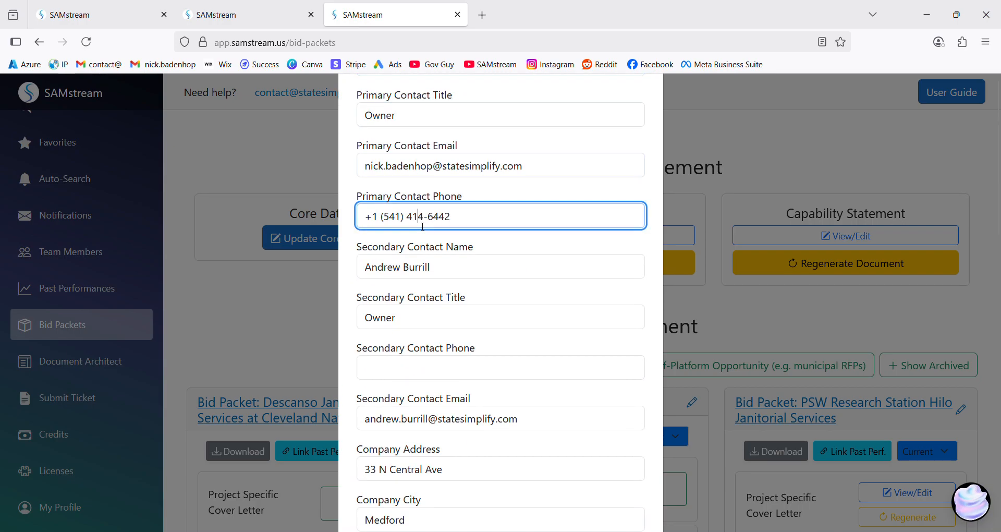
Examine the Core Data form's secondary contact, company address and SAM.gov registration fields.
{"action": "left_click", "coordinate": [423, 269]}
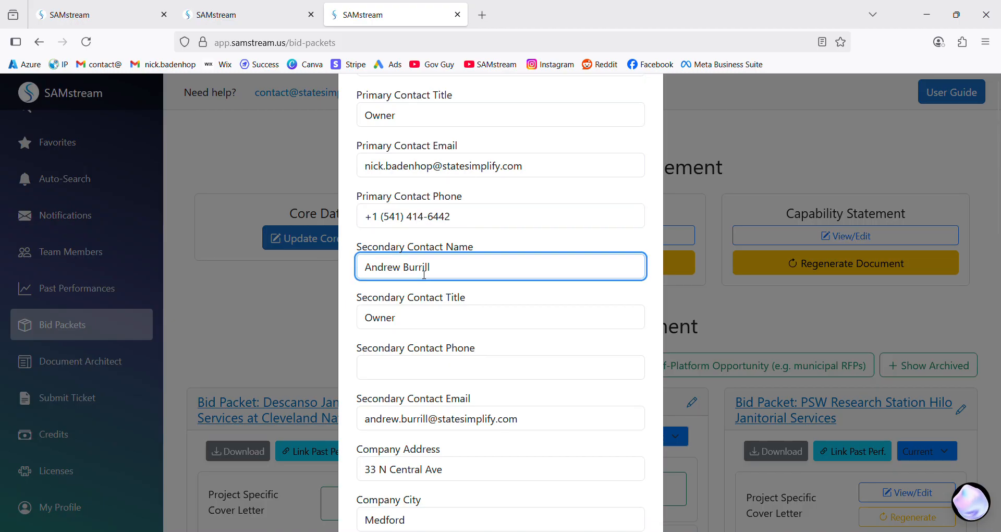
{"action": "left_click", "coordinate": [425, 324]}
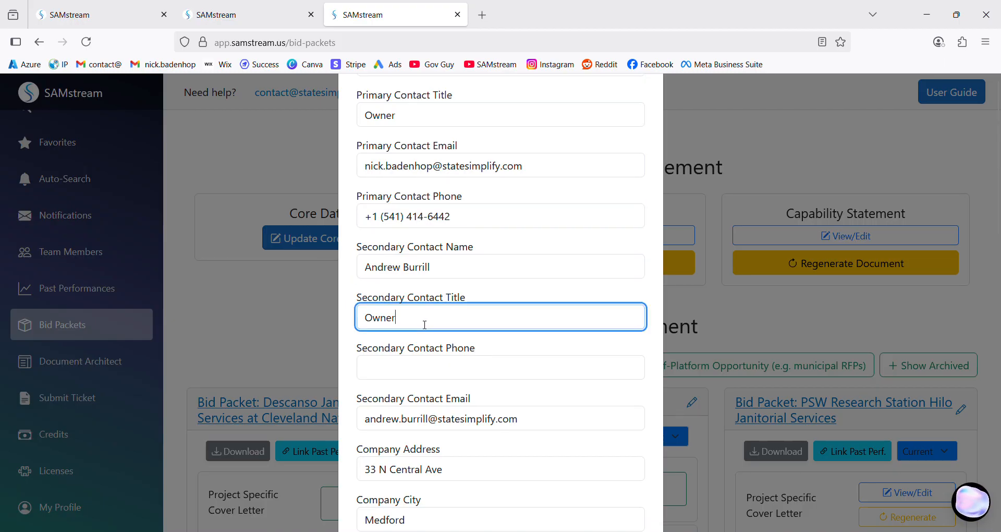
{"action": "scroll", "coordinate": [432, 271], "scroll_direction": "down", "scroll_amount": 3}
{"action": "scroll", "coordinate": [443, 219], "scroll_direction": "down", "scroll_amount": 6}
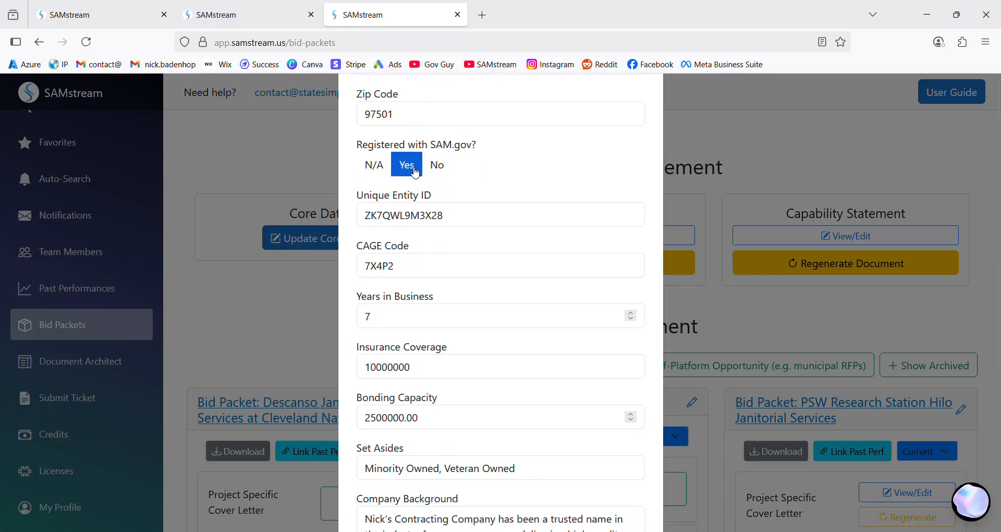
Examine the Core Data form's Unique Entity ID, CAGE code, years in business, insurance, bonding and set-aside fields.
{"action": "left_click", "coordinate": [457, 220]}
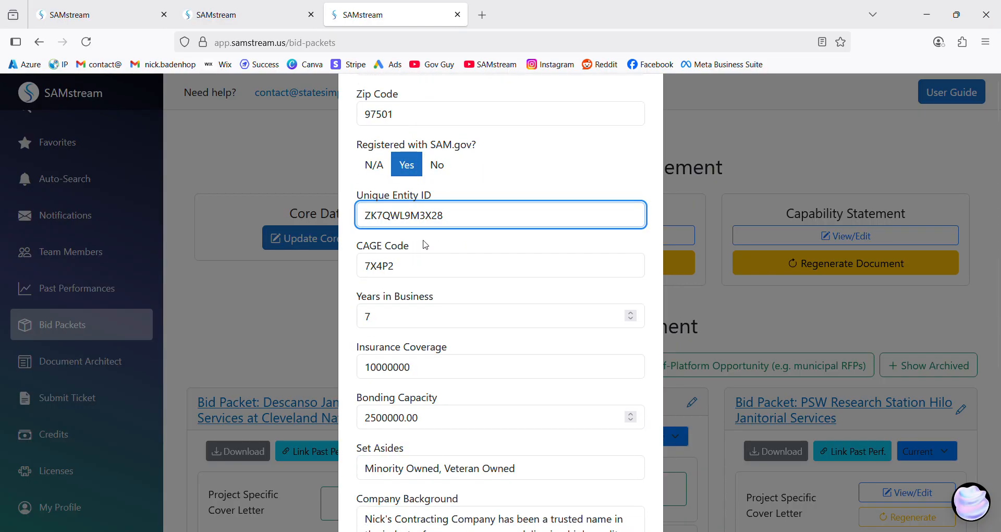
{"action": "left_click", "coordinate": [411, 266]}
{"action": "left_click", "coordinate": [407, 323]}
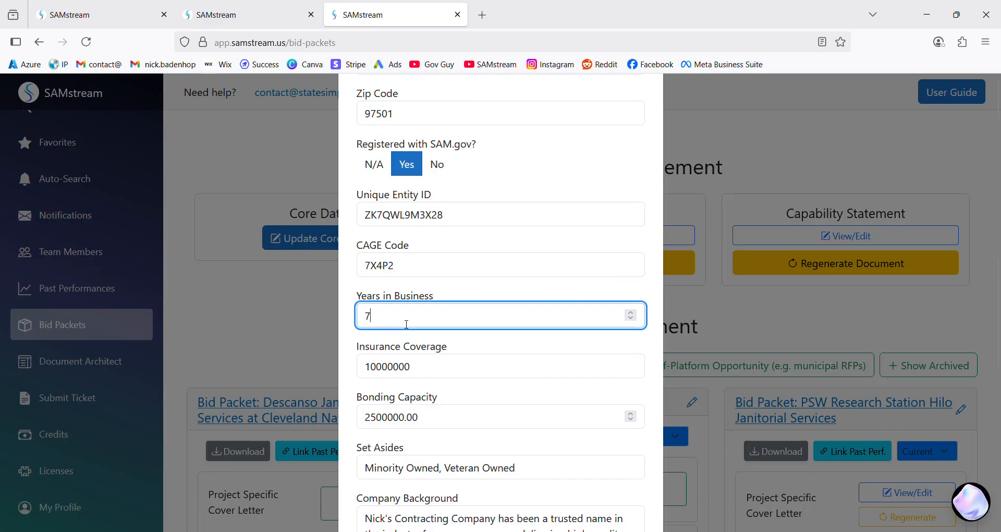
{"action": "scroll", "coordinate": [406, 324], "scroll_direction": "down", "scroll_amount": 2}
{"action": "left_click", "coordinate": [413, 291]}
{"action": "left_click", "coordinate": [537, 386]}
Examine the Core Data form's Company Background and Company Values text, and close the form without saving.
{"action": "scroll", "coordinate": [477, 349], "scroll_direction": "down", "scroll_amount": 4}
{"action": "left_click_drag", "start_coordinate": [368, 272], "coordinate": [488, 443]}
{"action": "left_click", "coordinate": [488, 442]}
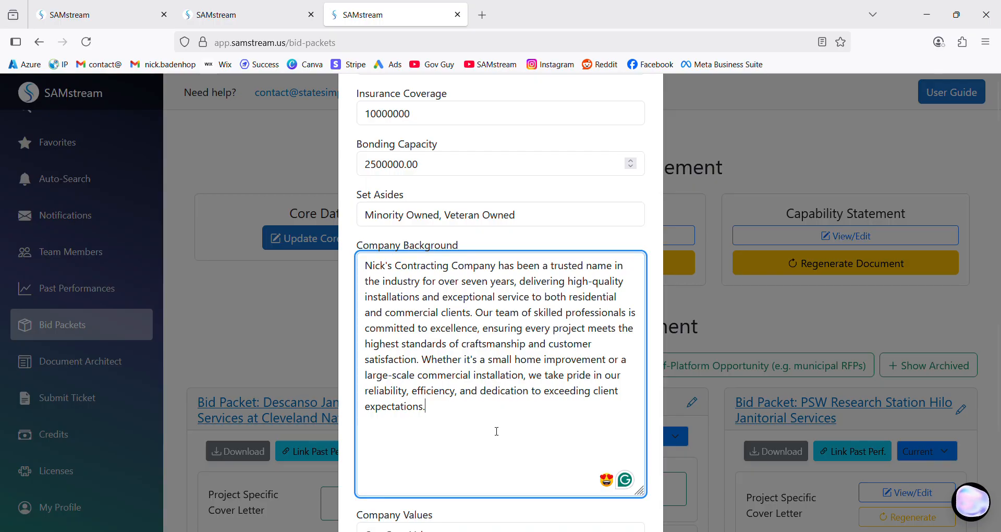
{"action": "scroll", "coordinate": [494, 438], "scroll_direction": "down", "scroll_amount": 3}
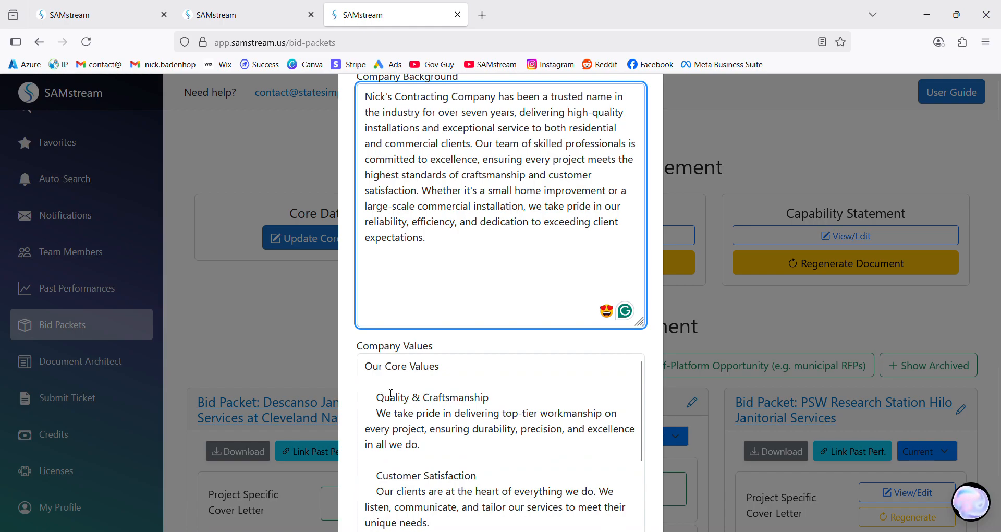
{"action": "scroll", "coordinate": [380, 391], "scroll_direction": "down", "scroll_amount": 5}
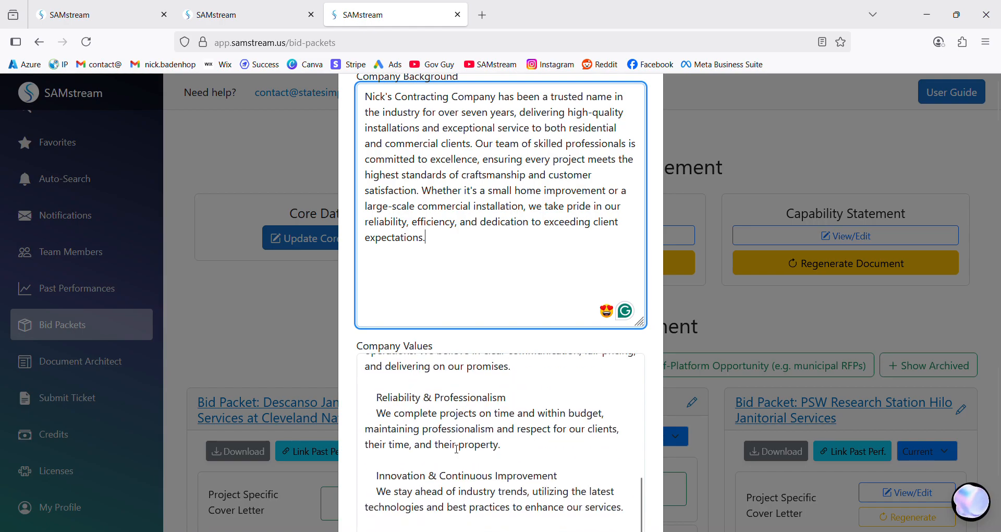
{"action": "scroll", "coordinate": [456, 448], "scroll_direction": "down", "scroll_amount": 3}
{"action": "scroll", "coordinate": [474, 348], "scroll_direction": "up", "scroll_amount": 5}
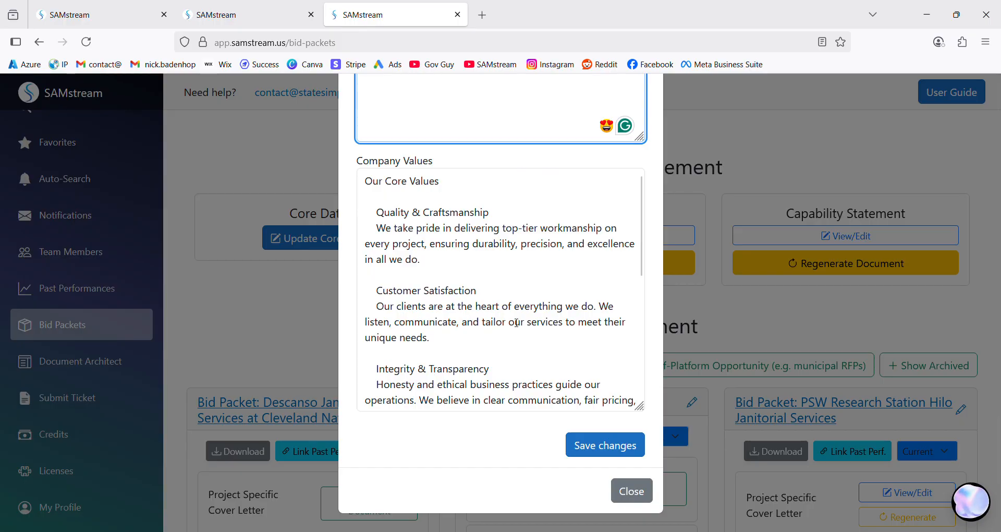
{"action": "left_click", "coordinate": [629, 497]}
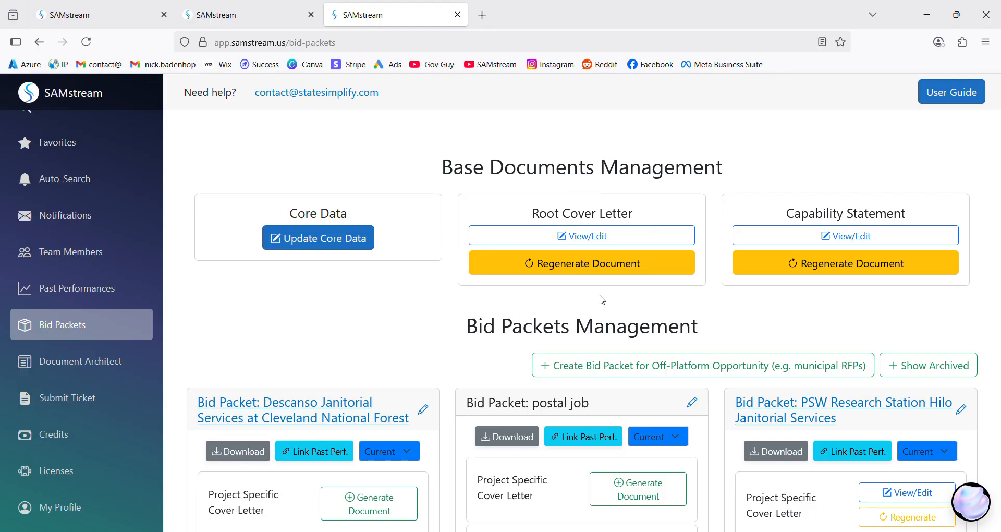
Open the Root Cover Letter, read through its text, and close it.
{"action": "left_click", "coordinate": [605, 241]}
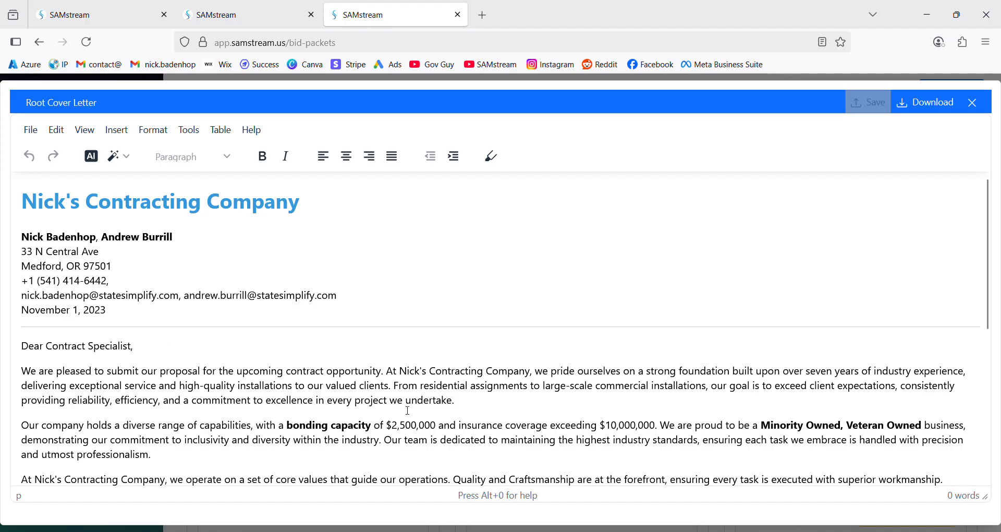
{"action": "scroll", "coordinate": [587, 339], "scroll_direction": "down", "scroll_amount": 5}
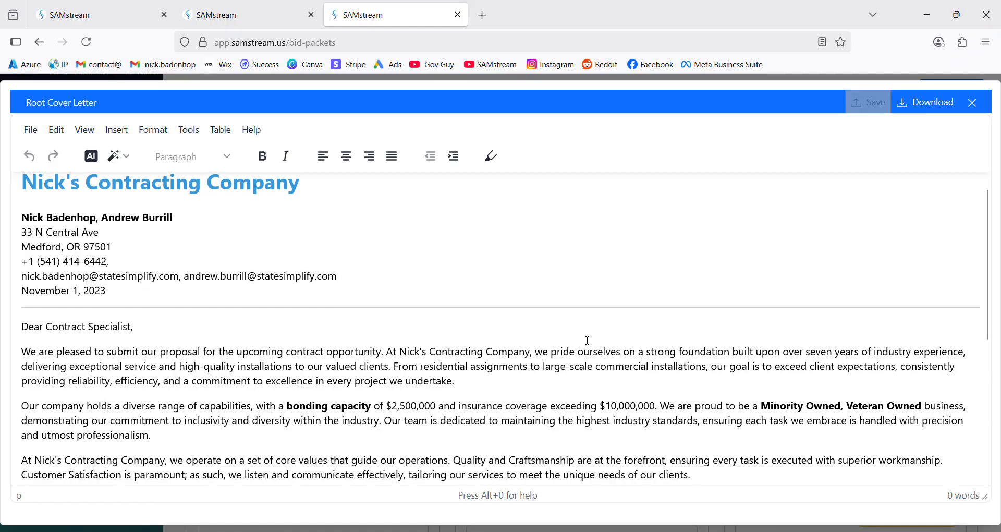
{"action": "scroll", "coordinate": [587, 342], "scroll_direction": "up", "scroll_amount": 8}
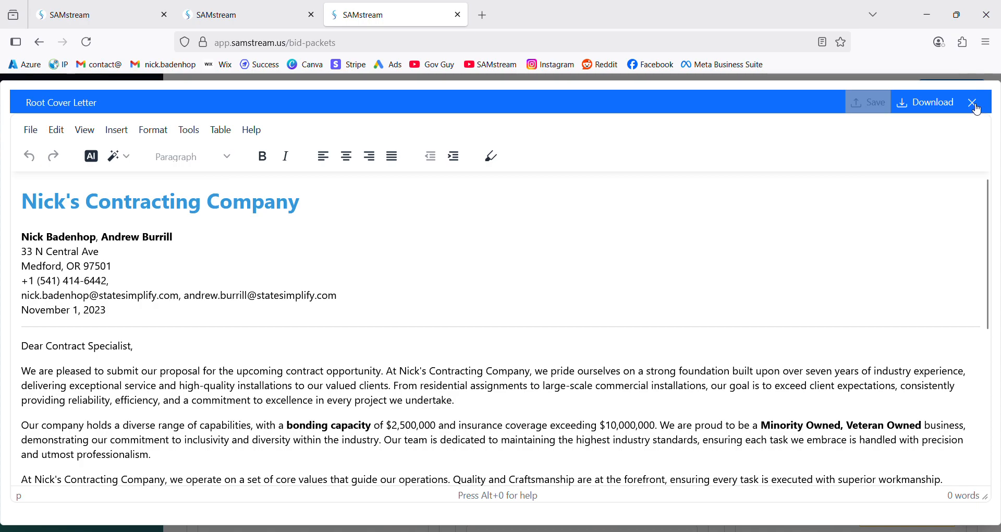
{"action": "left_click", "coordinate": [976, 108]}
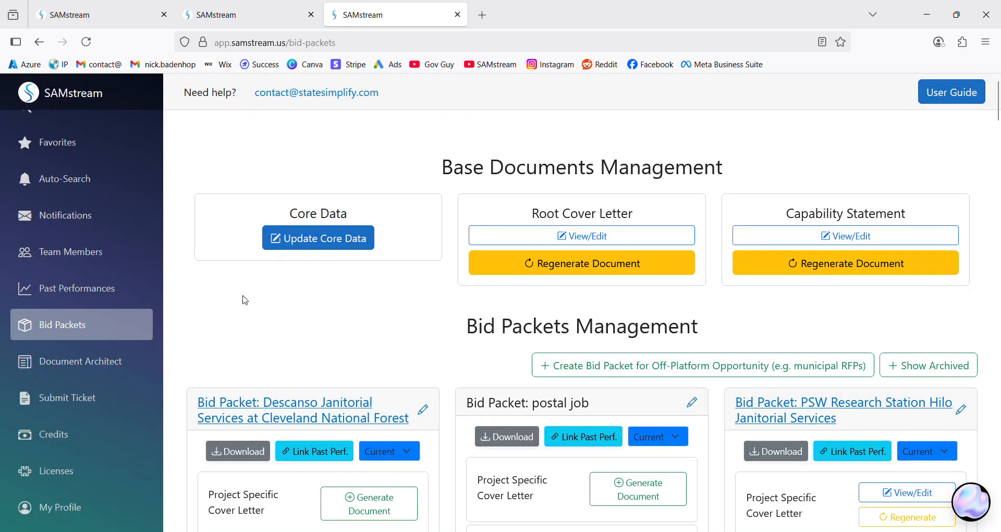
Open the Capability Statement, read it through to the end, and close it.
{"action": "left_click", "coordinate": [868, 236]}
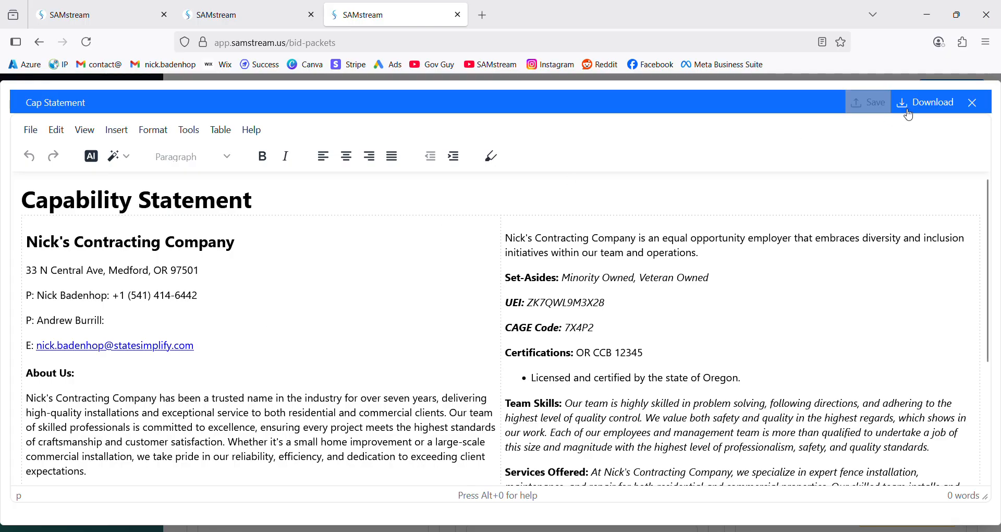
{"action": "scroll", "coordinate": [351, 332], "scroll_direction": "down", "scroll_amount": 4}
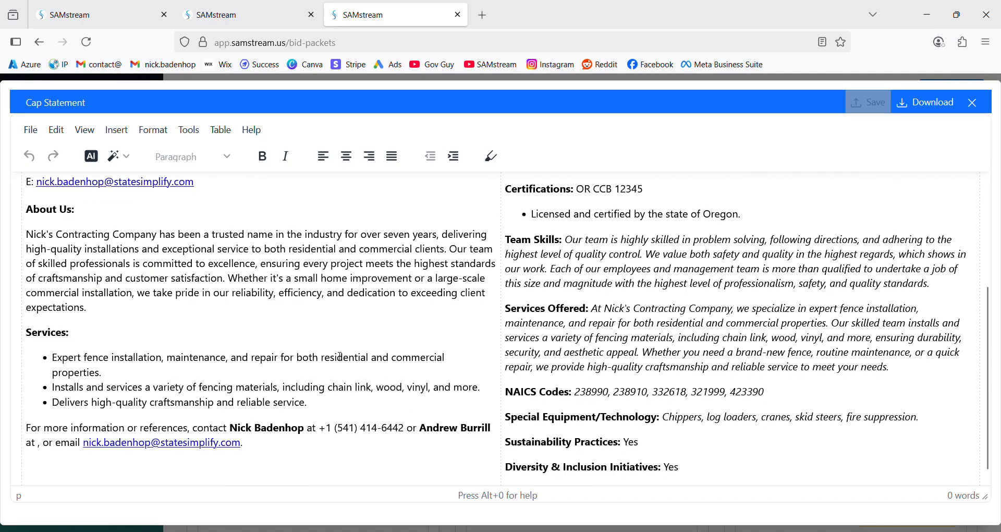
{"action": "scroll", "coordinate": [342, 356], "scroll_direction": "up", "scroll_amount": 4}
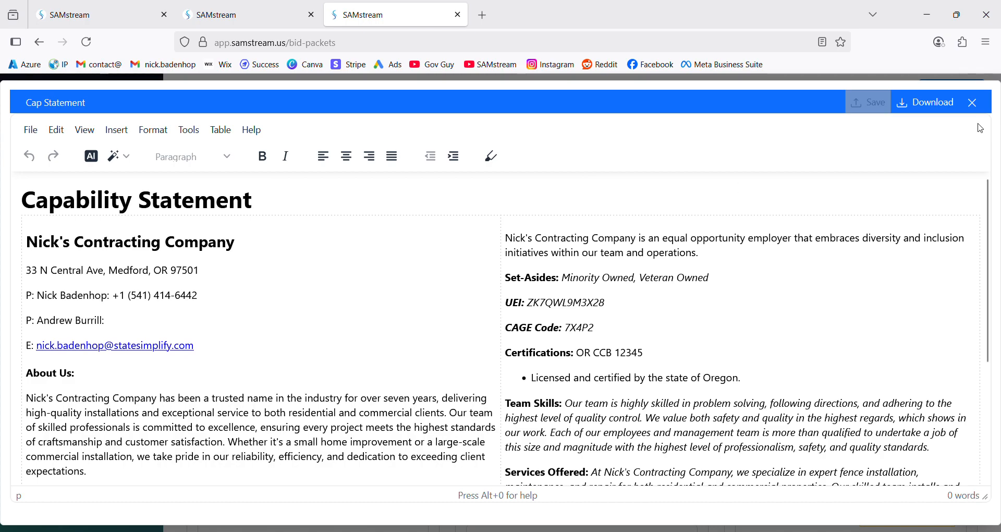
{"action": "left_click", "coordinate": [974, 103]}
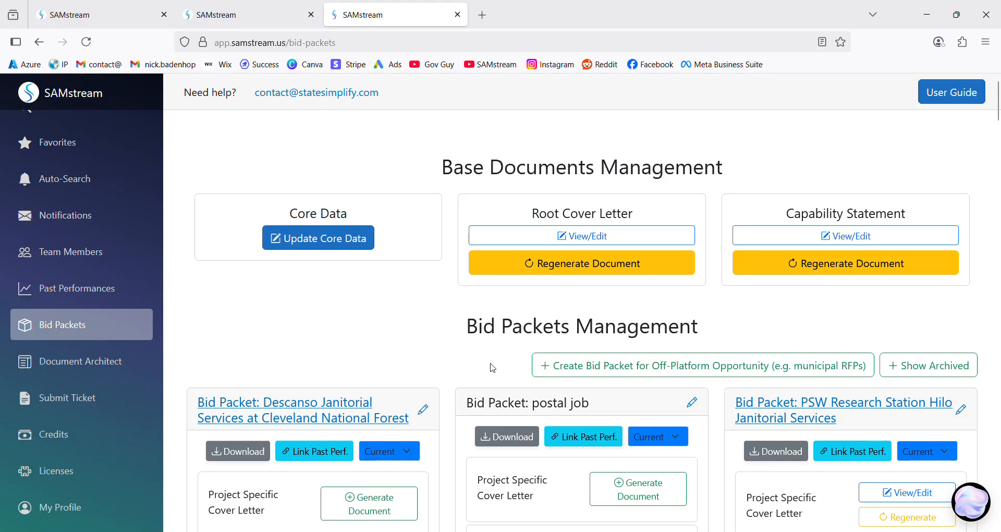
Open the Technical Proposal generation settings for the Descanso Janitorial Services at Cleveland National Forest bid packet.
{"action": "scroll", "coordinate": [437, 311], "scroll_direction": "down", "scroll_amount": 3}
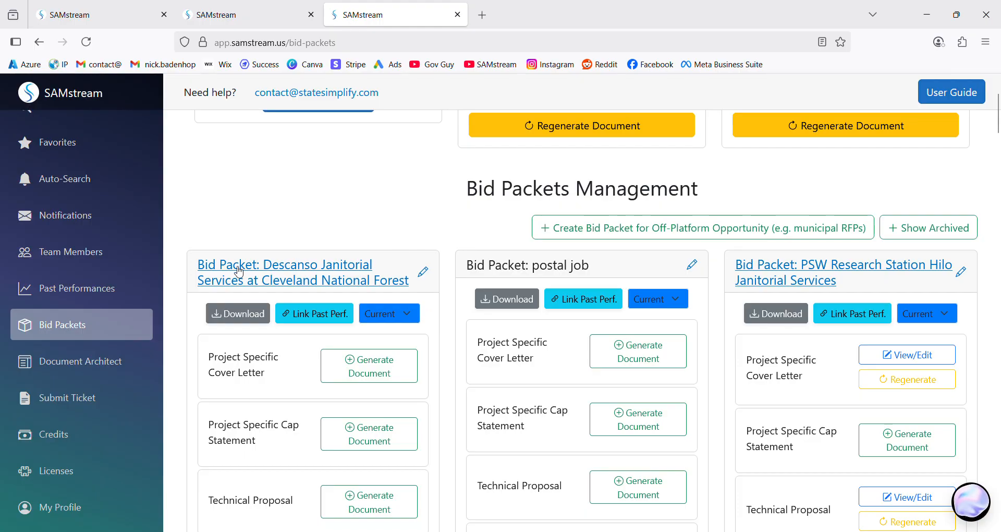
{"action": "left_click_drag", "start_coordinate": [198, 266], "coordinate": [413, 284]}
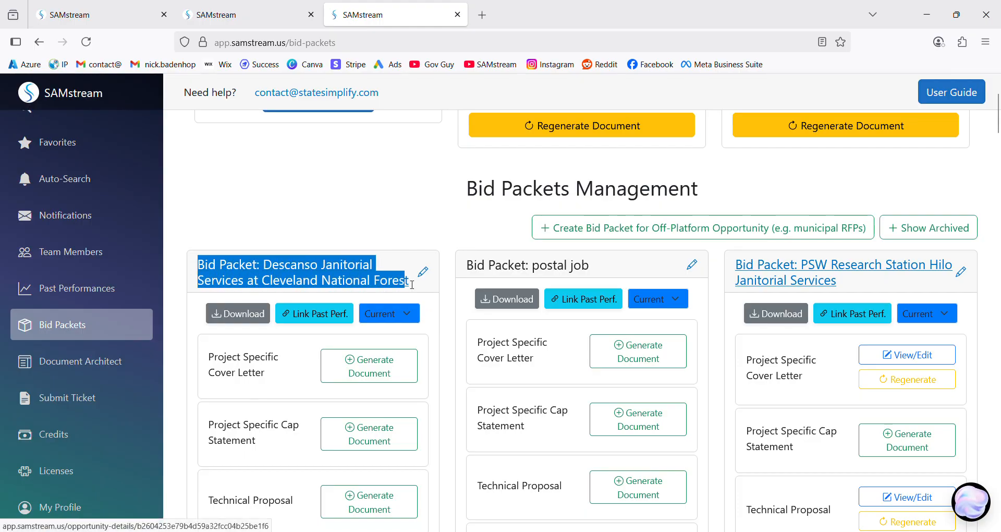
{"action": "scroll", "coordinate": [382, 253], "scroll_direction": "down", "scroll_amount": 4}
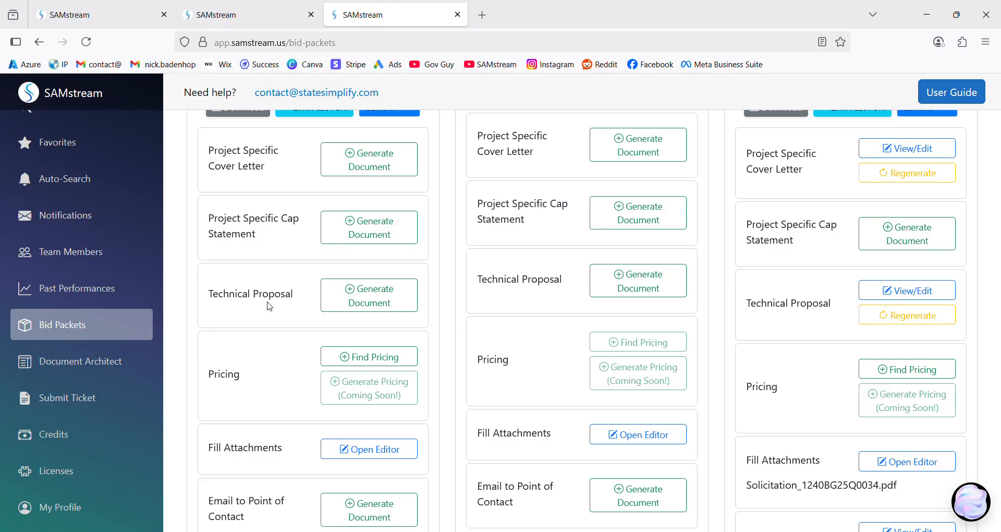
{"action": "left_click", "coordinate": [368, 298]}
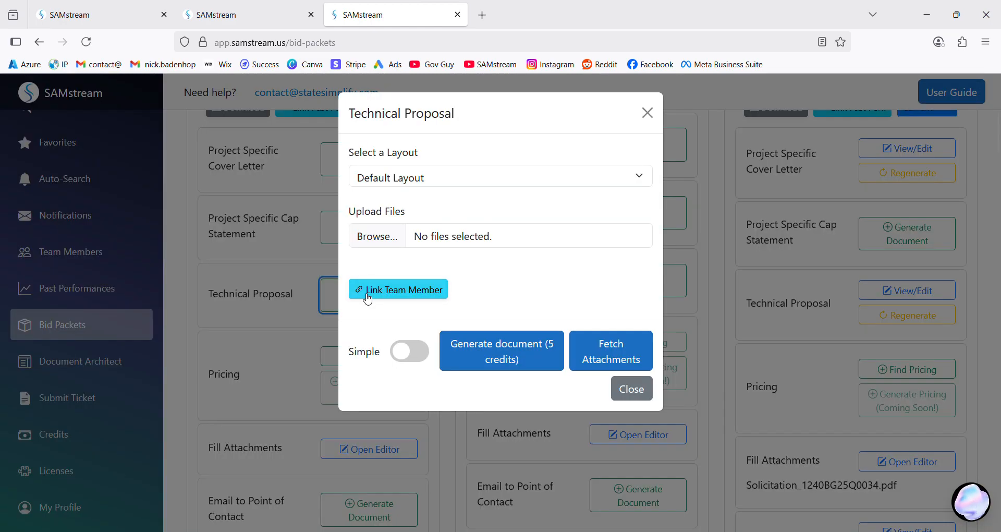
{"action": "left_click", "coordinate": [368, 292]}
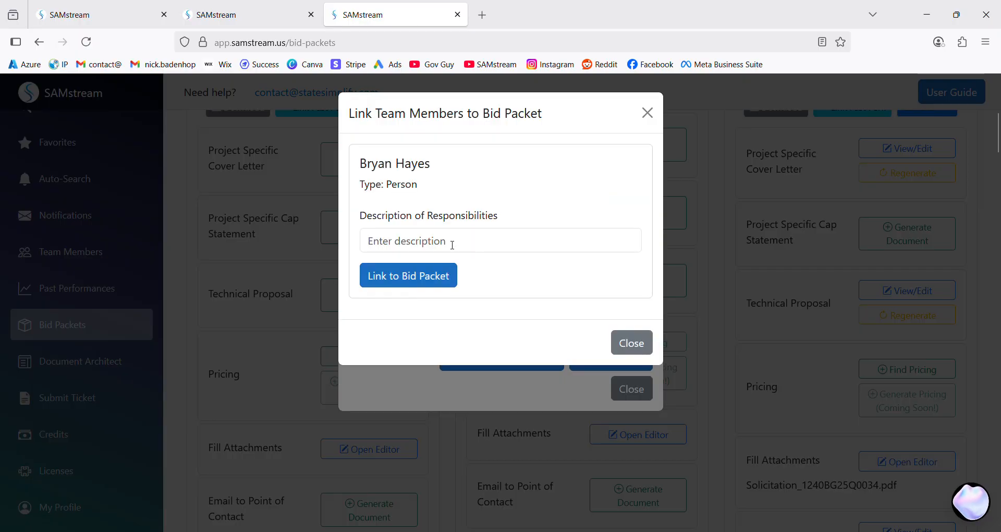
{"action": "left_click", "coordinate": [451, 244]}
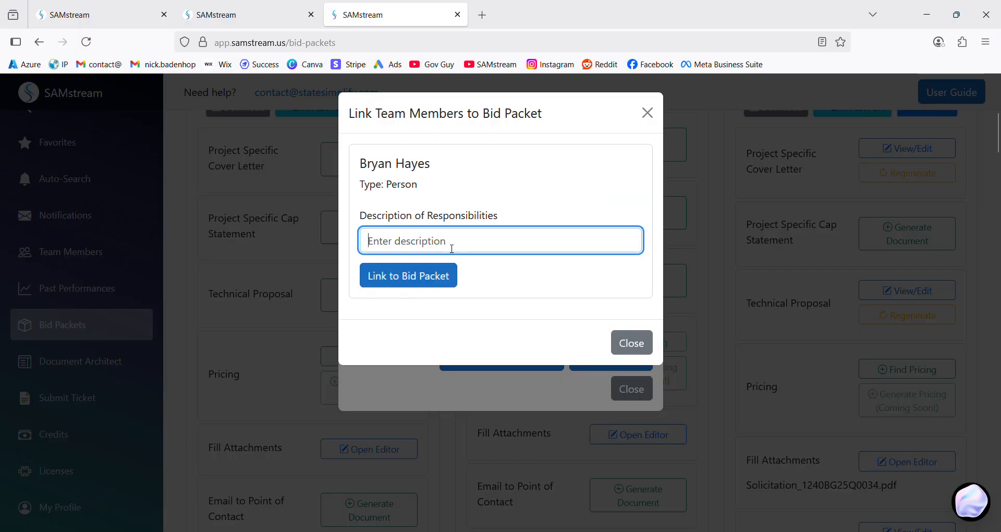
{"action": "type", "text": "head c"}
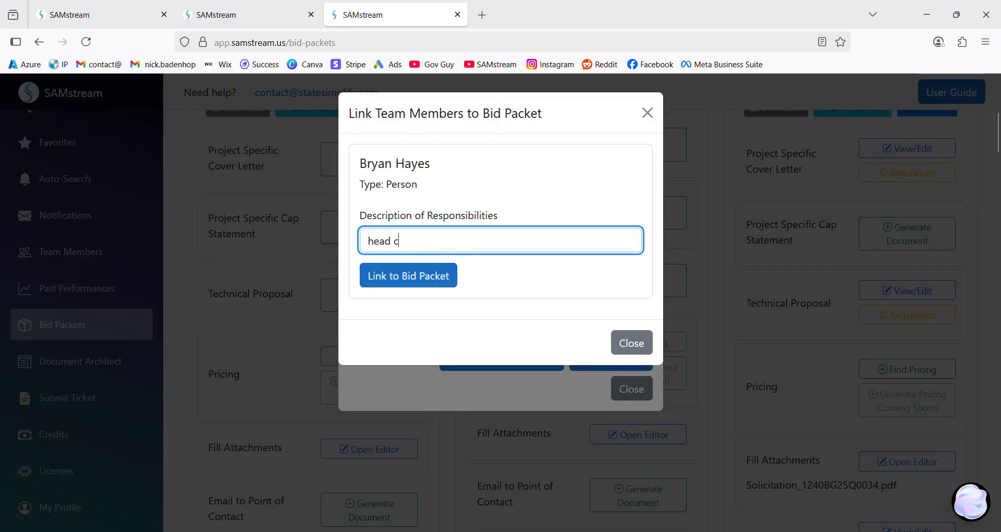
{"action": "type", "text": "learner"}
{"action": "left_click", "coordinate": [412, 275]}
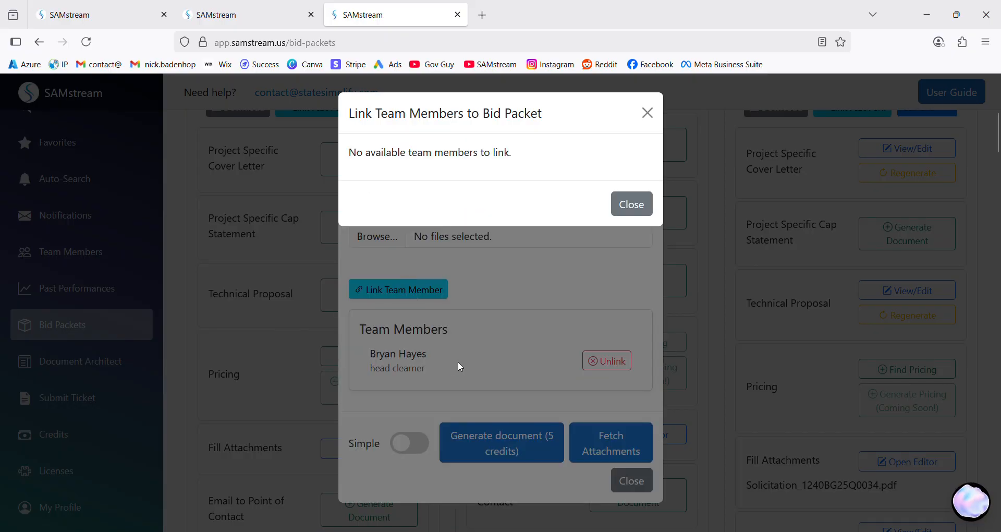
{"action": "left_click", "coordinate": [631, 204]}
{"action": "left_click", "coordinate": [593, 362]}
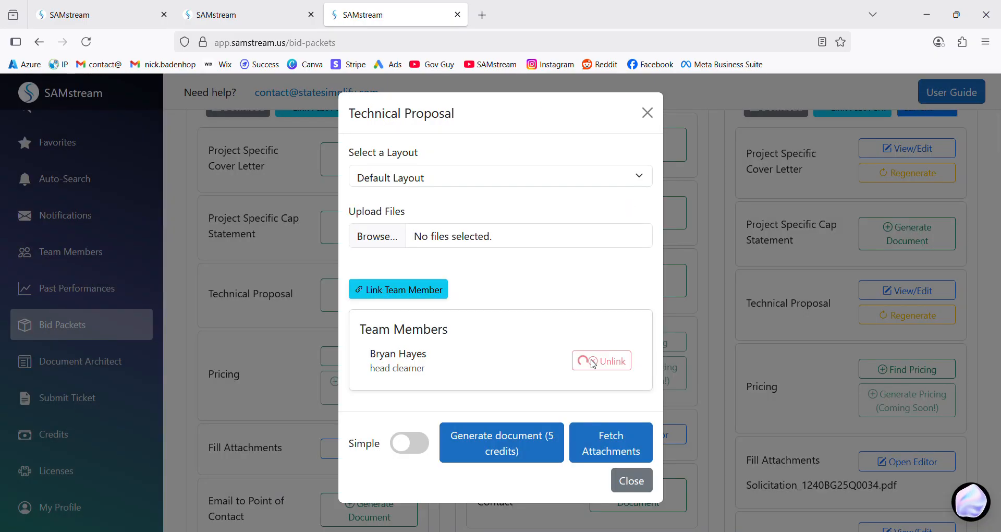
Link the available team member to the bid packet's technical proposal with the responsibility description "head cleaner".
{"action": "left_click", "coordinate": [436, 289]}
{"action": "left_click", "coordinate": [409, 240]}
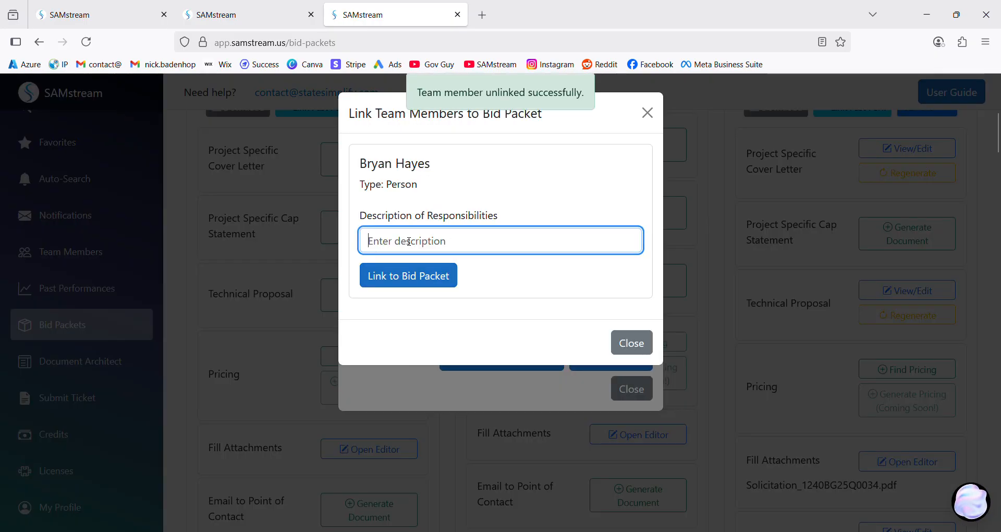
{"action": "type", "text": "head c"}
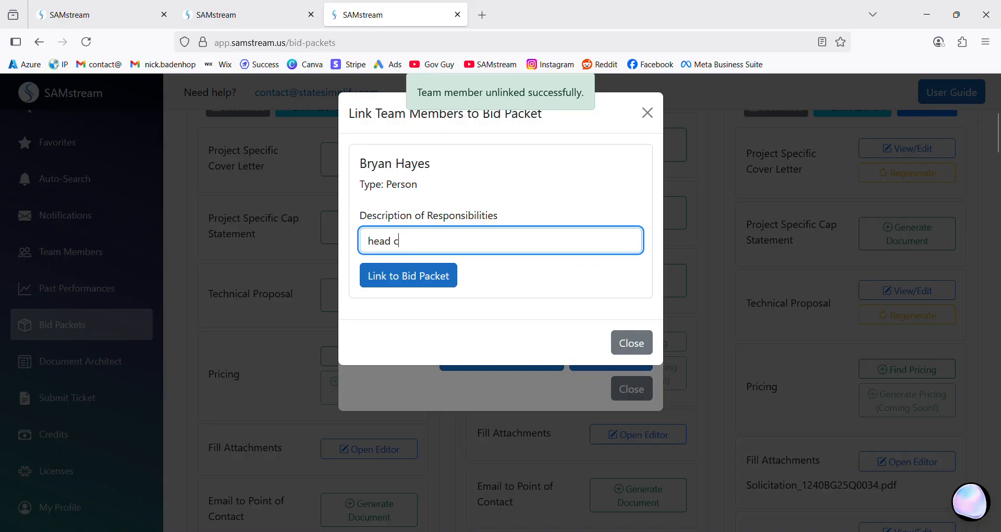
{"action": "type", "text": "leaner"}
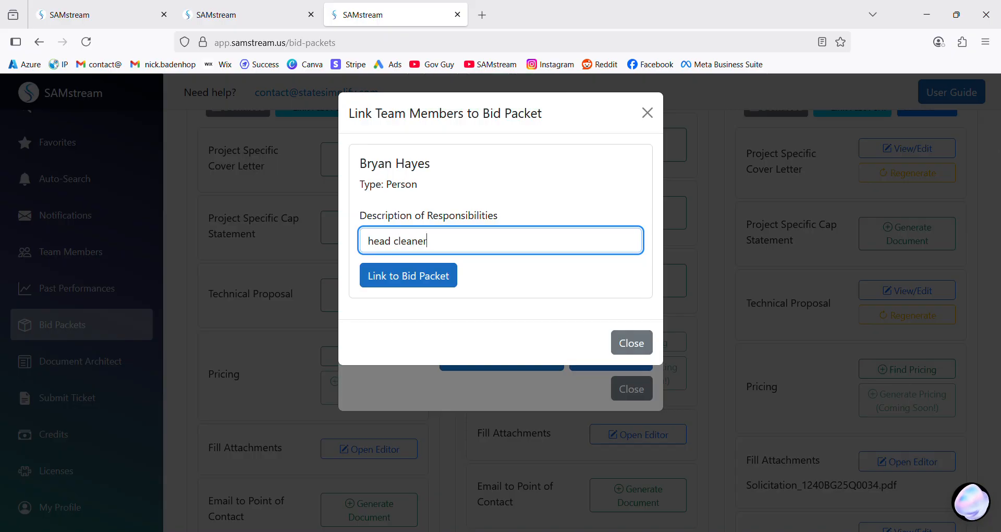
{"action": "left_click", "coordinate": [445, 275]}
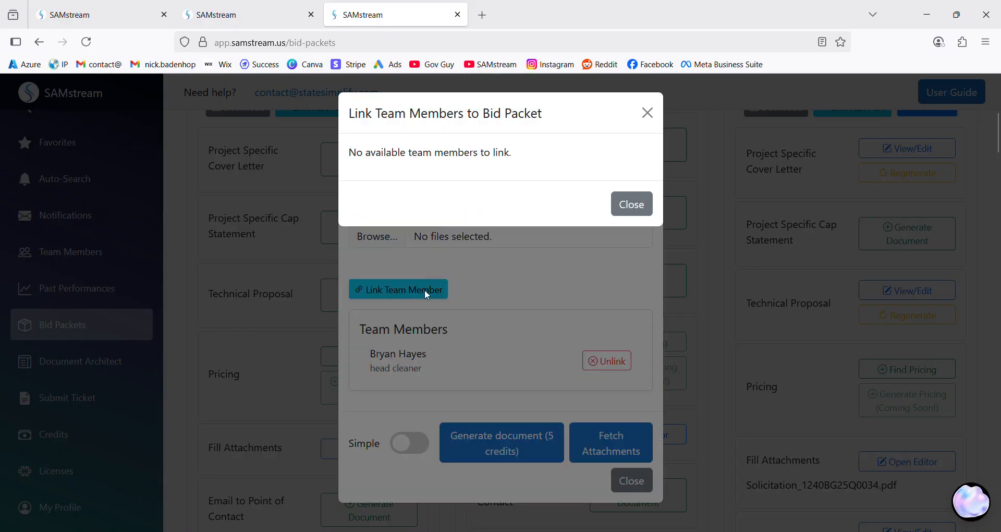
{"action": "left_click", "coordinate": [633, 205]}
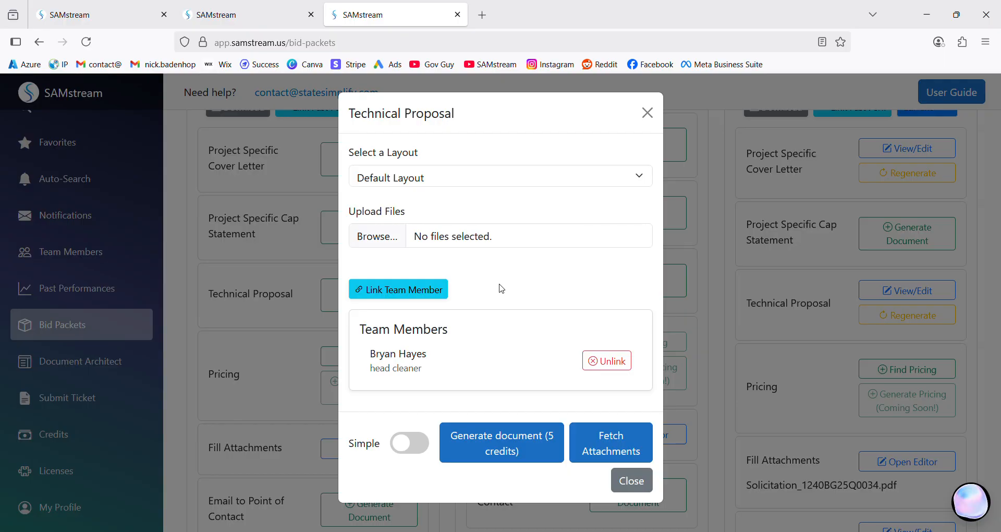
Fetch the opportunity's attachments and remove the Satellite Map, WD 2015 5635, Office Building Blueprint Map and Quality Assurance Surveillance Plan PDFs.
{"action": "left_click", "coordinate": [600, 444]}
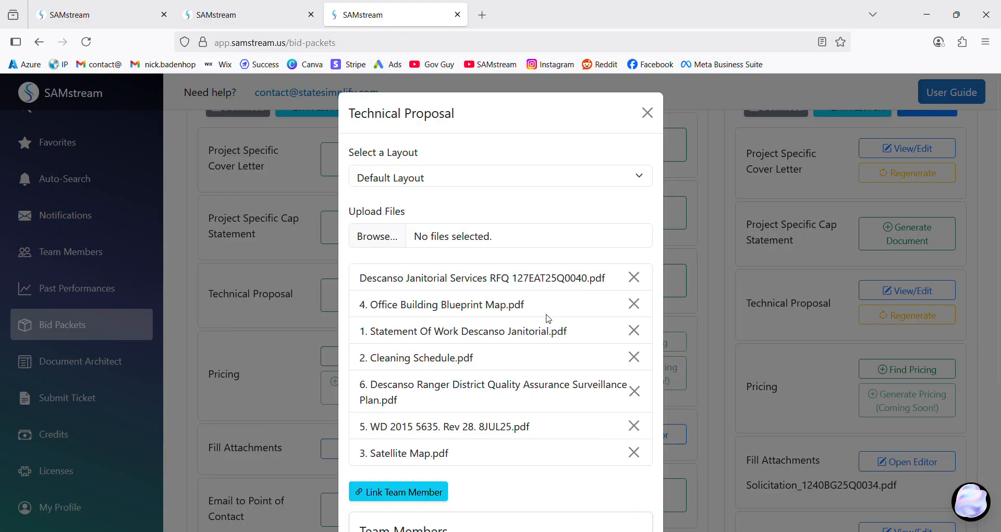
{"action": "scroll", "coordinate": [547, 318], "scroll_direction": "down", "scroll_amount": 2}
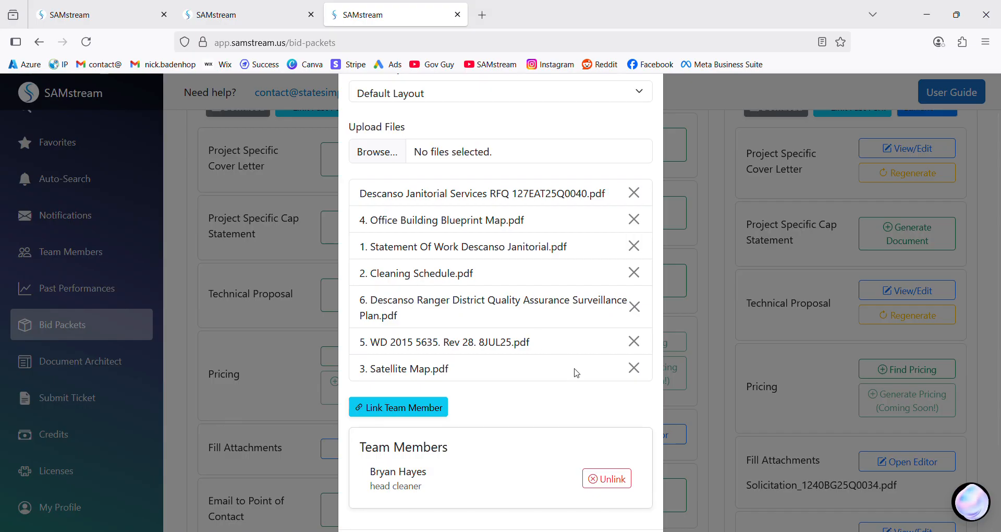
{"action": "left_click", "coordinate": [634, 368]}
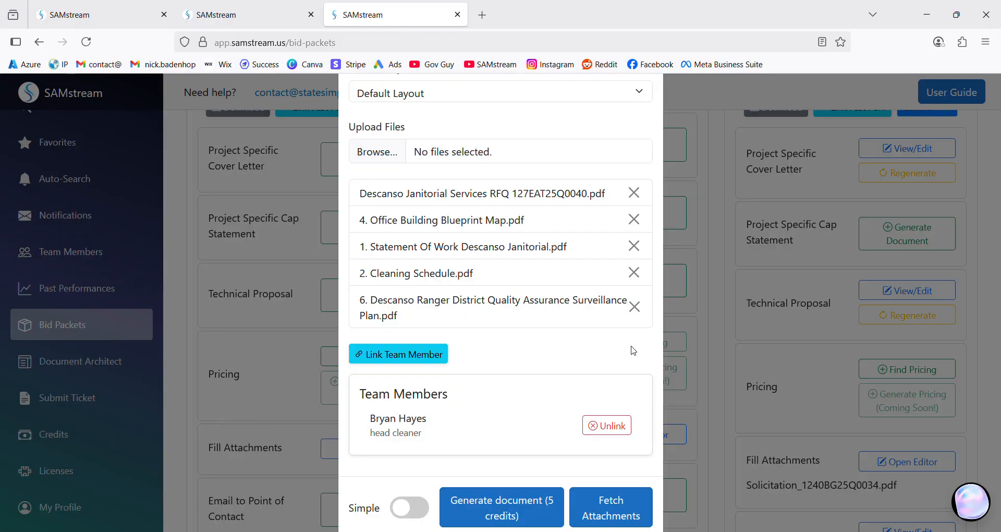
{"action": "left_click", "coordinate": [634, 219]}
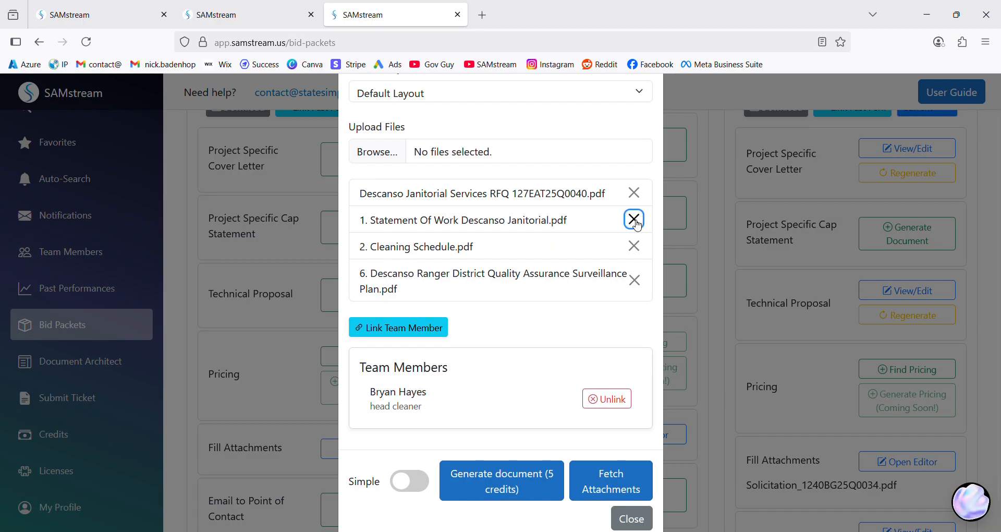
{"action": "left_click", "coordinate": [636, 283]}
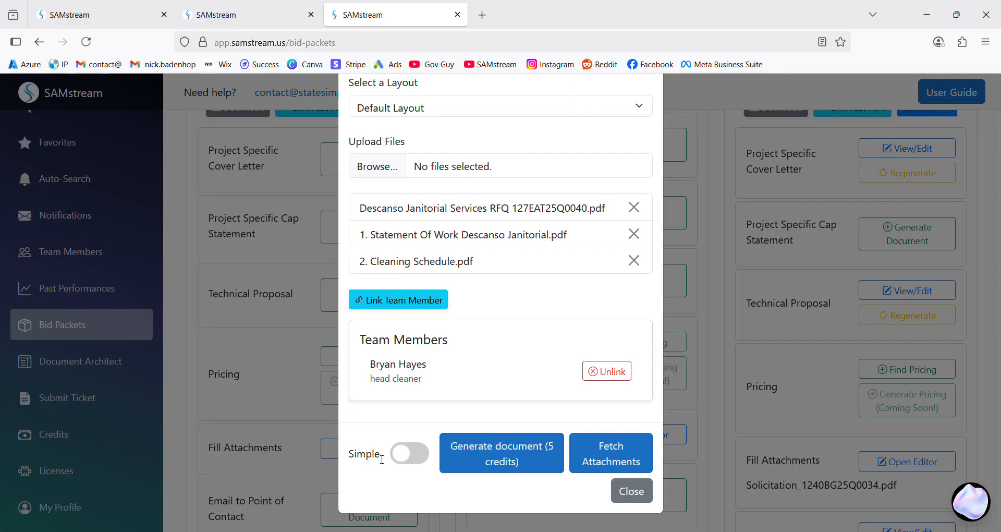
Generate the Descanso bid packet's technical proposal in Simple mode with the Default Layout.
{"action": "left_click", "coordinate": [412, 453]}
{"action": "left_click", "coordinate": [425, 456]}
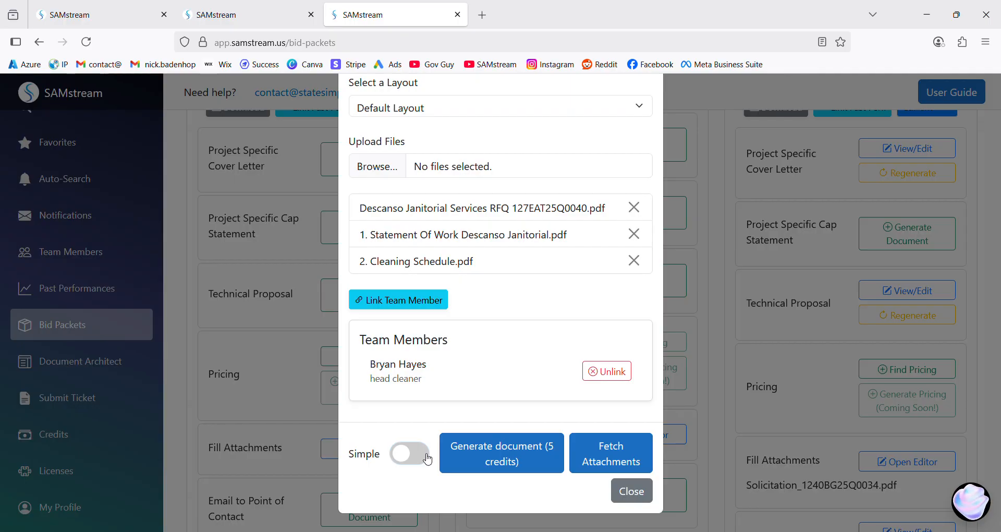
{"action": "left_click", "coordinate": [489, 457]}
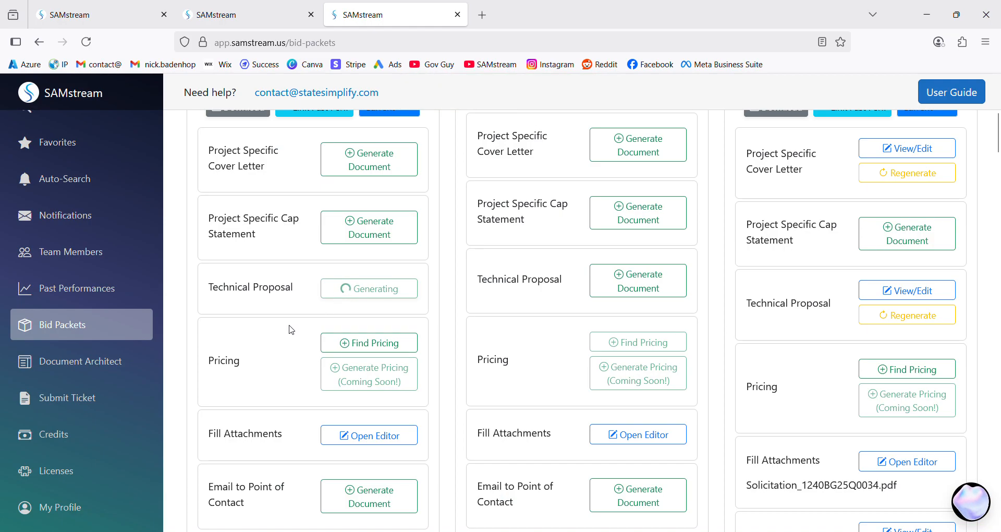
{"action": "scroll", "coordinate": [291, 330], "scroll_direction": "up", "scroll_amount": 5}
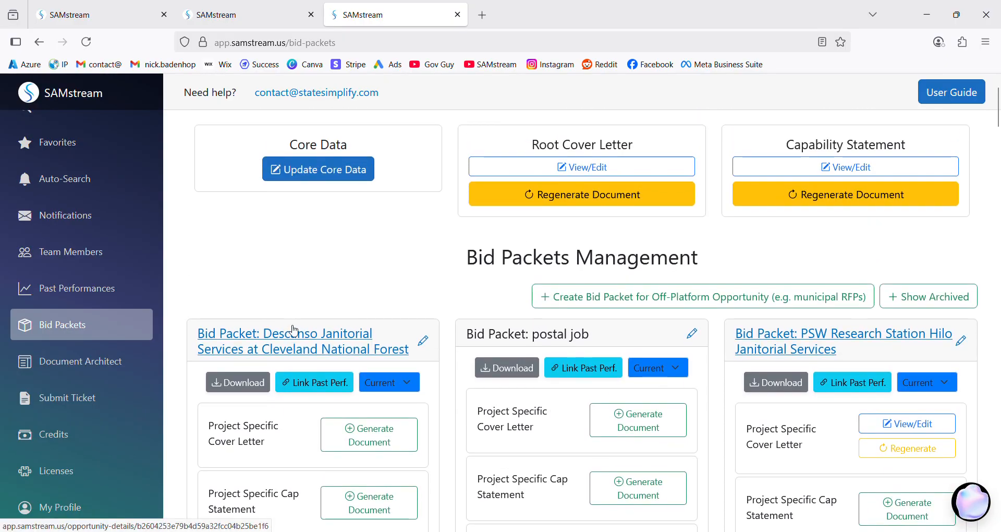
Open the Descanso Janitorial Services opportunity details from its bid packet and examine the summarized description and the list of attachments.
{"action": "scroll", "coordinate": [290, 330], "scroll_direction": "down", "scroll_amount": 4}
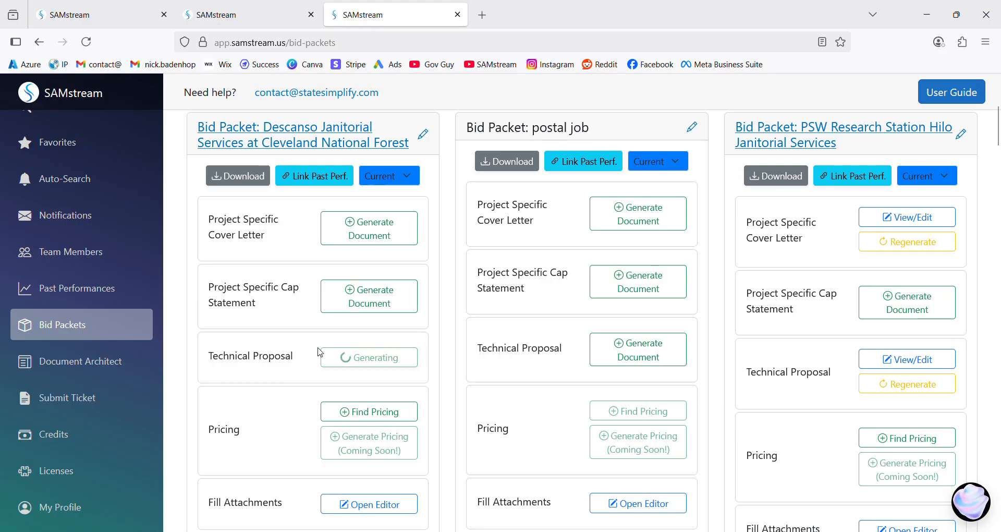
{"action": "left_click", "coordinate": [305, 137]}
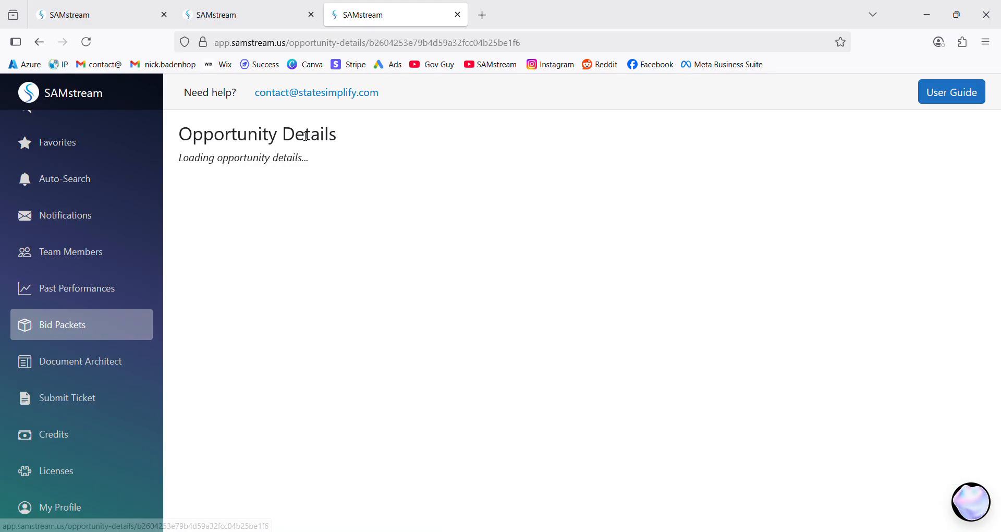
{"action": "scroll", "coordinate": [312, 237], "scroll_direction": "down", "scroll_amount": 20}
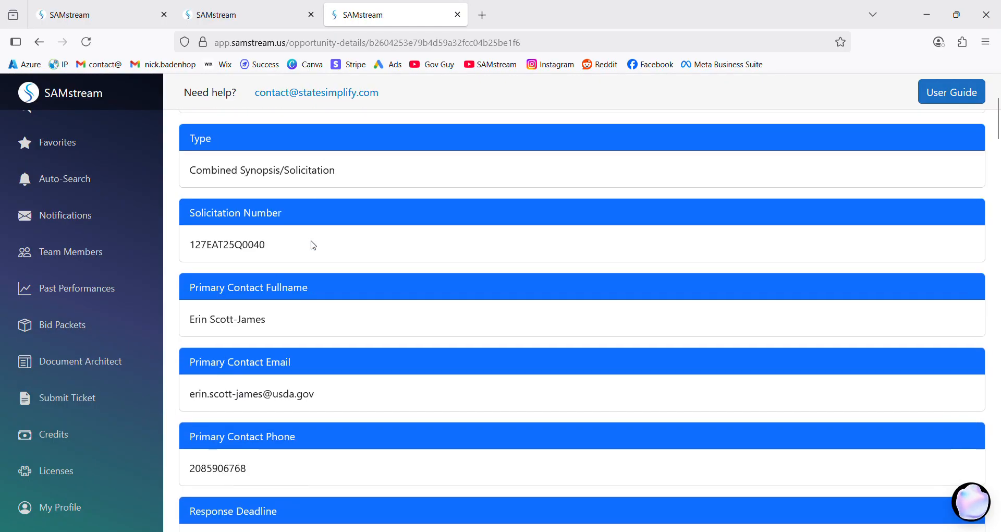
{"action": "scroll", "coordinate": [316, 246], "scroll_direction": "down", "scroll_amount": 15}
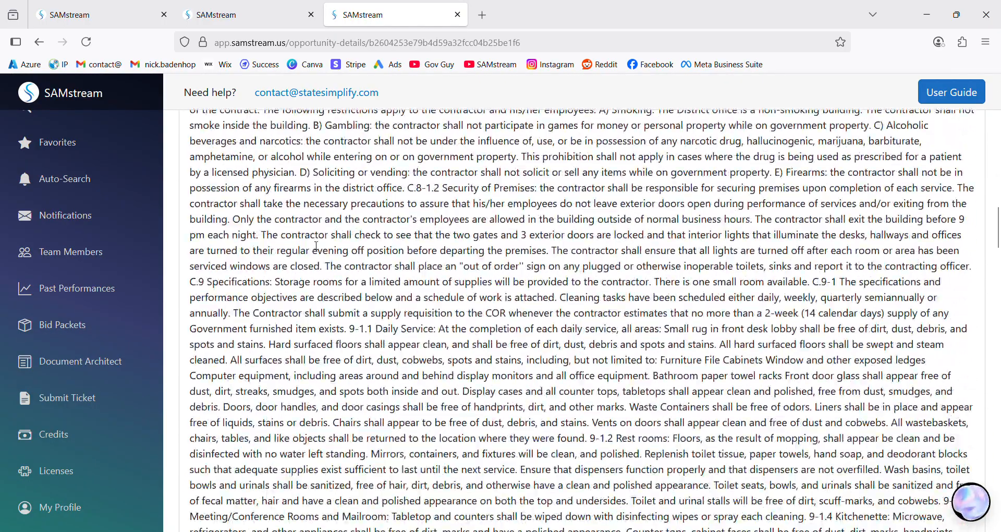
{"action": "scroll", "coordinate": [315, 246], "scroll_direction": "down", "scroll_amount": 5}
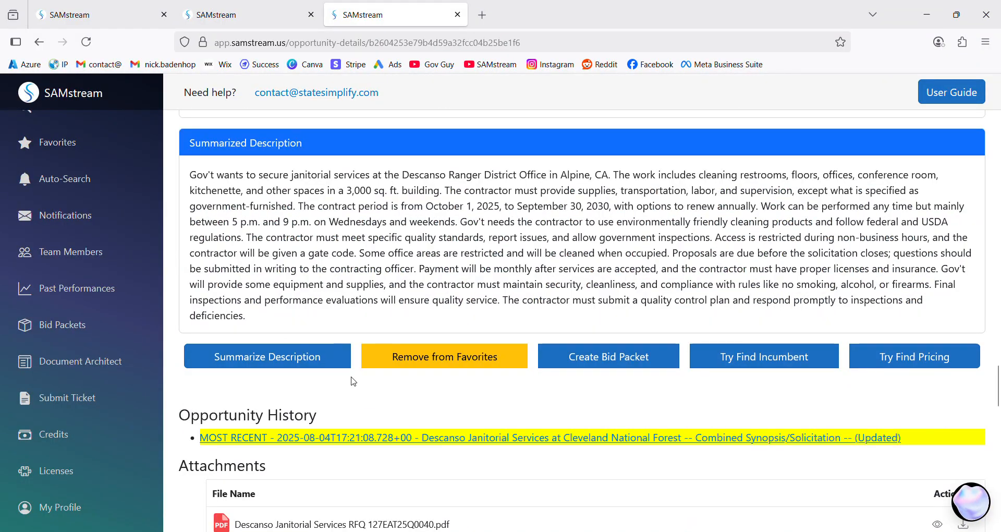
{"action": "scroll", "coordinate": [380, 284], "scroll_direction": "down", "scroll_amount": 5}
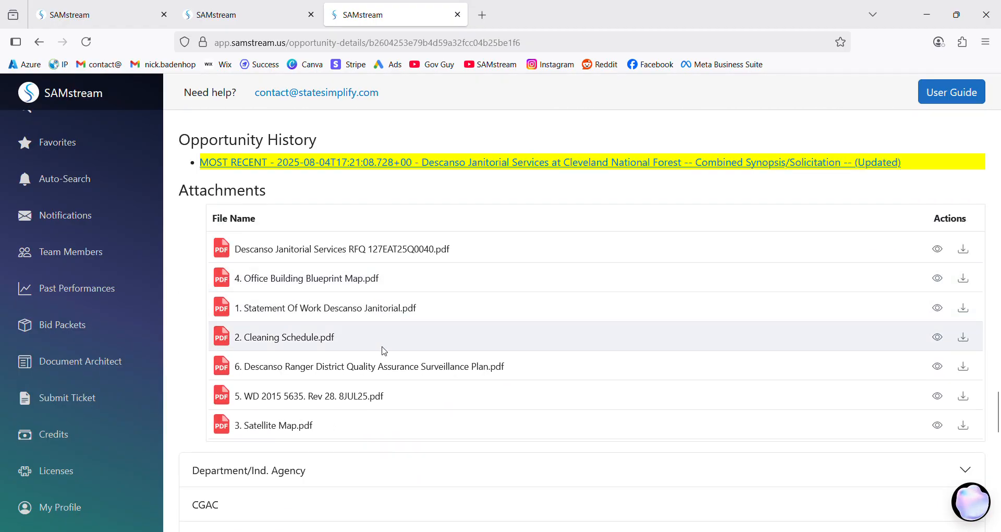
Look up past pricing for the Descanso Janitorial Services opportunity and skim the archived award notices it returns.
{"action": "scroll", "coordinate": [378, 355], "scroll_direction": "up", "scroll_amount": 3}
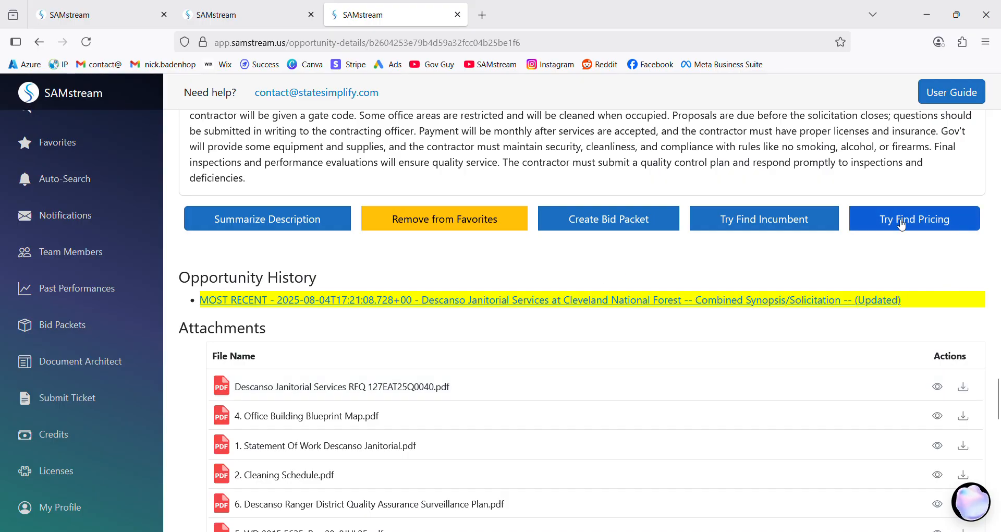
{"action": "left_click", "coordinate": [904, 226]}
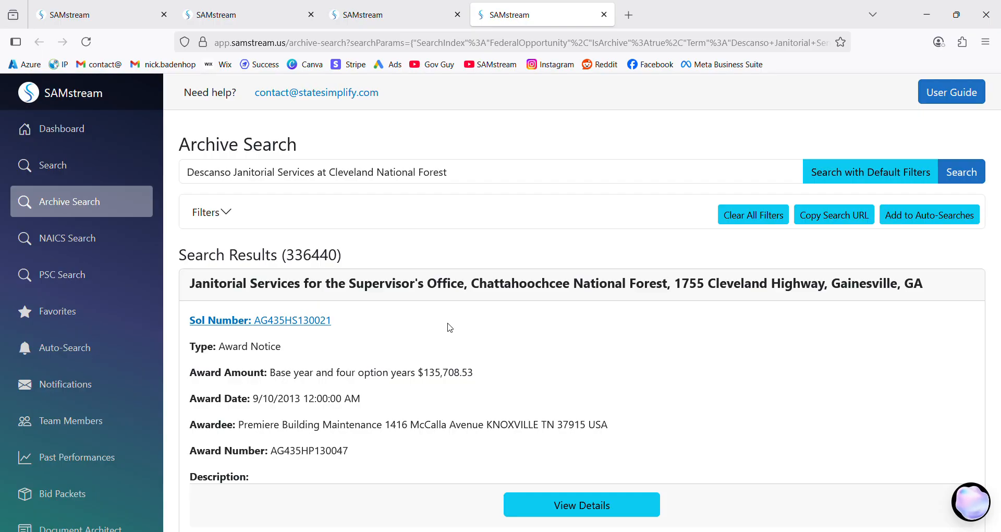
{"action": "scroll", "coordinate": [450, 327], "scroll_direction": "down", "scroll_amount": 6}
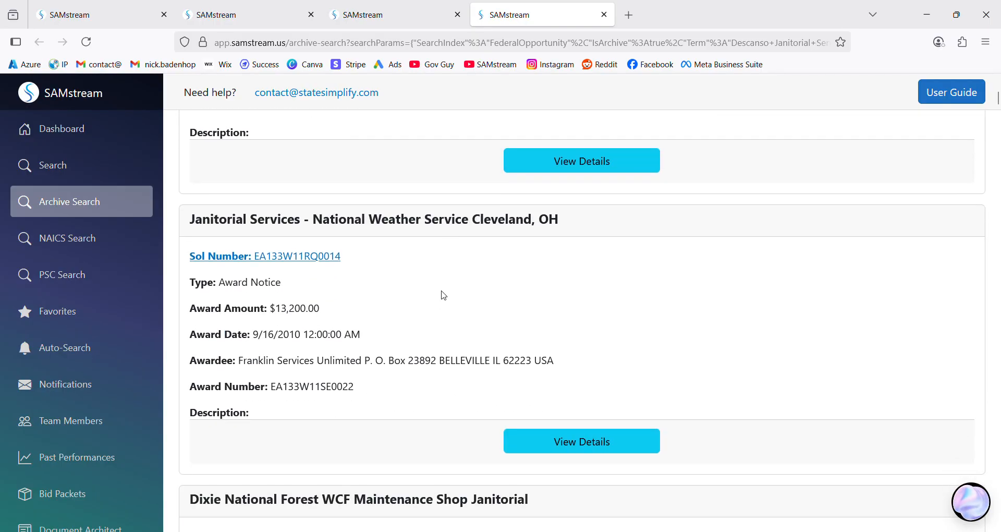
{"action": "scroll", "coordinate": [437, 268], "scroll_direction": "down", "scroll_amount": 7}
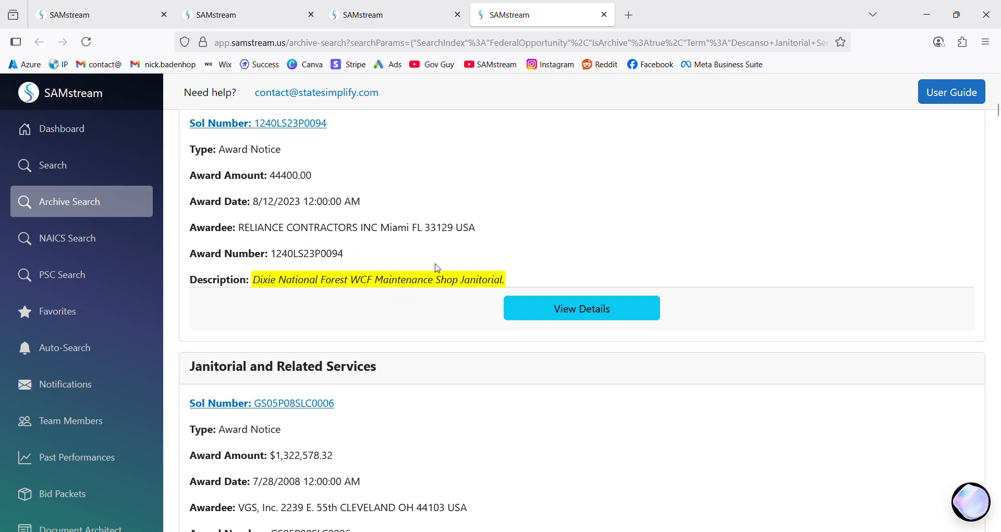
{"action": "scroll", "coordinate": [437, 267], "scroll_direction": "down", "scroll_amount": 4}
{"action": "scroll", "coordinate": [437, 269], "scroll_direction": "up", "scroll_amount": 15}
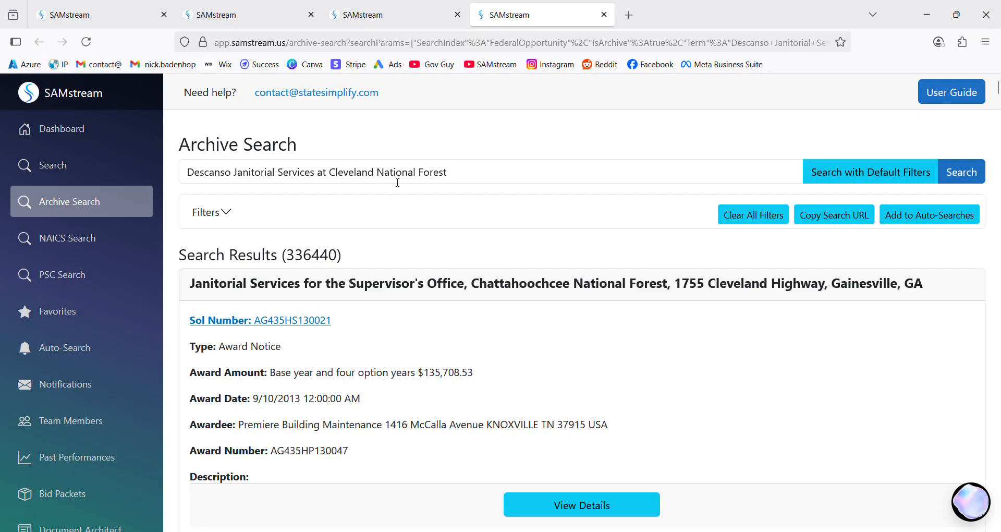
Find the Inyo National Forest, Mammoth Ranger Station award in the archive results and highlight its award amount, date and awardee.
{"action": "scroll", "coordinate": [364, 295], "scroll_direction": "down", "scroll_amount": 5}
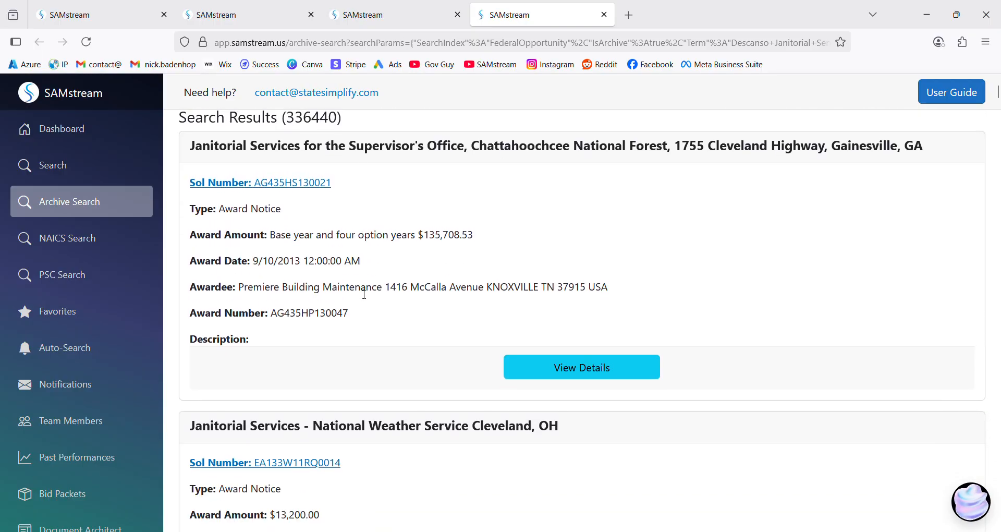
{"action": "scroll", "coordinate": [358, 305], "scroll_direction": "down", "scroll_amount": 3}
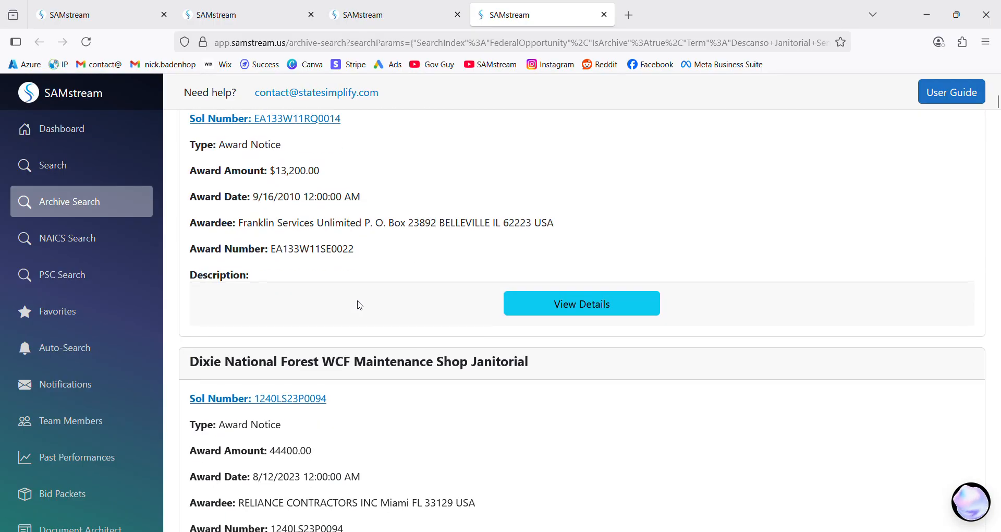
{"action": "scroll", "coordinate": [360, 305], "scroll_direction": "down", "scroll_amount": 6}
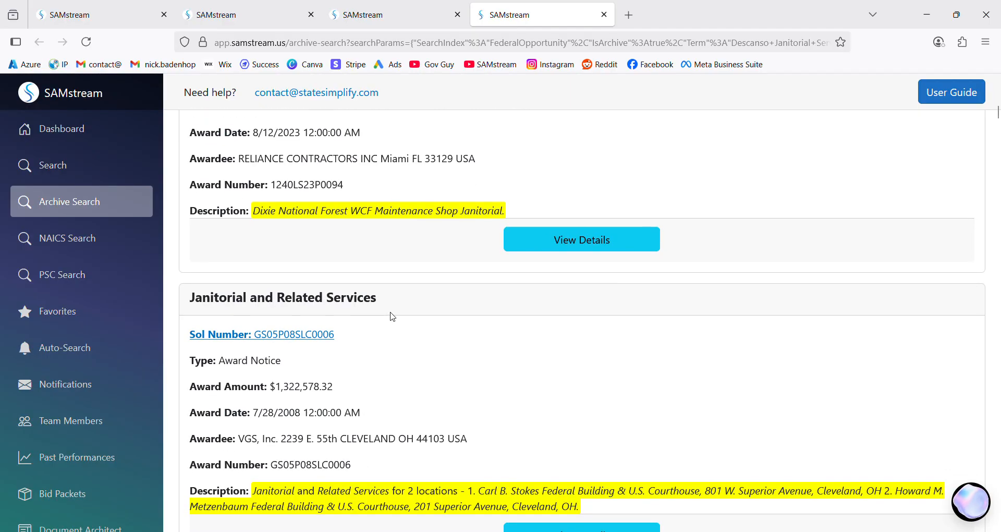
{"action": "scroll", "coordinate": [392, 317], "scroll_direction": "down", "scroll_amount": 7}
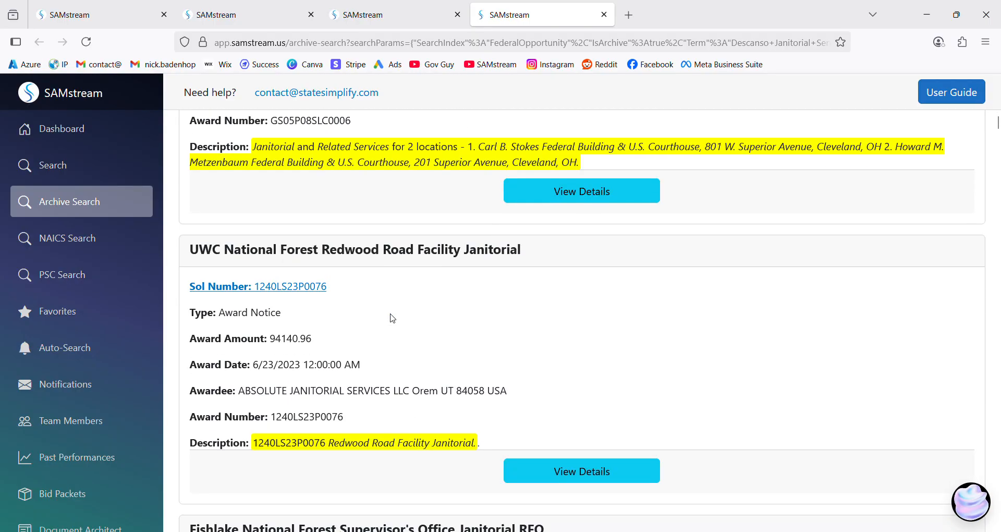
{"action": "scroll", "coordinate": [392, 317], "scroll_direction": "down", "scroll_amount": 11}
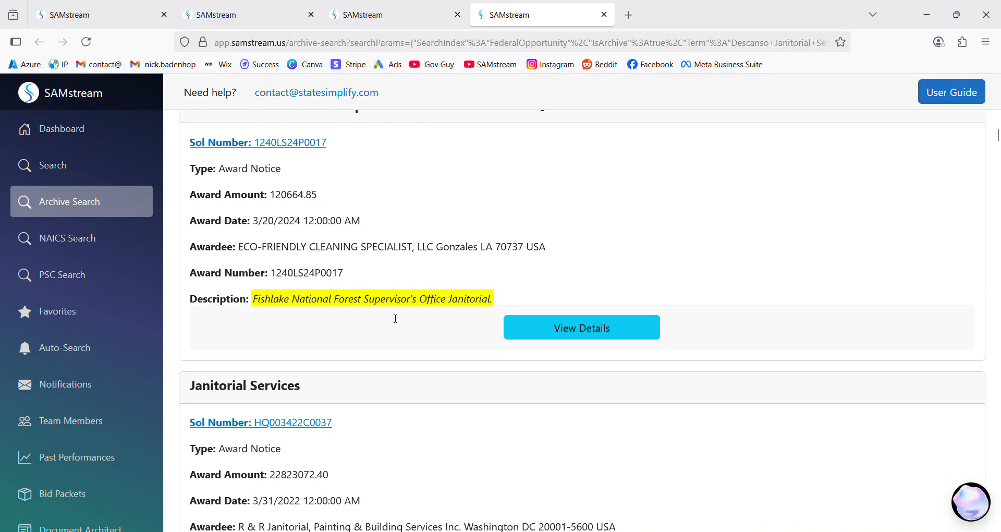
{"action": "scroll", "coordinate": [392, 316], "scroll_direction": "down", "scroll_amount": 10}
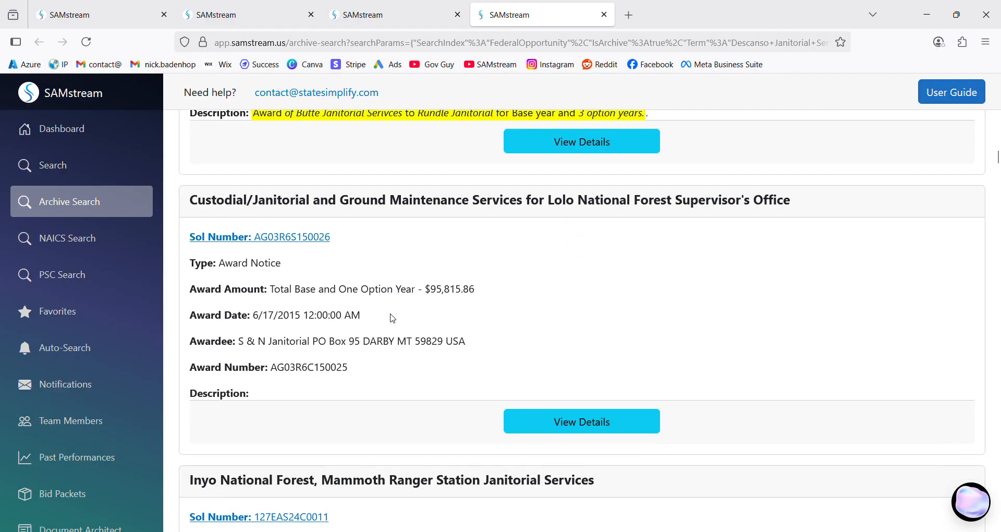
{"action": "scroll", "coordinate": [392, 317], "scroll_direction": "down", "scroll_amount": 5}
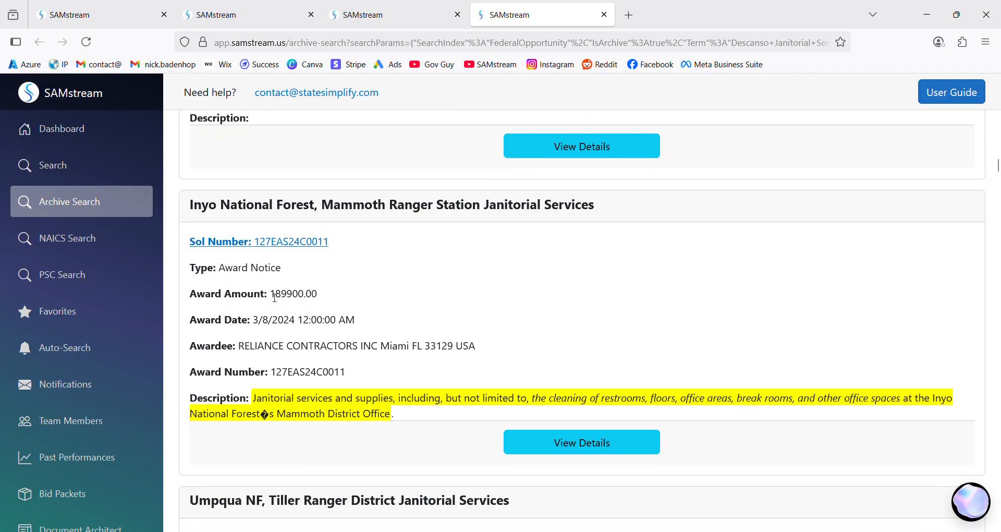
{"action": "left_click_drag", "start_coordinate": [294, 297], "coordinate": [321, 297]}
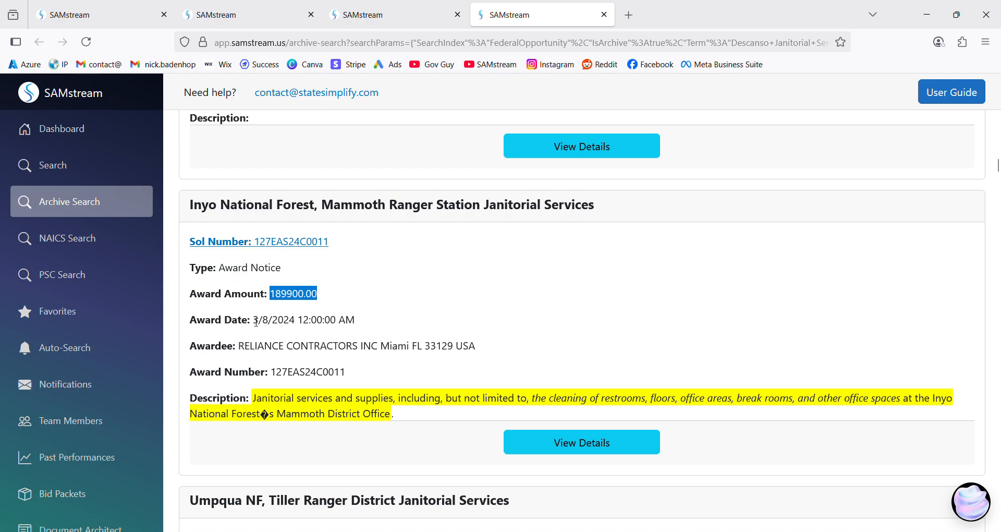
{"action": "left_click_drag", "start_coordinate": [252, 321], "coordinate": [300, 320]}
{"action": "left_click_drag", "start_coordinate": [239, 346], "coordinate": [486, 355]}
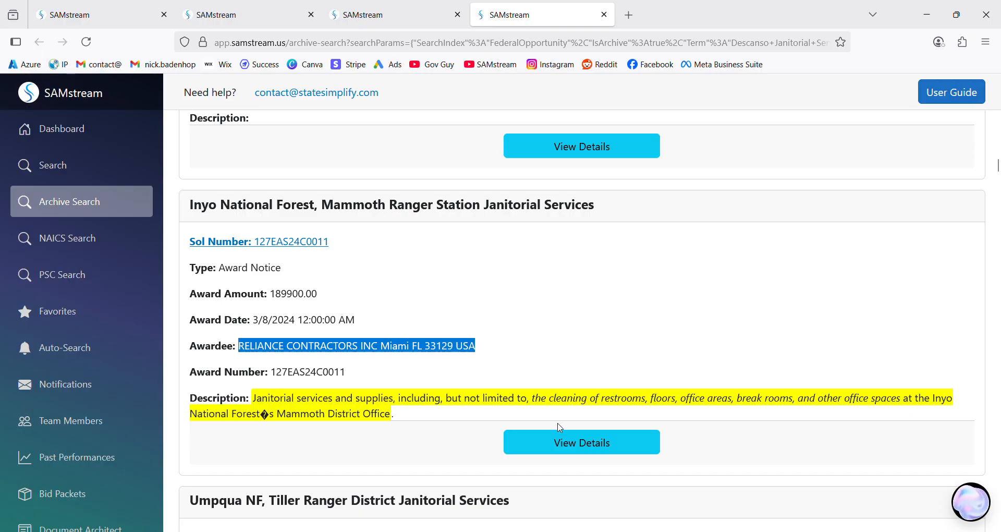
Open the Mammoth Ranger Station award's 2024-02-08 Combined Synopsis/Solicitation from its history, and close the opportunity and earlier results tabs.
{"action": "left_click", "coordinate": [575, 443]}
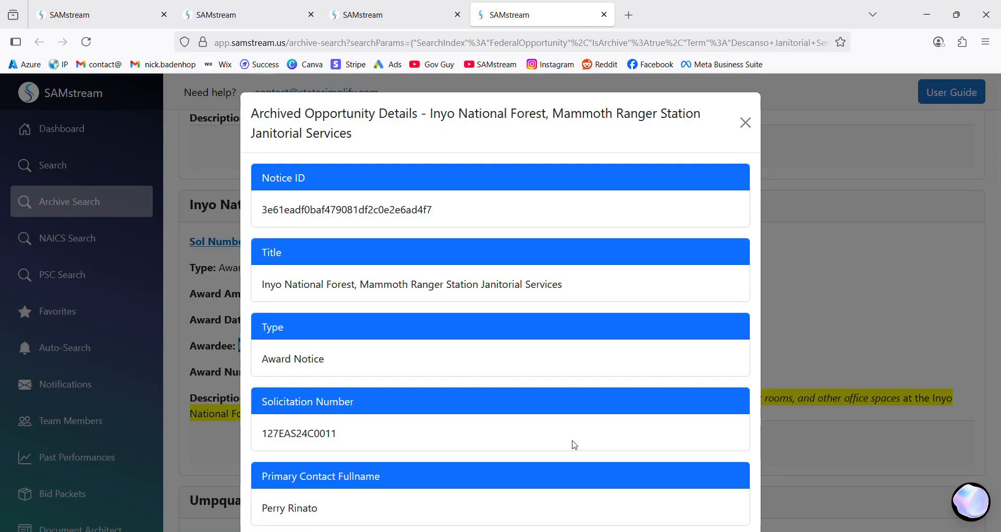
{"action": "scroll", "coordinate": [509, 342], "scroll_direction": "down", "scroll_amount": 10}
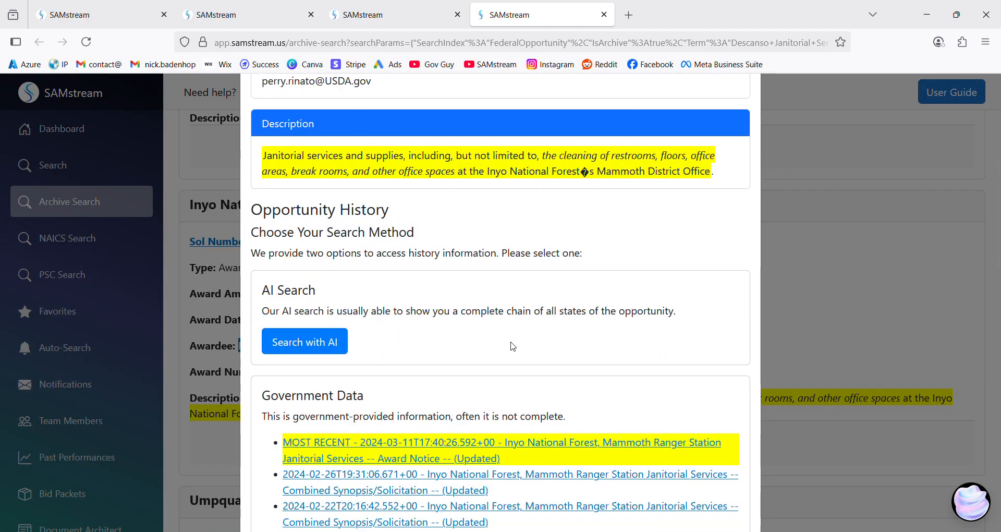
{"action": "scroll", "coordinate": [513, 346], "scroll_direction": "down", "scroll_amount": 5}
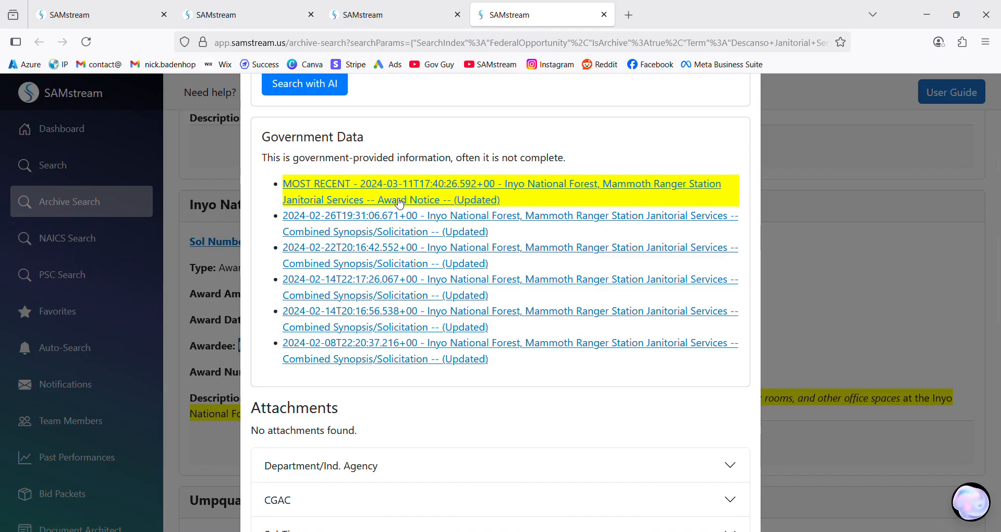
{"action": "left_click", "coordinate": [416, 344]}
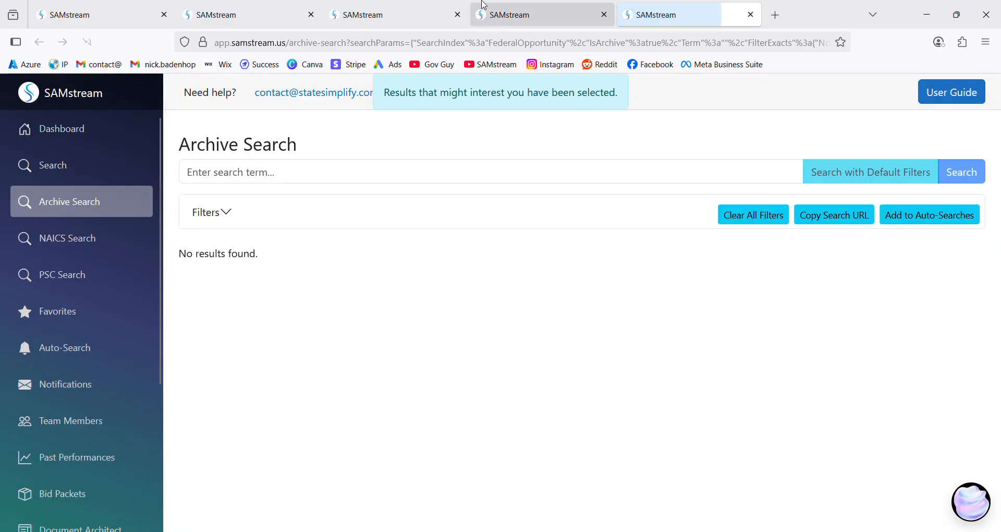
{"action": "left_click", "coordinate": [458, 16]}
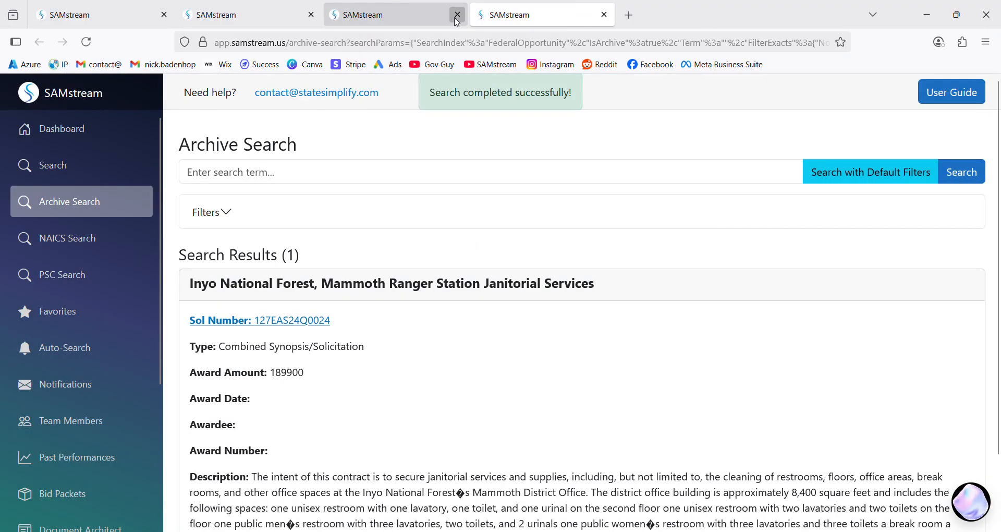
{"action": "left_click", "coordinate": [458, 15]}
View the details of the Mammoth Ranger Station solicitation, examine its history and attachments, and close the details.
{"action": "scroll", "coordinate": [370, 323], "scroll_direction": "down", "scroll_amount": 2}
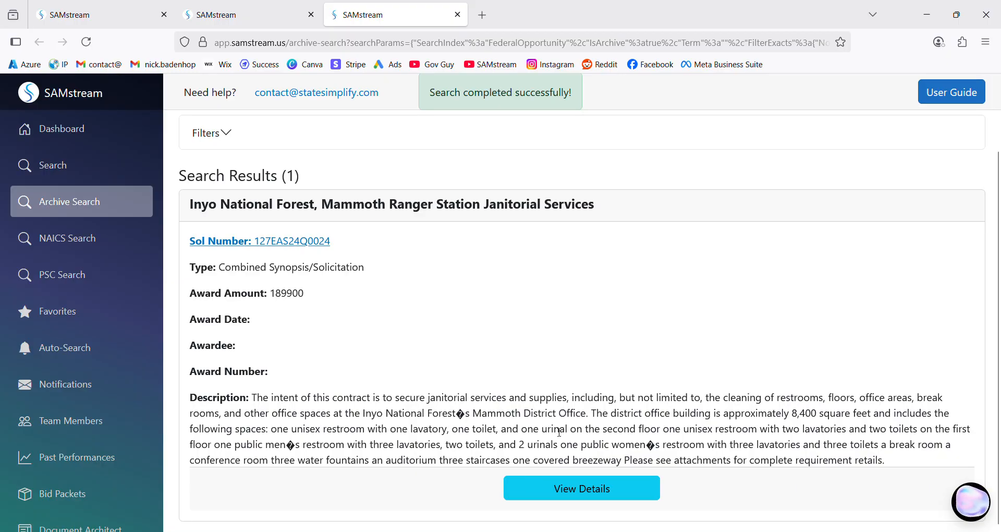
{"action": "left_click", "coordinate": [566, 493]}
{"action": "scroll", "coordinate": [428, 318], "scroll_direction": "down", "scroll_amount": 10}
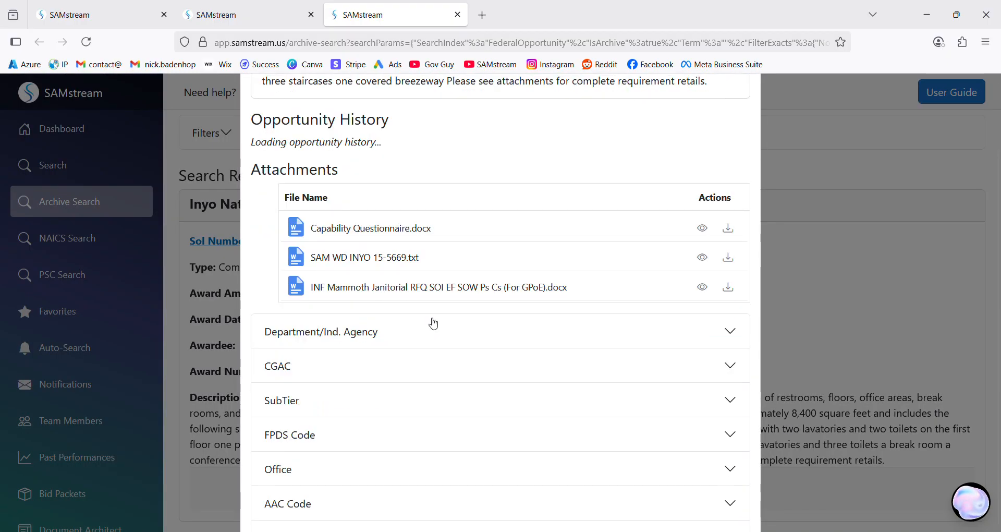
{"action": "scroll", "coordinate": [434, 323], "scroll_direction": "up", "scroll_amount": 15}
{"action": "scroll", "coordinate": [419, 260], "scroll_direction": "down", "scroll_amount": 12}
{"action": "scroll", "coordinate": [386, 408], "scroll_direction": "up", "scroll_amount": 3}
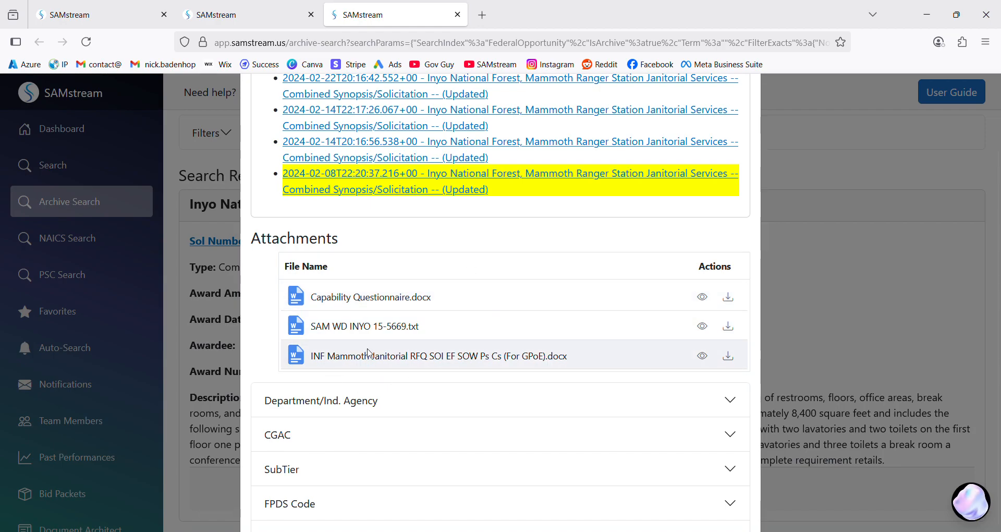
{"action": "scroll", "coordinate": [362, 365], "scroll_direction": "up", "scroll_amount": 15}
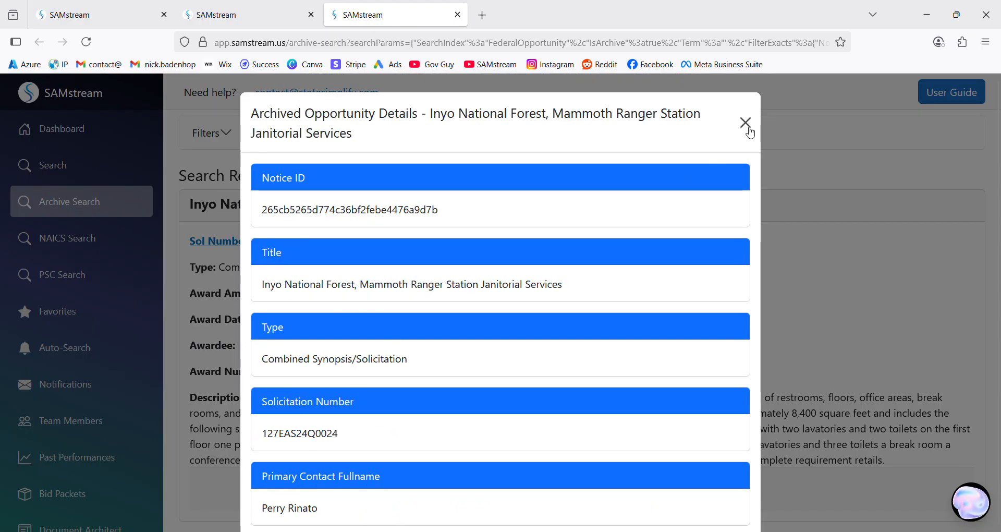
{"action": "left_click", "coordinate": [745, 123]}
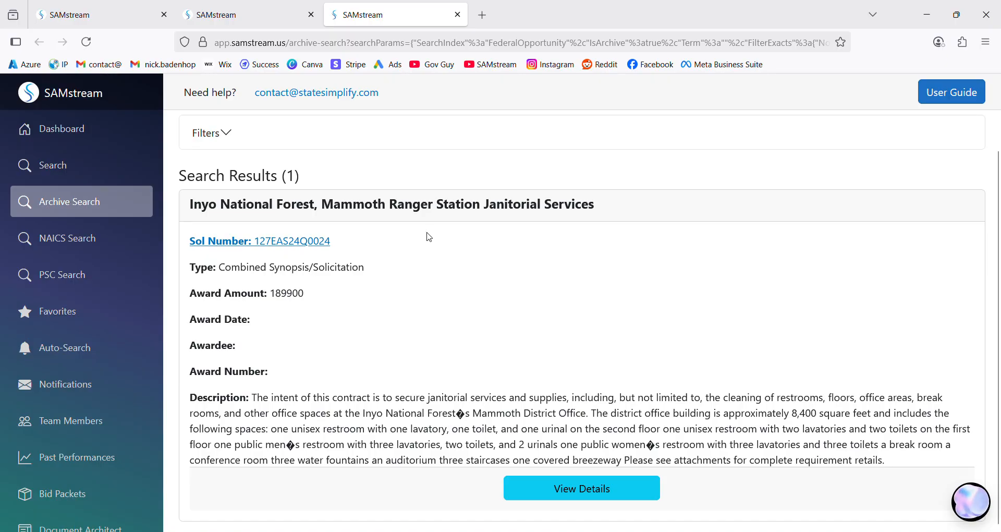
Start a fresh archive search for "janitorial" without the default filters.
{"action": "left_click", "coordinate": [84, 284]}
{"action": "left_click", "coordinate": [82, 216]}
{"action": "left_click", "coordinate": [273, 171]}
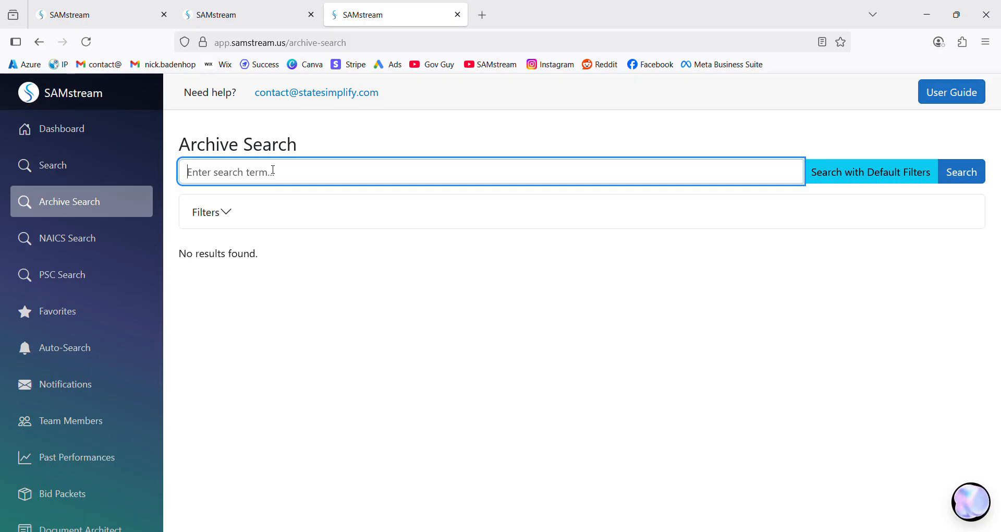
{"action": "type", "text": "janitorial"}
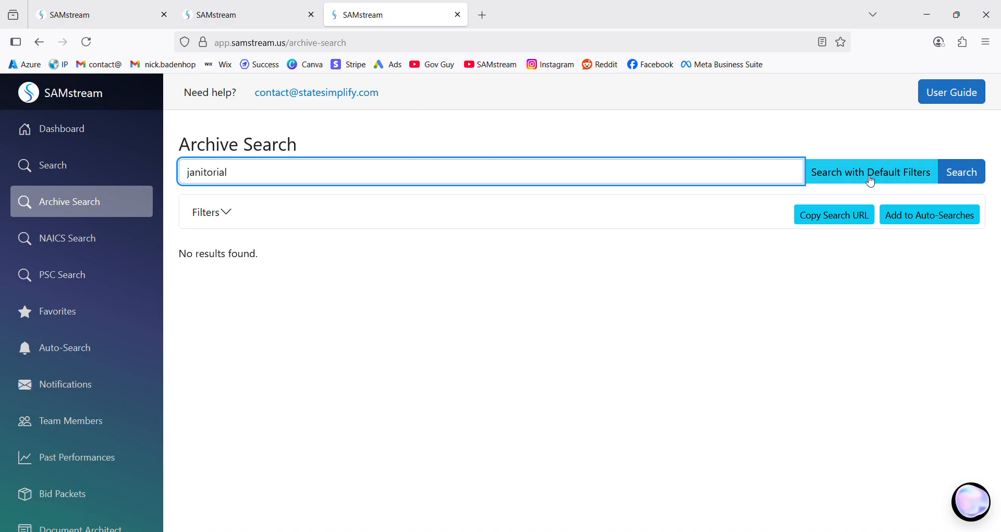
{"action": "left_click", "coordinate": [976, 172]}
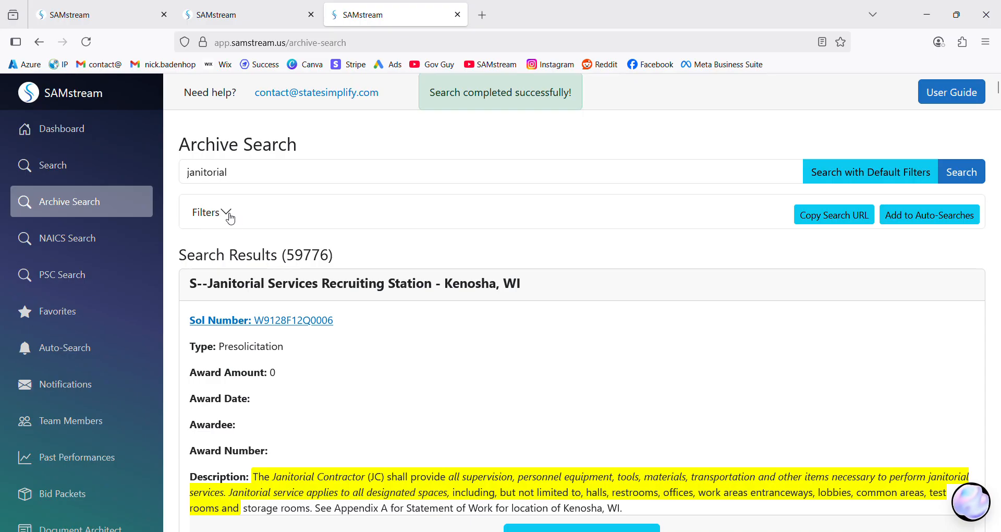
Filter the archived janitorial results to the place-of-performance state CA.
{"action": "left_click", "coordinate": [230, 218]}
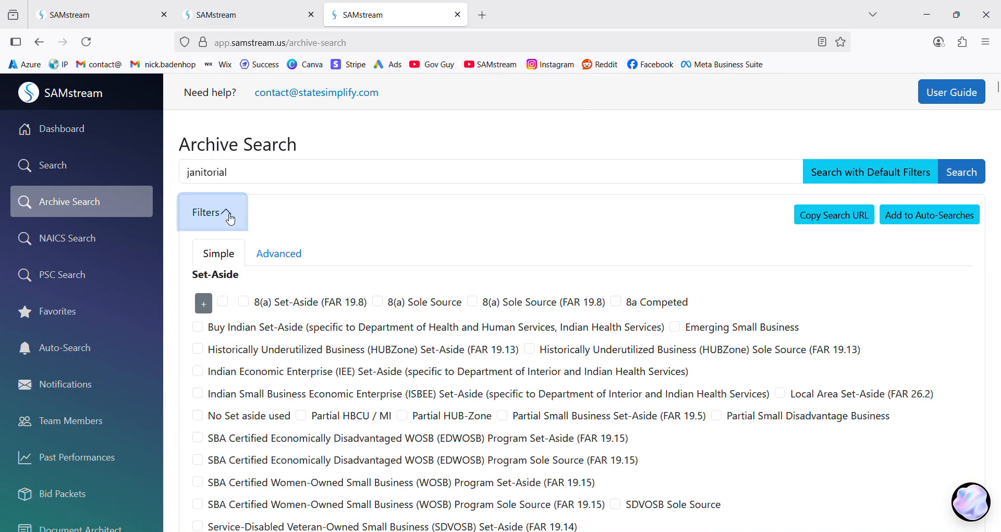
{"action": "scroll", "coordinate": [230, 218], "scroll_direction": "down", "scroll_amount": 12}
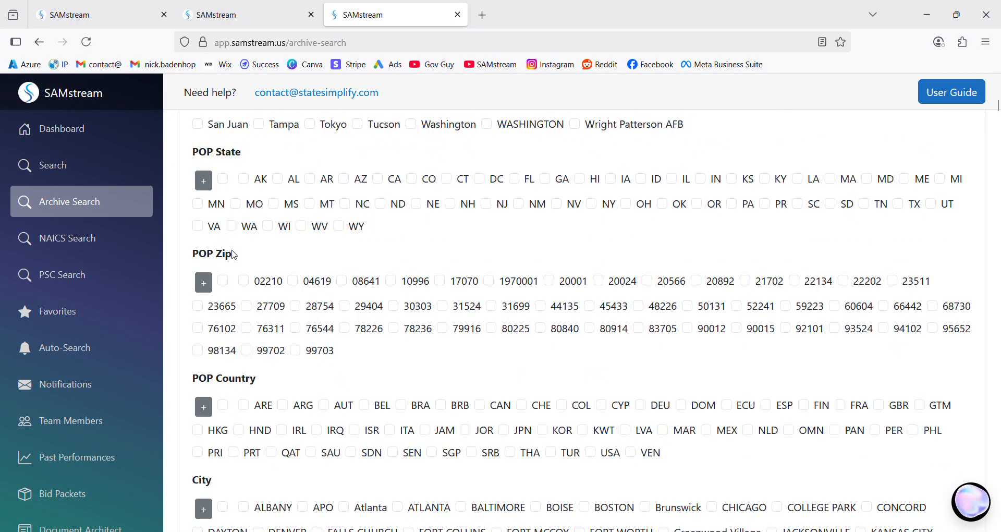
{"action": "scroll", "coordinate": [233, 254], "scroll_direction": "up", "scroll_amount": 2}
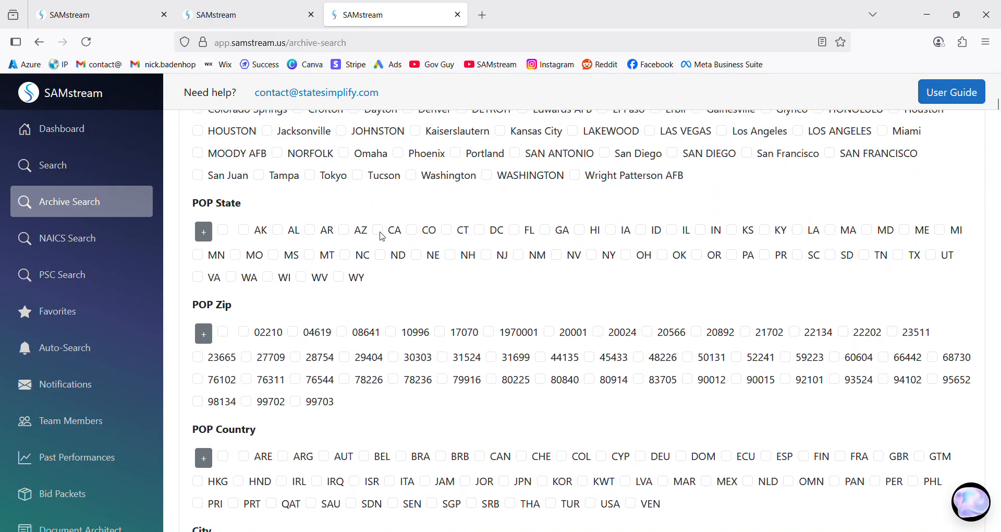
{"action": "left_click", "coordinate": [378, 231]}
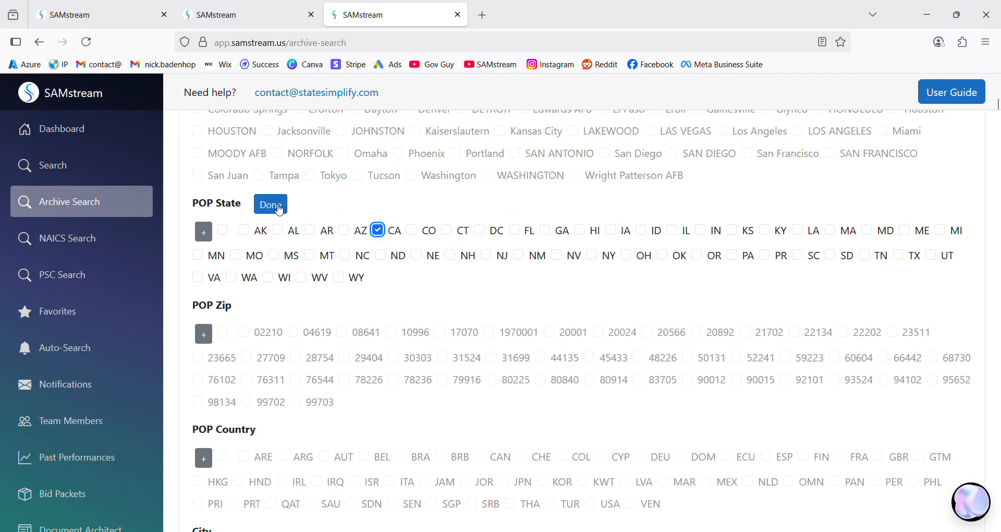
Restrict the results to the Award Notice type and look through the first matching awards.
{"action": "scroll", "coordinate": [270, 286], "scroll_direction": "down", "scroll_amount": 10}
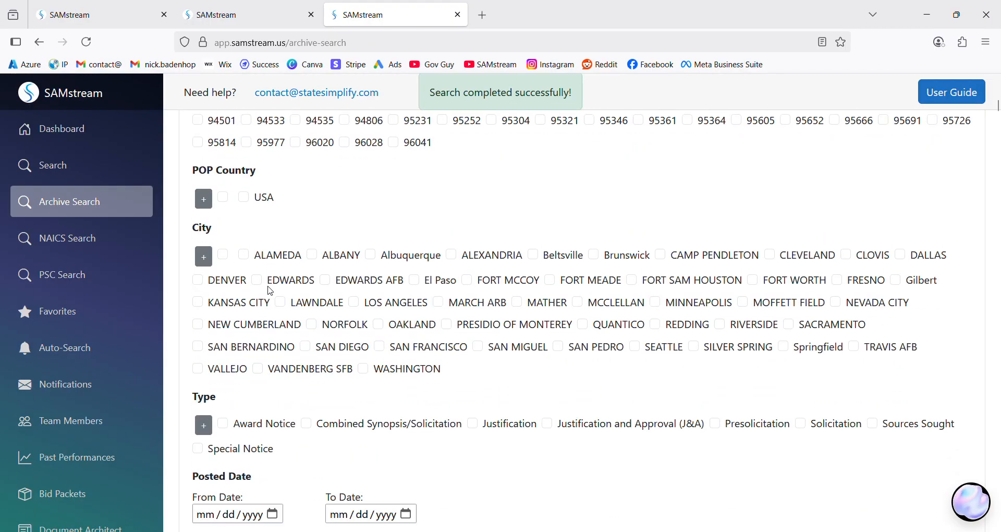
{"action": "left_click", "coordinate": [224, 228]}
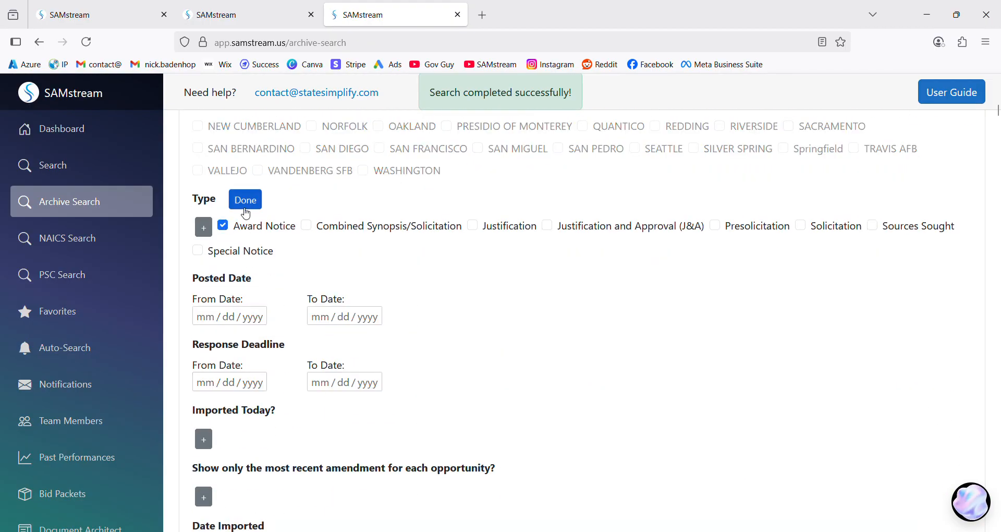
{"action": "scroll", "coordinate": [245, 219], "scroll_direction": "down", "scroll_amount": 8}
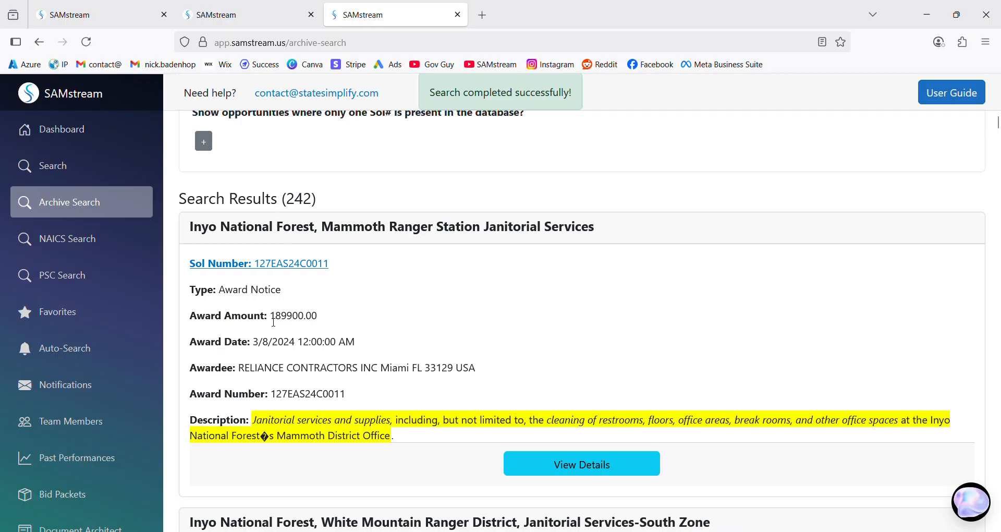
{"action": "scroll", "coordinate": [279, 339], "scroll_direction": "down", "scroll_amount": 4}
{"action": "scroll", "coordinate": [282, 356], "scroll_direction": "down", "scroll_amount": 1}
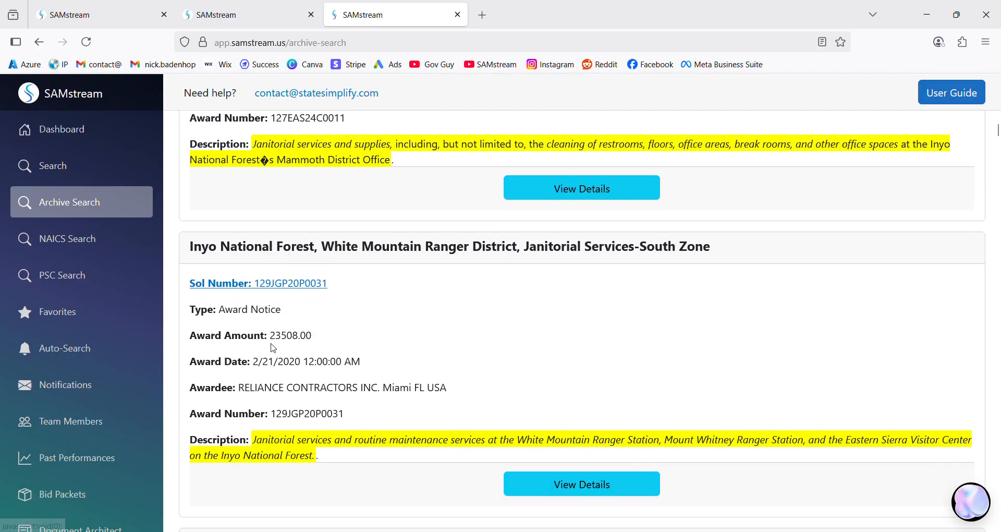
Examine the award amount, awardee and award date of the White Mountain Ranger District janitorial award notice.
{"action": "left_click_drag", "start_coordinate": [268, 336], "coordinate": [317, 338]}
{"action": "left_click_drag", "start_coordinate": [240, 390], "coordinate": [449, 389]}
{"action": "left_click_drag", "start_coordinate": [254, 362], "coordinate": [335, 361]}
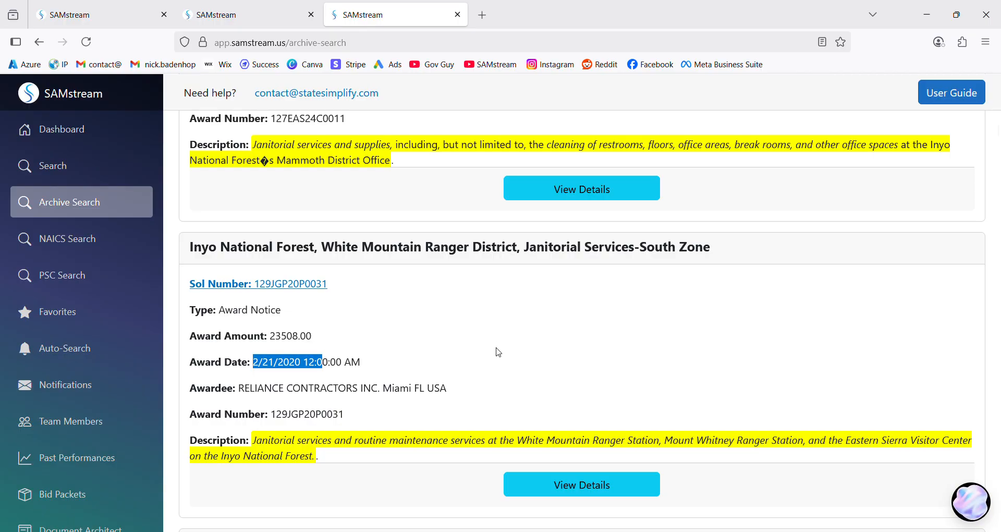
{"action": "left_click", "coordinate": [429, 342]}
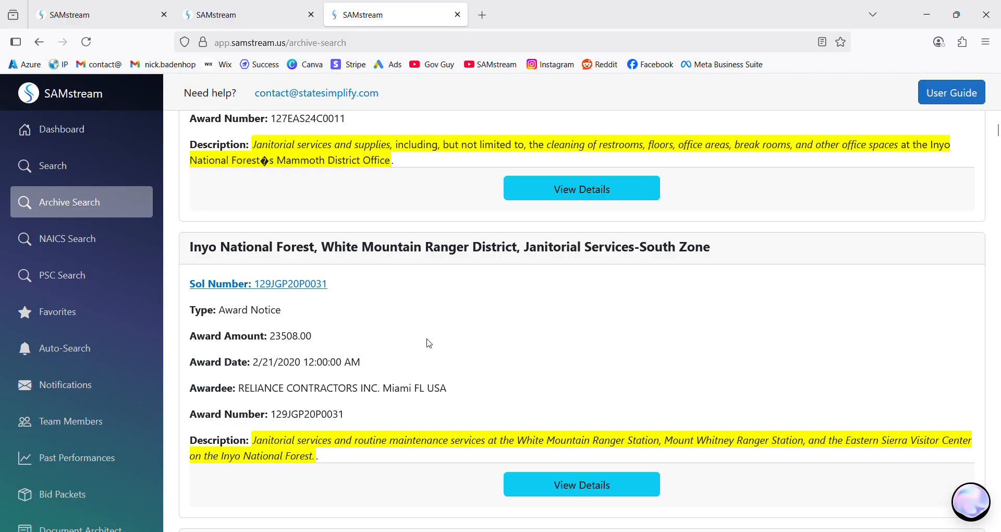
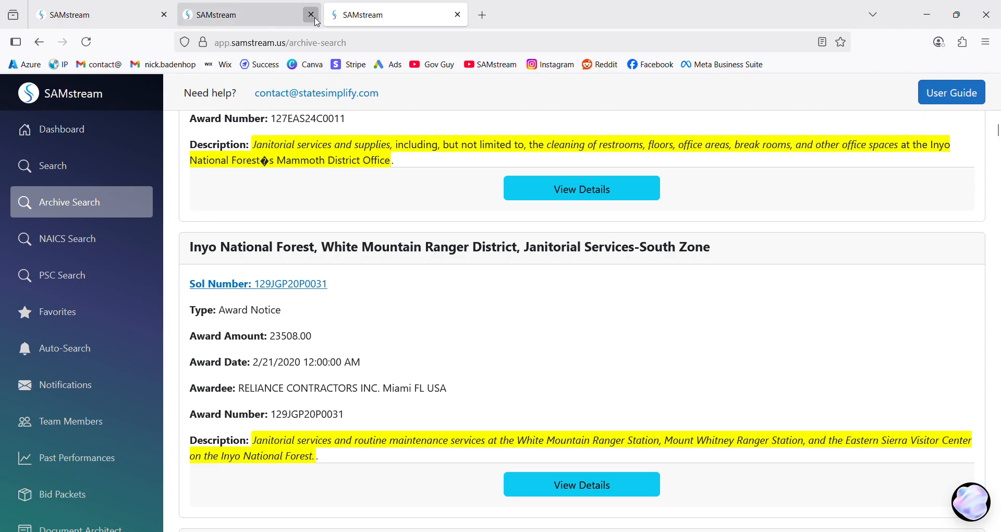
Close the two other SAMstream tabs and go to the bid packets page.
{"action": "left_click", "coordinate": [312, 15]}
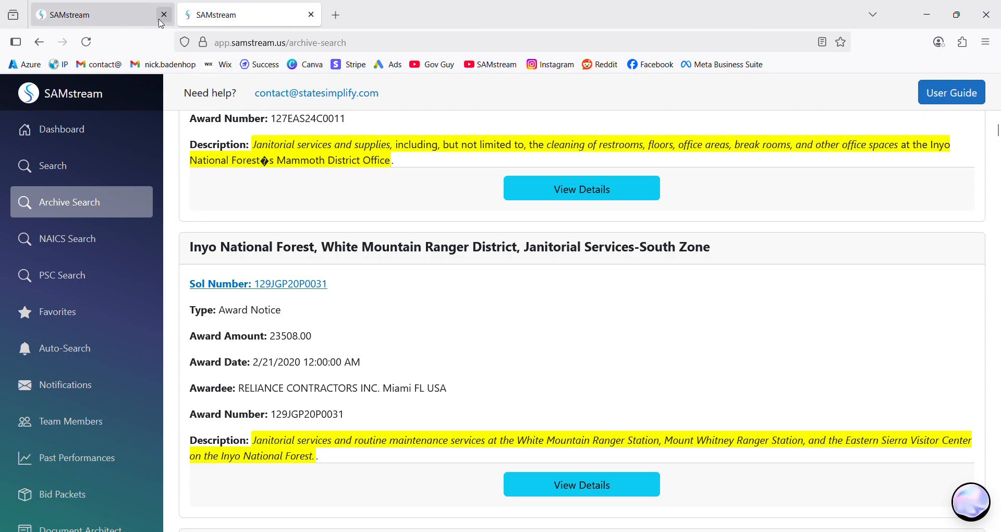
{"action": "left_click", "coordinate": [164, 14]}
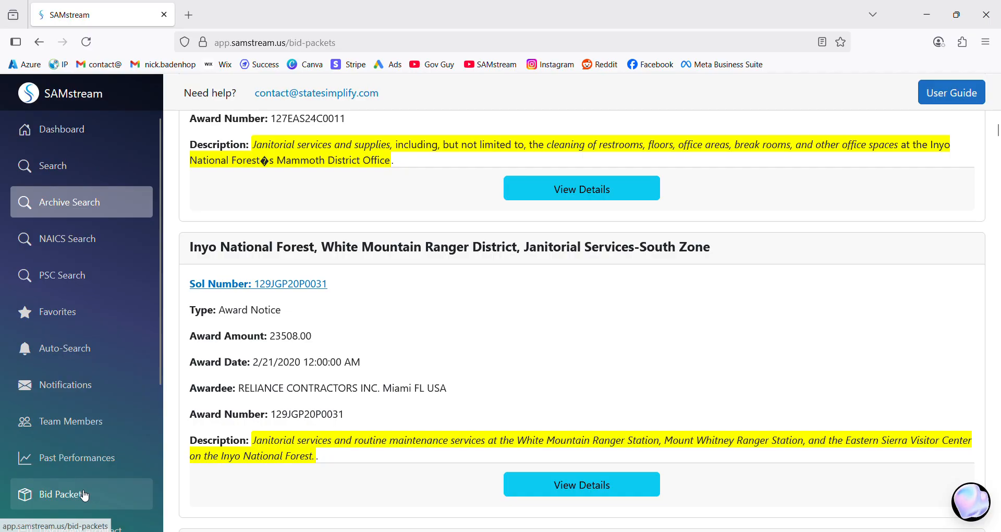
{"action": "left_click", "coordinate": [85, 495]}
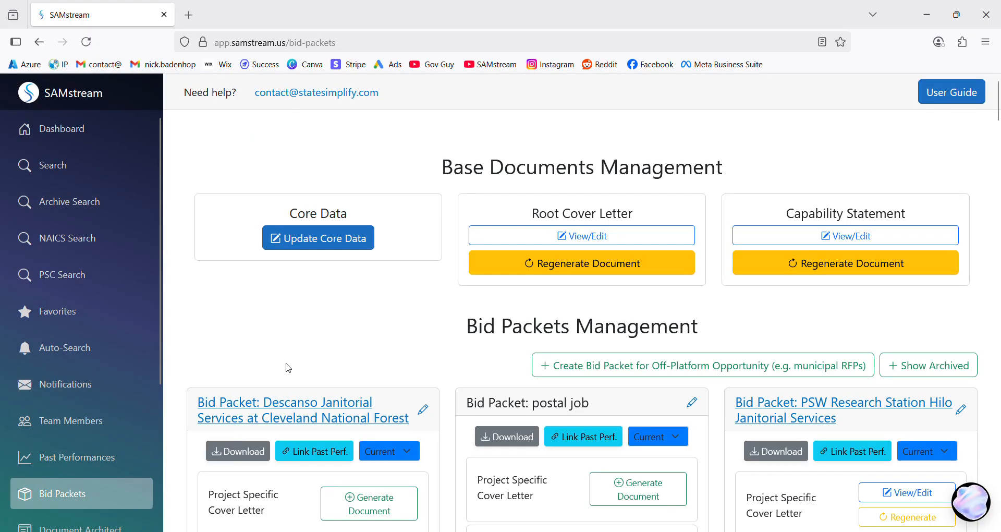
Open the opportunity linked to the Descanso Janitorial Services bid packet and look through its description, history and attachments.
{"action": "scroll", "coordinate": [291, 339], "scroll_direction": "down", "scroll_amount": 10}
{"action": "scroll", "coordinate": [323, 234], "scroll_direction": "up", "scroll_amount": 6}
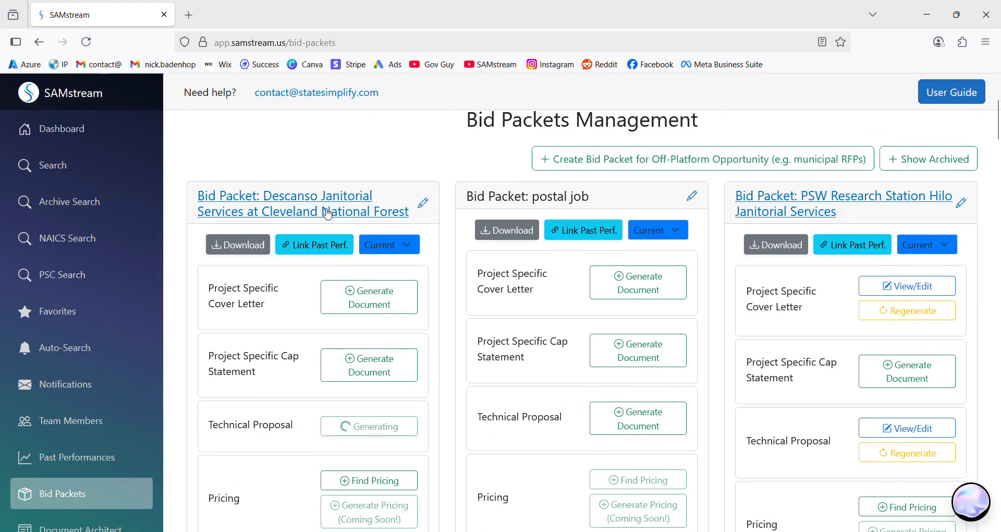
{"action": "left_click", "coordinate": [327, 213]}
{"action": "scroll", "coordinate": [523, 269], "scroll_direction": "down", "scroll_amount": 15}
{"action": "scroll", "coordinate": [531, 280], "scroll_direction": "down", "scroll_amount": 10}
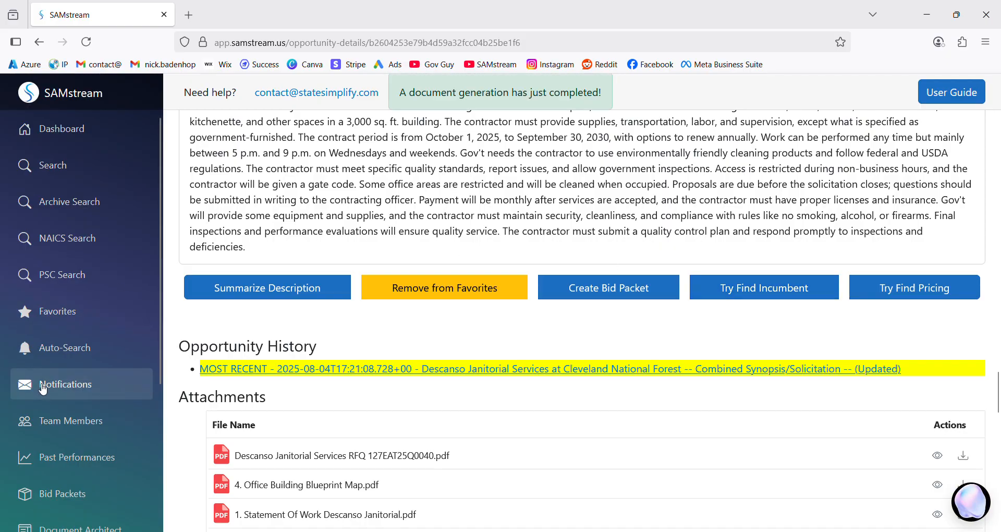
Return to the bid packets, start a project specific cover letter for the Descanso packet and review its prefilled contact and bid details.
{"action": "scroll", "coordinate": [67, 416], "scroll_direction": "down", "scroll_amount": 3}
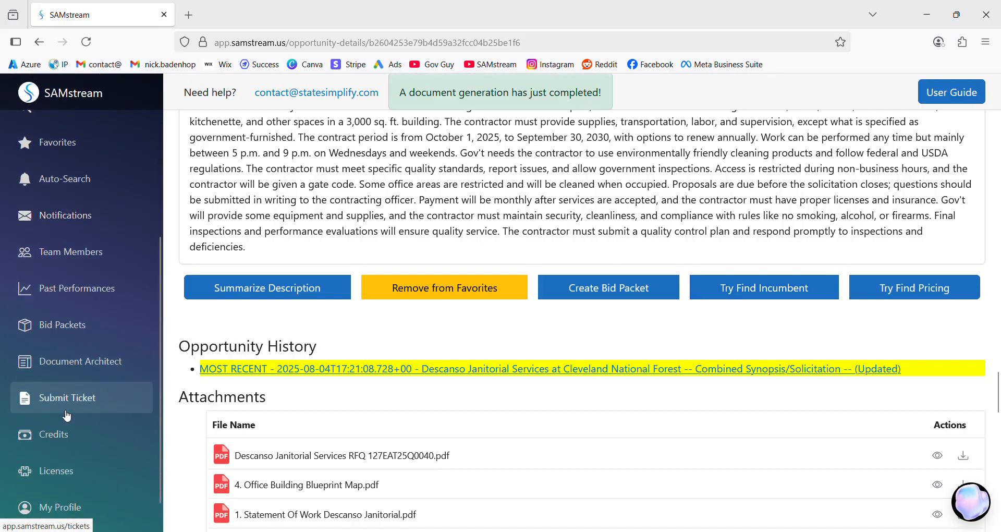
{"action": "left_click", "coordinate": [70, 329]}
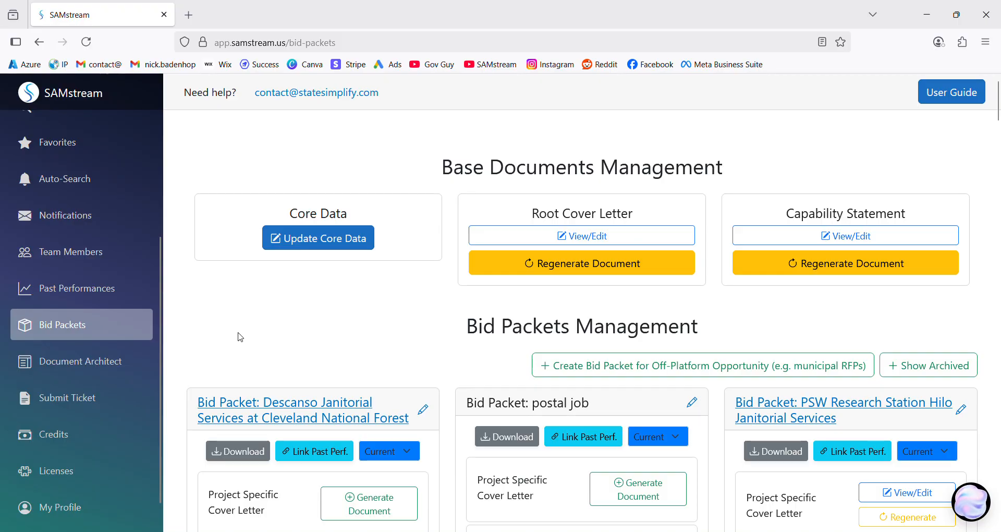
{"action": "scroll", "coordinate": [258, 354], "scroll_direction": "down", "scroll_amount": 6}
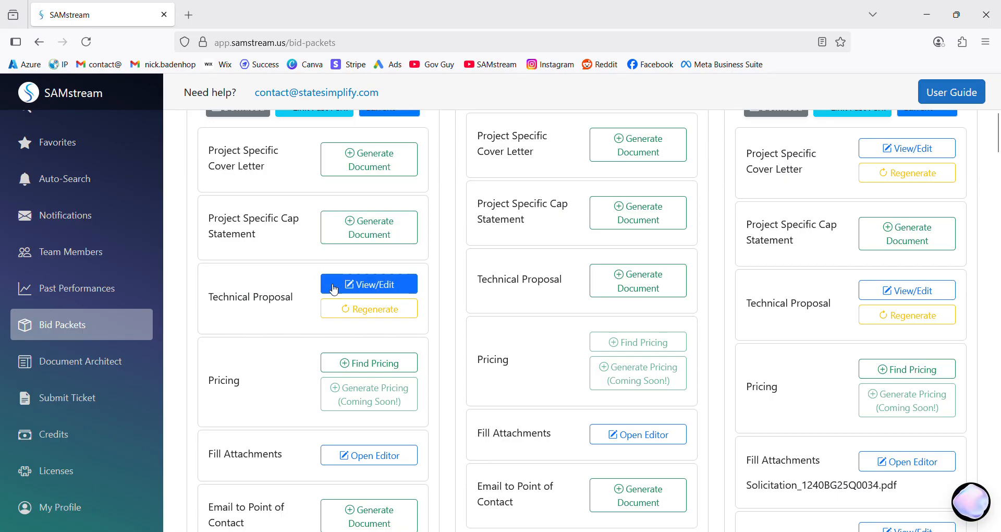
{"action": "left_click", "coordinate": [354, 157]}
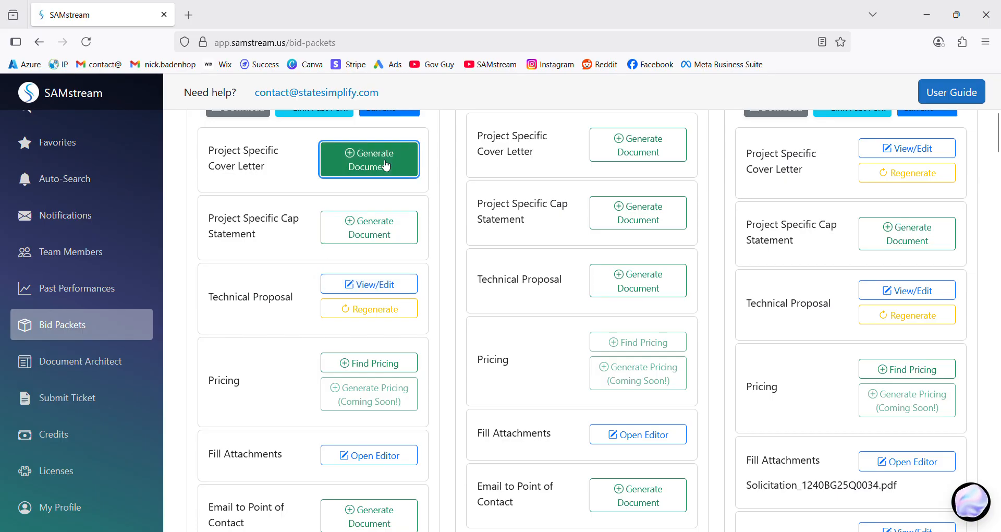
{"action": "left_click_drag", "start_coordinate": [461, 187], "coordinate": [354, 183]}
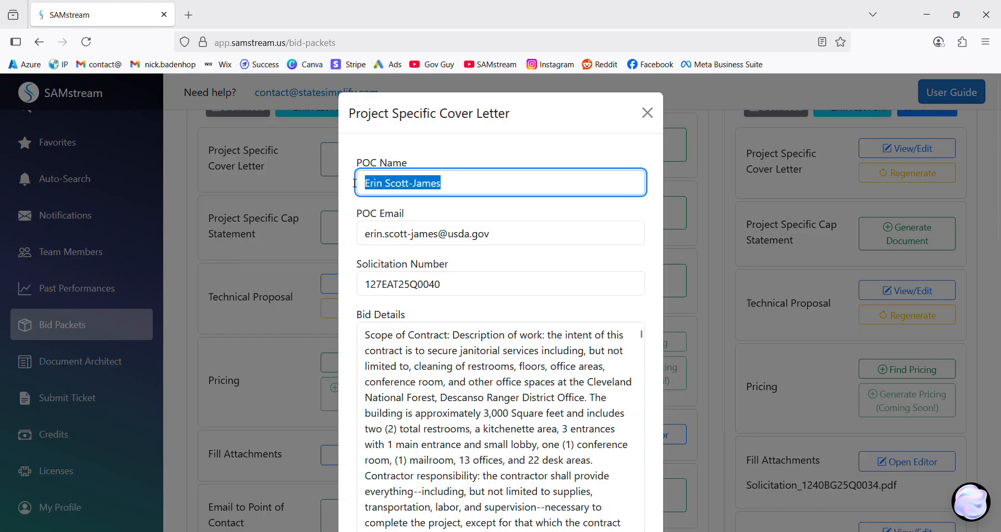
{"action": "scroll", "coordinate": [412, 229], "scroll_direction": "down", "scroll_amount": 3}
{"action": "scroll", "coordinate": [396, 194], "scroll_direction": "down", "scroll_amount": 5}
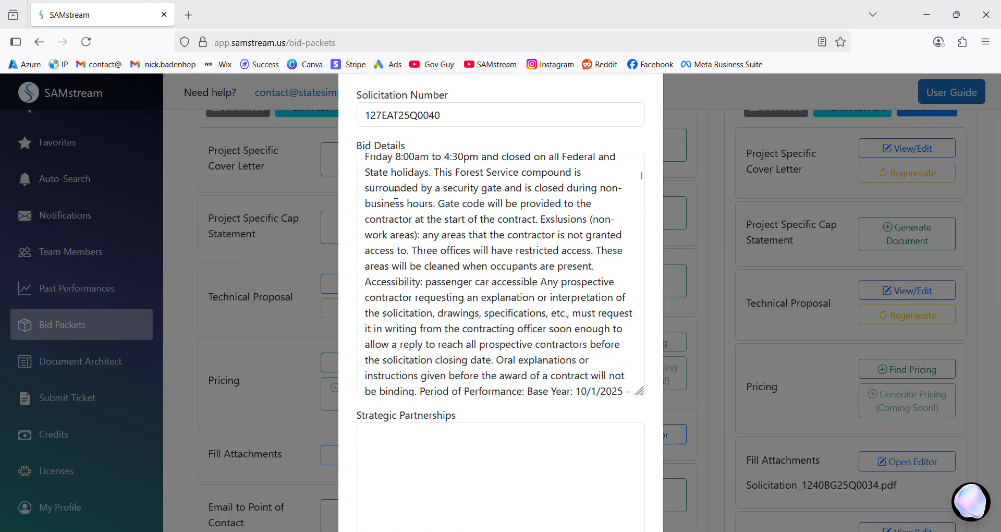
{"action": "scroll", "coordinate": [412, 317], "scroll_direction": "down", "scroll_amount": 5}
{"action": "scroll", "coordinate": [445, 413], "scroll_direction": "up", "scroll_amount": 5}
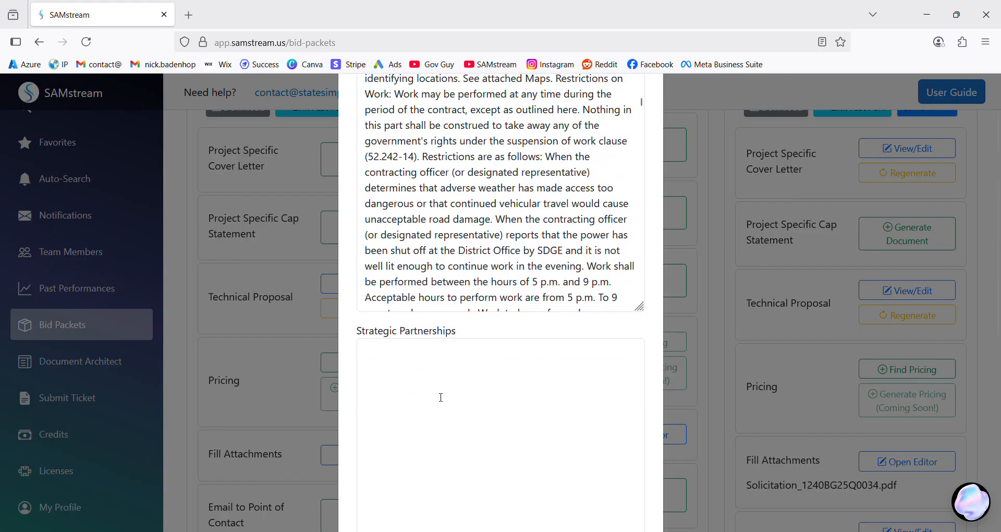
Leave the partnerships and services fields empty, set the proposal validity period to 60 and generate the Descanso cover letter.
{"action": "left_click", "coordinate": [405, 372]}
{"action": "scroll", "coordinate": [405, 372], "scroll_direction": "down", "scroll_amount": 3}
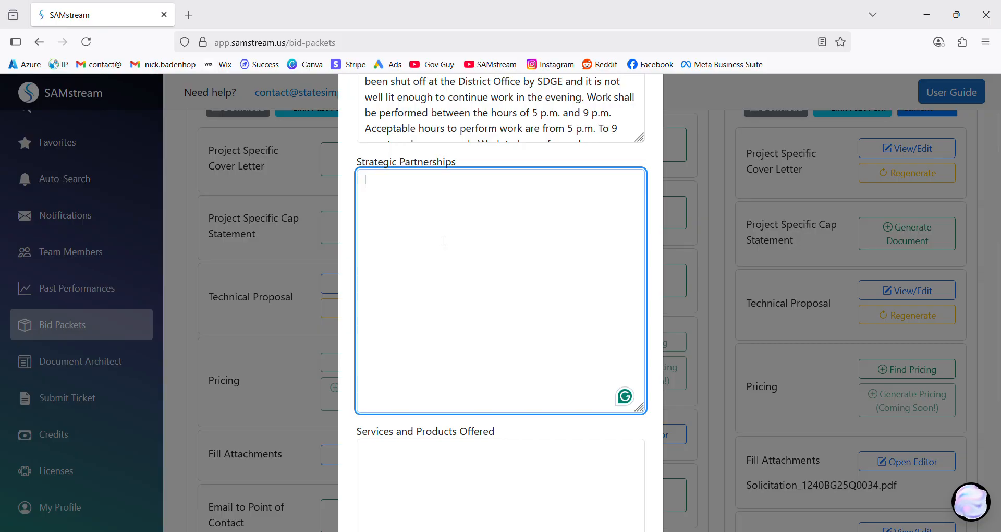
{"action": "scroll", "coordinate": [453, 277], "scroll_direction": "down", "scroll_amount": 4}
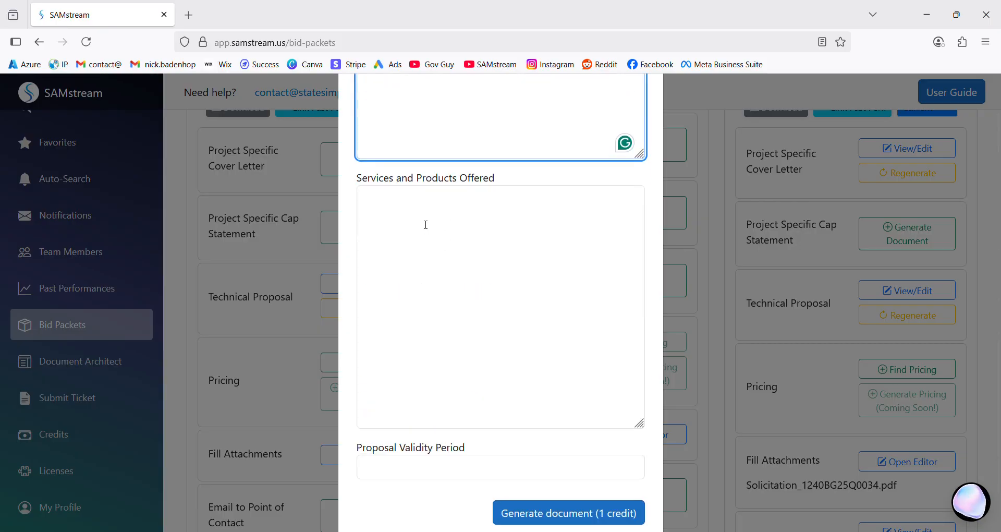
{"action": "scroll", "coordinate": [425, 313], "scroll_direction": "down", "scroll_amount": 4}
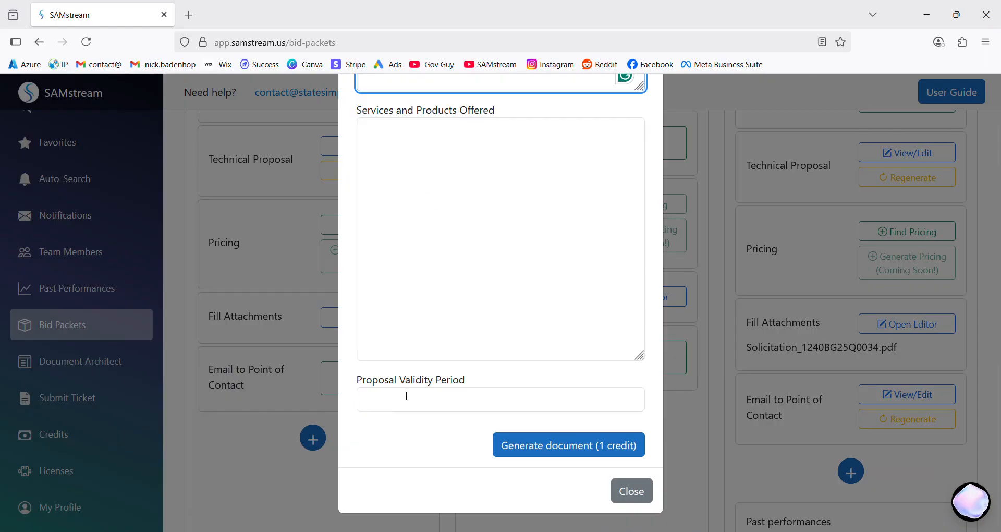
{"action": "left_click", "coordinate": [405, 401]}
{"action": "type", "text": "60"}
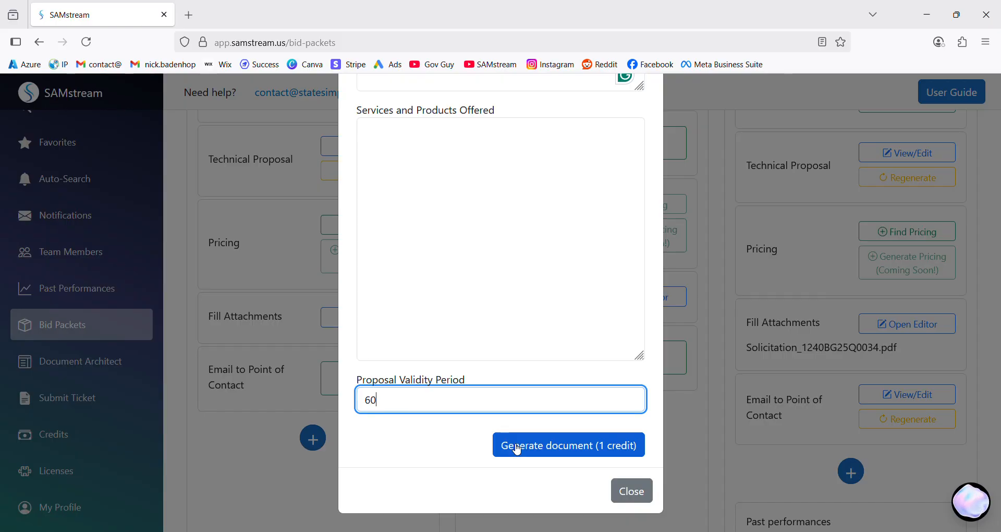
{"action": "left_click", "coordinate": [517, 449]}
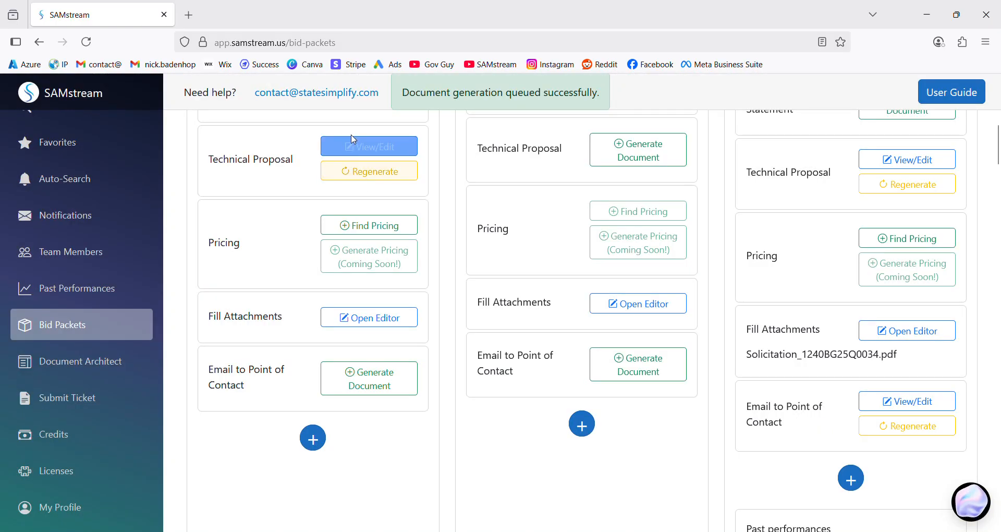
Open the Descanso packet's generated technical proposal for editing and set the document zoom to 150%.
{"action": "scroll", "coordinate": [352, 139], "scroll_direction": "up", "scroll_amount": 3}
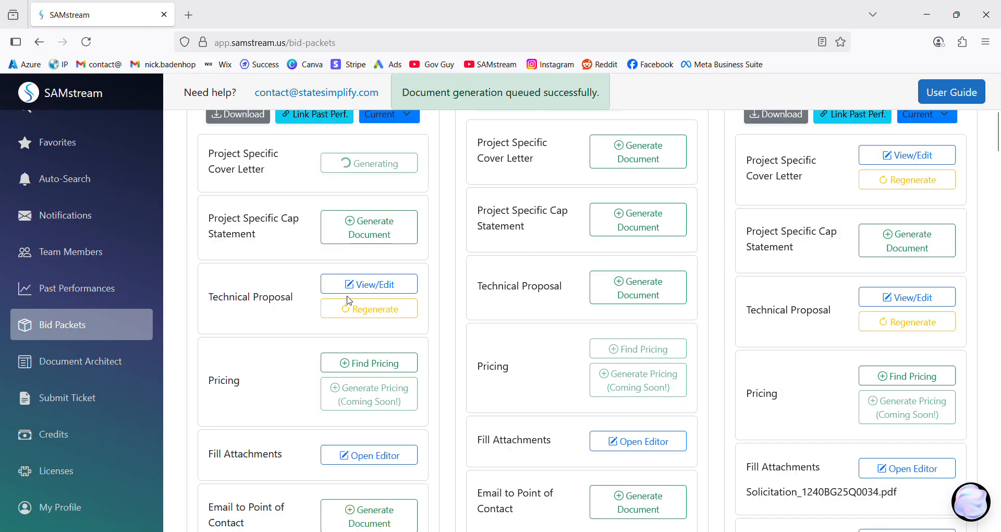
{"action": "left_click", "coordinate": [361, 287]}
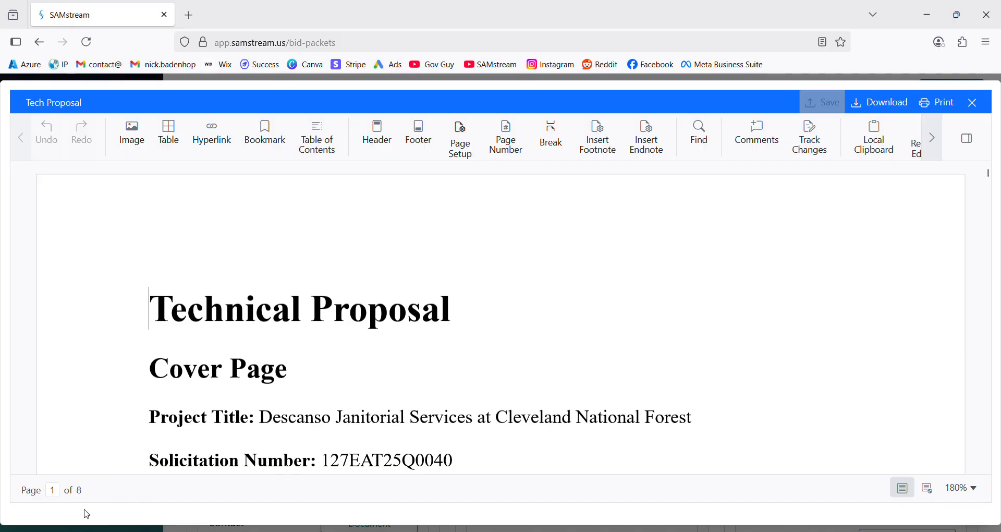
{"action": "left_click", "coordinate": [959, 489]}
{"action": "left_click", "coordinate": [932, 346]}
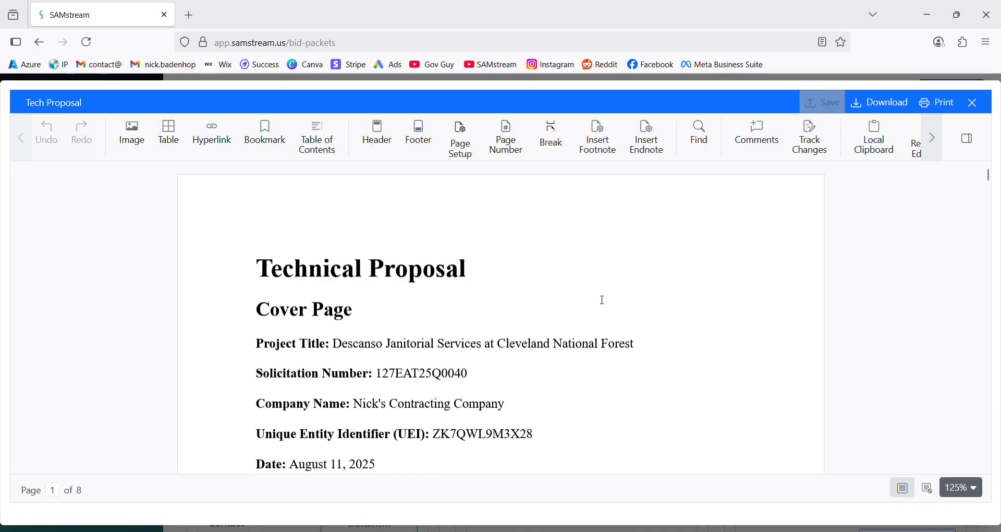
{"action": "left_click", "coordinate": [965, 486]}
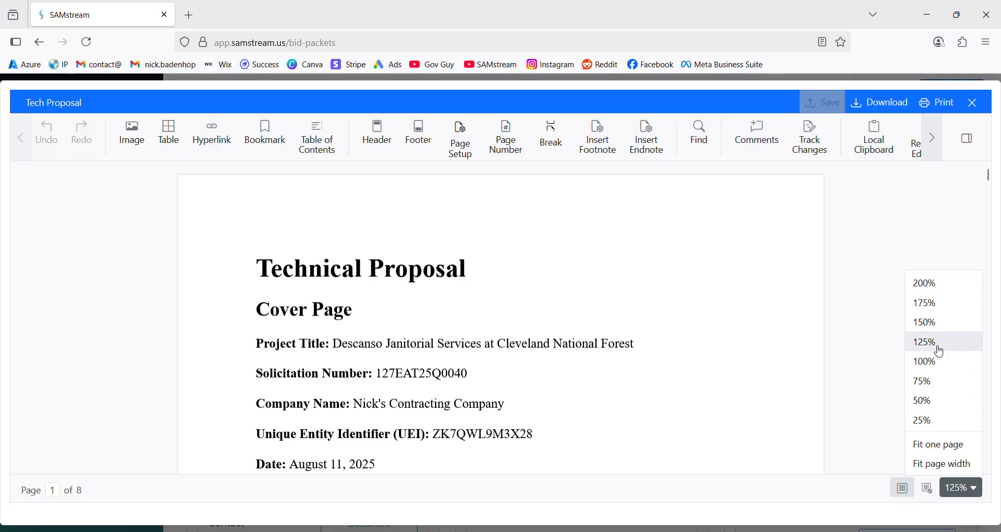
{"action": "left_click", "coordinate": [938, 327]}
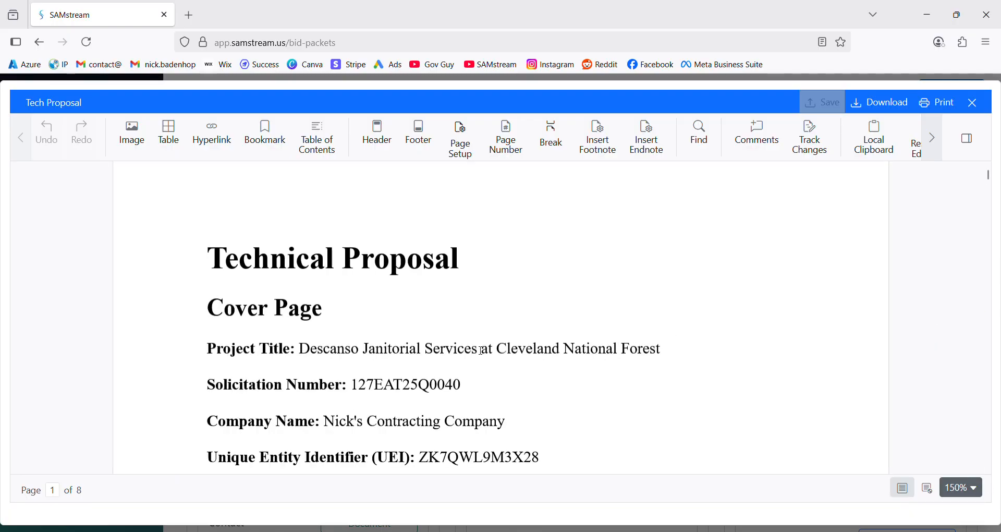
Review the technical proposal's cover page, checking the company name and Unique Entity Identifier.
{"action": "scroll", "coordinate": [339, 359], "scroll_direction": "down", "scroll_amount": 1}
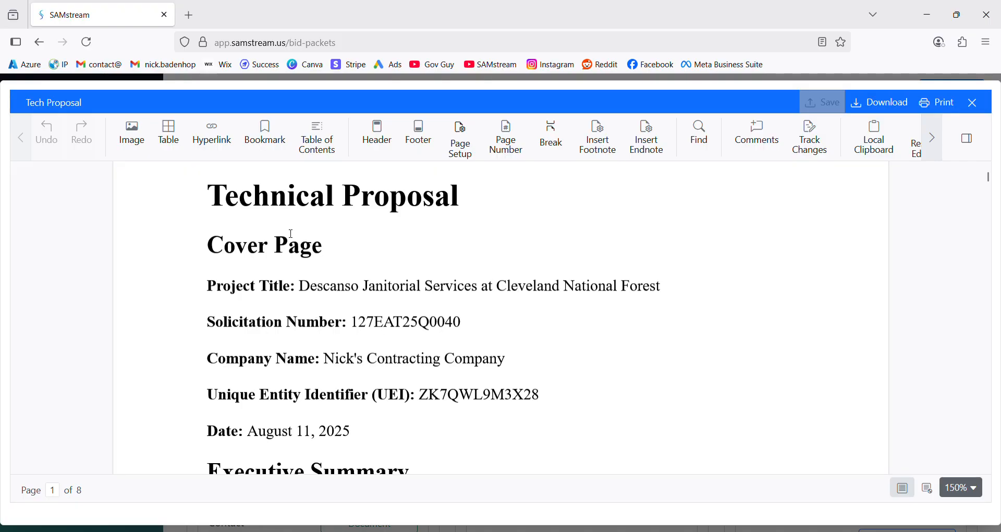
{"action": "scroll", "coordinate": [291, 233], "scroll_direction": "down", "scroll_amount": 1}
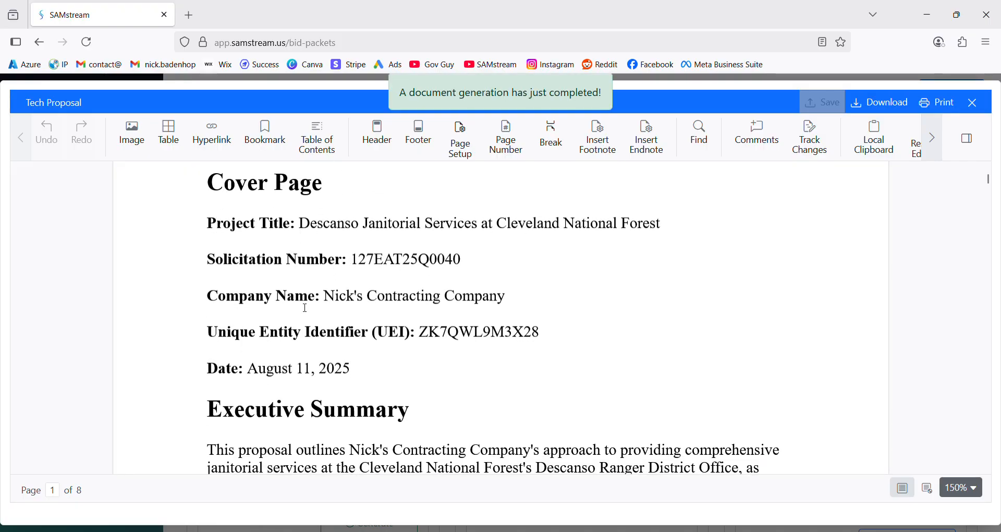
{"action": "left_click_drag", "start_coordinate": [324, 296], "coordinate": [489, 298]}
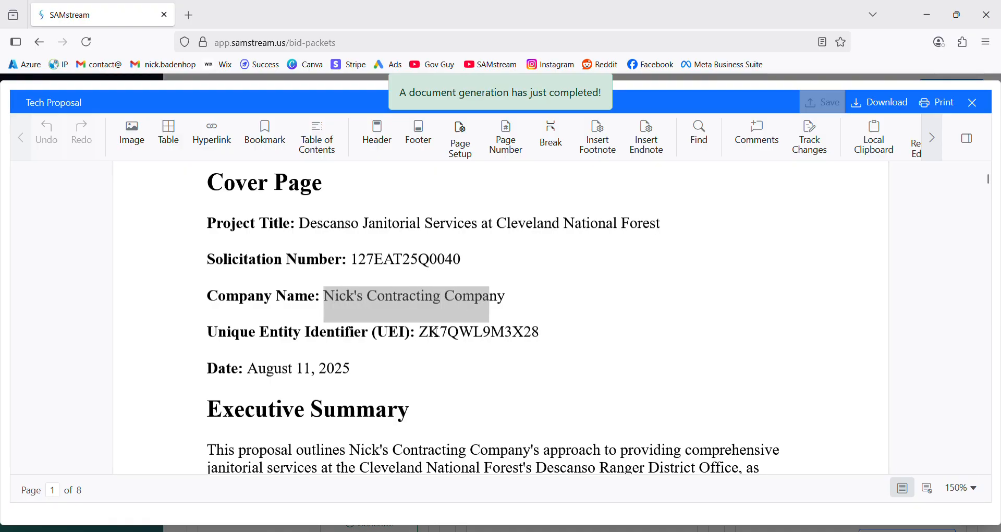
{"action": "double_click", "coordinate": [435, 332]}
{"action": "scroll", "coordinate": [500, 365], "scroll_direction": "down", "scroll_amount": 3}
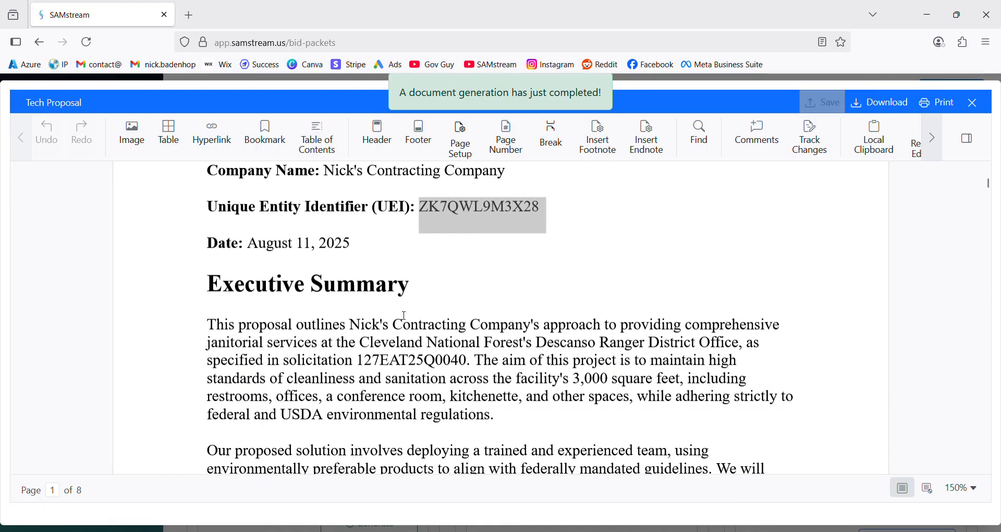
Change the date on the technical proposal's cover page to August 7, 2025.
{"action": "left_click", "coordinate": [333, 279]}
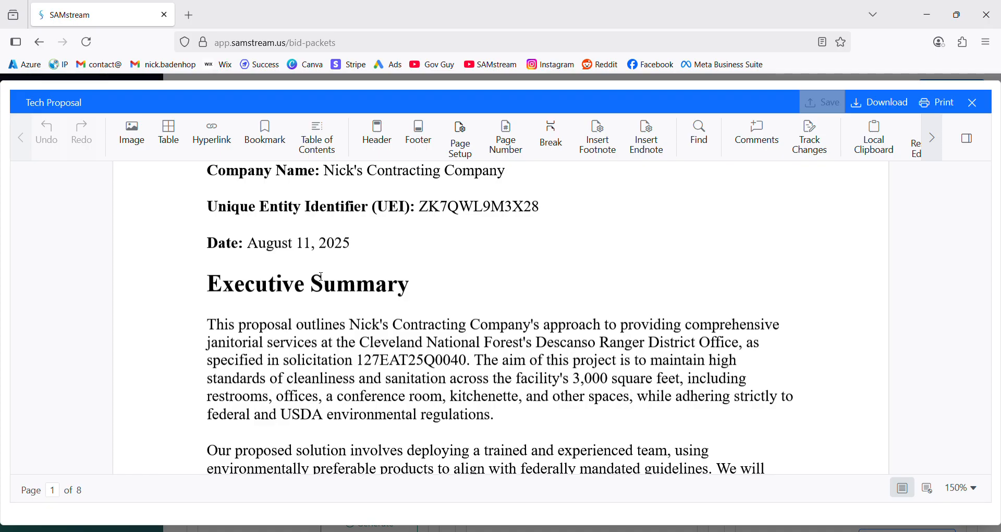
{"action": "key", "text": "BackSpace"}
{"action": "key", "text": "BackSpace"}
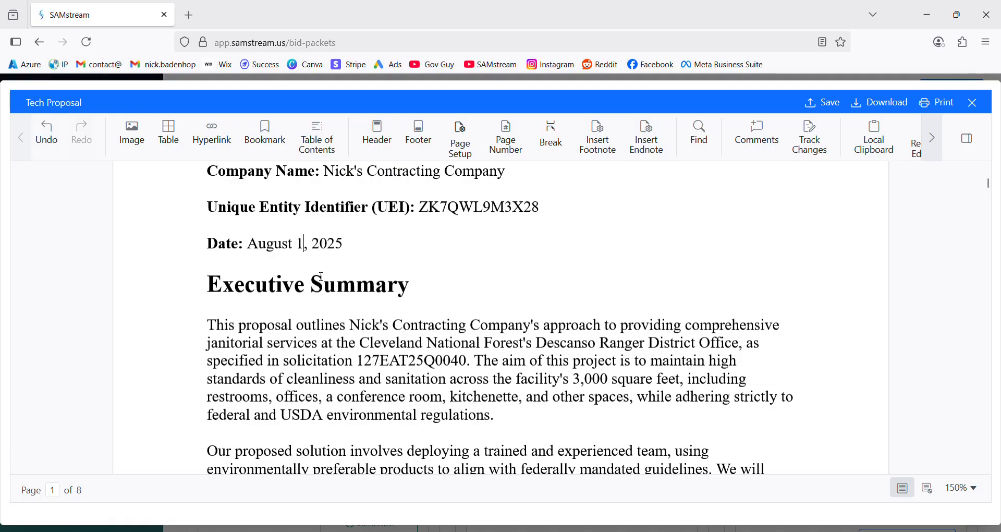
{"action": "type", "text": "7"}
Read through the Executive Summary of the technical proposal, highlighting its first paragraph.
{"action": "scroll", "coordinate": [230, 321], "scroll_direction": "down", "scroll_amount": 2}
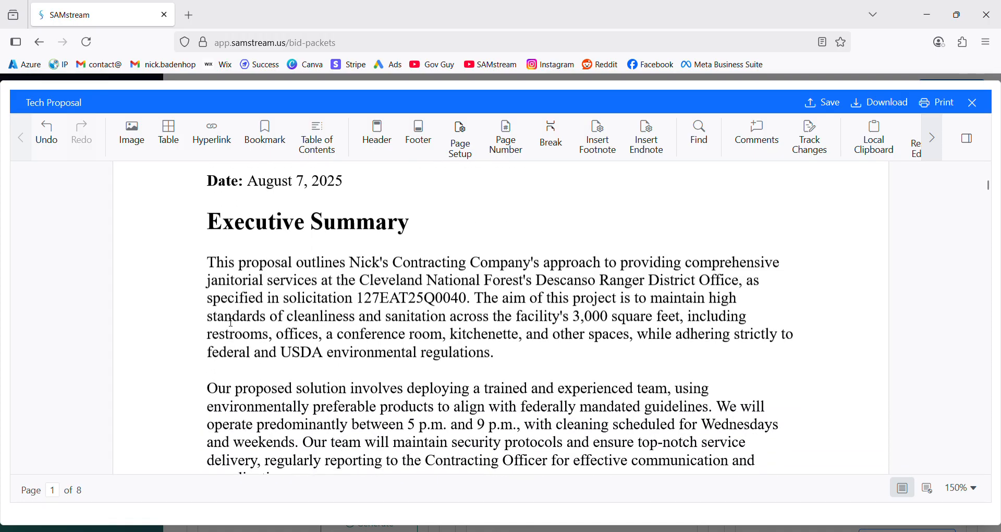
{"action": "left_click_drag", "start_coordinate": [206, 262], "coordinate": [721, 369]}
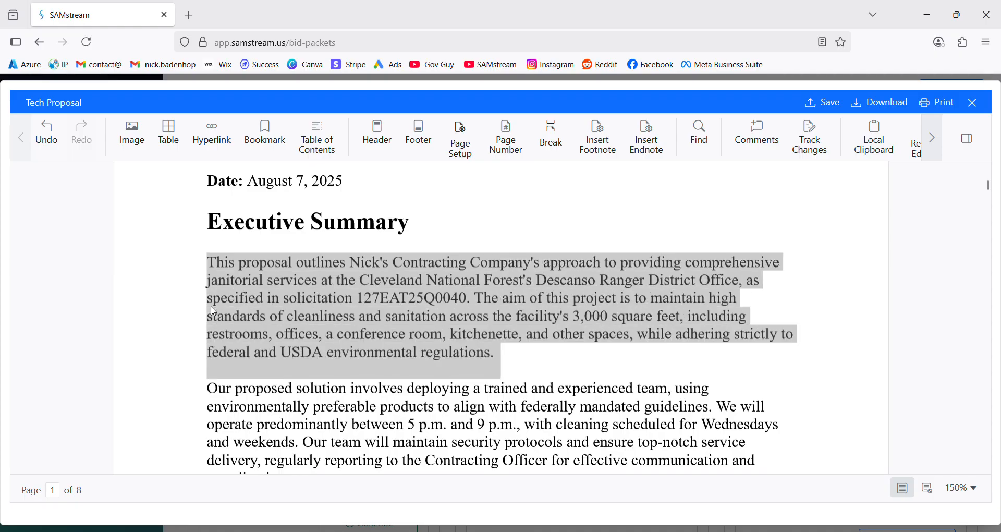
{"action": "scroll", "coordinate": [188, 329], "scroll_direction": "down", "scroll_amount": 2}
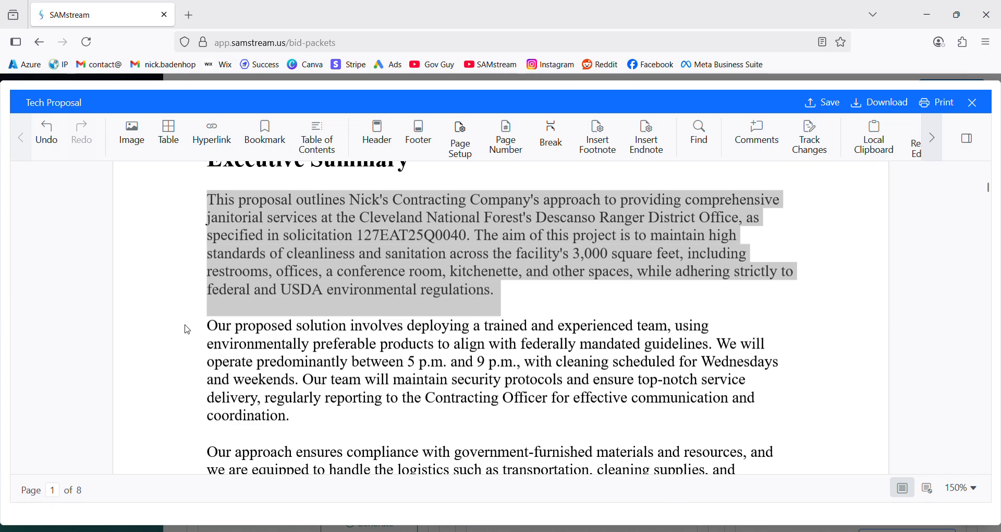
{"action": "scroll", "coordinate": [187, 329], "scroll_direction": "down", "scroll_amount": 4}
{"action": "scroll", "coordinate": [187, 330], "scroll_direction": "up", "scroll_amount": 6}
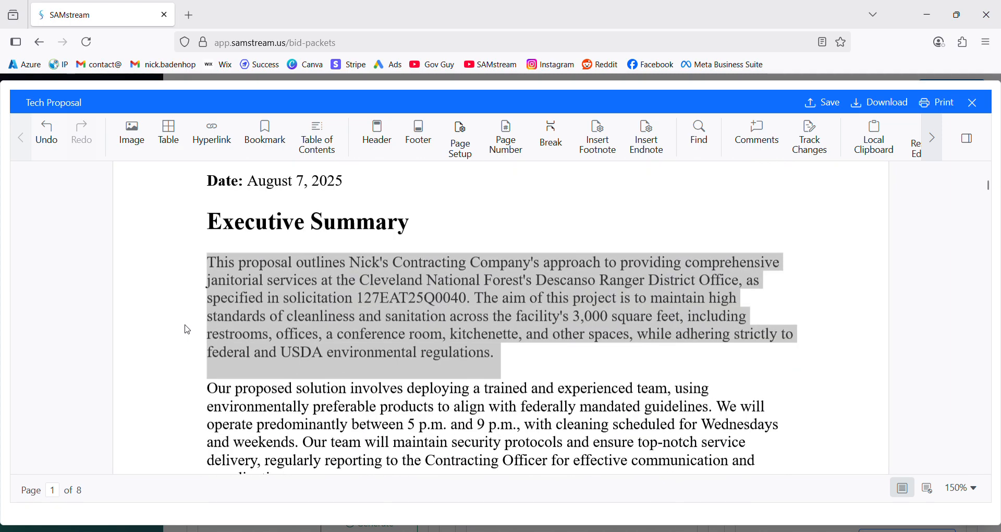
Review the Project Overview under Project Understanding and Background, highlighting its opening paragraph about the ranger office's requirements.
{"action": "left_click", "coordinate": [188, 330]}
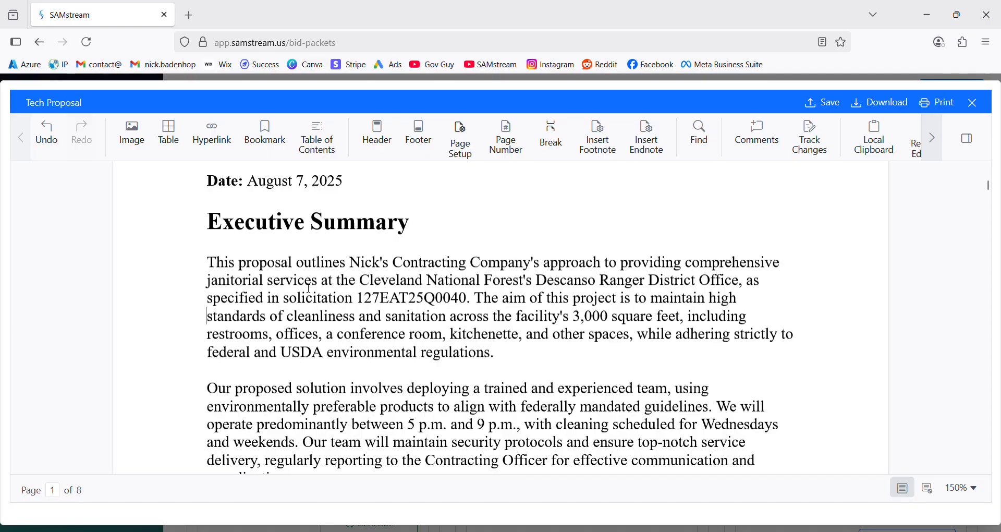
{"action": "scroll", "coordinate": [314, 282], "scroll_direction": "down", "scroll_amount": 5}
{"action": "scroll", "coordinate": [310, 288], "scroll_direction": "down", "scroll_amount": 4}
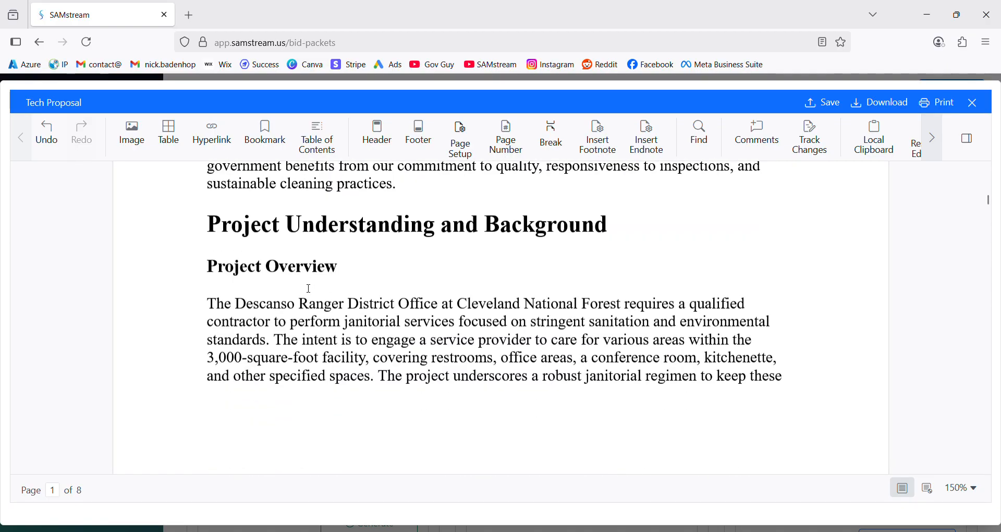
{"action": "scroll", "coordinate": [309, 288], "scroll_direction": "down", "scroll_amount": 1}
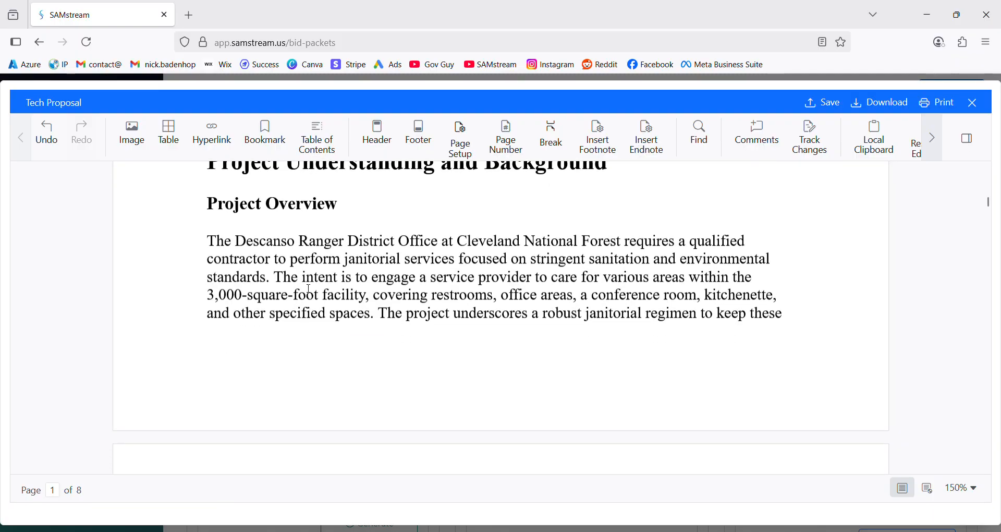
{"action": "left_click_drag", "start_coordinate": [208, 242], "coordinate": [784, 335]}
Read the Company Background and Methodology sections of the proposal, highlighting the company's experience and core values text.
{"action": "scroll", "coordinate": [396, 331], "scroll_direction": "down", "scroll_amount": 7}
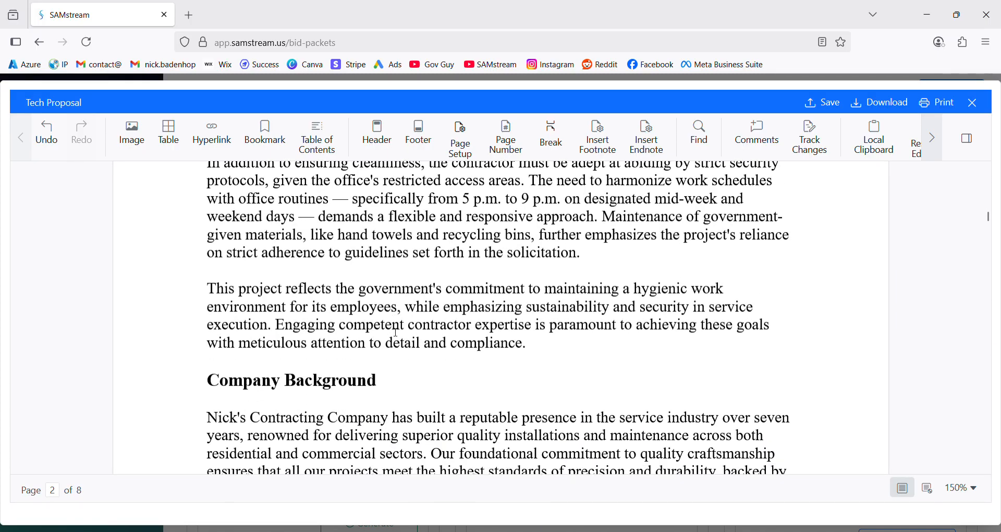
{"action": "scroll", "coordinate": [396, 332], "scroll_direction": "up", "scroll_amount": 2}
{"action": "scroll", "coordinate": [396, 332], "scroll_direction": "down", "scroll_amount": 4}
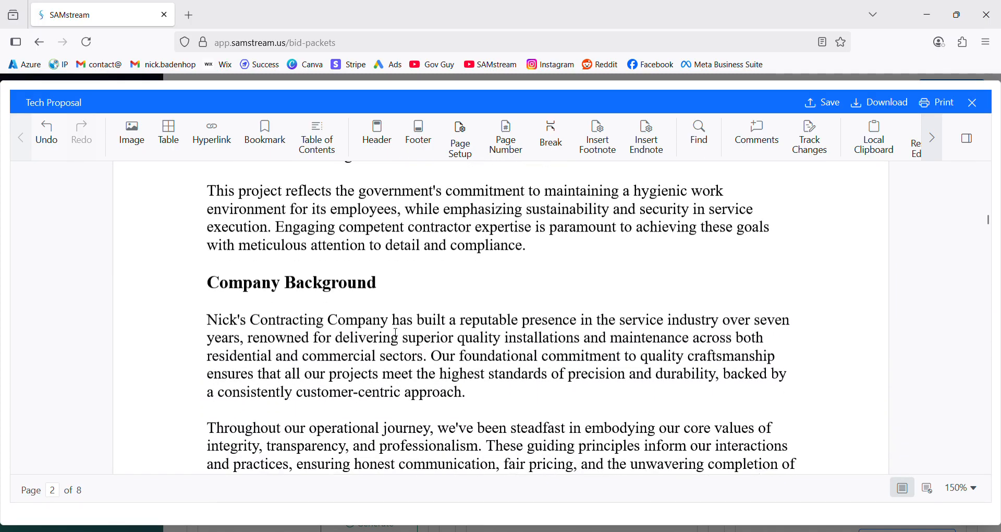
{"action": "left_click_drag", "start_coordinate": [208, 290], "coordinate": [757, 440]}
{"action": "scroll", "coordinate": [484, 341], "scroll_direction": "down", "scroll_amount": 6}
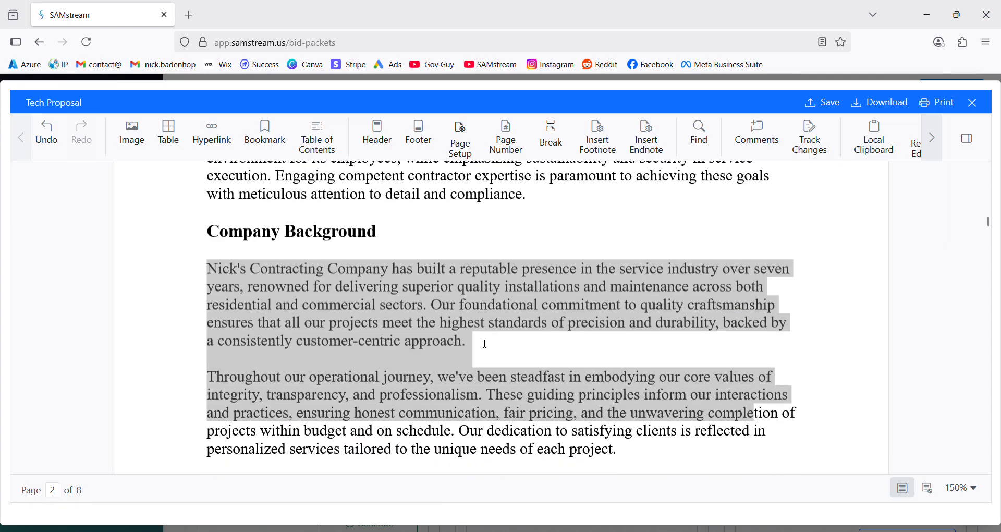
{"action": "scroll", "coordinate": [485, 343], "scroll_direction": "down", "scroll_amount": 2}
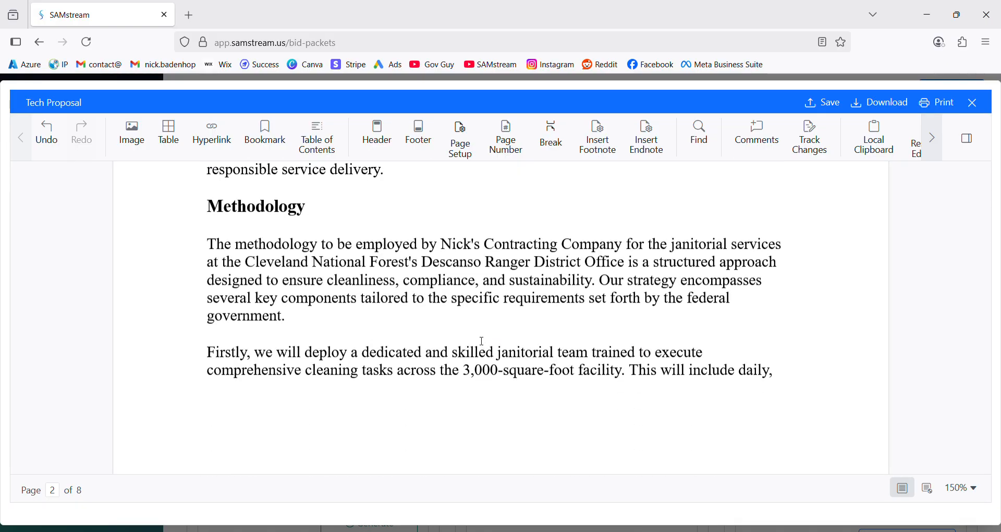
{"action": "scroll", "coordinate": [482, 340], "scroll_direction": "down", "scroll_amount": 5}
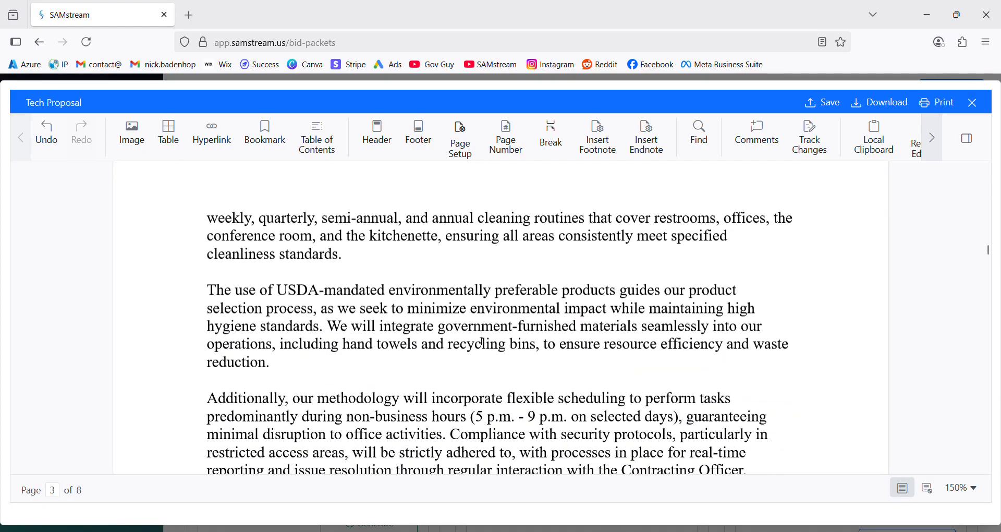
Check the Schedule of Work section, highlighting the cleaning days and hours, the bi-weekly sessions and the start of the daily tasks.
{"action": "scroll", "coordinate": [482, 341], "scroll_direction": "down", "scroll_amount": 5}
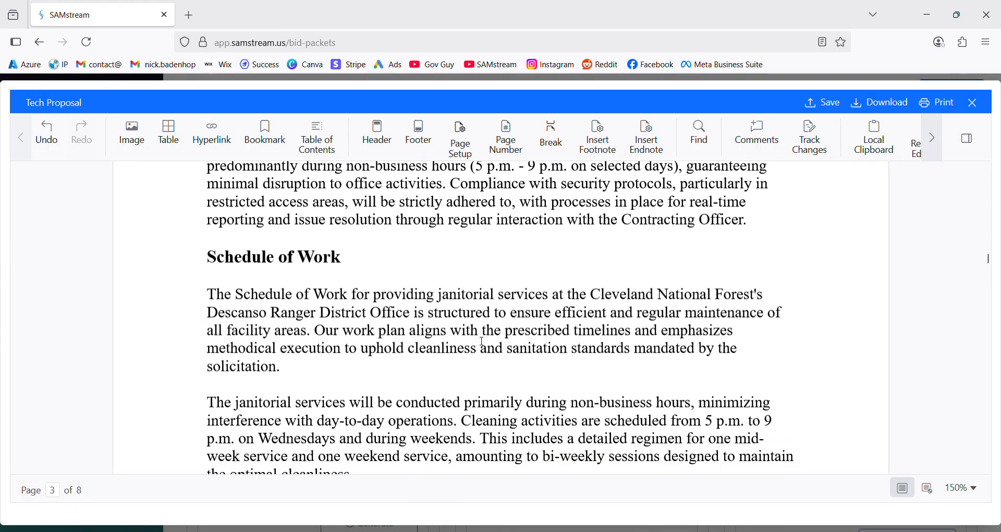
{"action": "scroll", "coordinate": [482, 342], "scroll_direction": "down", "scroll_amount": 3}
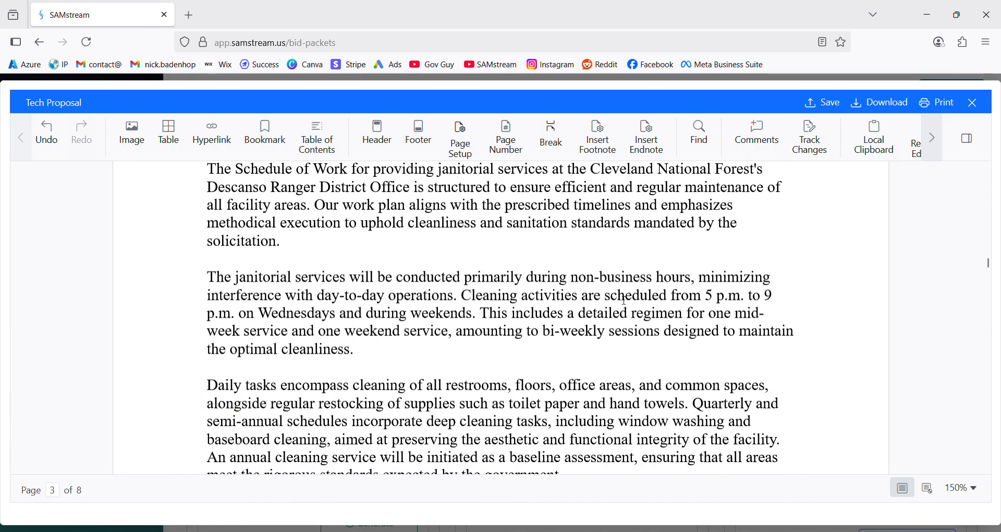
{"action": "left_click_drag", "start_coordinate": [463, 296], "coordinate": [787, 315]}
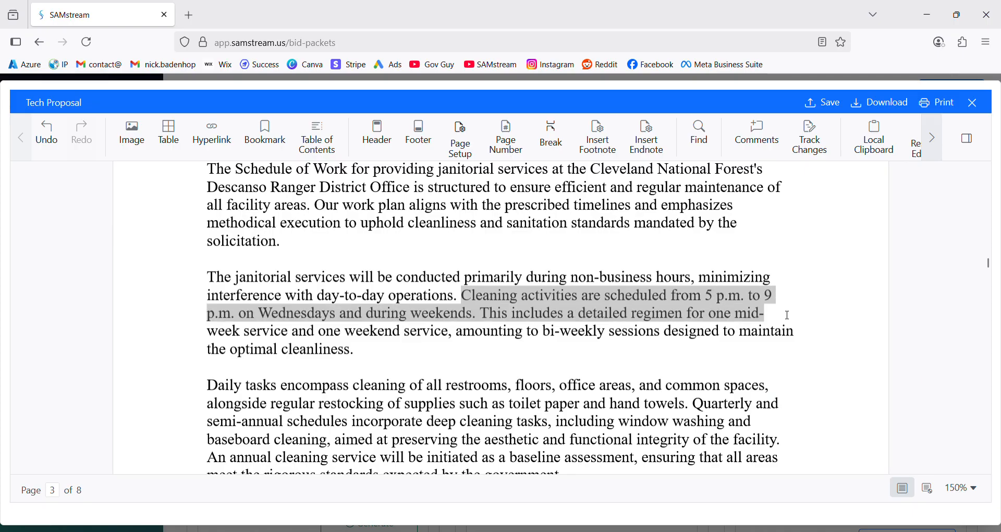
{"action": "left_click_drag", "start_coordinate": [787, 315], "coordinate": [786, 339]}
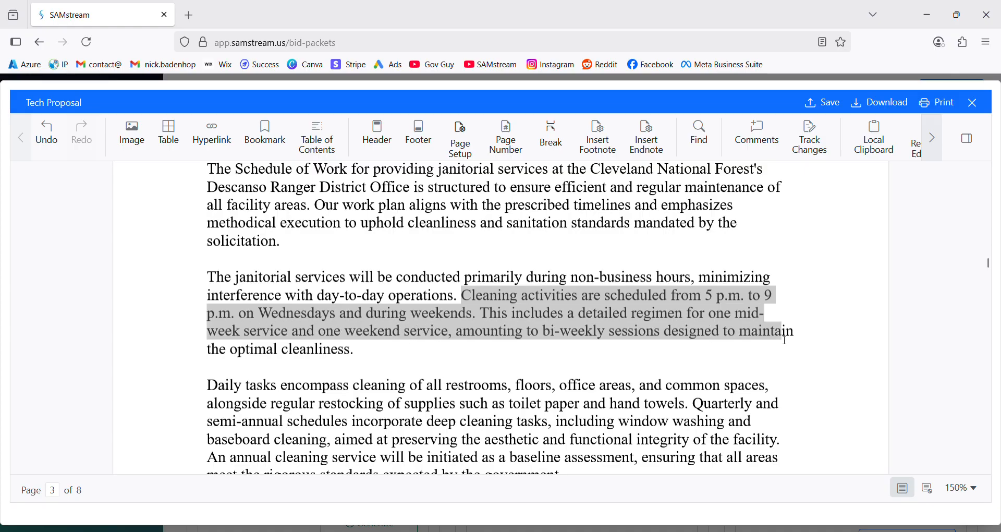
{"action": "left_click_drag", "start_coordinate": [217, 387], "coordinate": [308, 394]}
{"action": "scroll", "coordinate": [311, 394], "scroll_direction": "down", "scroll_amount": 3}
{"action": "scroll", "coordinate": [313, 394], "scroll_direction": "down", "scroll_amount": 1}
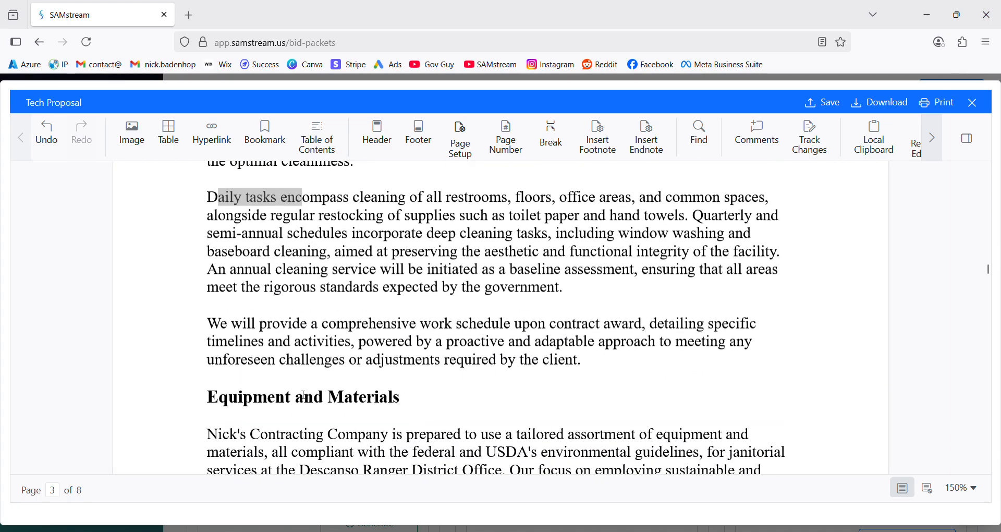
Review the Equipment and Materials section, highlighting the list of government-furnished supplies such as hand soap, paper towels and light bulbs.
{"action": "scroll", "coordinate": [182, 374], "scroll_direction": "down", "scroll_amount": 1}
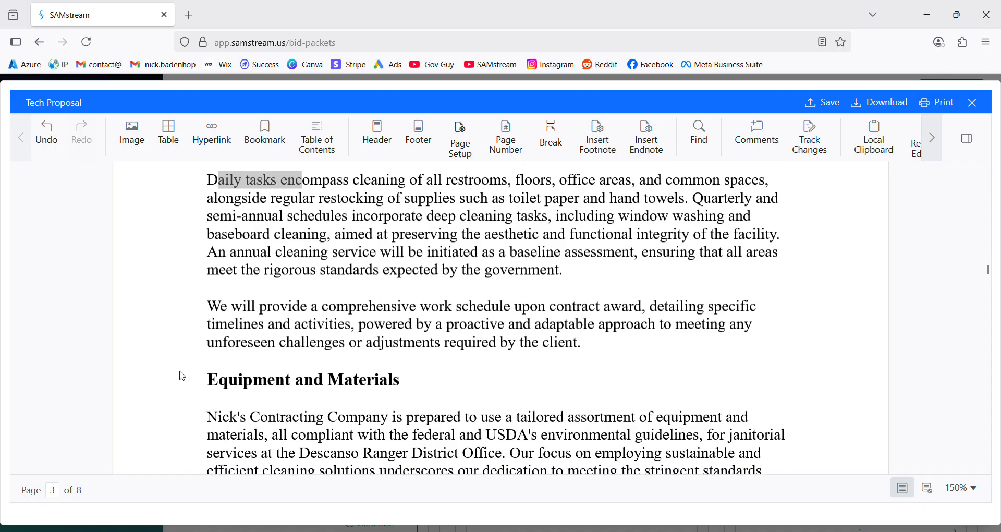
{"action": "scroll", "coordinate": [182, 375], "scroll_direction": "down", "scroll_amount": 5}
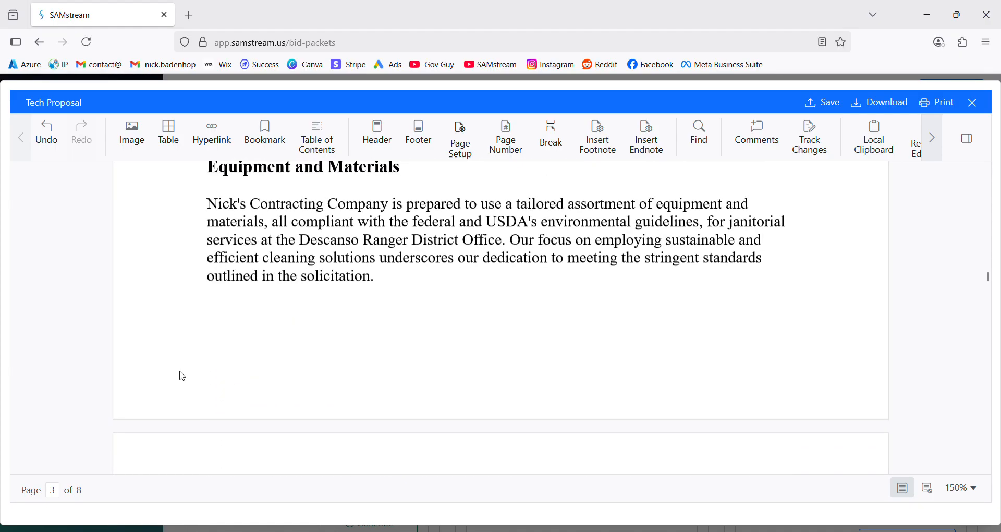
{"action": "scroll", "coordinate": [182, 375], "scroll_direction": "down", "scroll_amount": 4}
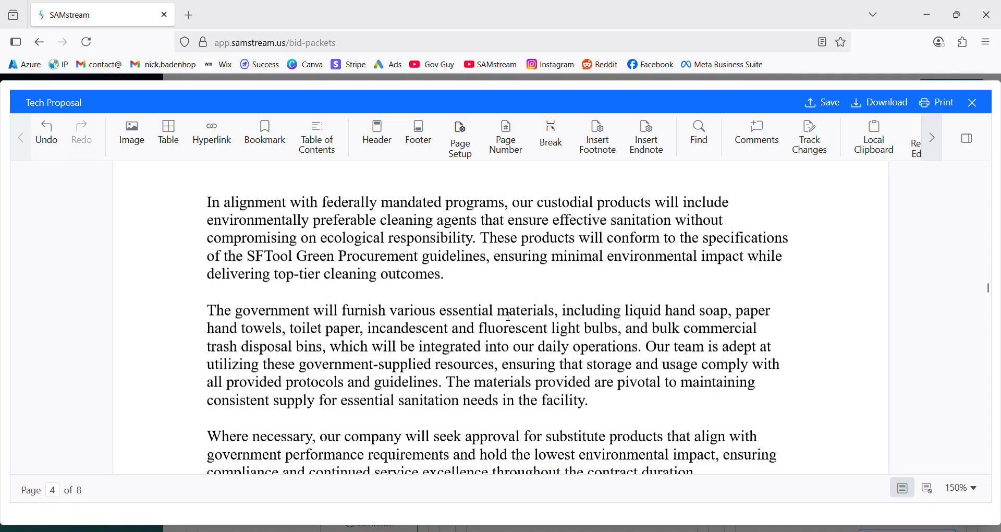
{"action": "left_click_drag", "start_coordinate": [566, 316], "coordinate": [794, 334]}
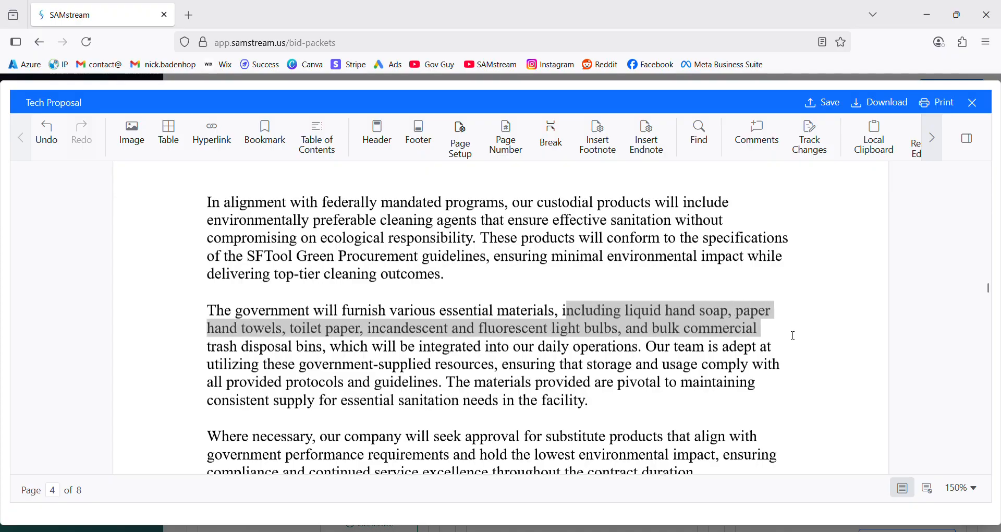
{"action": "left_click_drag", "start_coordinate": [793, 335], "coordinate": [794, 354]}
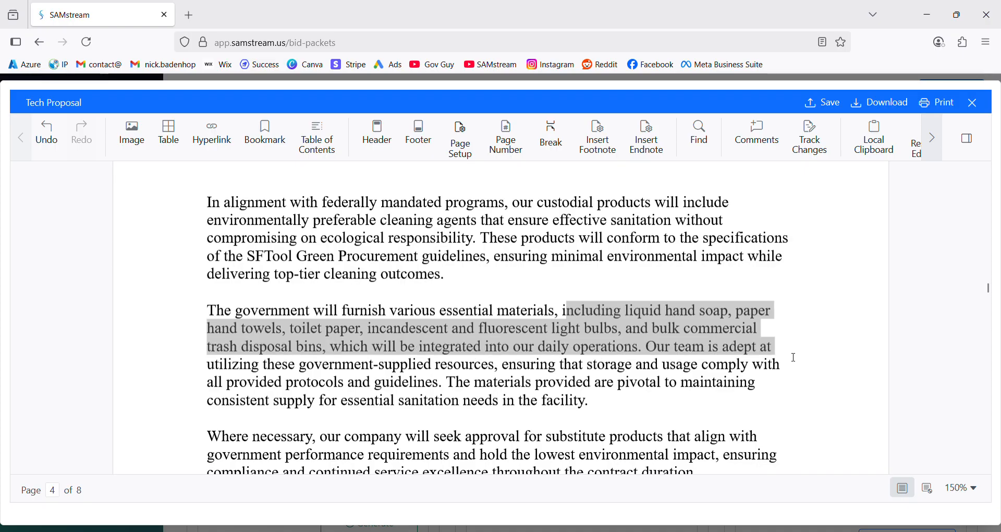
Examine Safety and Environmental Considerations, highlighting the references to USDA regulations, EPA's comprehensive Procurement Guidelines and Green Procurement guidelines.
{"action": "scroll", "coordinate": [787, 352], "scroll_direction": "down", "scroll_amount": 5}
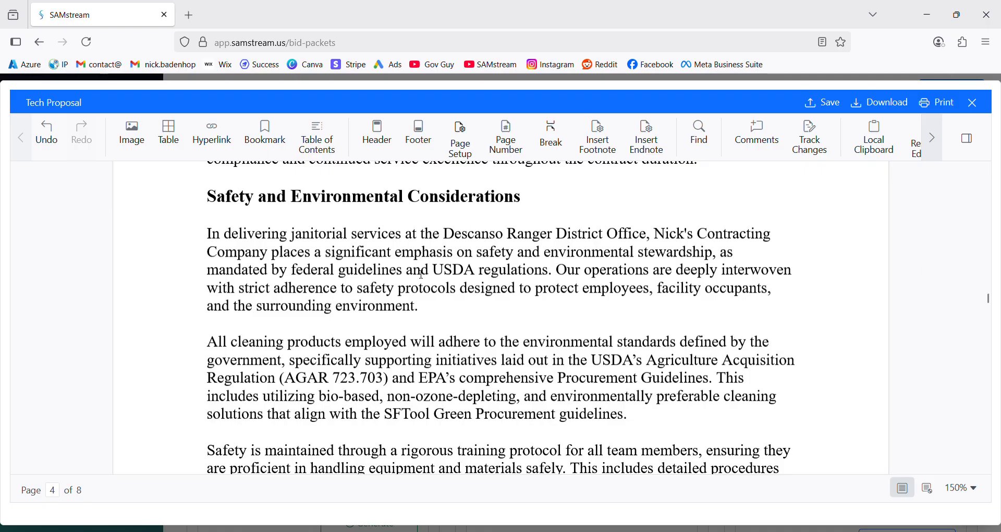
{"action": "left_click_drag", "start_coordinate": [432, 270], "coordinate": [522, 272]}
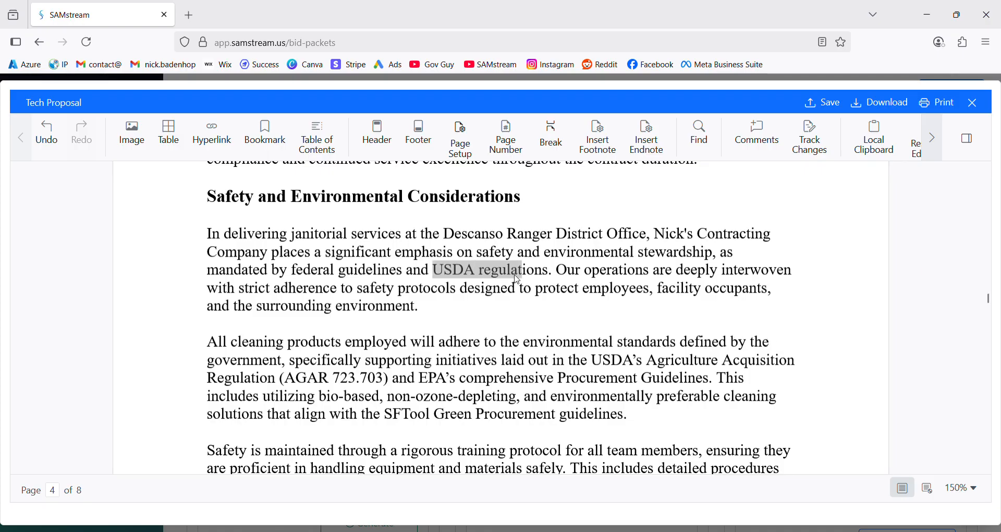
{"action": "left_click_drag", "start_coordinate": [418, 383], "coordinate": [708, 385]}
{"action": "scroll", "coordinate": [464, 346], "scroll_direction": "down", "scroll_amount": 5}
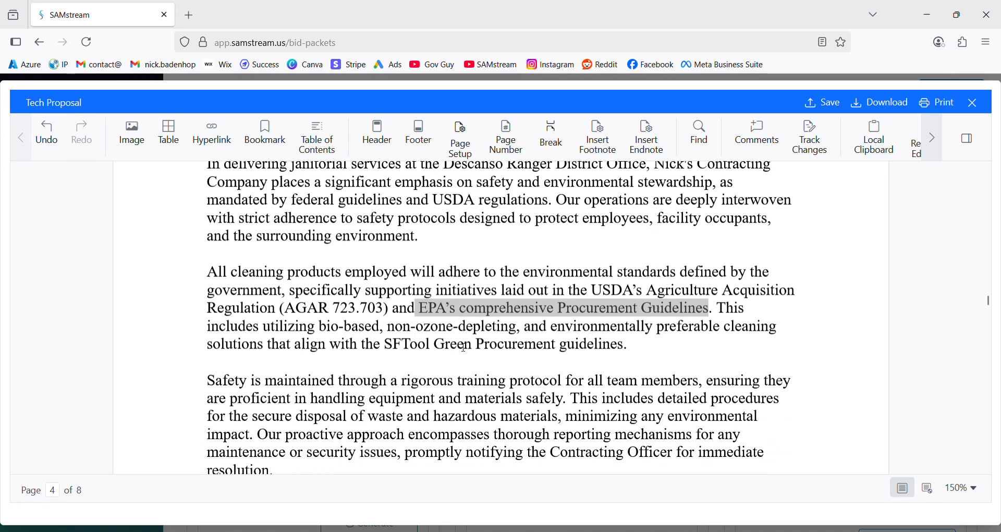
{"action": "left_click_drag", "start_coordinate": [431, 226], "coordinate": [634, 237]}
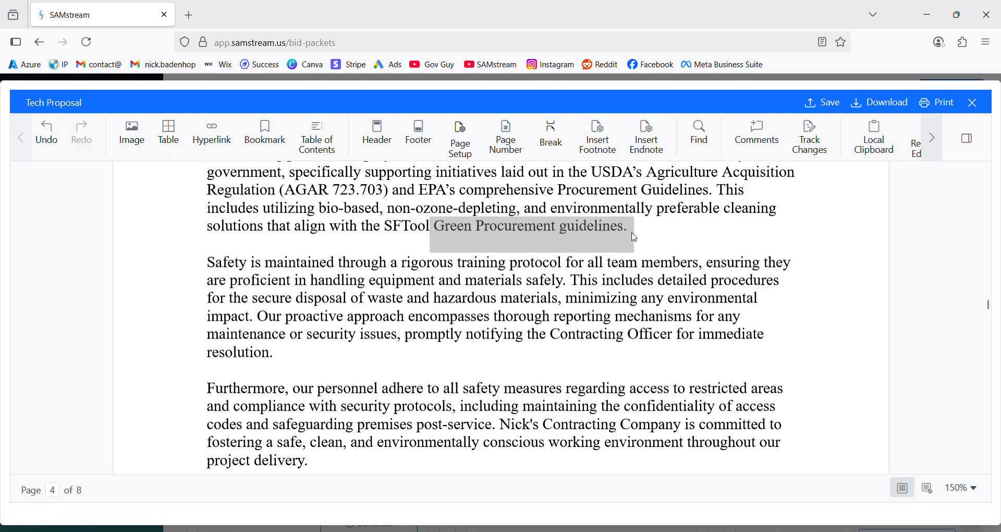
Review Team Composition in the Project Management Plan, highlighting the paragraphs about the head cleaner and the cleaning team.
{"action": "scroll", "coordinate": [638, 238], "scroll_direction": "down", "scroll_amount": 6}
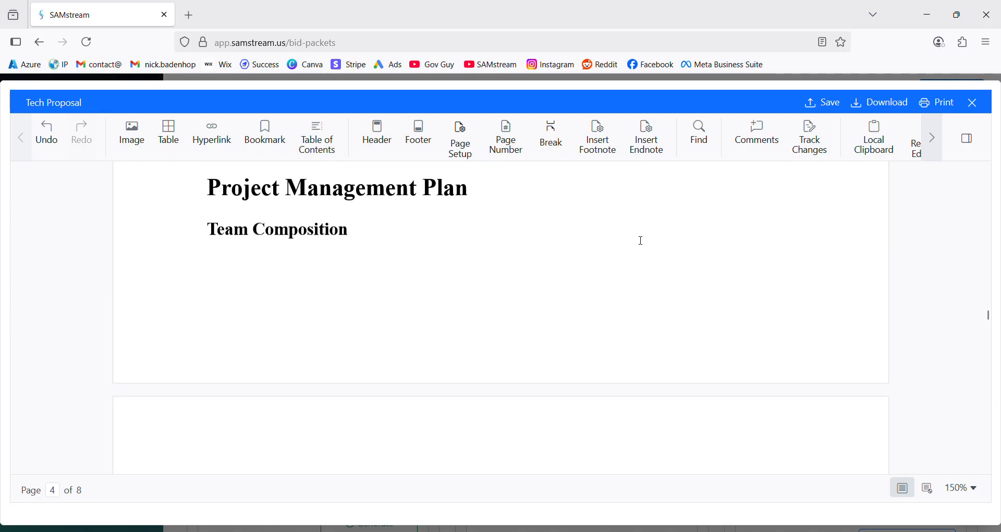
{"action": "scroll", "coordinate": [641, 240], "scroll_direction": "down", "scroll_amount": 5}
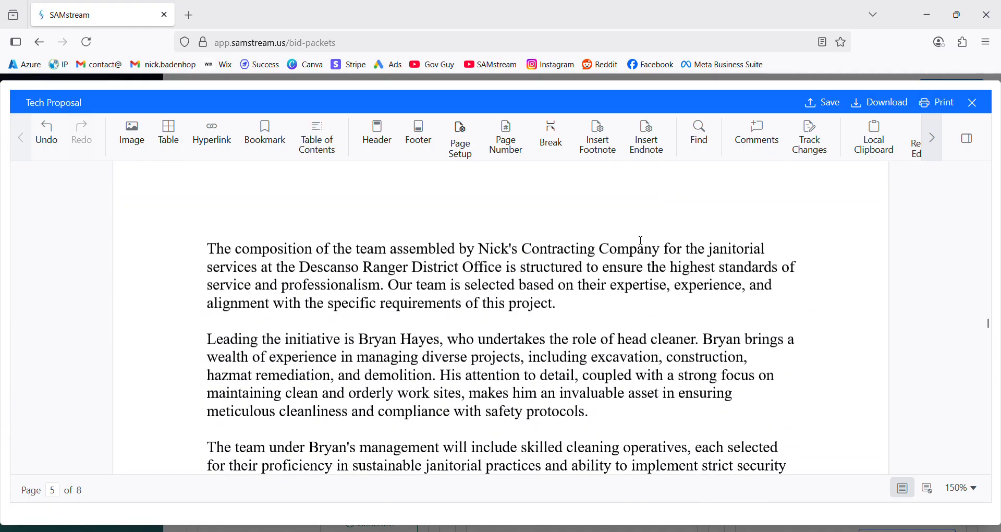
{"action": "scroll", "coordinate": [645, 241], "scroll_direction": "down", "scroll_amount": 1}
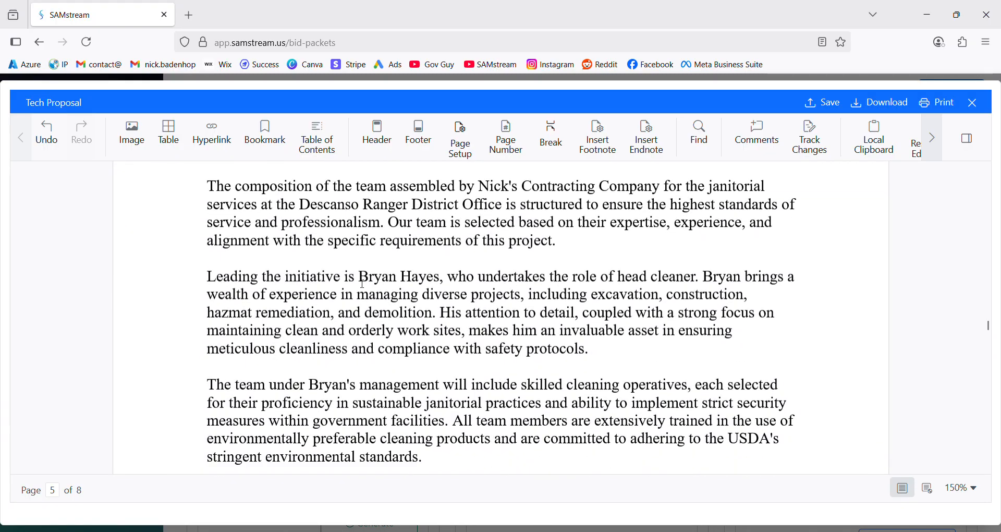
{"action": "left_click_drag", "start_coordinate": [203, 277], "coordinate": [424, 292]}
{"action": "left_click_drag", "start_coordinate": [428, 295], "coordinate": [806, 425]}
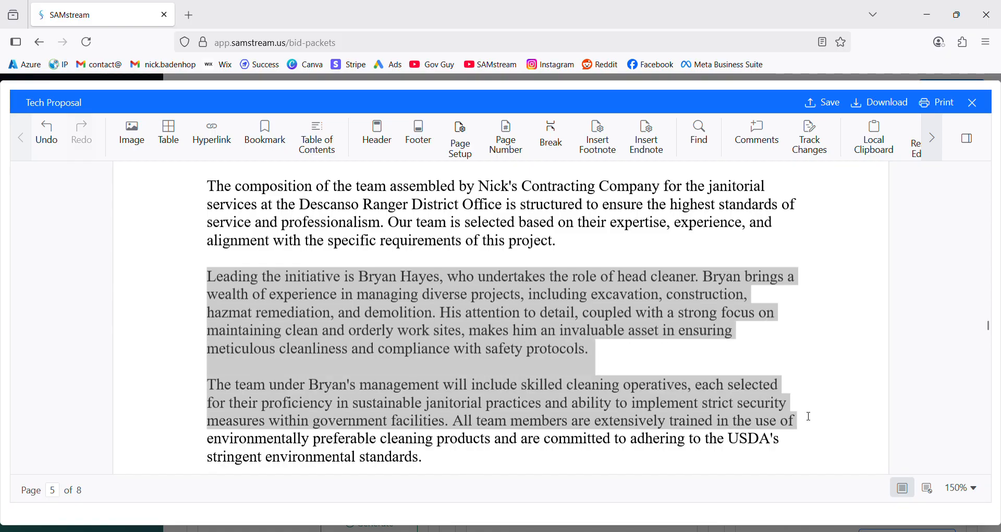
Read the Logistics and Mobilization and Quality Assurance sections, highlighting the mention of the Quality Assurance Plan (QAP).
{"action": "scroll", "coordinate": [808, 334], "scroll_direction": "down", "scroll_amount": 6}
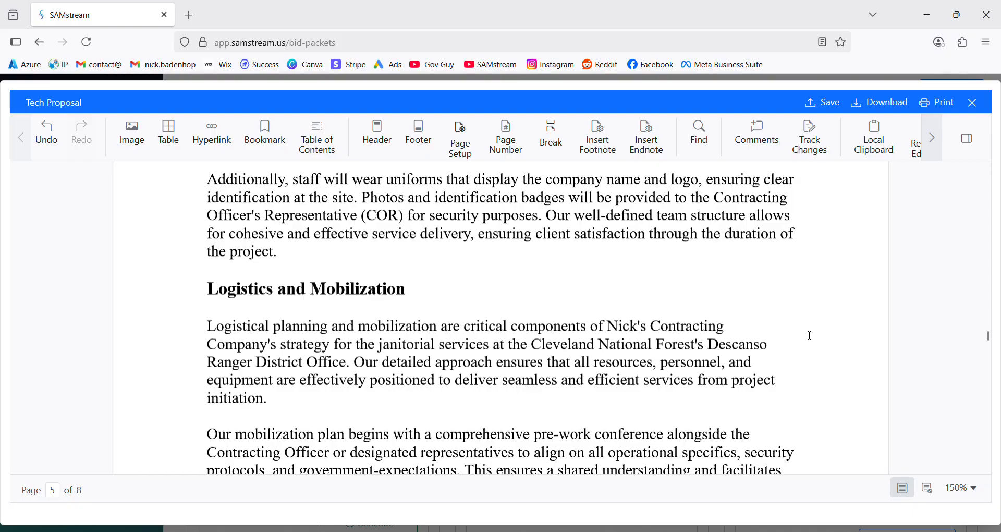
{"action": "scroll", "coordinate": [811, 336], "scroll_direction": "down", "scroll_amount": 1}
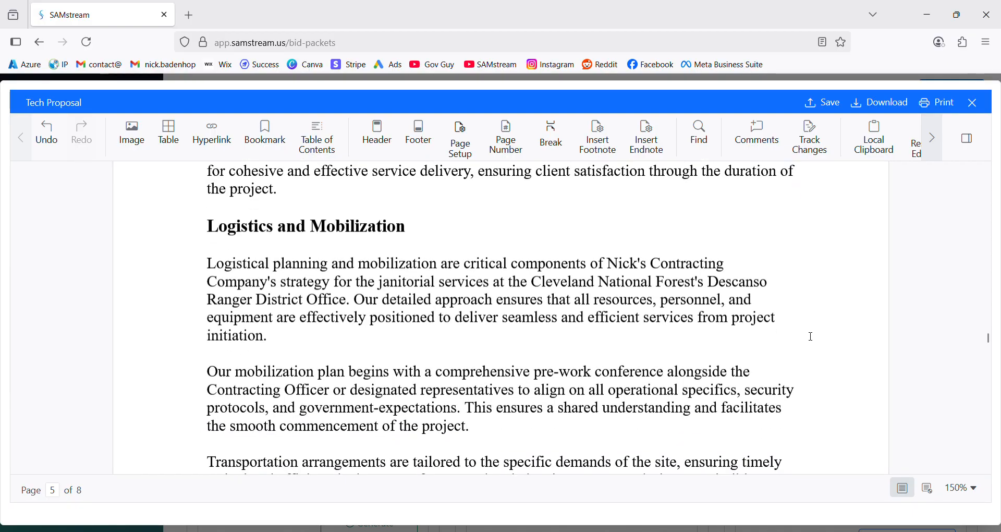
{"action": "scroll", "coordinate": [810, 336], "scroll_direction": "down", "scroll_amount": 7}
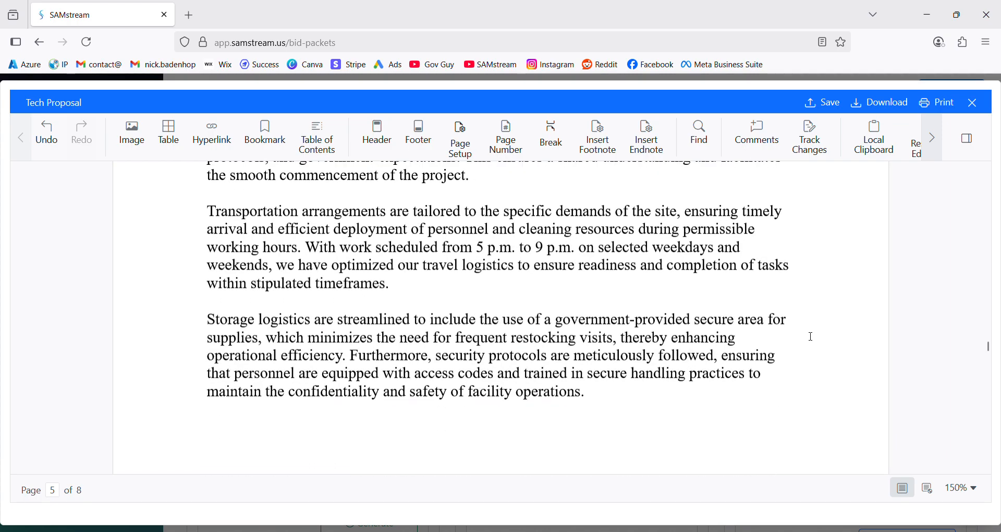
{"action": "scroll", "coordinate": [811, 336], "scroll_direction": "down", "scroll_amount": 6}
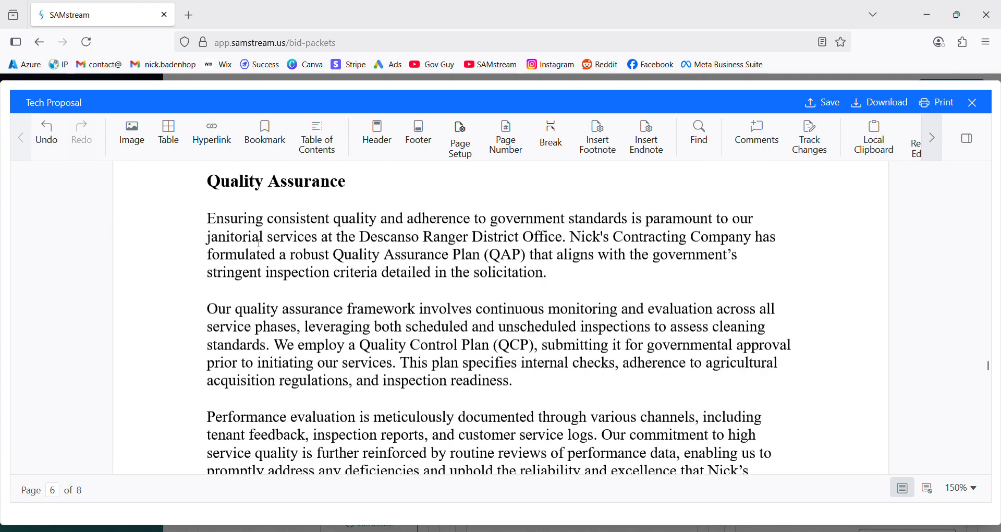
{"action": "left_click_drag", "start_coordinate": [327, 261], "coordinate": [539, 268]}
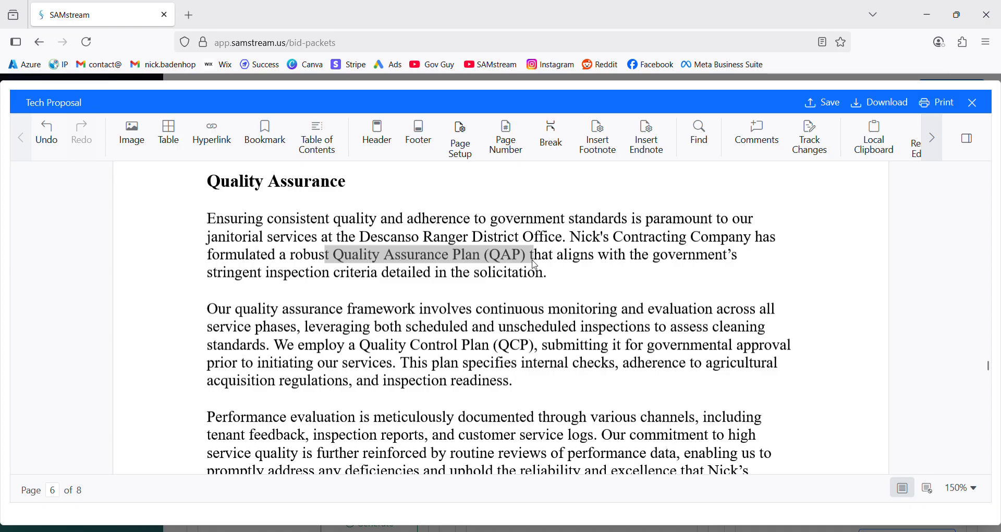
{"action": "left_click", "coordinate": [568, 286]}
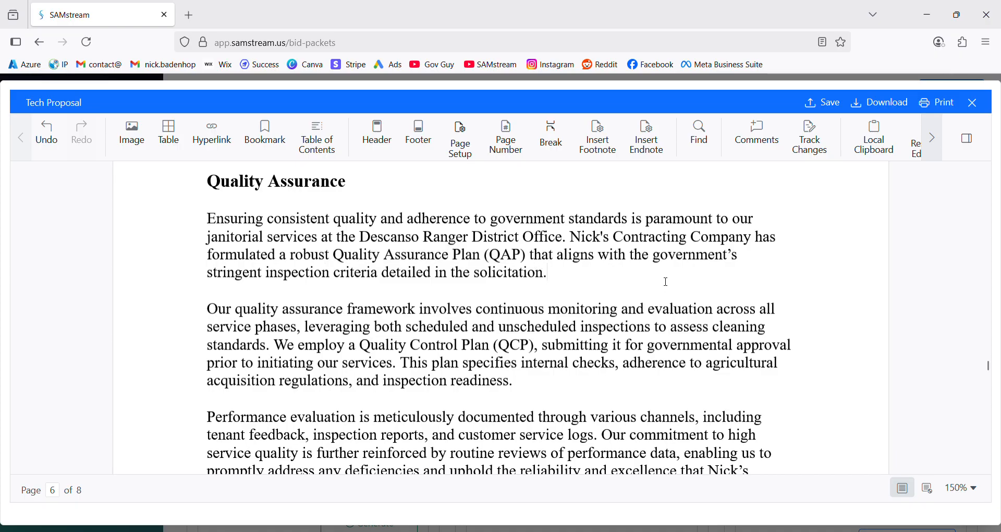
Review the Communication Plan section, highlighting the COR abbreviation and the email, phone or face-to-face meeting channels.
{"action": "scroll", "coordinate": [666, 282], "scroll_direction": "down", "scroll_amount": 5}
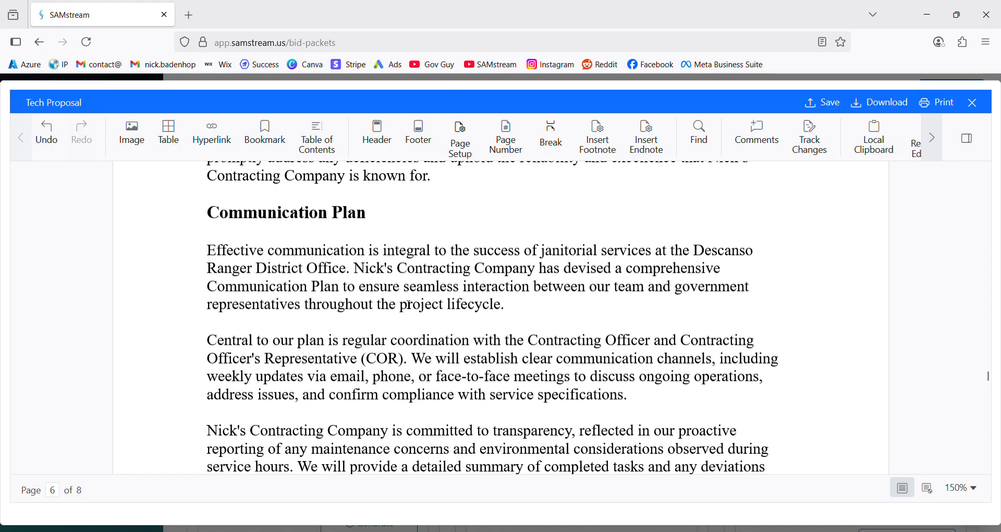
{"action": "left_click_drag", "start_coordinate": [367, 360], "coordinate": [400, 361]}
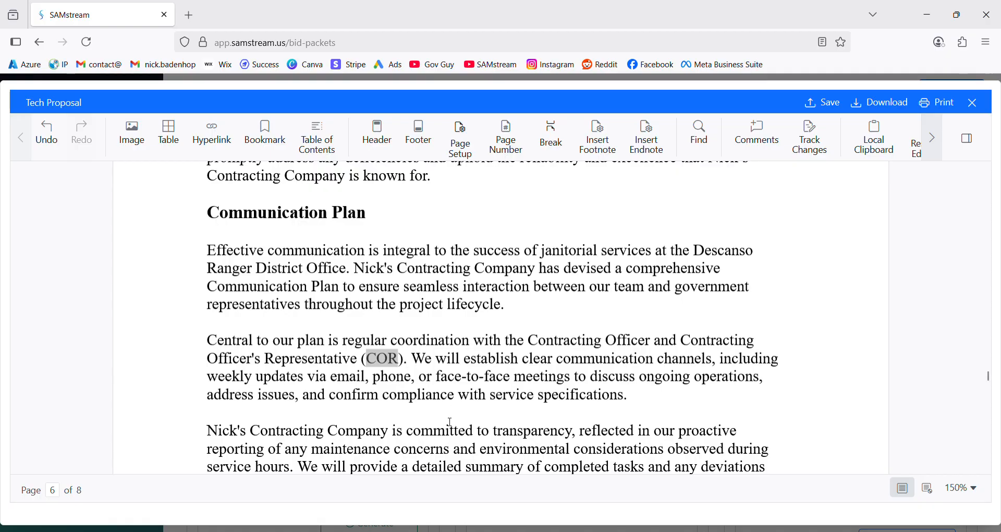
{"action": "left_click_drag", "start_coordinate": [331, 376], "coordinate": [577, 386]}
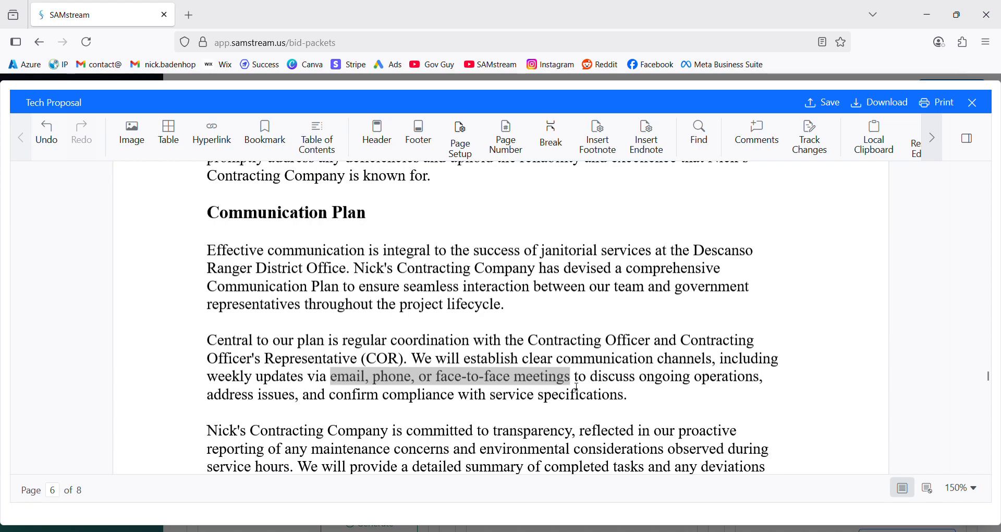
Read the rest of the Communication Plan, then the Legal Compliance and Insurance Coverage & Bonding sections.
{"action": "scroll", "coordinate": [576, 387], "scroll_direction": "down", "scroll_amount": 3}
{"action": "scroll", "coordinate": [577, 387], "scroll_direction": "down", "scroll_amount": 4}
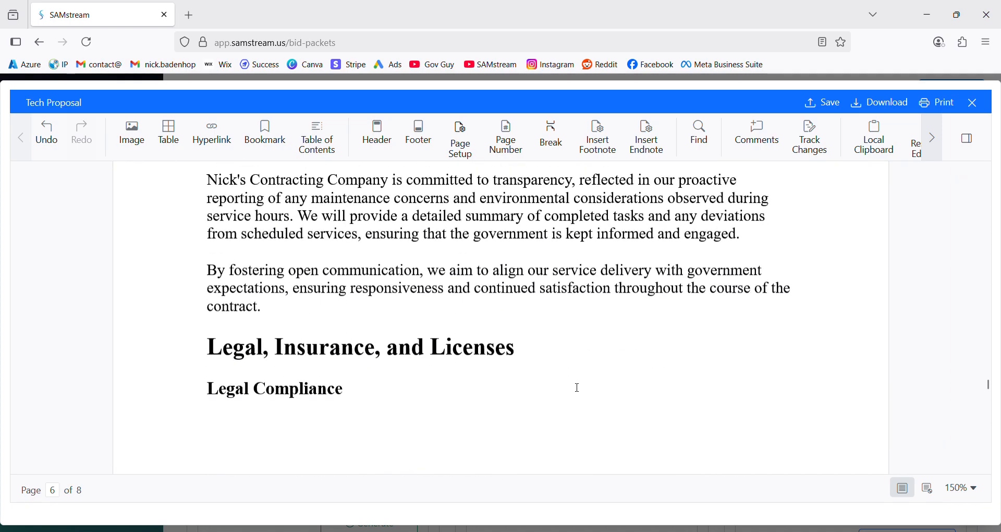
{"action": "scroll", "coordinate": [579, 387], "scroll_direction": "down", "scroll_amount": 3}
{"action": "scroll", "coordinate": [579, 387], "scroll_direction": "down", "scroll_amount": 7}
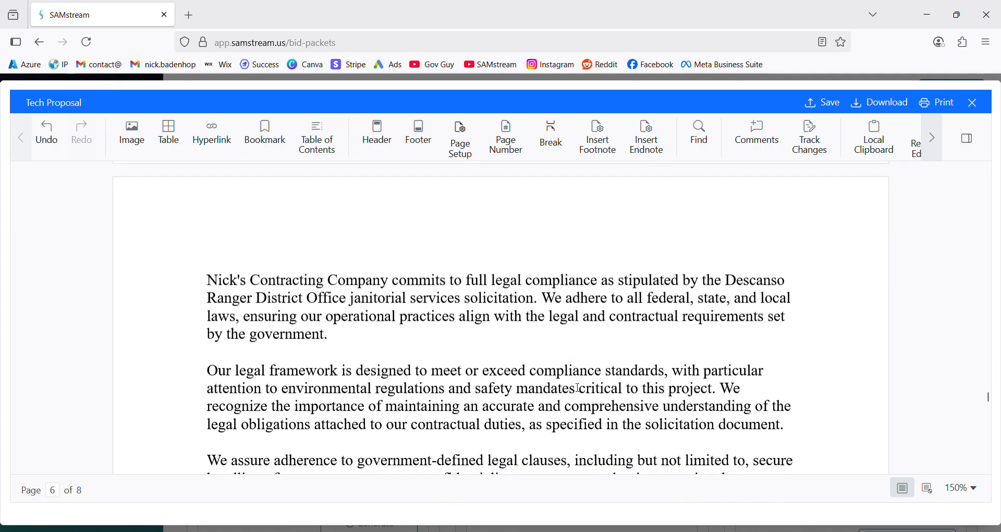
{"action": "scroll", "coordinate": [578, 387], "scroll_direction": "up", "scroll_amount": 1}
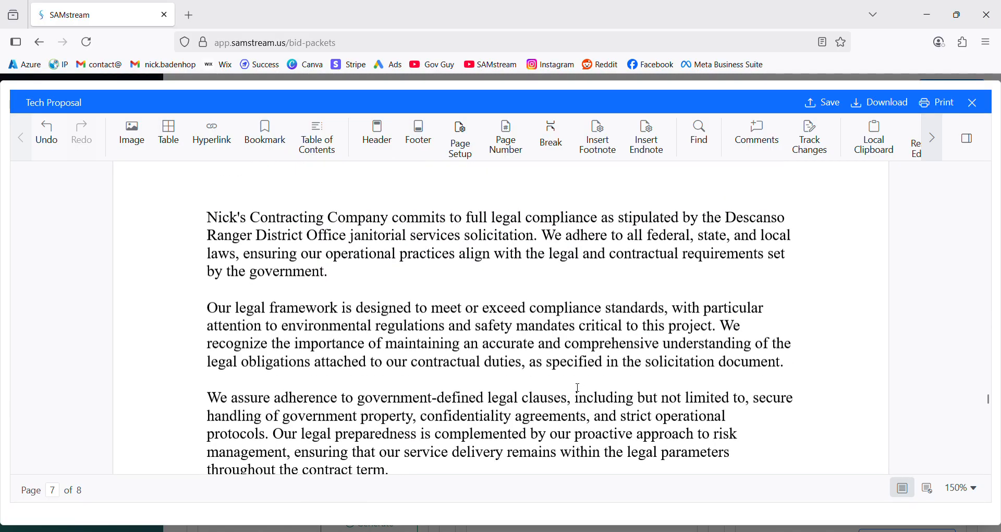
{"action": "scroll", "coordinate": [577, 387], "scroll_direction": "down", "scroll_amount": 2}
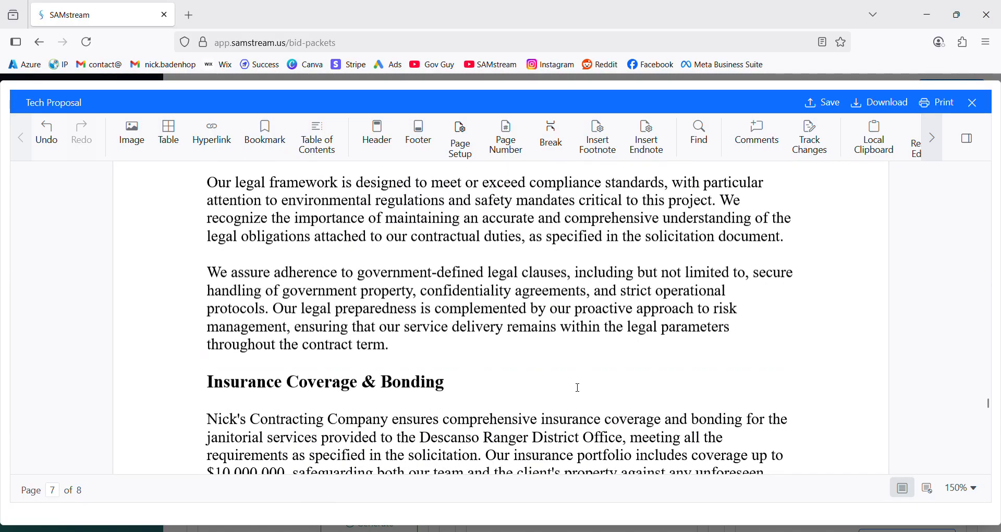
{"action": "scroll", "coordinate": [579, 388], "scroll_direction": "down", "scroll_amount": 3}
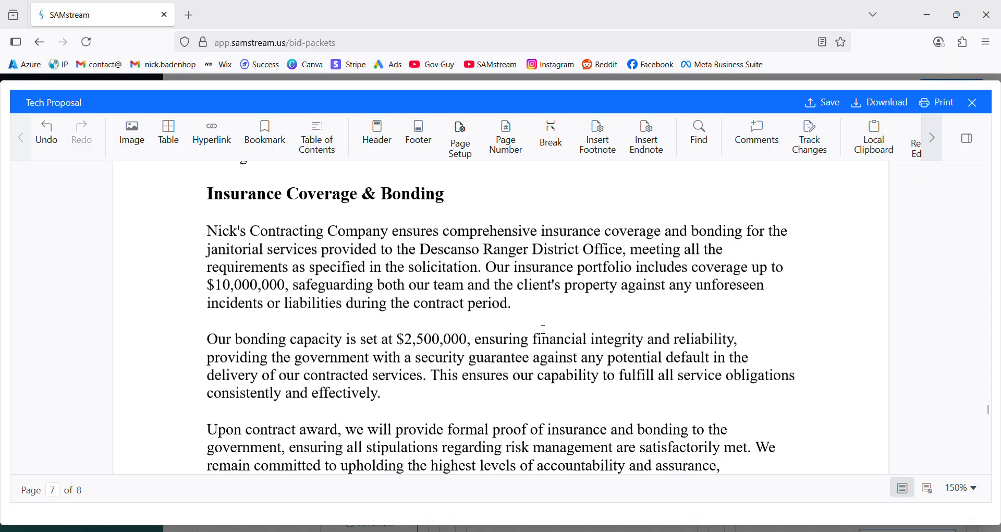
Read the Licenses and Certifications, Additional Considerations for Government Contracts and Closing Statement sections.
{"action": "scroll", "coordinate": [544, 330], "scroll_direction": "down", "scroll_amount": 5}
{"action": "scroll", "coordinate": [563, 338], "scroll_direction": "down", "scroll_amount": 1}
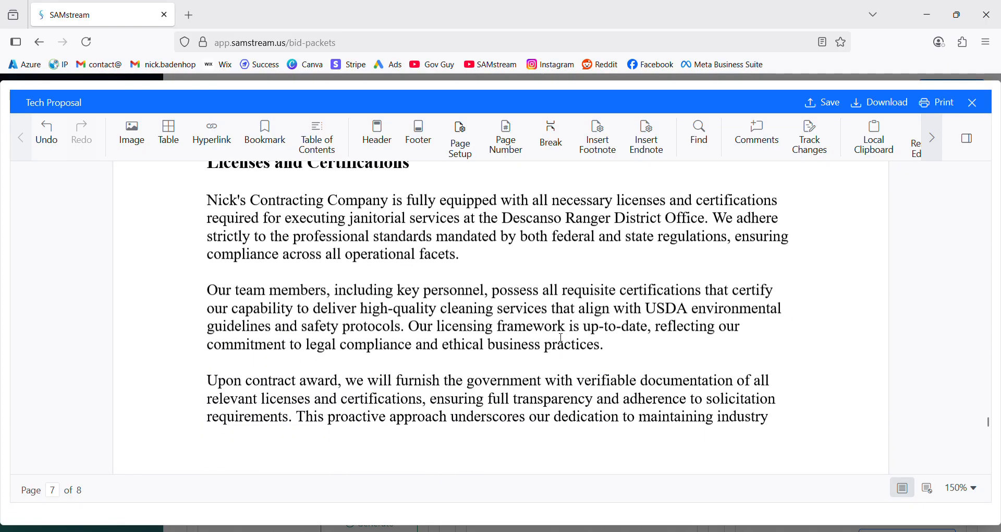
{"action": "scroll", "coordinate": [561, 338], "scroll_direction": "down", "scroll_amount": 7}
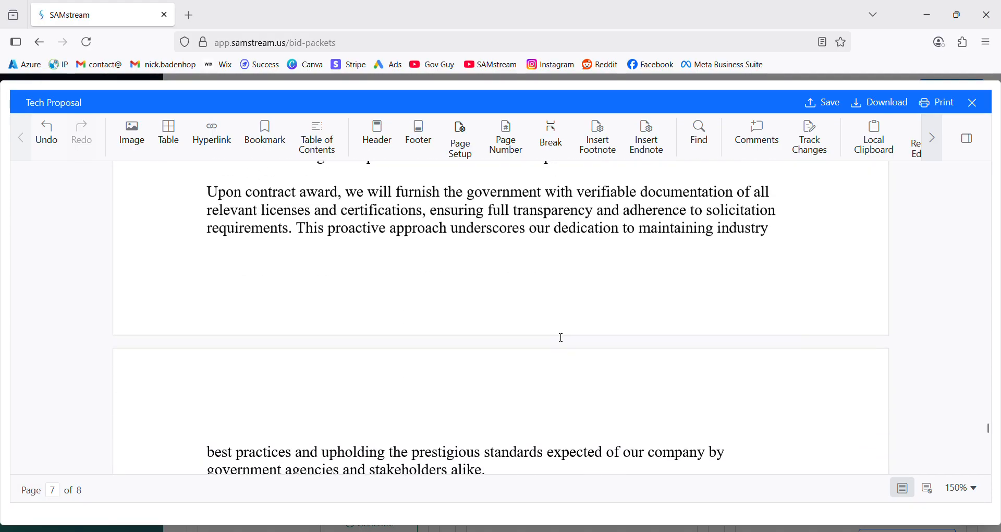
{"action": "scroll", "coordinate": [561, 337], "scroll_direction": "down", "scroll_amount": 1}
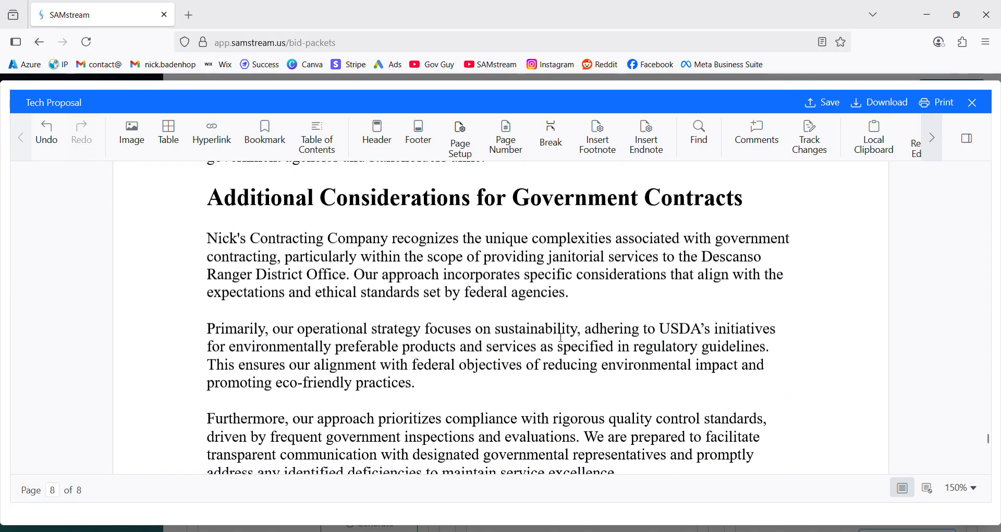
{"action": "scroll", "coordinate": [561, 338], "scroll_direction": "down", "scroll_amount": 1}
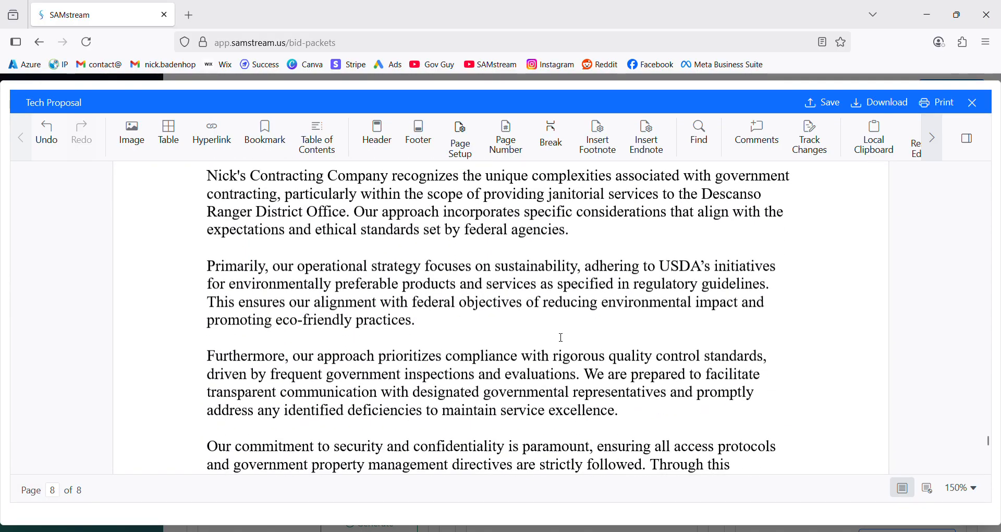
{"action": "scroll", "coordinate": [561, 337], "scroll_direction": "down", "scroll_amount": 6}
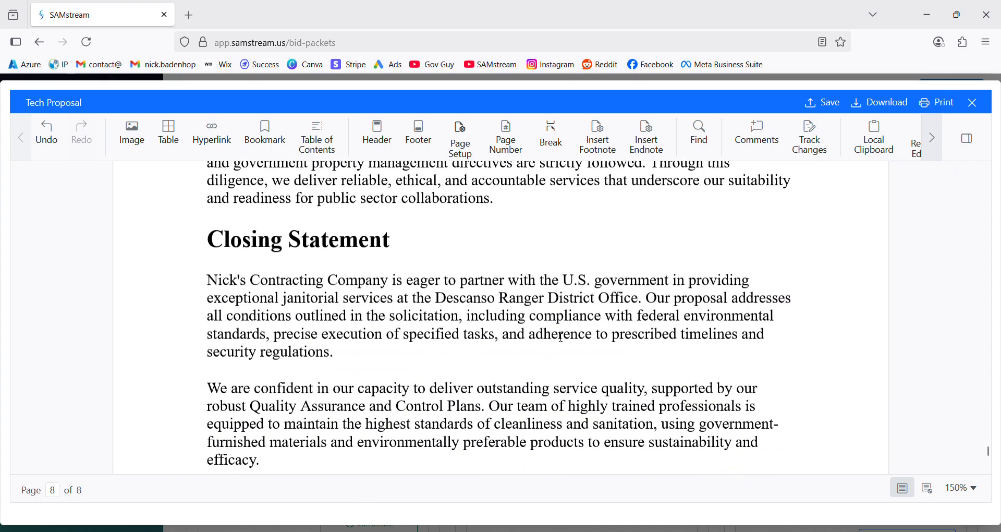
{"action": "scroll", "coordinate": [562, 338], "scroll_direction": "down", "scroll_amount": 4}
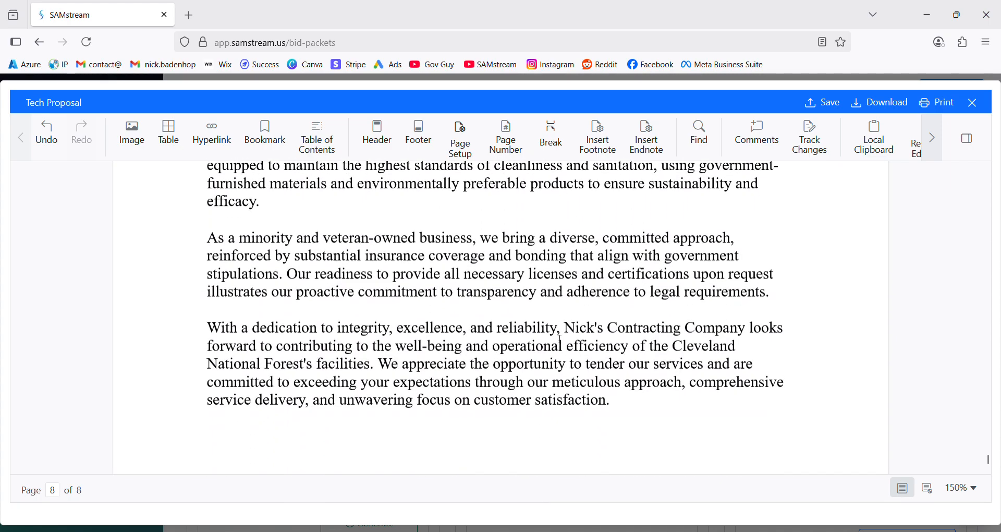
{"action": "scroll", "coordinate": [562, 339], "scroll_direction": "up", "scroll_amount": 2}
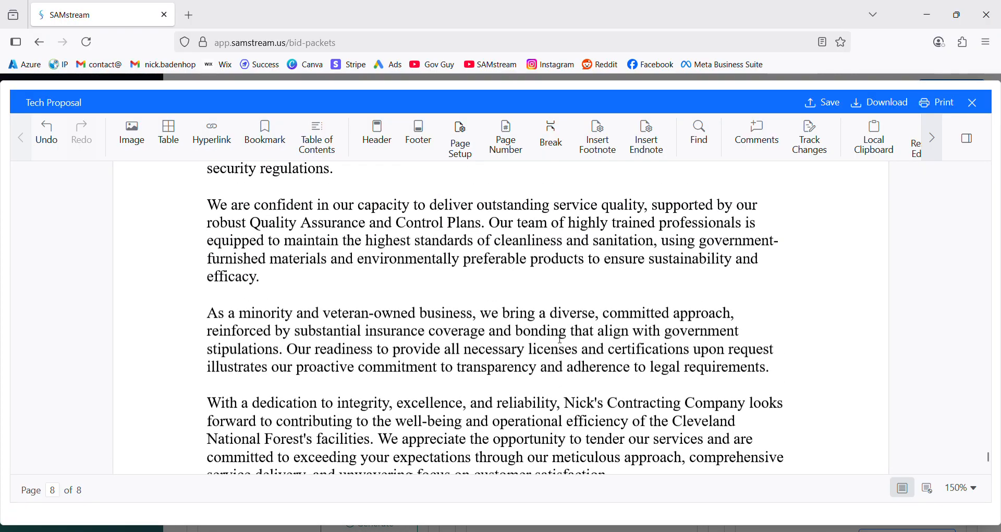
Go back to the cover page of the technical proposal and close the document.
{"action": "scroll", "coordinate": [558, 346], "scroll_direction": "up", "scroll_amount": 15}
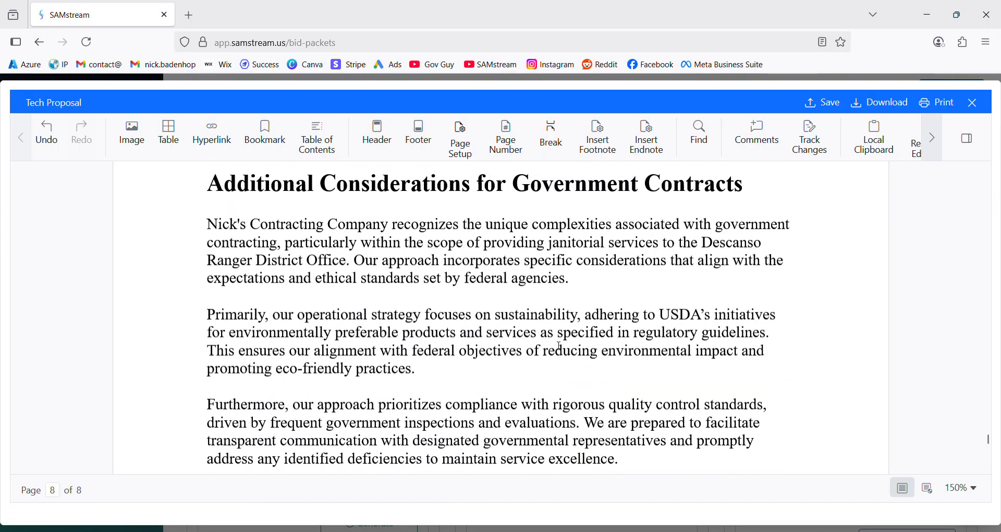
{"action": "scroll", "coordinate": [559, 345], "scroll_direction": "up", "scroll_amount": 20}
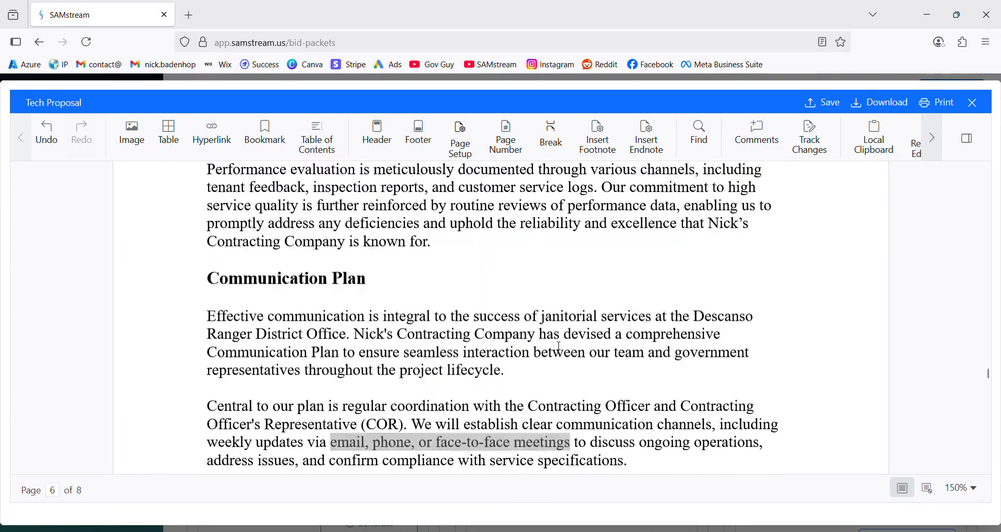
{"action": "scroll", "coordinate": [559, 346], "scroll_direction": "up", "scroll_amount": 20}
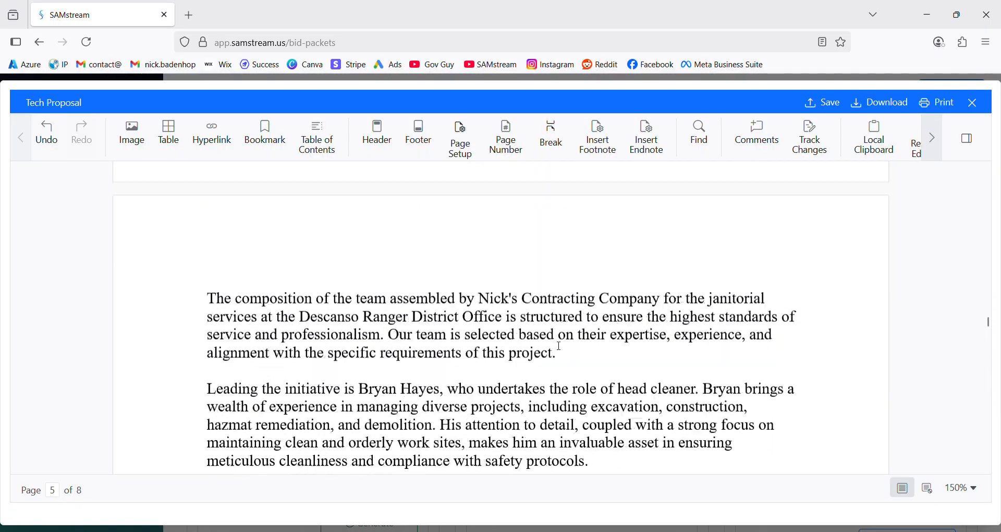
{"action": "scroll", "coordinate": [560, 345], "scroll_direction": "up", "scroll_amount": 15}
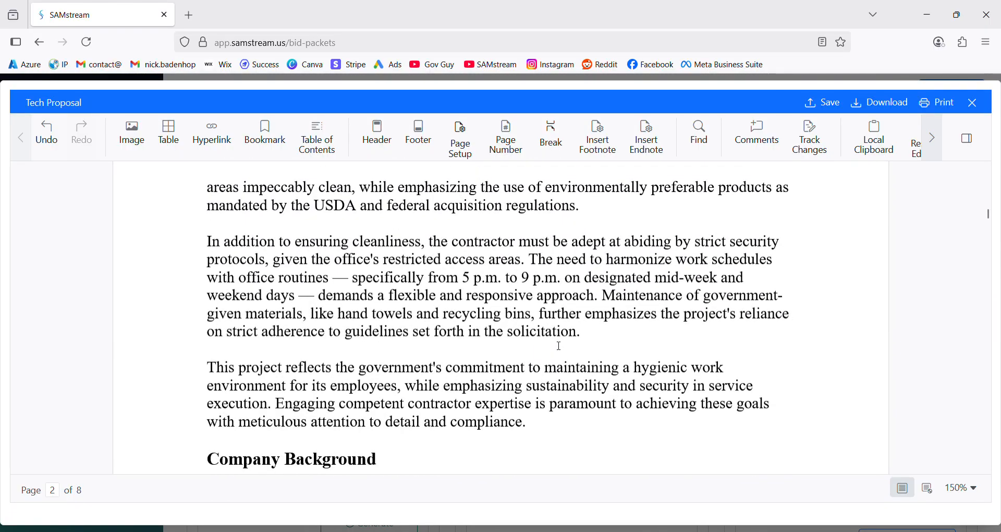
{"action": "scroll", "coordinate": [559, 346], "scroll_direction": "up", "scroll_amount": 15}
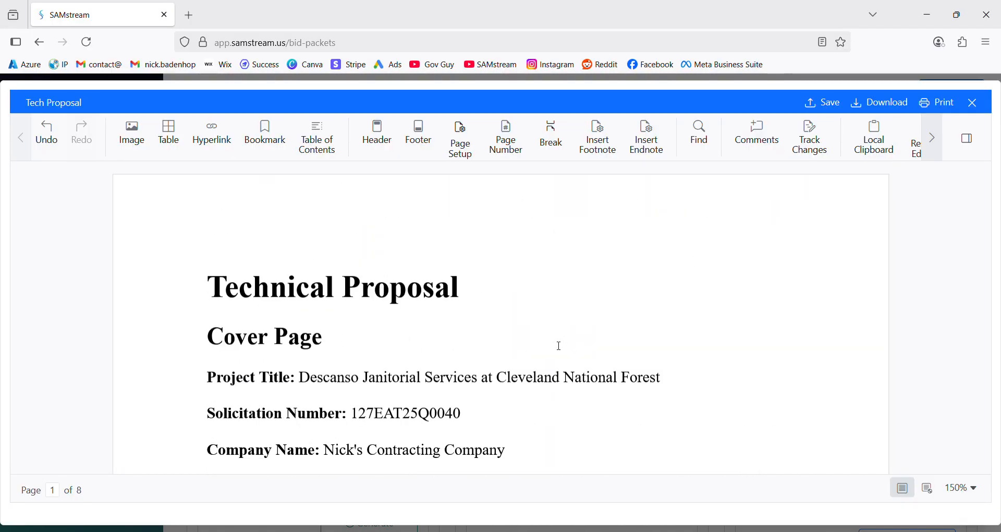
{"action": "left_click", "coordinate": [973, 104]}
{"action": "left_click", "coordinate": [599, 344]}
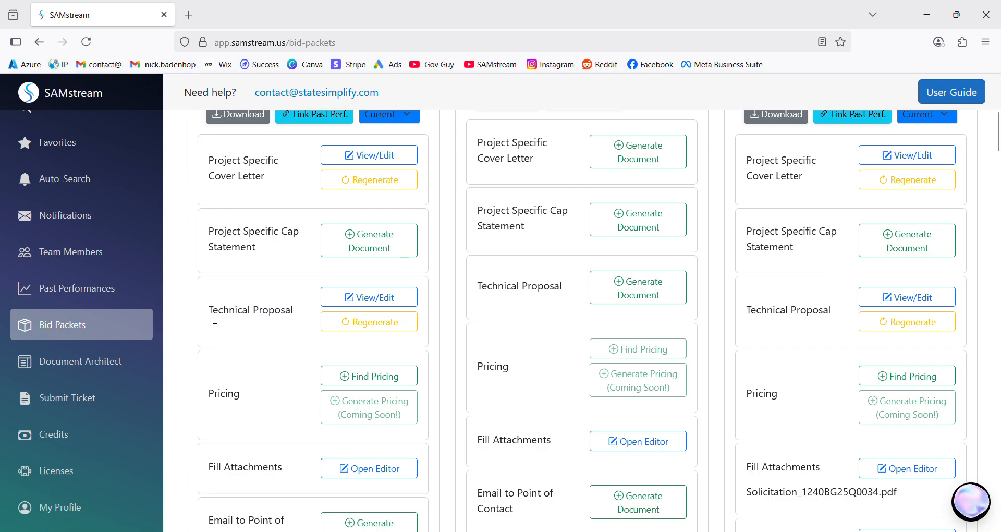
Look at Document Architect's form for making a layout from an existing document and its builder for a new document layout.
{"action": "left_click", "coordinate": [104, 371]}
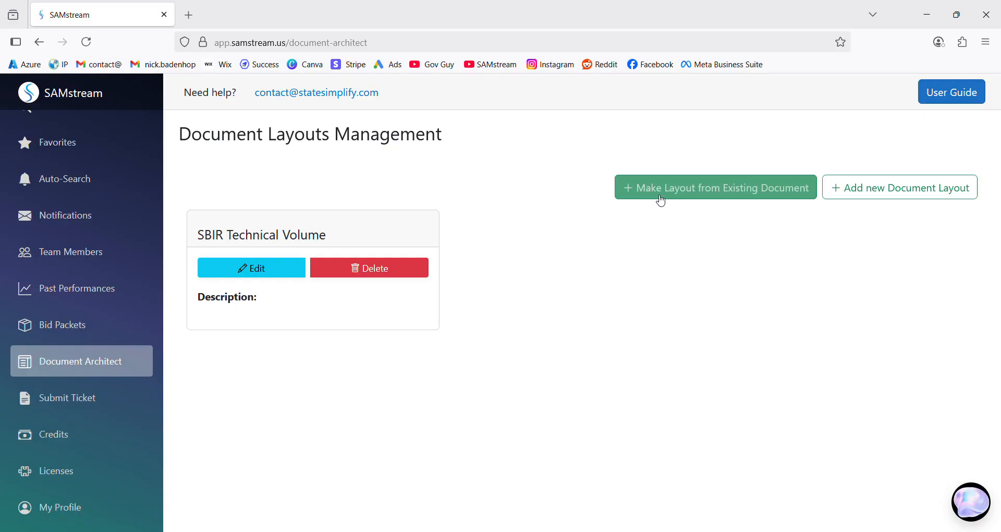
{"action": "left_click", "coordinate": [657, 197]}
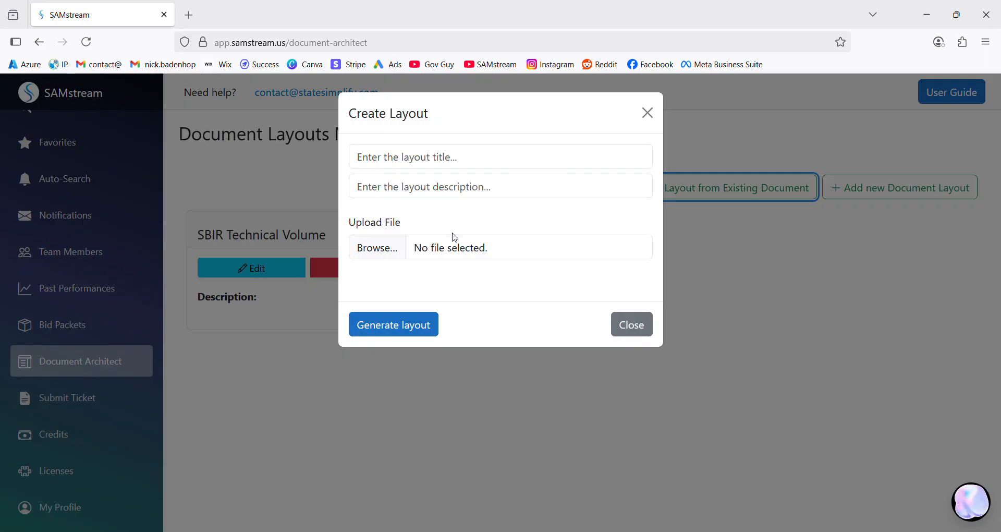
{"action": "left_click", "coordinate": [393, 252]}
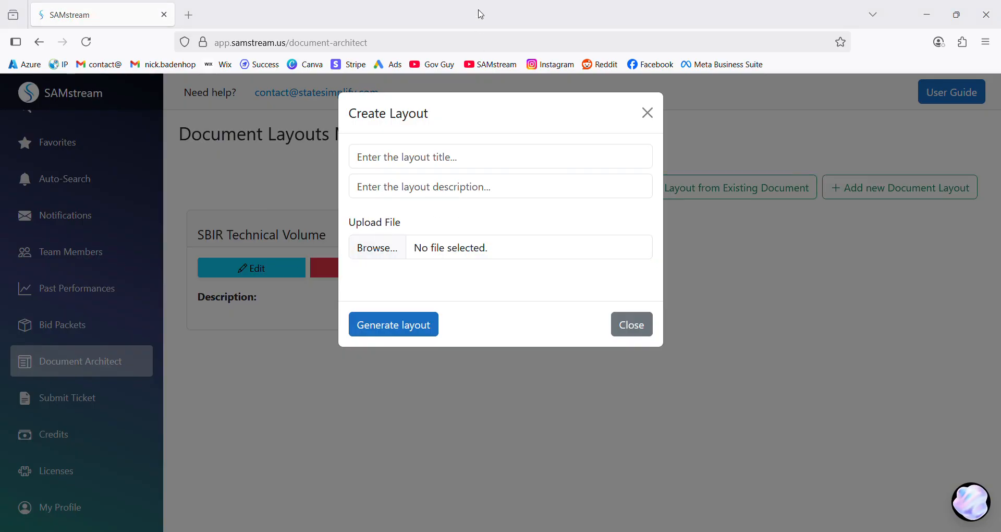
{"action": "left_click", "coordinate": [490, 243]}
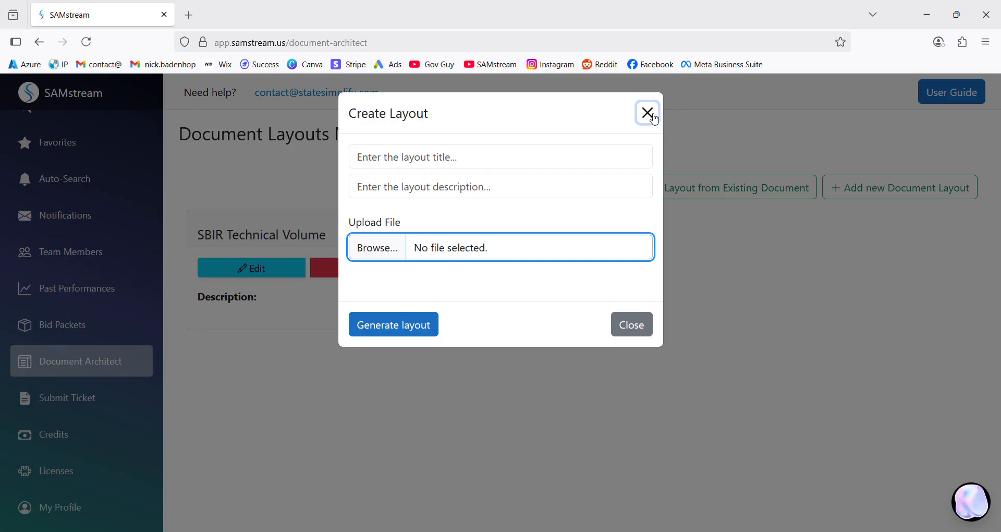
{"action": "left_click", "coordinate": [649, 115]}
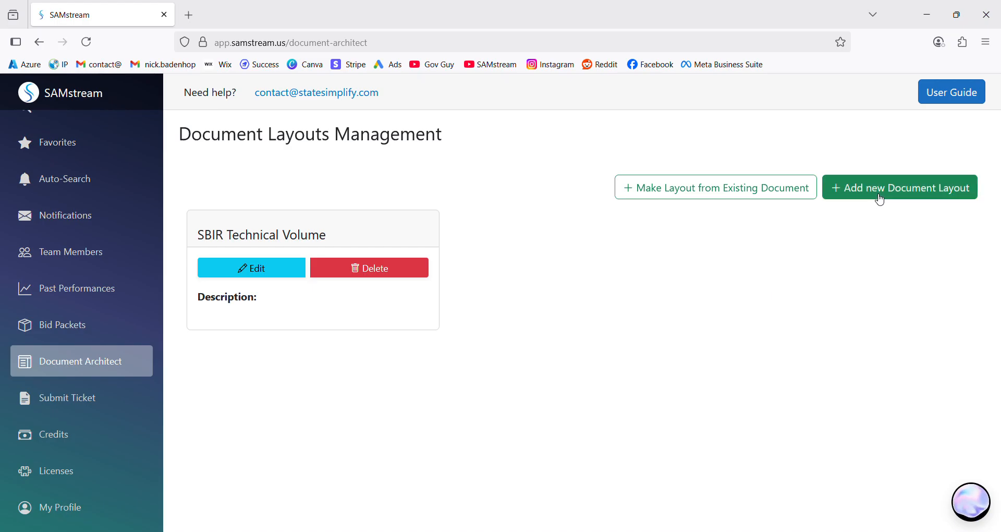
{"action": "left_click", "coordinate": [880, 198]}
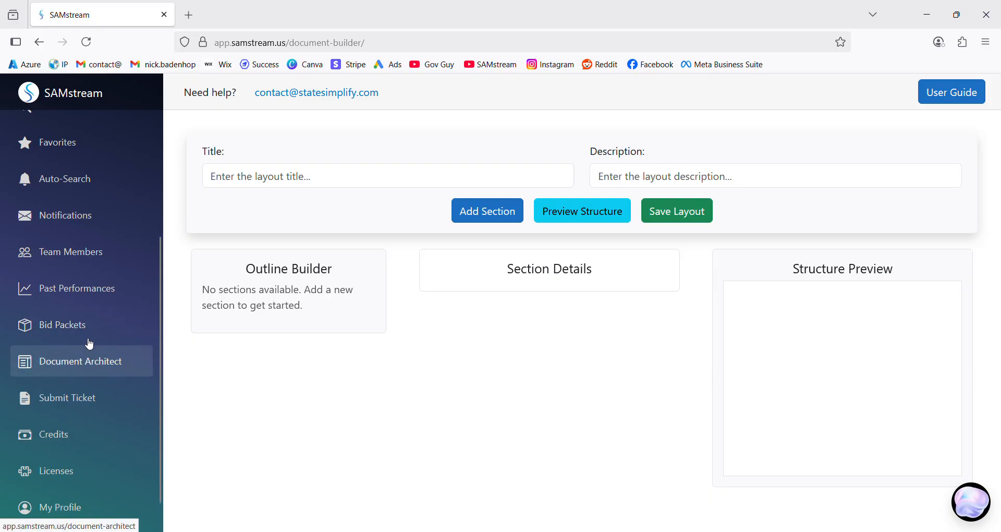
Return to Bid Packets and look over the documents in the Descanso janitorial services packet.
{"action": "left_click", "coordinate": [87, 332]}
{"action": "scroll", "coordinate": [278, 340], "scroll_direction": "down", "scroll_amount": 5}
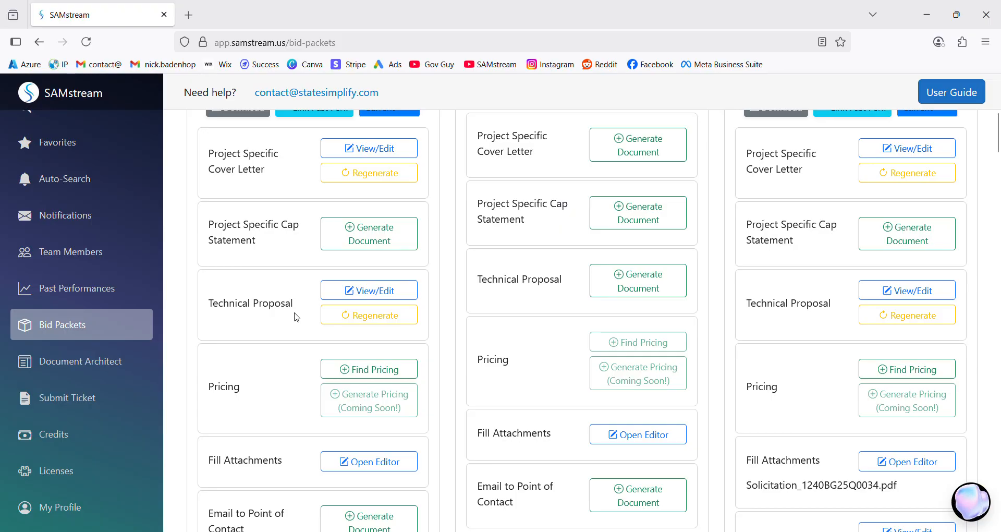
{"action": "scroll", "coordinate": [296, 316], "scroll_direction": "down", "scroll_amount": 3}
{"action": "scroll", "coordinate": [296, 316], "scroll_direction": "up", "scroll_amount": 5}
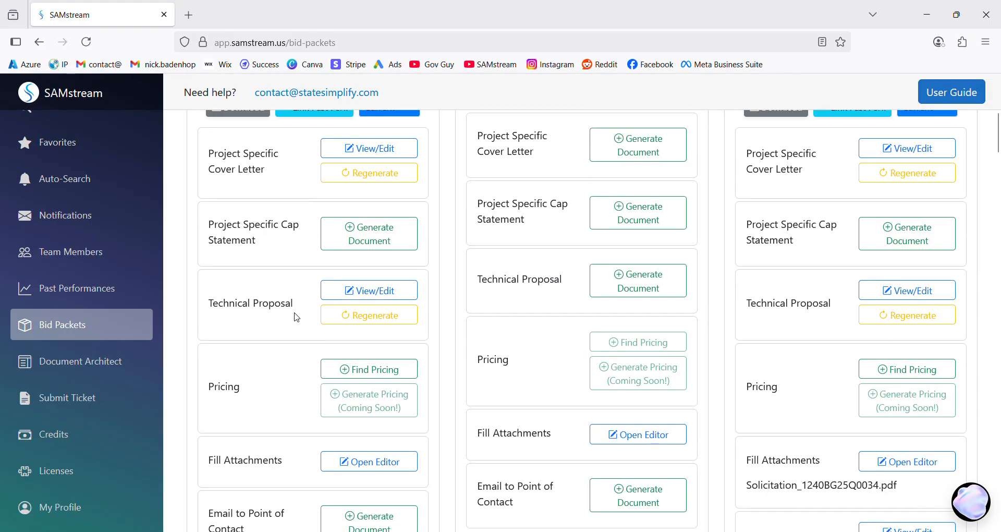
{"action": "scroll", "coordinate": [295, 316], "scroll_direction": "down", "scroll_amount": 3}
{"action": "scroll", "coordinate": [296, 316], "scroll_direction": "down", "scroll_amount": 3}
{"action": "scroll", "coordinate": [301, 370], "scroll_direction": "up", "scroll_amount": 6}
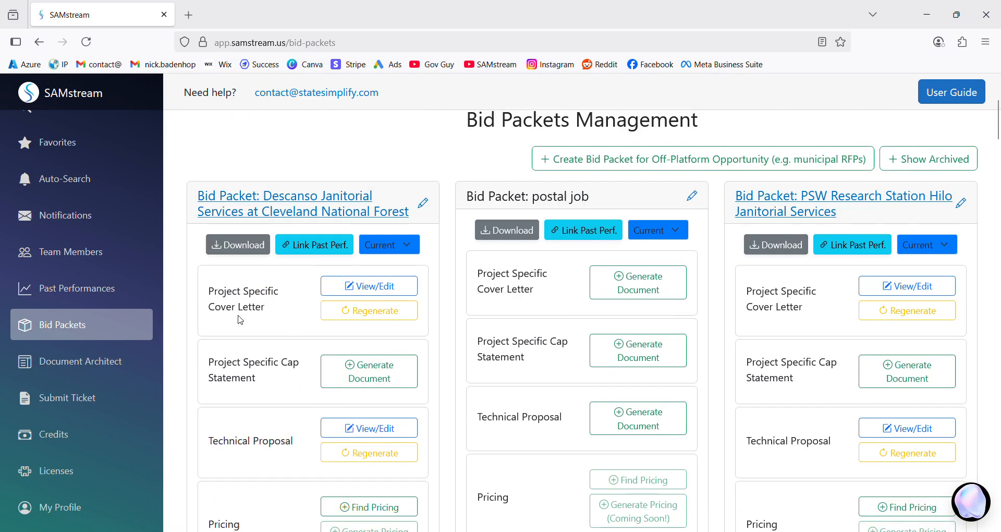
Generate the Descanso packet's Email to Point of Contact with the contact's name and e-mail and solicitation number 127EAT25Q0040.
{"action": "scroll", "coordinate": [287, 312], "scroll_direction": "down", "scroll_amount": 6}
{"action": "left_click", "coordinate": [360, 389]}
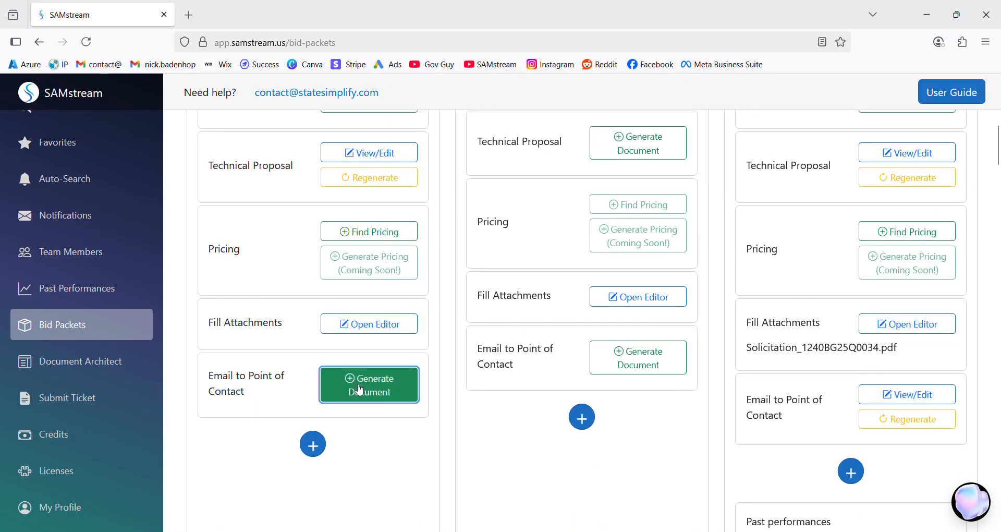
{"action": "left_click", "coordinate": [390, 188]}
{"action": "left_click", "coordinate": [434, 233]}
{"action": "left_click", "coordinate": [435, 281]}
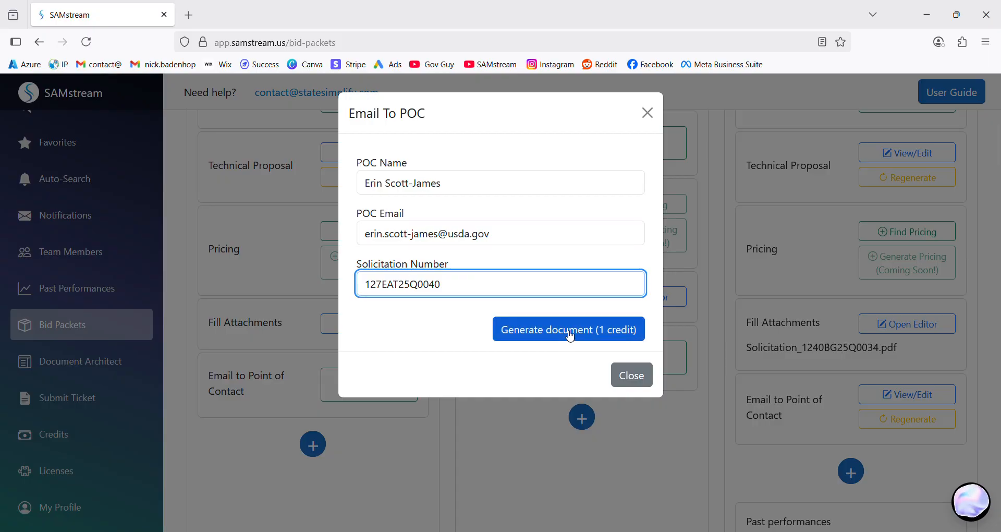
{"action": "left_click", "coordinate": [570, 330]}
Open the Descanso packet's Project Specific Cover Letter and set the document zoom to 150%.
{"action": "scroll", "coordinate": [257, 297], "scroll_direction": "up", "scroll_amount": 1}
{"action": "scroll", "coordinate": [257, 297], "scroll_direction": "up", "scroll_amount": 2}
{"action": "left_click", "coordinate": [364, 219]}
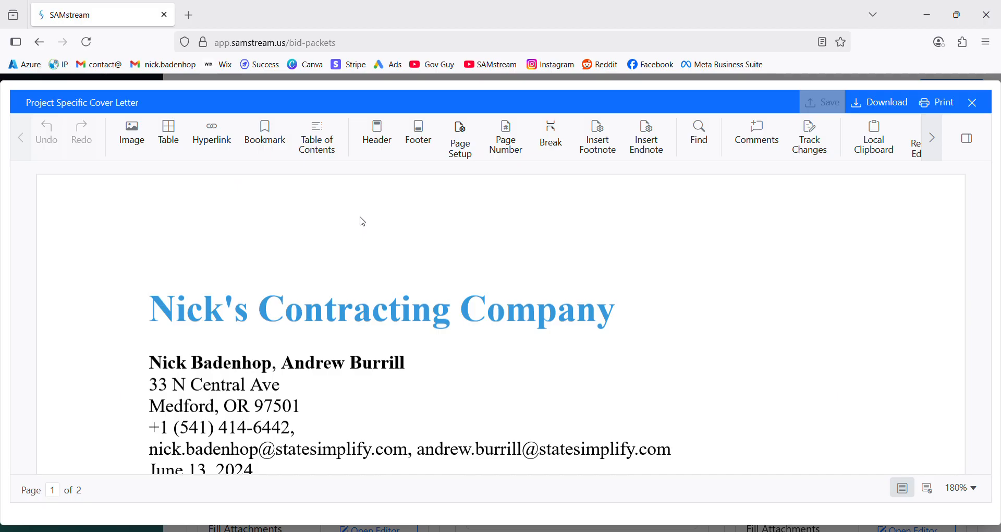
{"action": "left_click", "coordinate": [952, 500]}
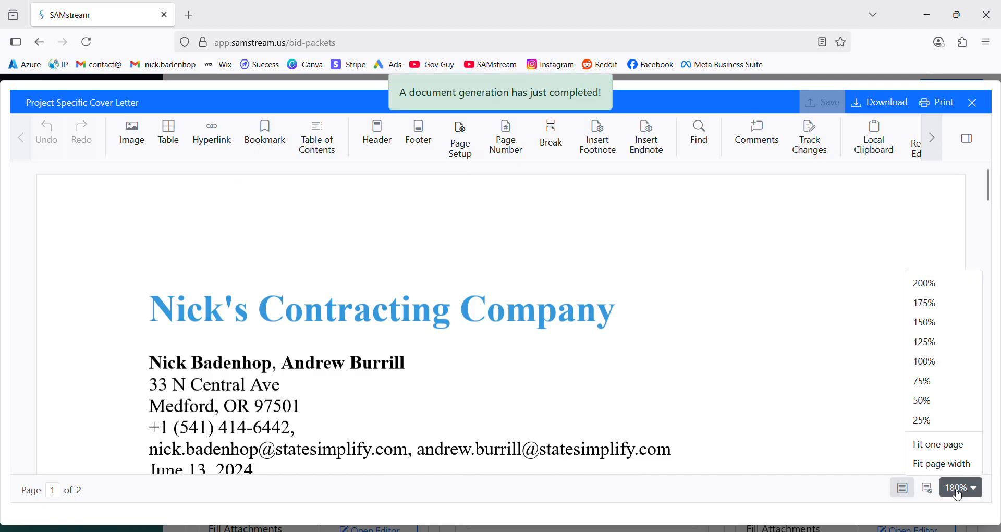
{"action": "left_click", "coordinate": [940, 360]}
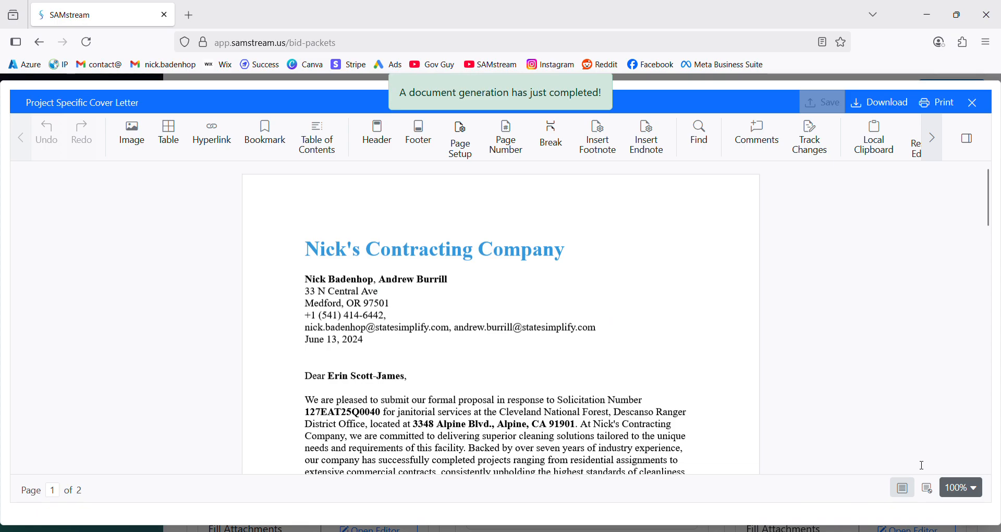
{"action": "left_click", "coordinate": [959, 489]}
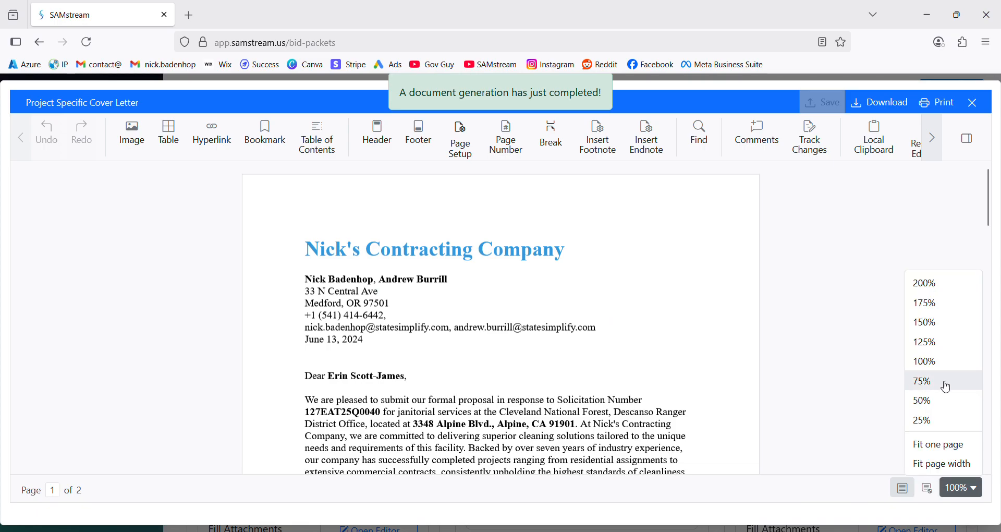
{"action": "left_click", "coordinate": [943, 326]}
Review the start of the cover letter, highlighting the sender's contact block, the addressee's name and the solicitation number.
{"action": "left_click_drag", "start_coordinate": [207, 258], "coordinate": [596, 373]}
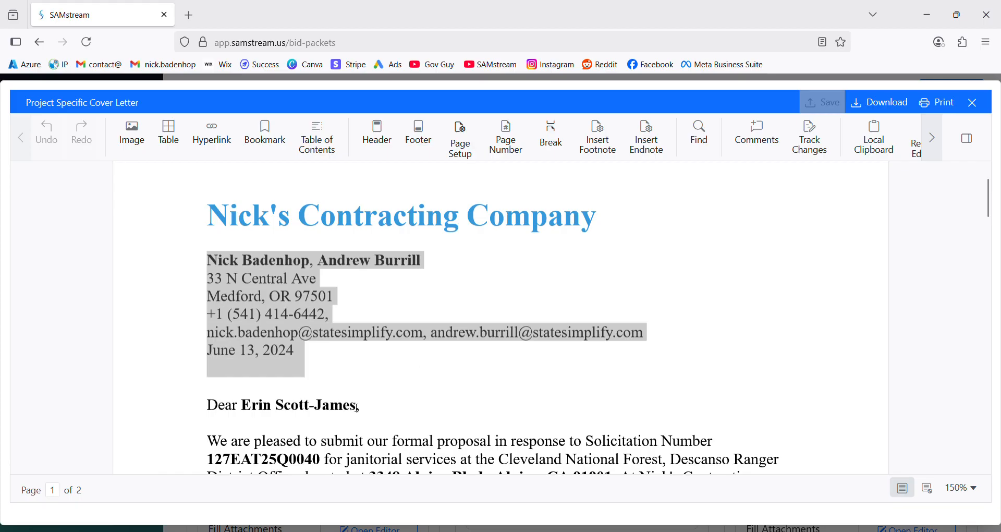
{"action": "left_click_drag", "start_coordinate": [351, 406], "coordinate": [241, 405]}
{"action": "scroll", "coordinate": [279, 449], "scroll_direction": "down", "scroll_amount": 1}
{"action": "scroll", "coordinate": [279, 449], "scroll_direction": "down", "scroll_amount": 4}
{"action": "left_click_drag", "start_coordinate": [207, 333], "coordinate": [324, 345]}
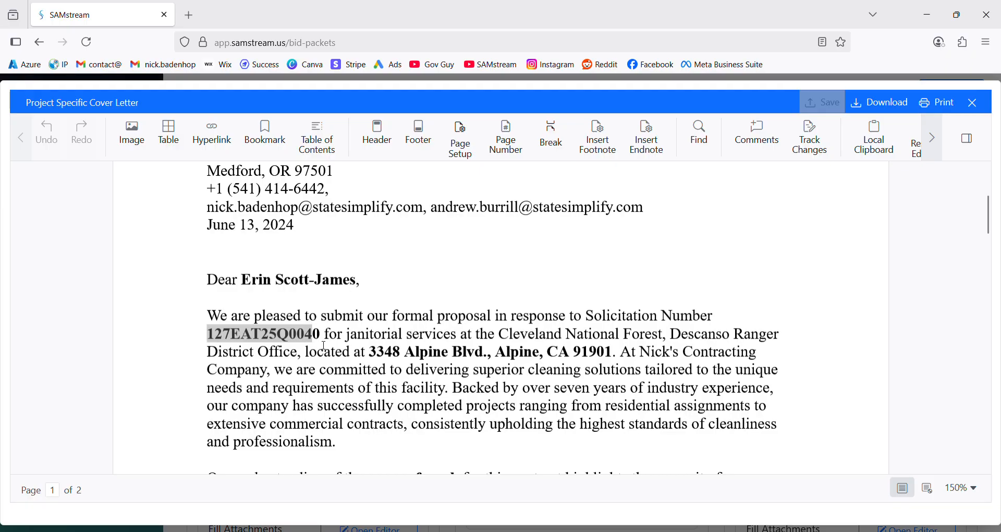
Read the rest of the cover letter through to the closing signature on page 2, and close the document.
{"action": "scroll", "coordinate": [480, 349], "scroll_direction": "down", "scroll_amount": 3}
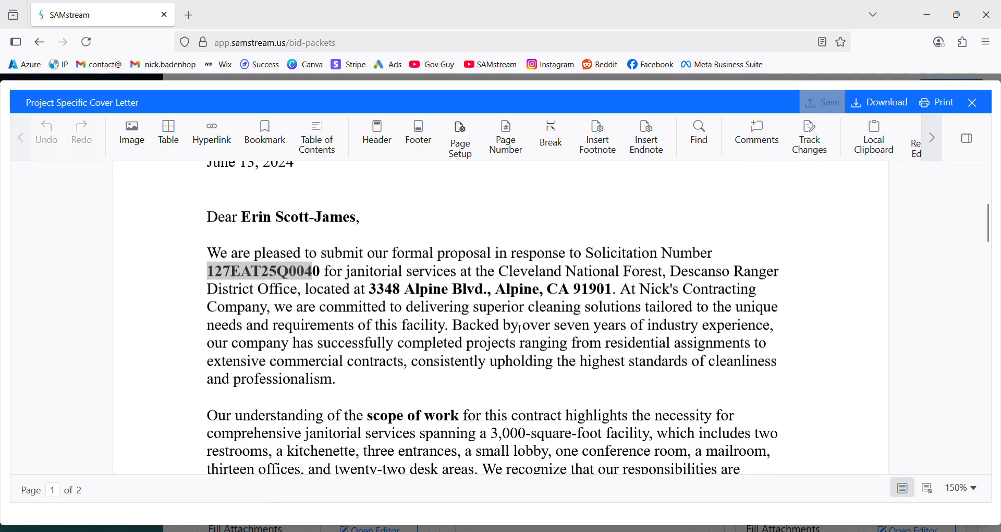
{"action": "scroll", "coordinate": [520, 329], "scroll_direction": "down", "scroll_amount": 20}
{"action": "scroll", "coordinate": [520, 329], "scroll_direction": "down", "scroll_amount": 12}
{"action": "scroll", "coordinate": [519, 329], "scroll_direction": "down", "scroll_amount": 15}
{"action": "scroll", "coordinate": [520, 329], "scroll_direction": "down", "scroll_amount": 3}
{"action": "scroll", "coordinate": [520, 329], "scroll_direction": "up", "scroll_amount": 5}
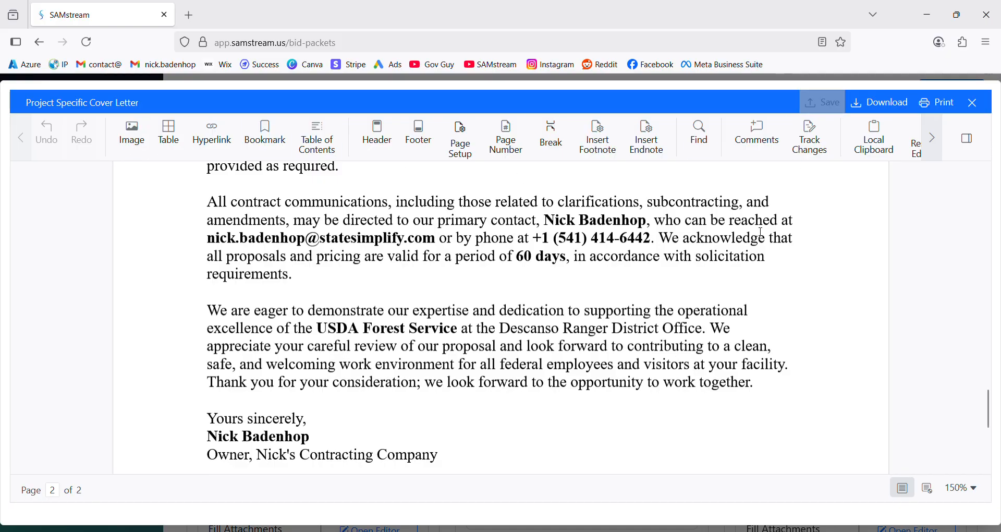
{"action": "left_click", "coordinate": [974, 103]}
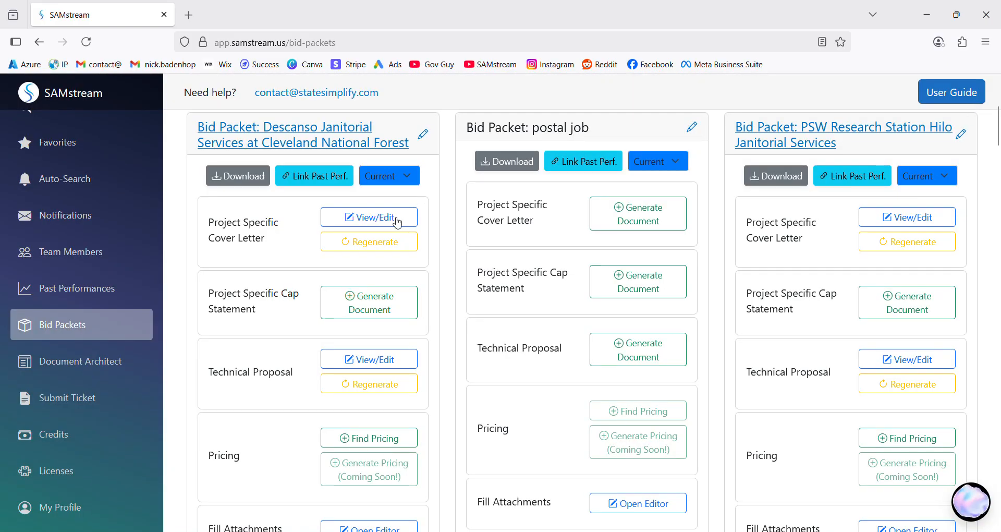
Review the Descanso packet's Email to Point of Contact, highlighting the receipt confirmation request and the capabilities statement paragraph, and close it.
{"action": "scroll", "coordinate": [353, 311], "scroll_direction": "down", "scroll_amount": 3}
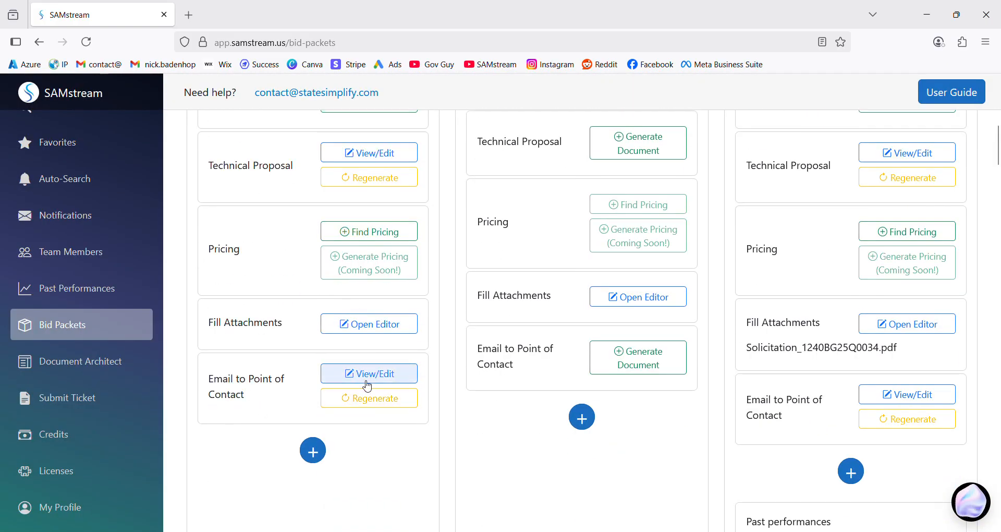
{"action": "left_click", "coordinate": [374, 377]}
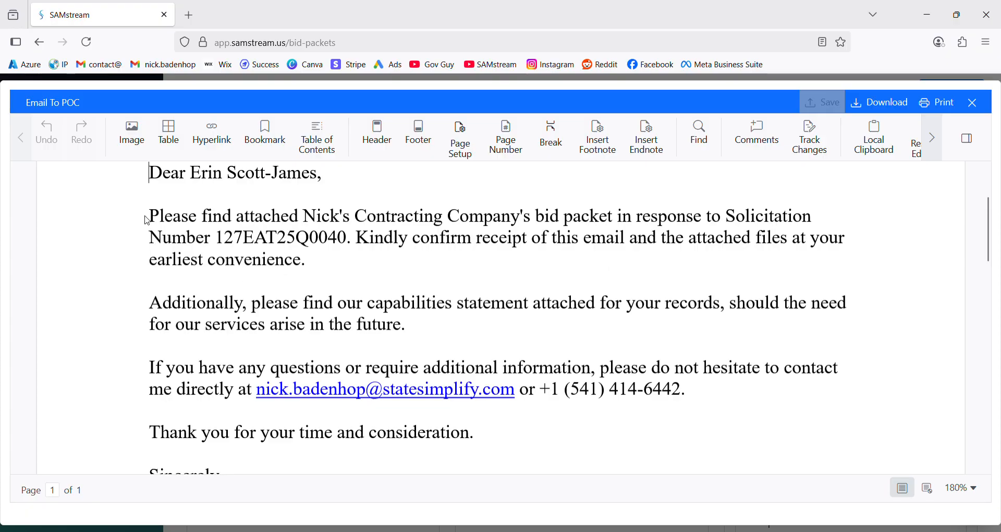
{"action": "left_click_drag", "start_coordinate": [149, 218], "coordinate": [437, 262]}
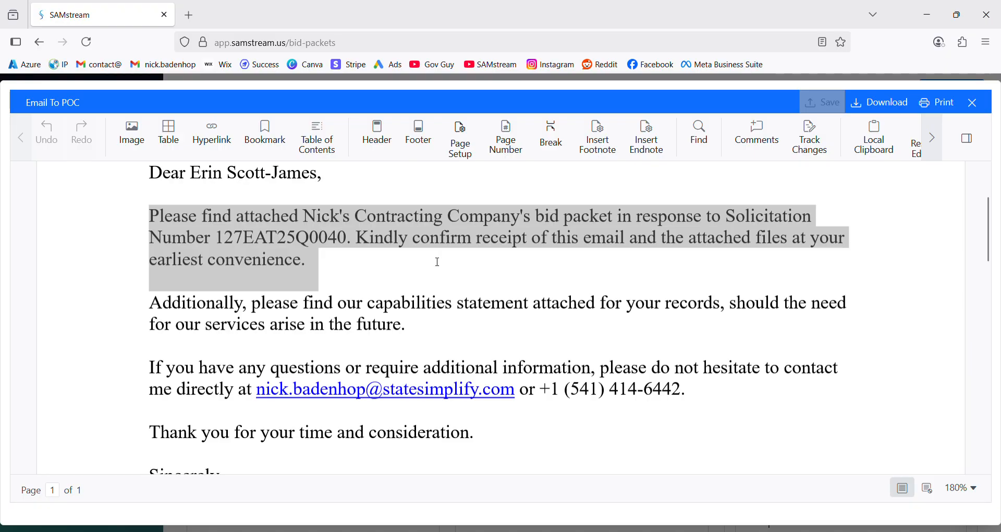
{"action": "left_click", "coordinate": [438, 261]}
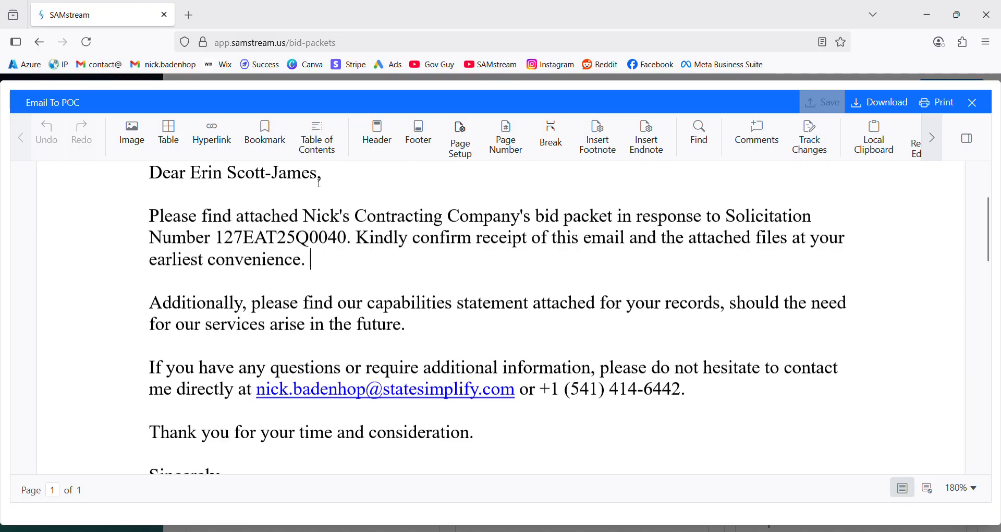
{"action": "left_click_drag", "start_coordinate": [356, 241], "coordinate": [812, 257]}
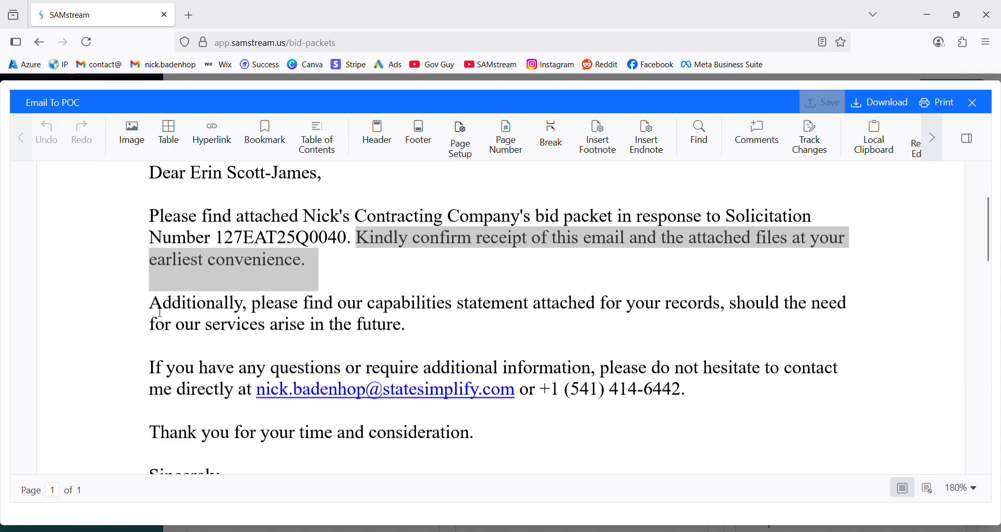
{"action": "left_click_drag", "start_coordinate": [149, 309], "coordinate": [433, 323]}
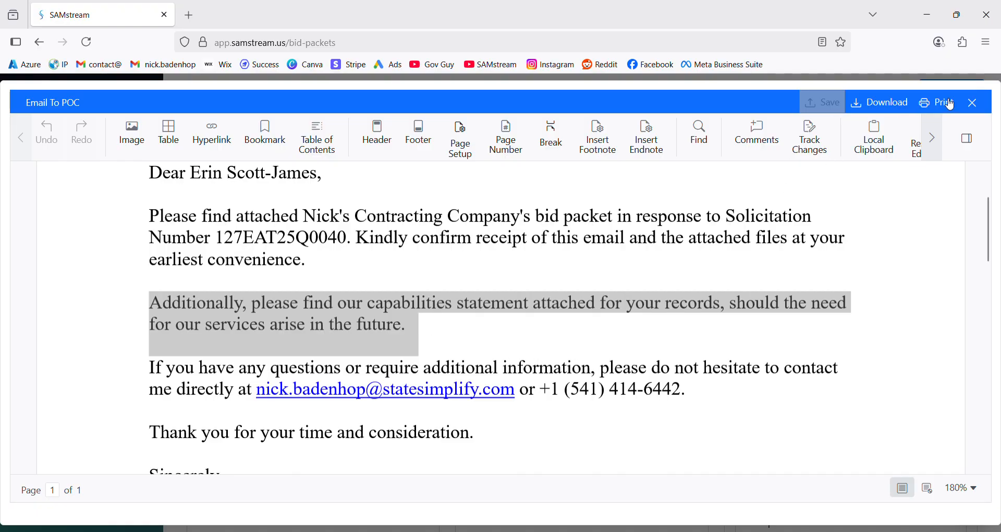
{"action": "left_click", "coordinate": [973, 102]}
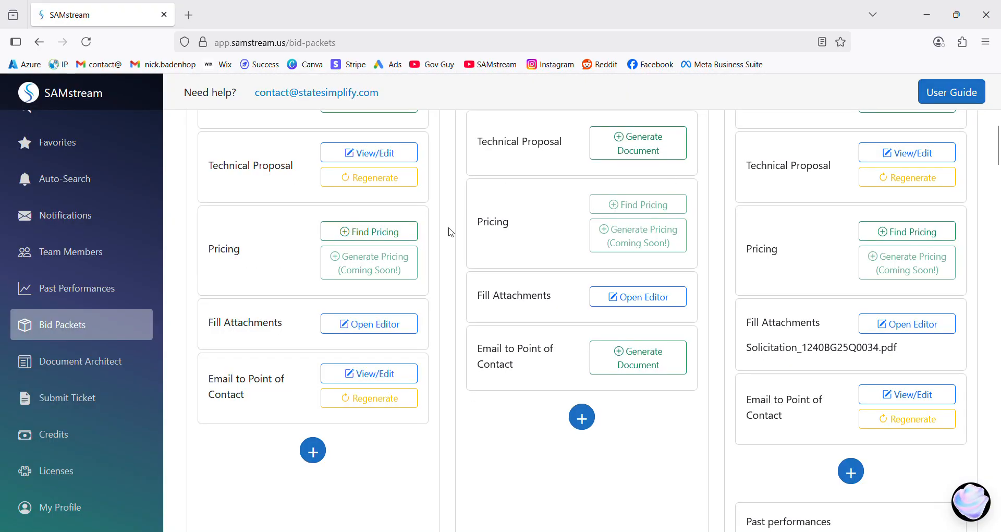
Open the Descanso packet's Fill Attachments editor and fetch the solicitation's attachments.
{"action": "scroll", "coordinate": [369, 328], "scroll_direction": "up", "scroll_amount": 3}
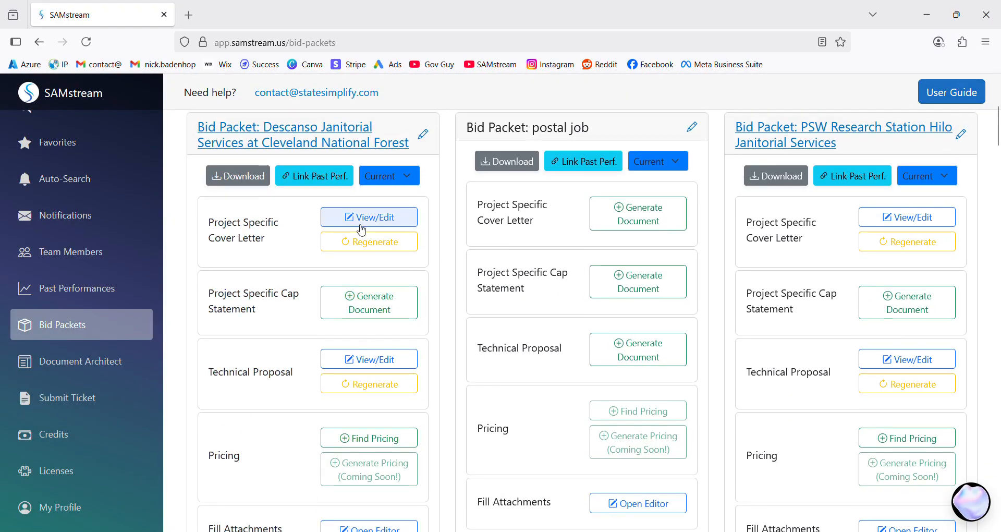
{"action": "scroll", "coordinate": [333, 509], "scroll_direction": "down", "scroll_amount": 3}
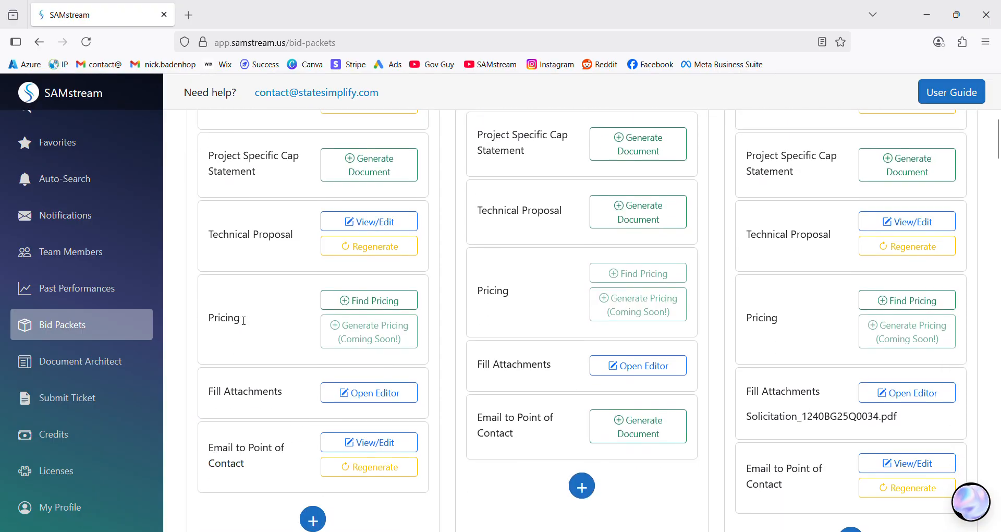
{"action": "scroll", "coordinate": [241, 325], "scroll_direction": "down", "scroll_amount": 3}
{"action": "left_click", "coordinate": [364, 258]}
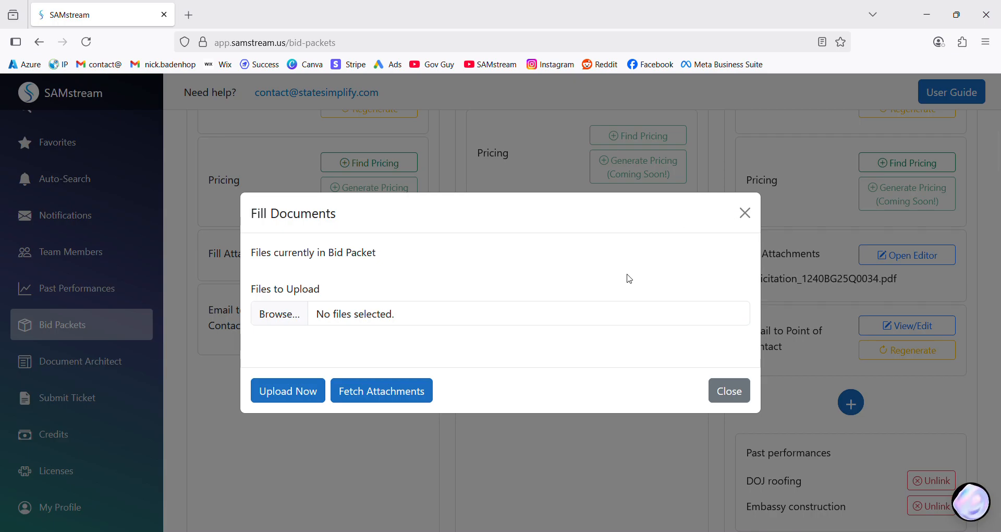
{"action": "left_click", "coordinate": [396, 388]}
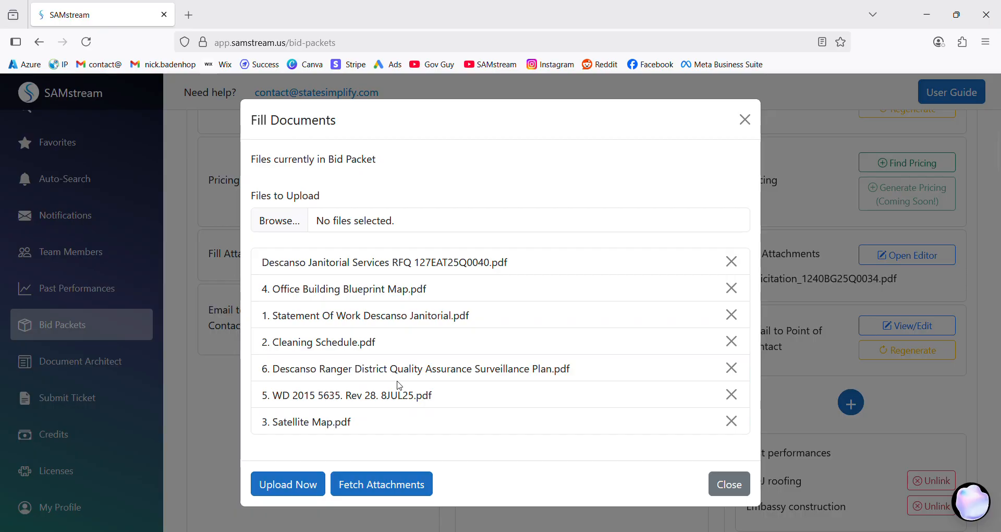
Remove every fetched file except Descanso Janitorial Services RFQ 127EAT25Q0040.pdf and upload that PDF to the bid packet.
{"action": "left_click", "coordinate": [740, 417]}
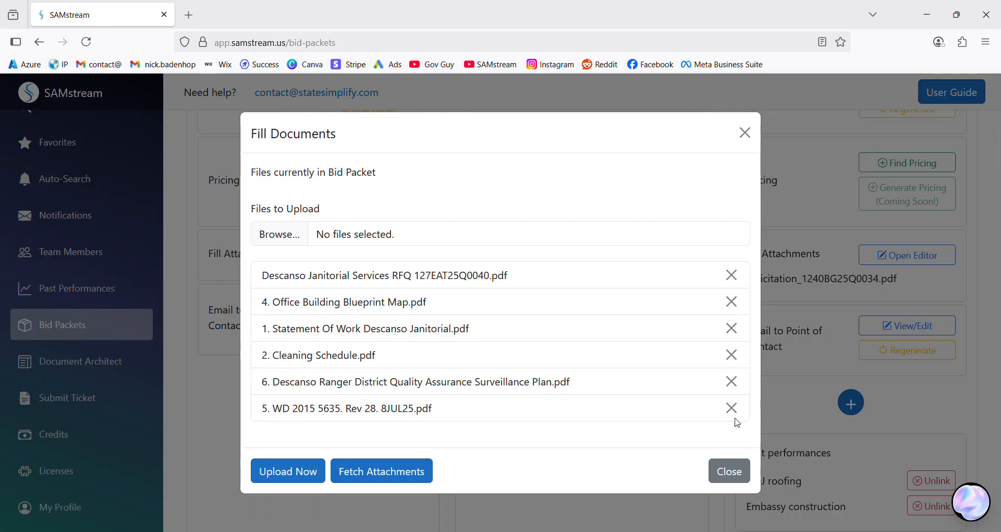
{"action": "left_click", "coordinate": [734, 409]}
{"action": "left_click", "coordinate": [732, 395]}
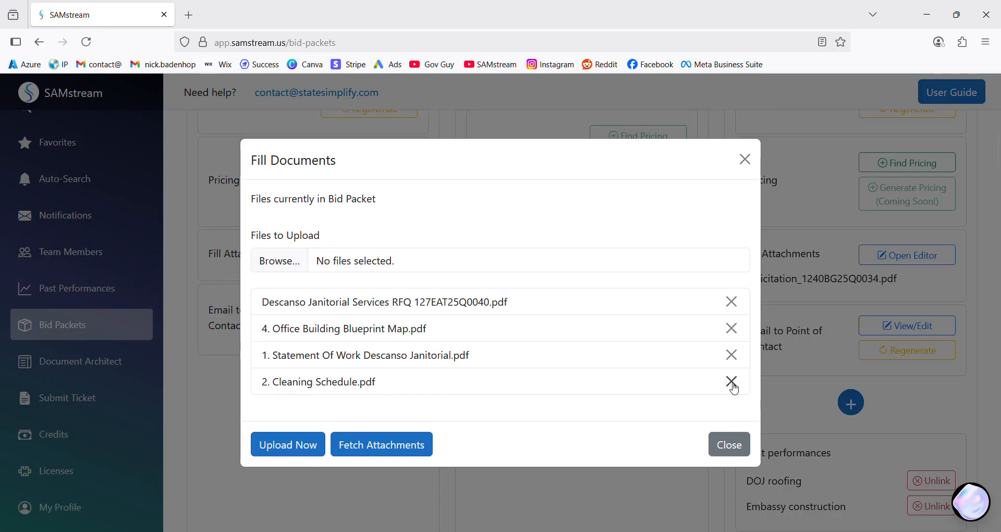
{"action": "left_click", "coordinate": [731, 380]}
{"action": "left_click", "coordinate": [731, 369]}
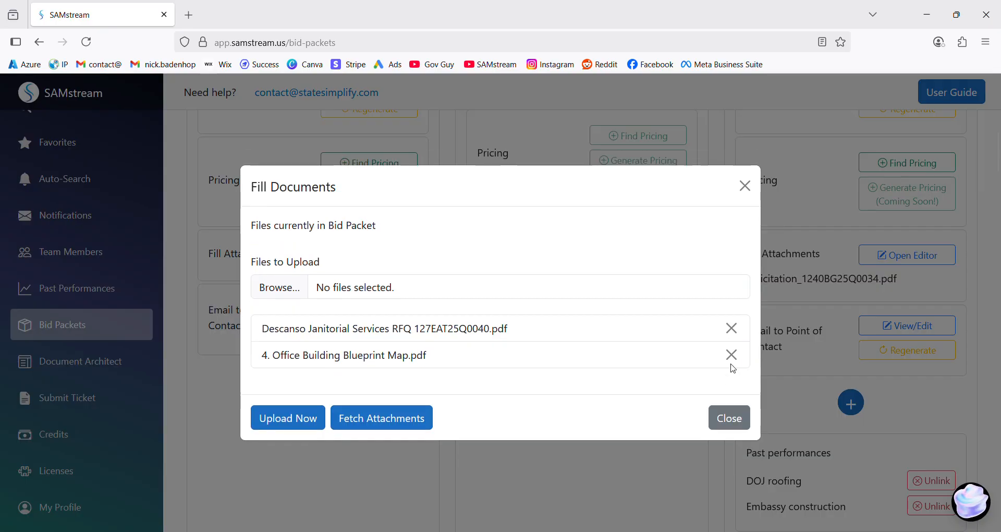
{"action": "left_click", "coordinate": [730, 353]}
{"action": "left_click", "coordinate": [284, 404]}
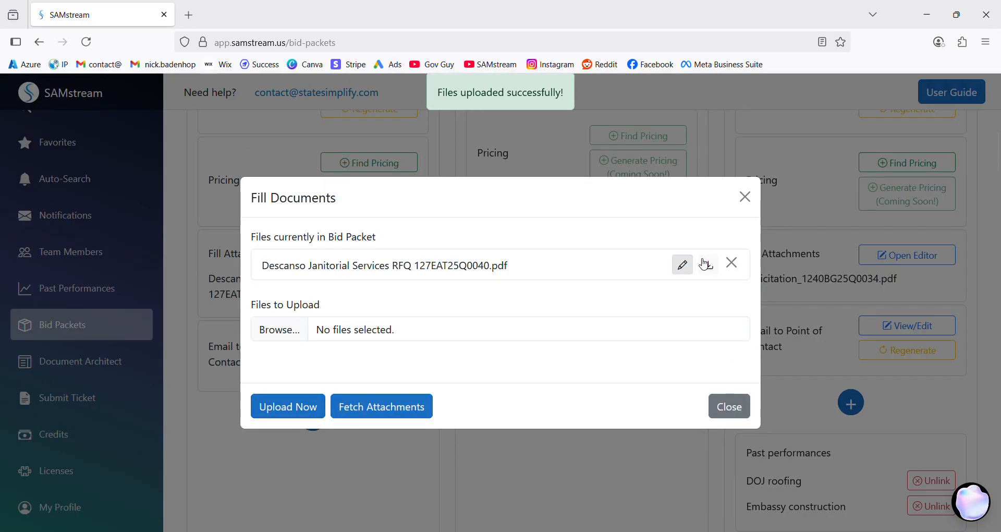
Open the uploaded RFQ PDF for editing and add the vendor's first name as free text on the Vendor Name line.
{"action": "left_click", "coordinate": [680, 265]}
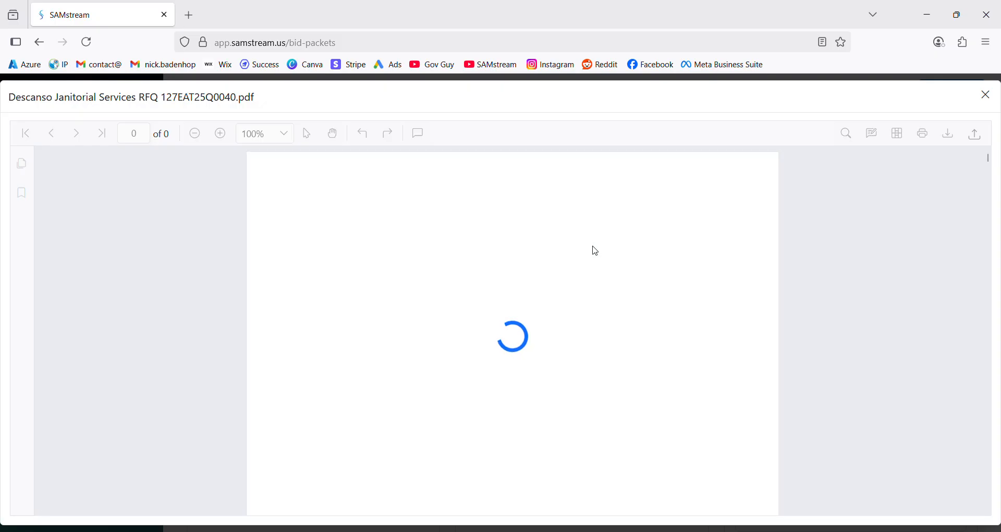
{"action": "scroll", "coordinate": [604, 254], "scroll_direction": "down", "scroll_amount": 1}
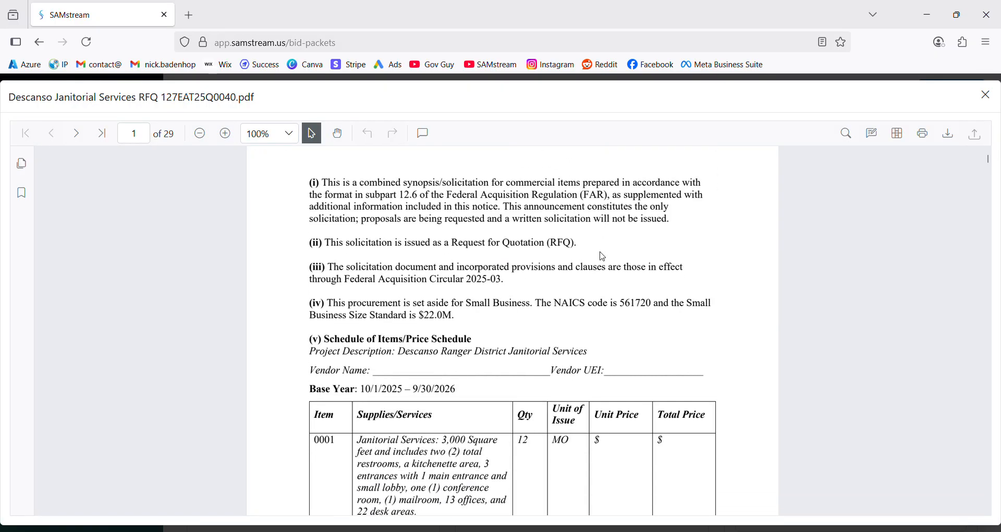
{"action": "scroll", "coordinate": [784, 190], "scroll_direction": "up", "scroll_amount": 1}
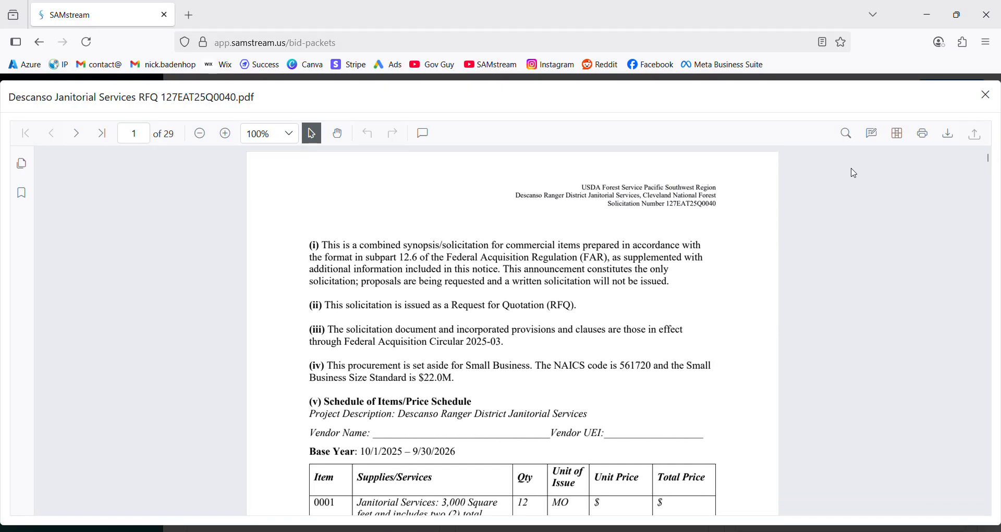
{"action": "left_click", "coordinate": [877, 142]}
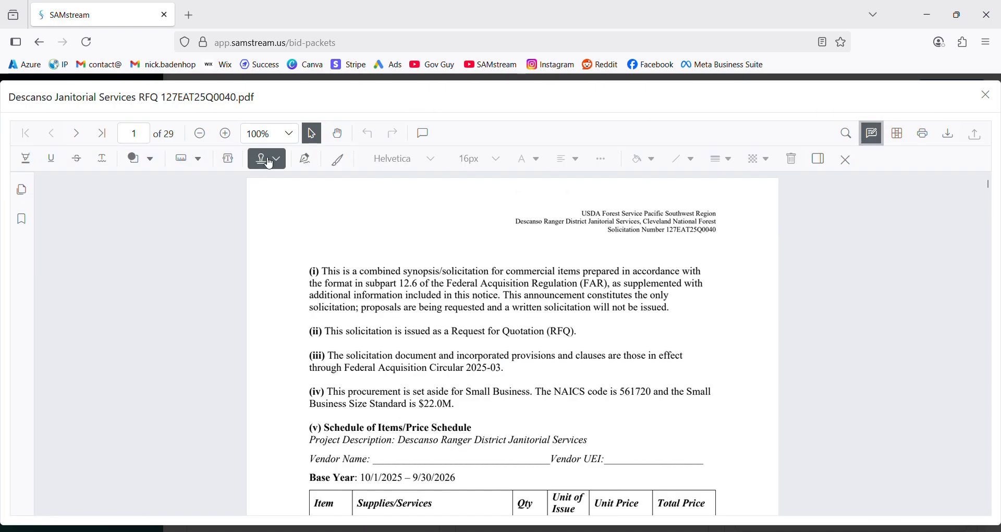
{"action": "left_click", "coordinate": [228, 158]}
{"action": "scroll", "coordinate": [282, 261], "scroll_direction": "down", "scroll_amount": 2}
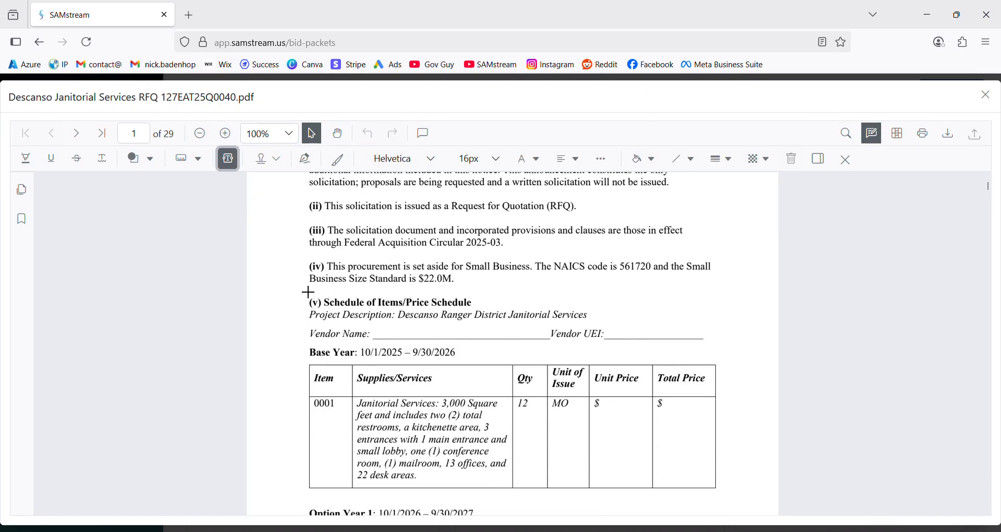
{"action": "left_click", "coordinate": [391, 339]}
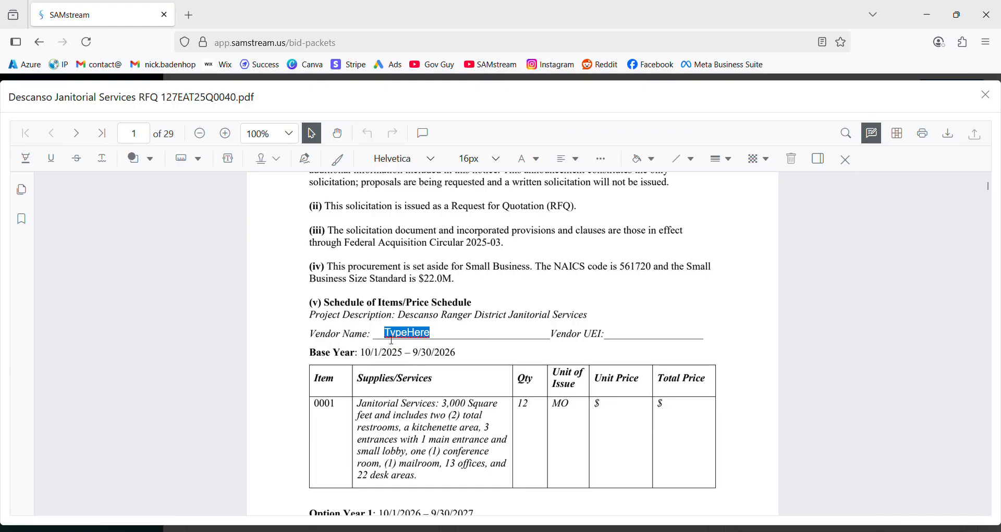
{"action": "type", "text": "nick"}
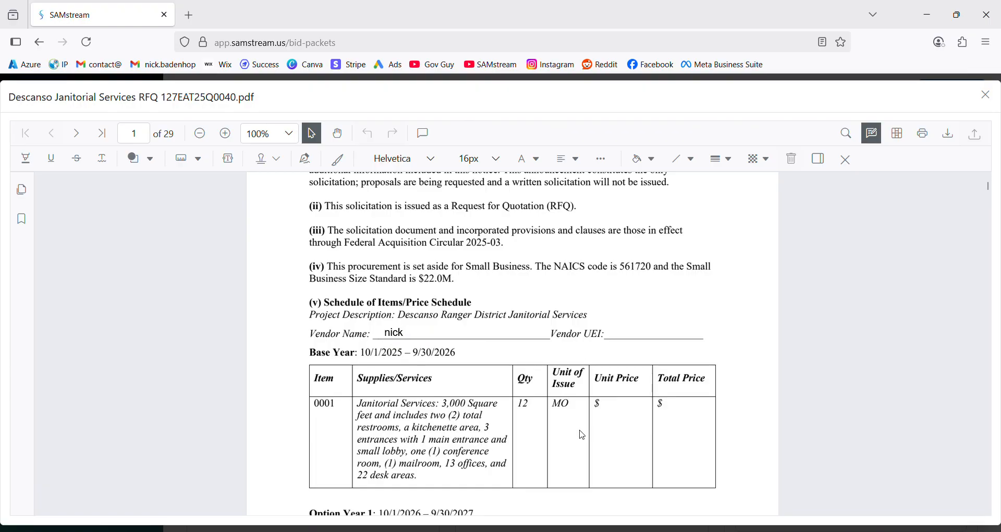
Add the free text $2000 in the Unit Price cell of item 0001 in the Base Year table.
{"action": "left_click", "coordinate": [227, 159]}
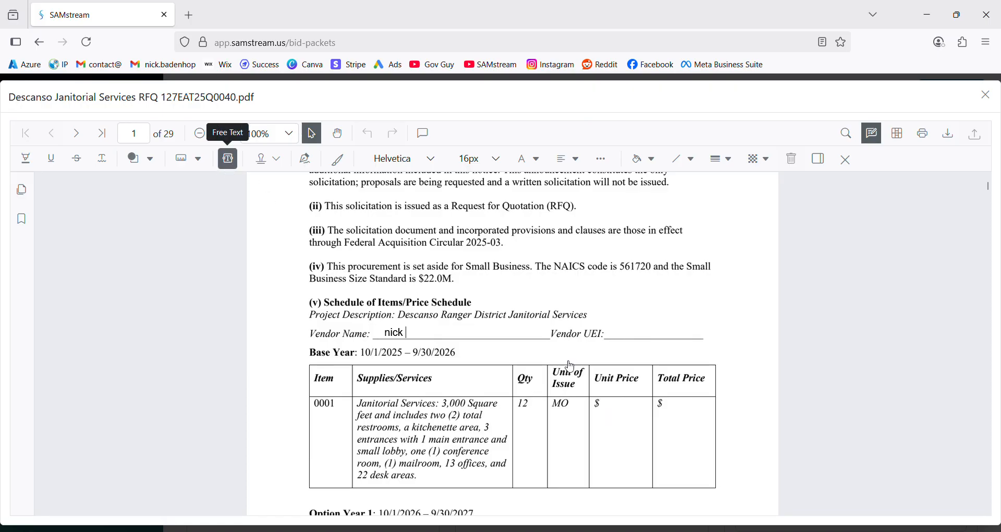
{"action": "left_click", "coordinate": [609, 409]}
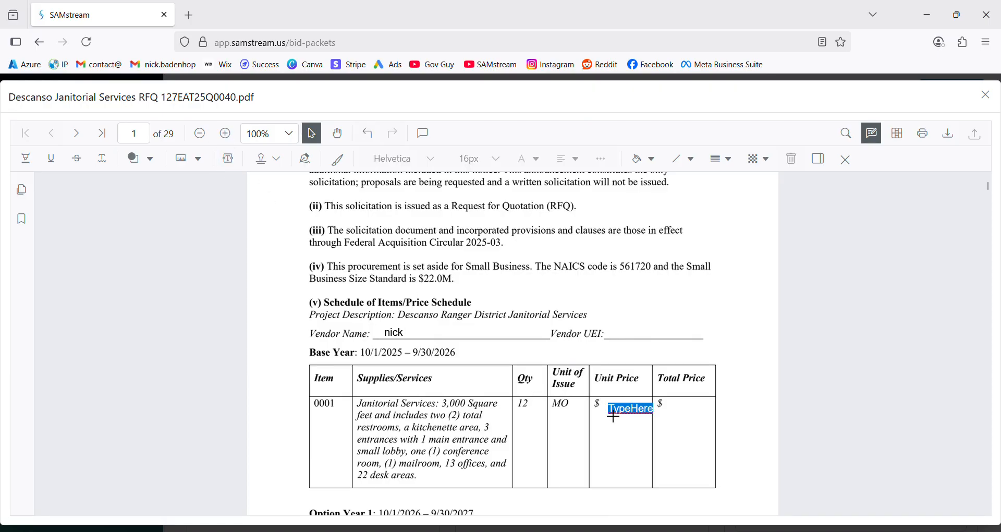
{"action": "type", "text": "$2000"}
Draw a handwritten signature, place it on the Vendor UEI line, and make it wider and flatter to fit.
{"action": "left_click", "coordinate": [306, 159]}
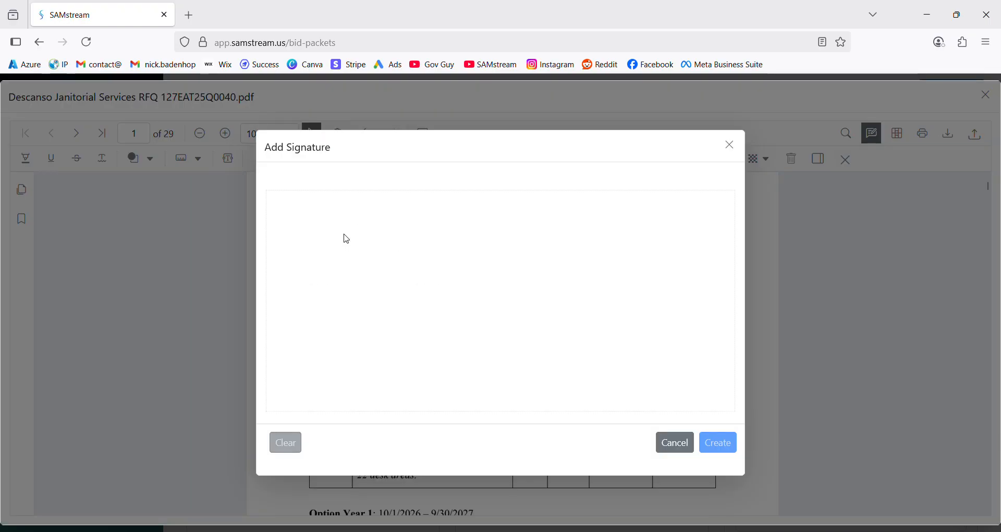
{"action": "mouse_move", "coordinate": [304, 297]}
{"action": "left_mouse_down"}
{"action": "mouse_move", "coordinate": [346, 312]}
{"action": "mouse_move", "coordinate": [376, 230]}
{"action": "mouse_move", "coordinate": [415, 238]}
{"action": "mouse_move", "coordinate": [409, 291]}
{"action": "left_mouse_up"}
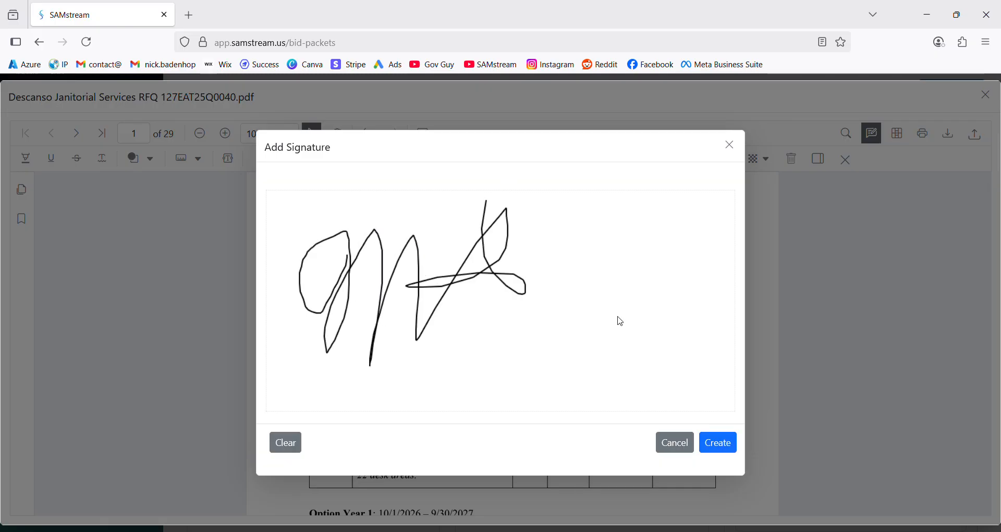
{"action": "left_click", "coordinate": [719, 444]}
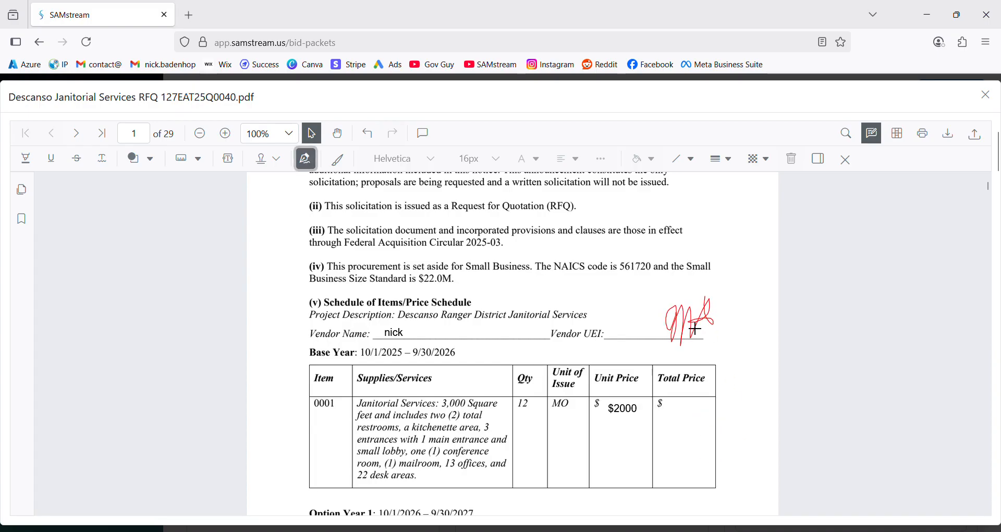
{"action": "left_click", "coordinate": [672, 344]}
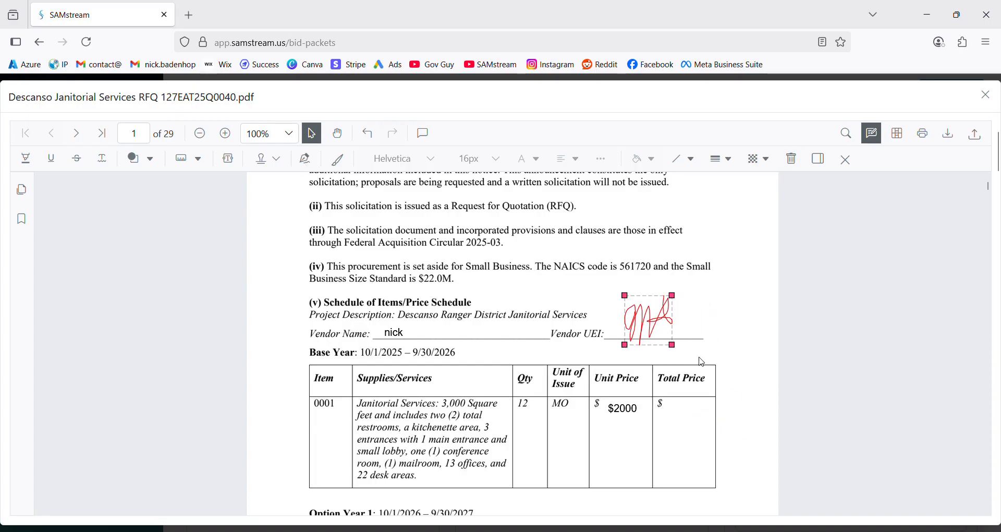
{"action": "left_click_drag", "start_coordinate": [672, 345], "coordinate": [716, 338]}
{"action": "left_click_drag", "start_coordinate": [721, 302], "coordinate": [718, 322]}
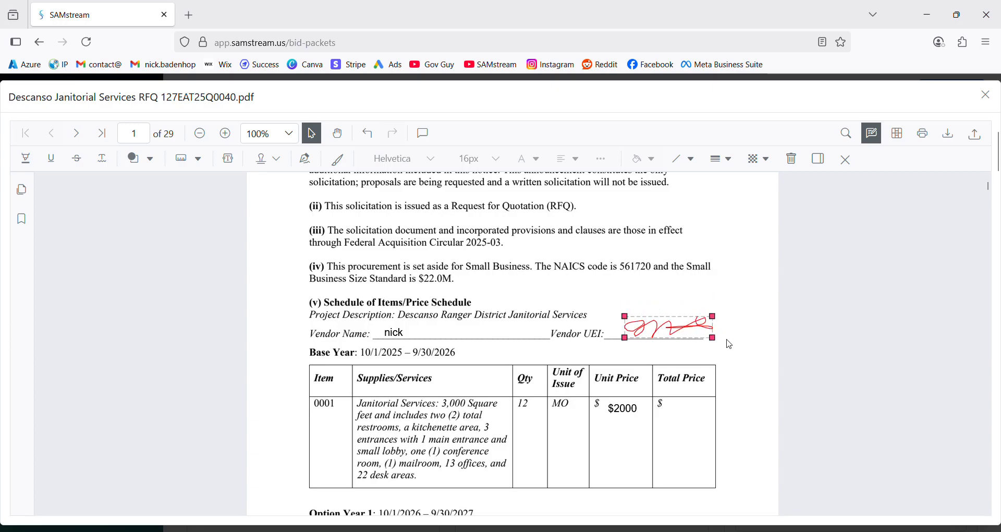
Look over the annotated RFQ PDF and close it, discarding the unsaved changes.
{"action": "scroll", "coordinate": [591, 347], "scroll_direction": "down", "scroll_amount": 10}
{"action": "scroll", "coordinate": [653, 327], "scroll_direction": "up", "scroll_amount": 12}
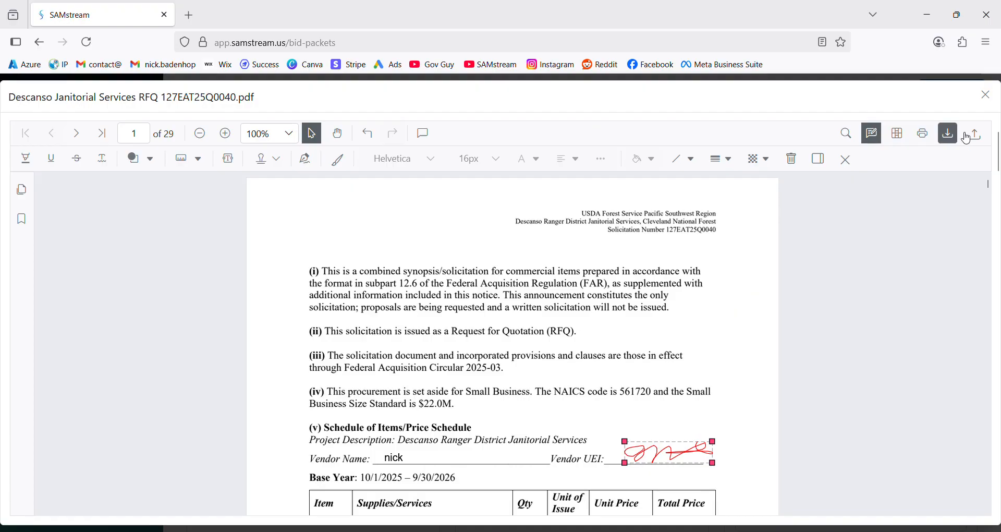
{"action": "left_click", "coordinate": [985, 95]}
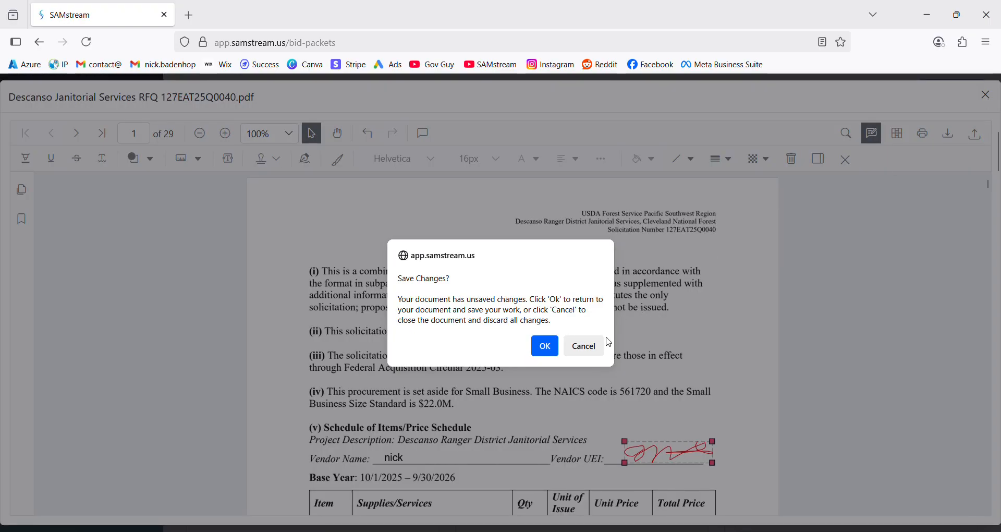
{"action": "left_click", "coordinate": [593, 346]}
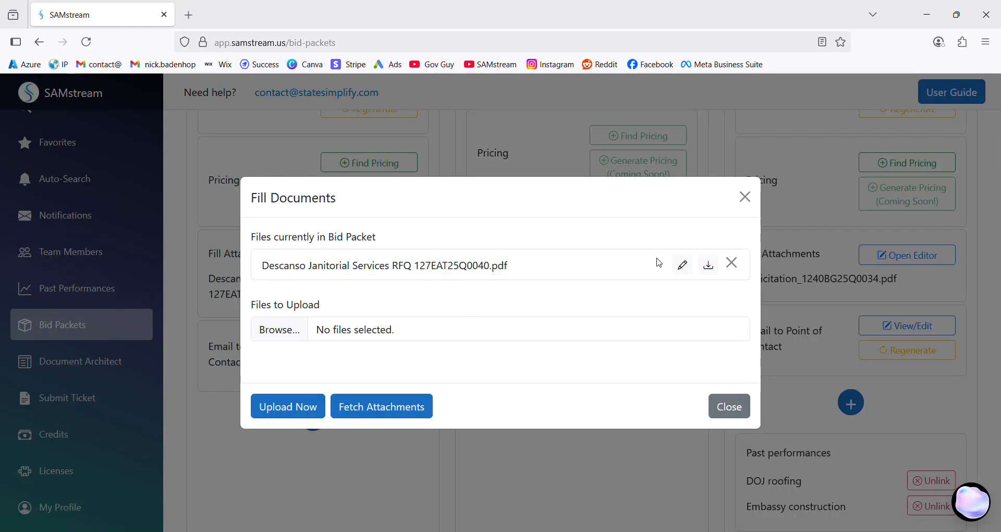
Close the Fill Documents dialog of the Descanso bid packet.
{"action": "left_click", "coordinate": [745, 196]}
{"action": "scroll", "coordinate": [349, 291], "scroll_direction": "up", "scroll_amount": 2}
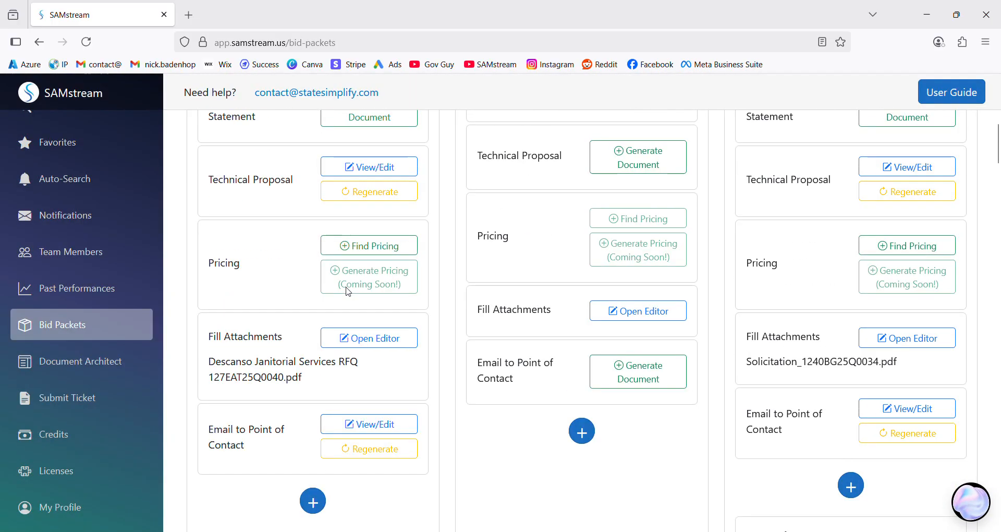
{"action": "scroll", "coordinate": [348, 291], "scroll_direction": "up", "scroll_amount": 3}
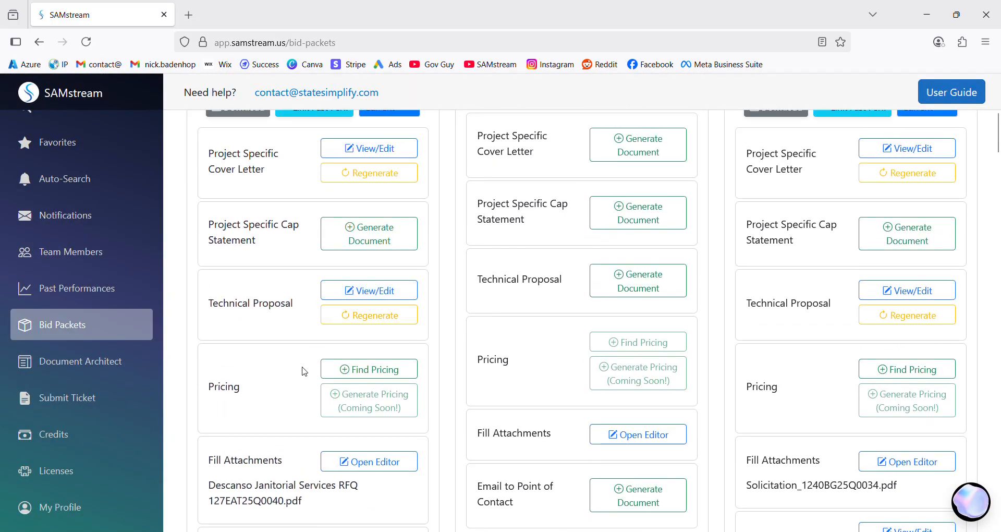
{"action": "scroll", "coordinate": [295, 349], "scroll_direction": "up", "scroll_amount": 3}
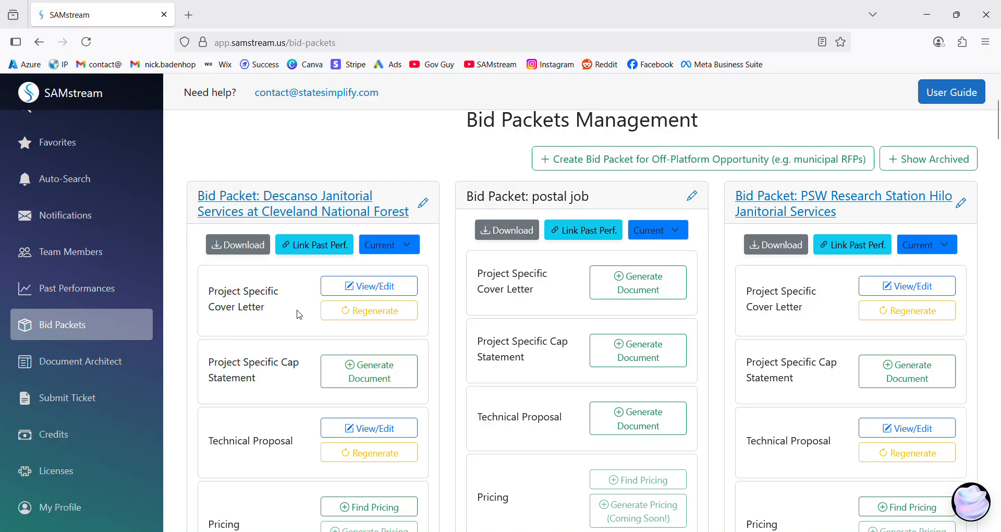
Link the DSIP Research, Embassy construction and DOJ roofing past performances to the Descanso bid packet.
{"action": "left_click", "coordinate": [313, 251]}
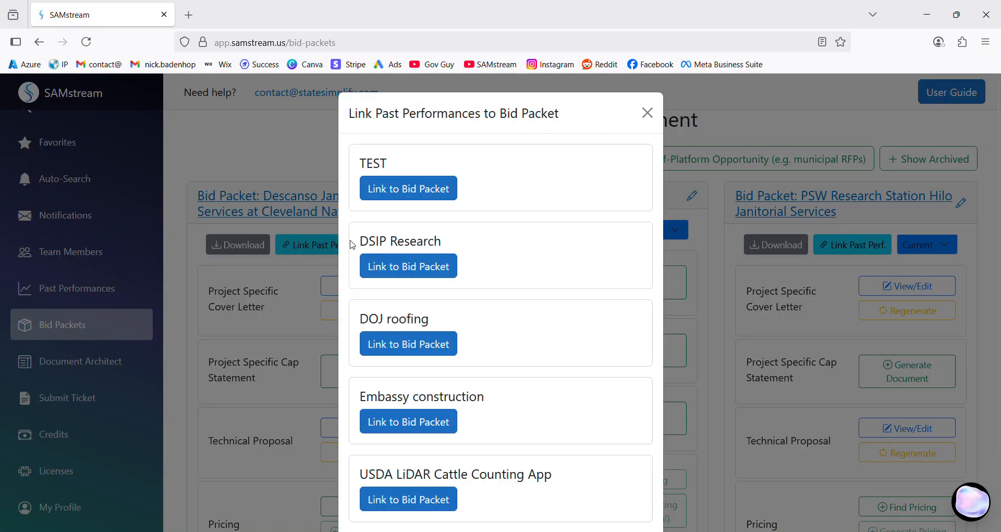
{"action": "left_click", "coordinate": [414, 267]}
{"action": "left_click", "coordinate": [419, 348]}
{"action": "left_click", "coordinate": [400, 271]}
{"action": "left_click", "coordinate": [647, 113]}
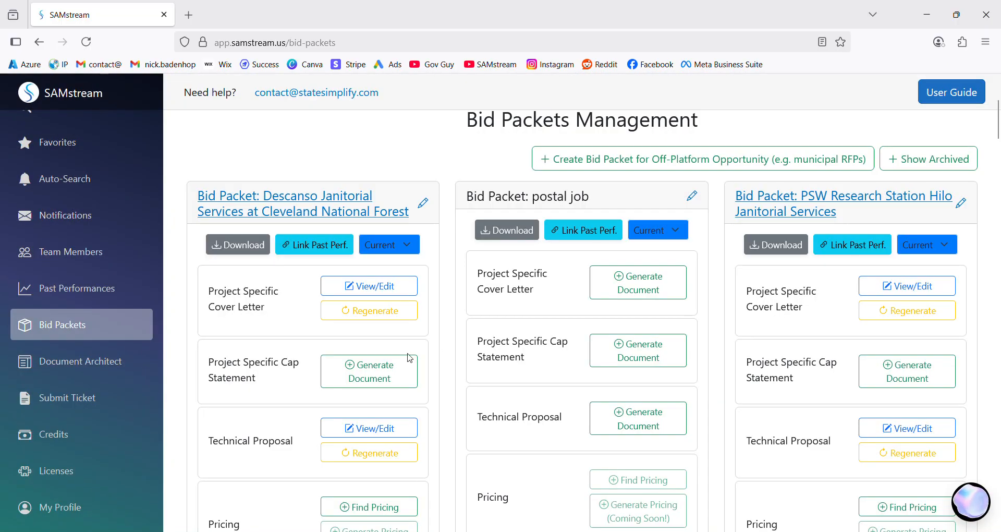
Look over the Descanso packet's document sections, including the Project Specific Cap Statement, and check its status options without changing them.
{"action": "scroll", "coordinate": [281, 365], "scroll_direction": "down", "scroll_amount": 3}
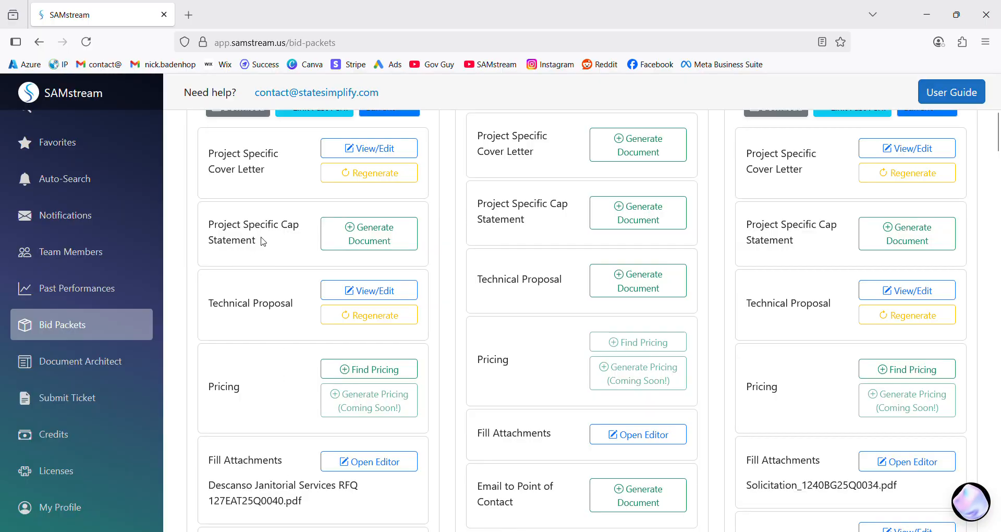
{"action": "left_click_drag", "start_coordinate": [261, 239], "coordinate": [208, 232]}
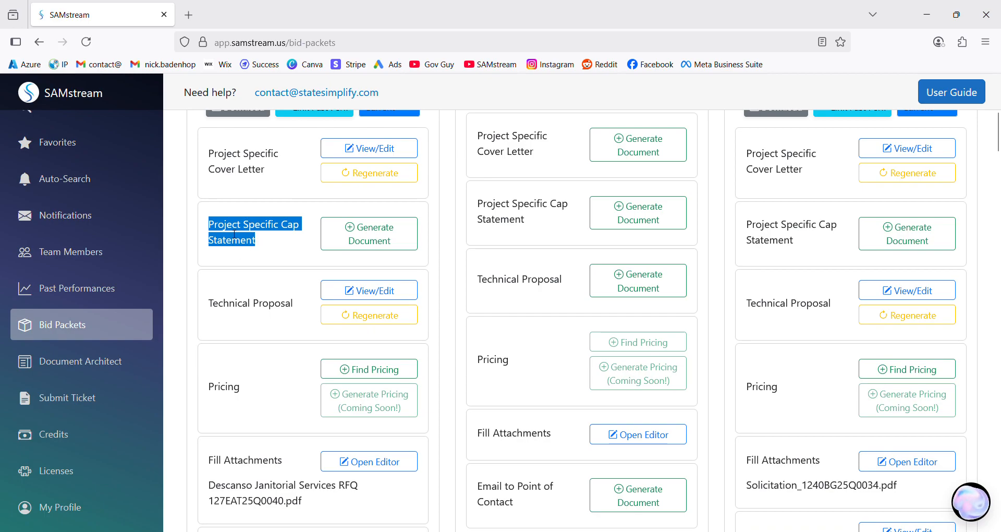
{"action": "left_click", "coordinate": [286, 242]}
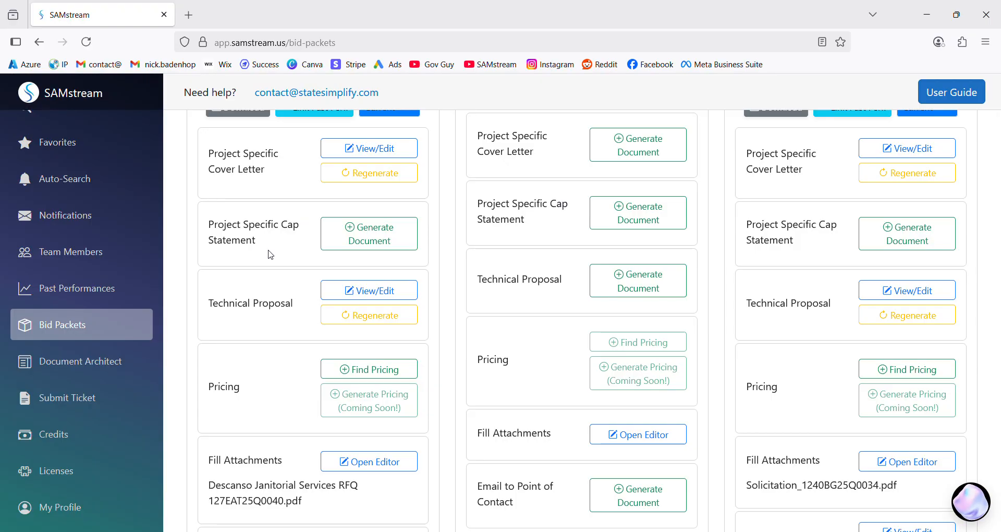
{"action": "scroll", "coordinate": [270, 254], "scroll_direction": "up", "scroll_amount": 1}
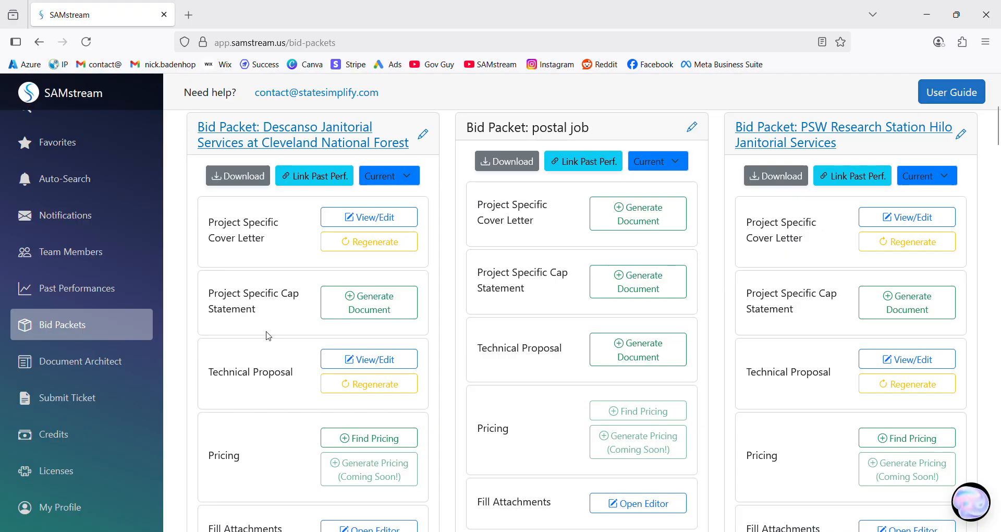
{"action": "scroll", "coordinate": [267, 338], "scroll_direction": "down", "scroll_amount": 6}
{"action": "scroll", "coordinate": [269, 355], "scroll_direction": "up", "scroll_amount": 5}
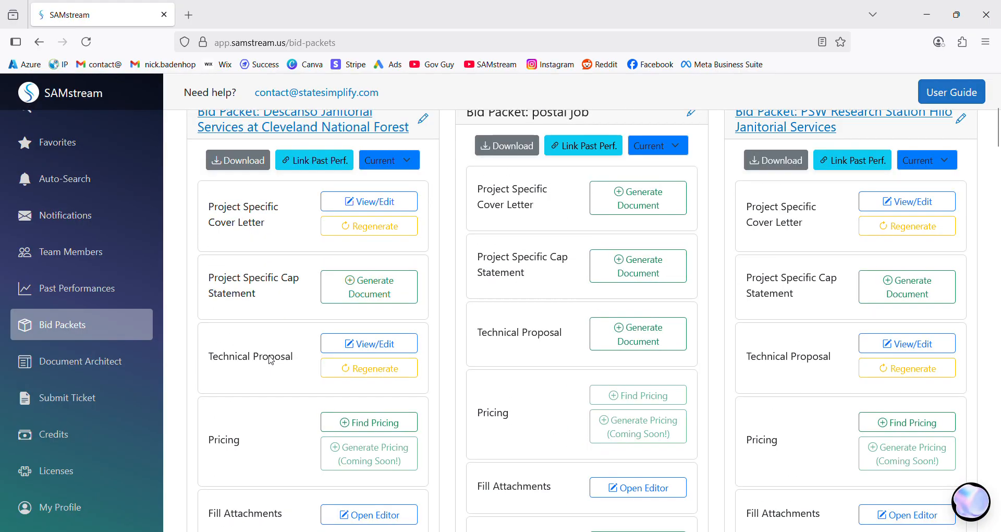
{"action": "scroll", "coordinate": [270, 360], "scroll_direction": "up", "scroll_amount": 4}
{"action": "scroll", "coordinate": [373, 386], "scroll_direction": "down", "scroll_amount": 3}
{"action": "left_click", "coordinate": [401, 243]}
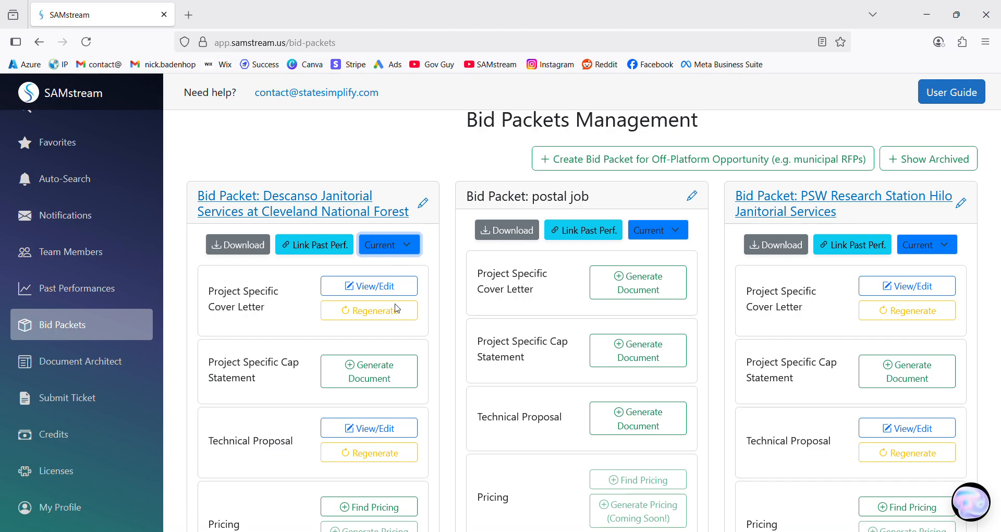
{"action": "left_click", "coordinate": [422, 149]}
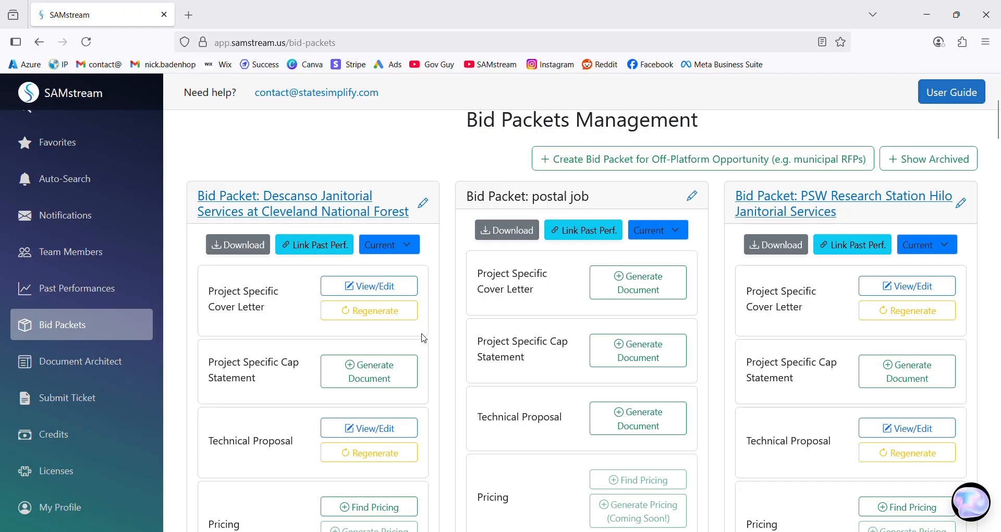
Create a bid packet for an off-platform opportunity named city job.
{"action": "left_click", "coordinate": [599, 164]}
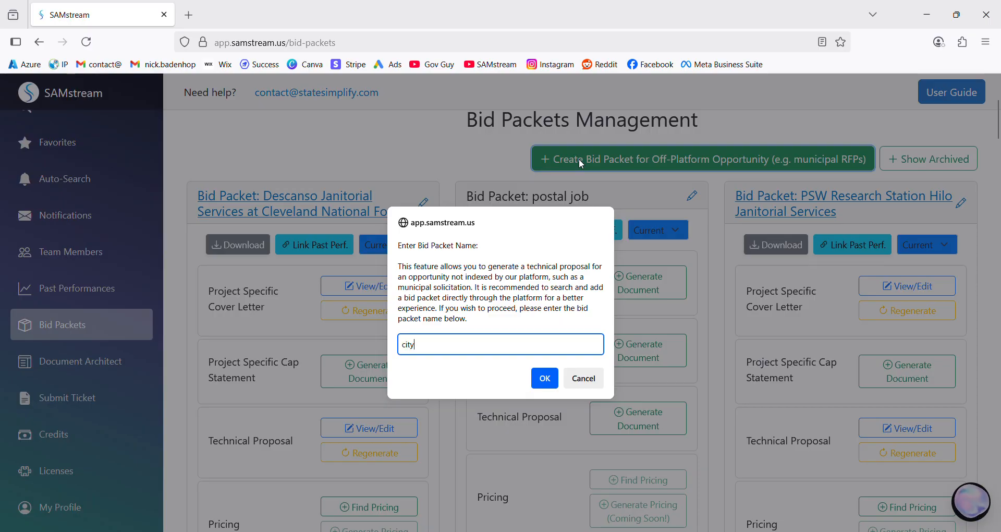
{"action": "type", "text": "city job"}
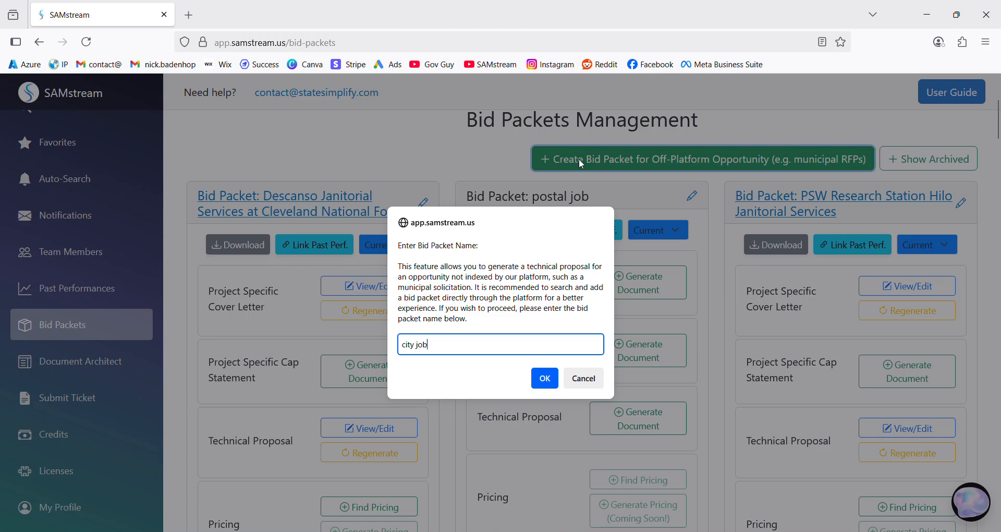
{"action": "left_click", "coordinate": [544, 378]}
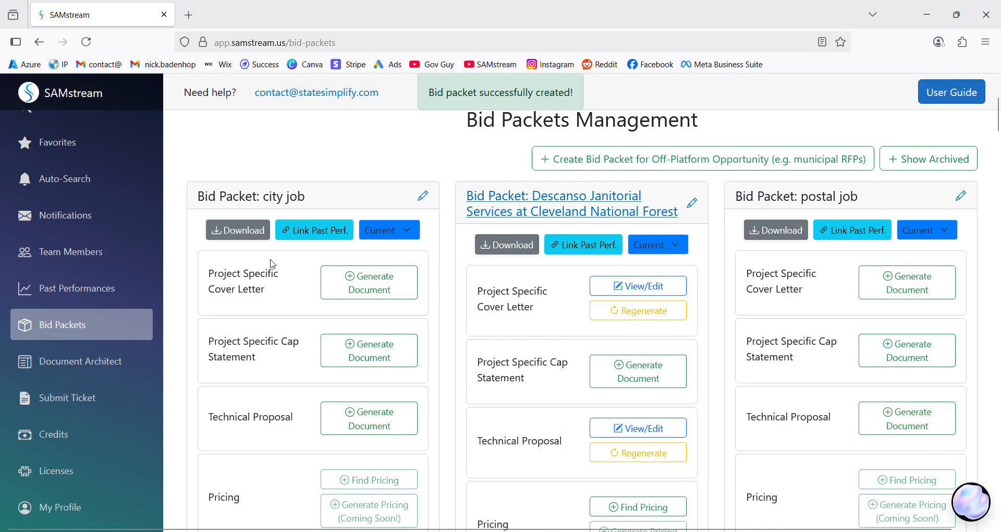
Select SOS Pre-Filing-1.pdf as the upload for the city job packet's technical proposal and close the dialog without generating the document.
{"action": "left_click", "coordinate": [364, 424]}
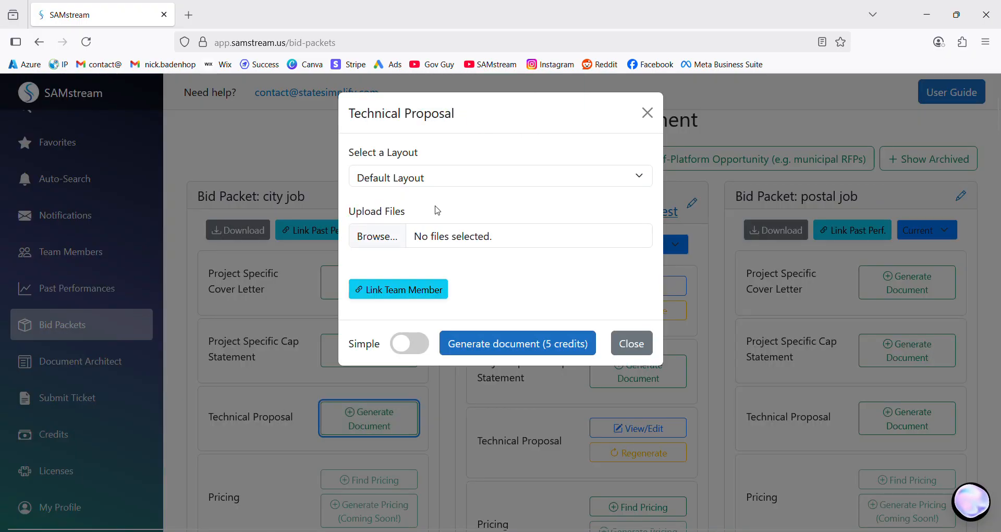
{"action": "left_click", "coordinate": [380, 237]}
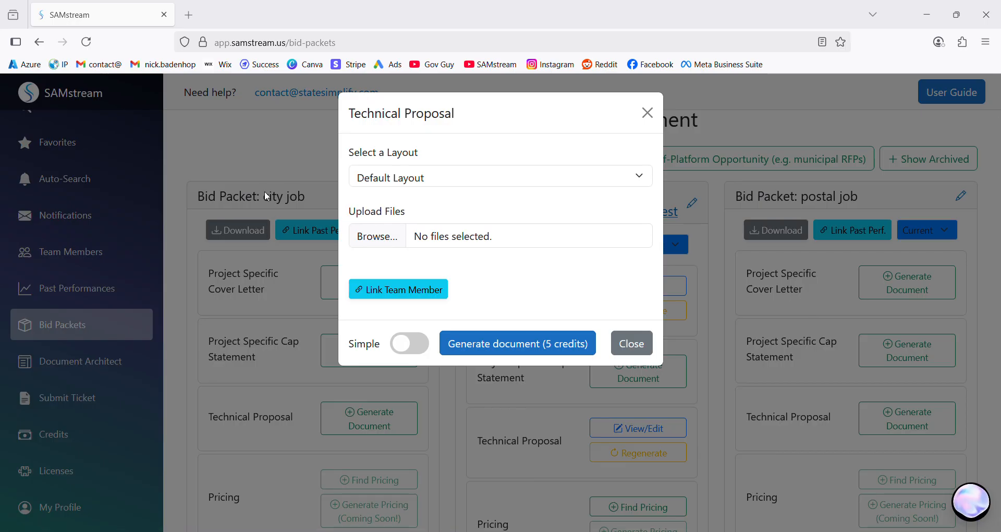
{"action": "double_click", "coordinate": [220, 169]}
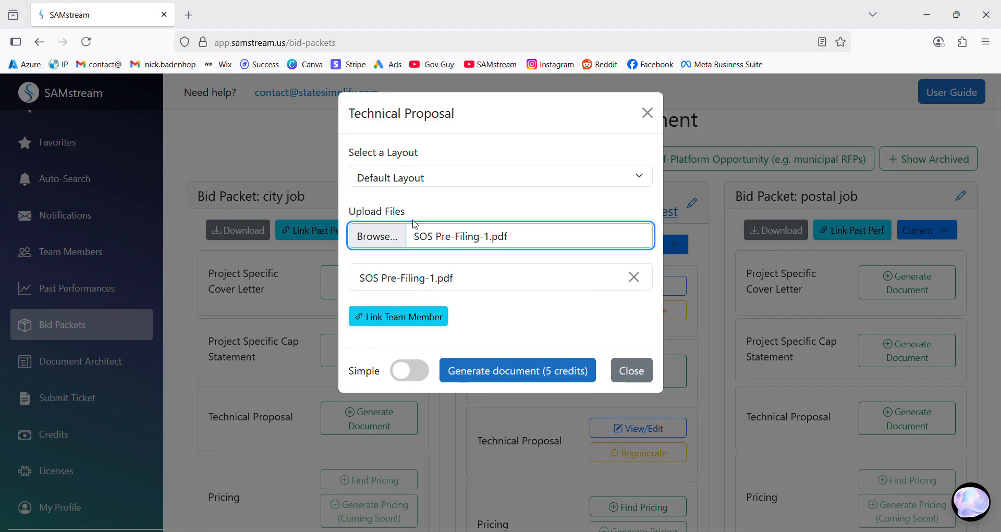
{"action": "left_click", "coordinate": [635, 374]}
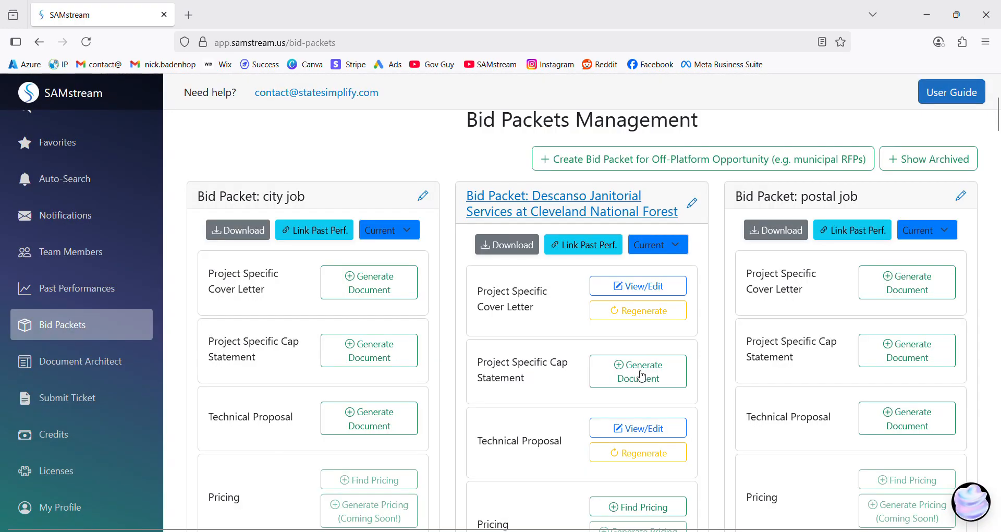
Delete the city job bid packet.
{"action": "left_click", "coordinate": [414, 234]}
{"action": "left_click", "coordinate": [405, 308]}
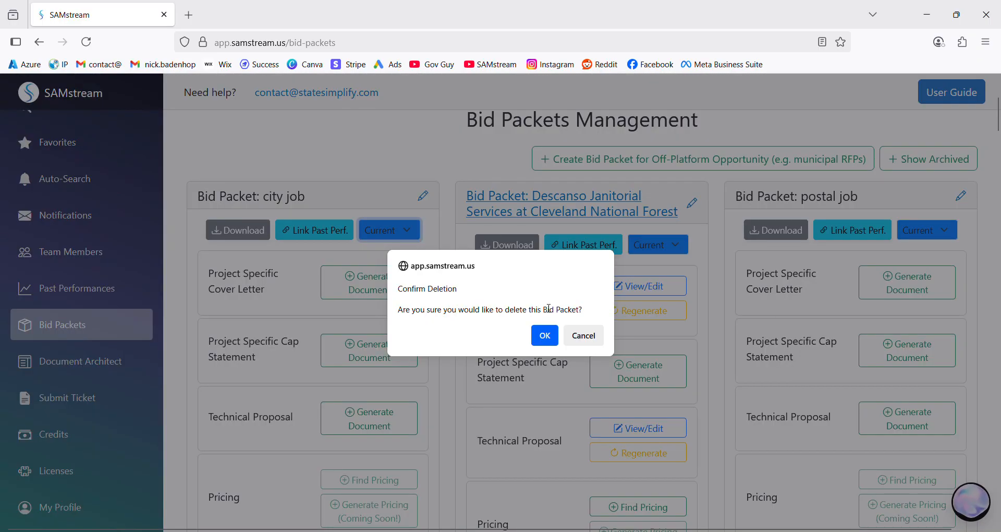
{"action": "left_click", "coordinate": [545, 335]}
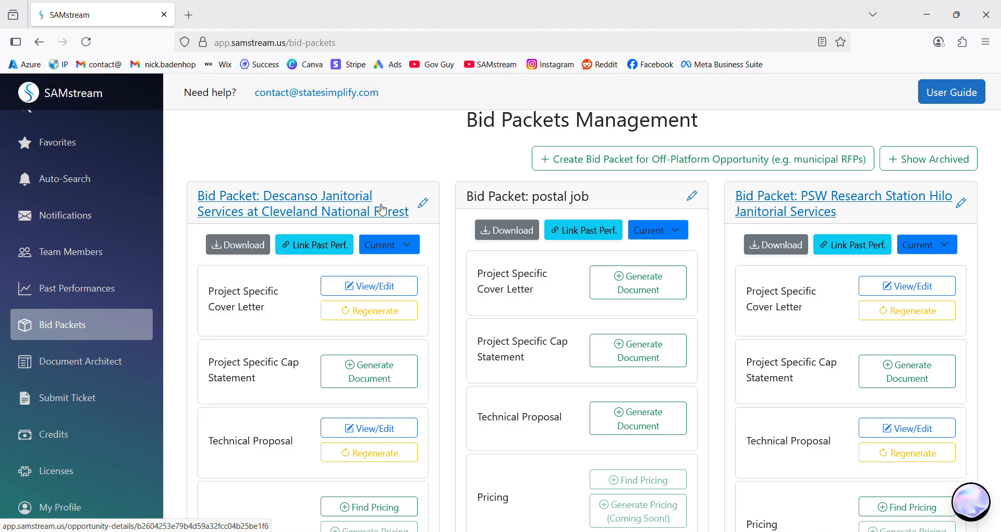
Unlink the DSIP Research, Embassy construction and DOJ roofing past performances from the Descanso bid packet.
{"action": "scroll", "coordinate": [380, 207], "scroll_direction": "down", "scroll_amount": 3}
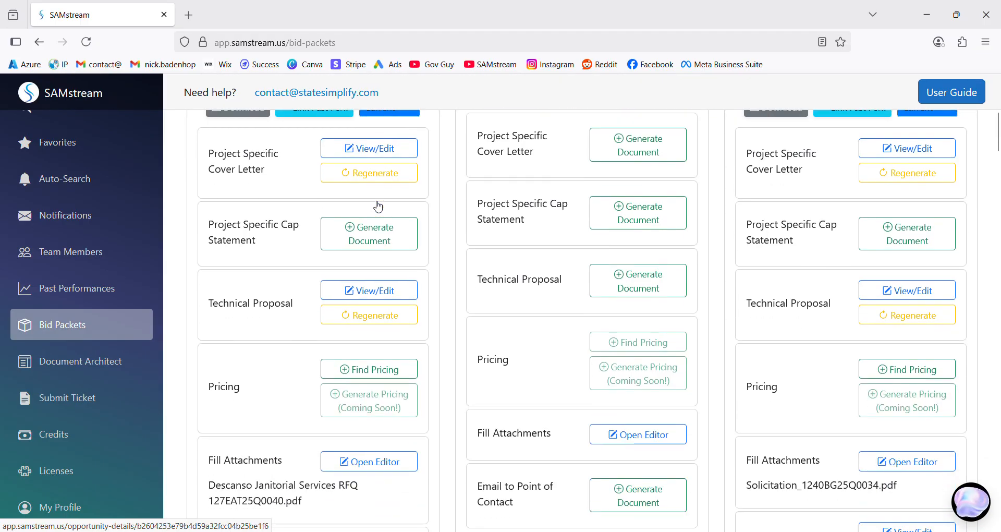
{"action": "scroll", "coordinate": [375, 208], "scroll_direction": "down", "scroll_amount": 9}
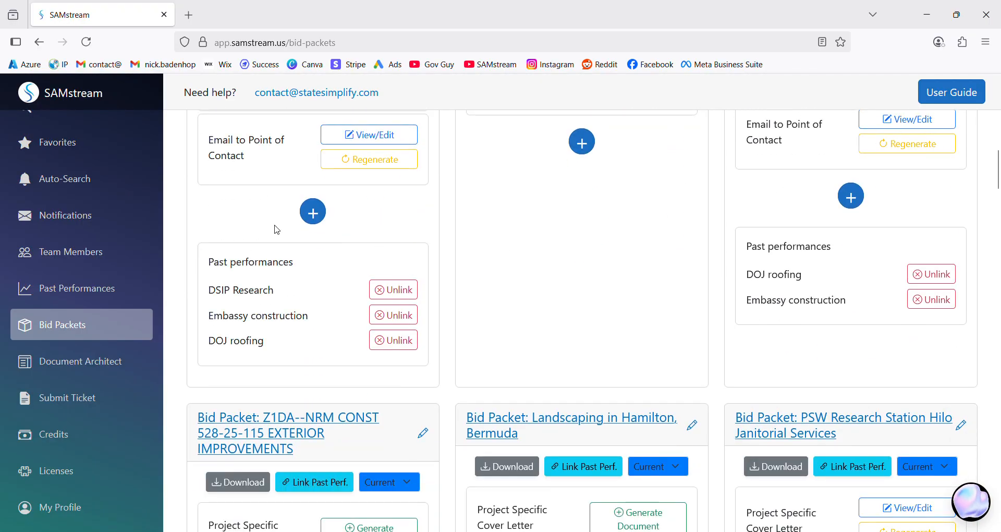
{"action": "left_click", "coordinate": [385, 290]}
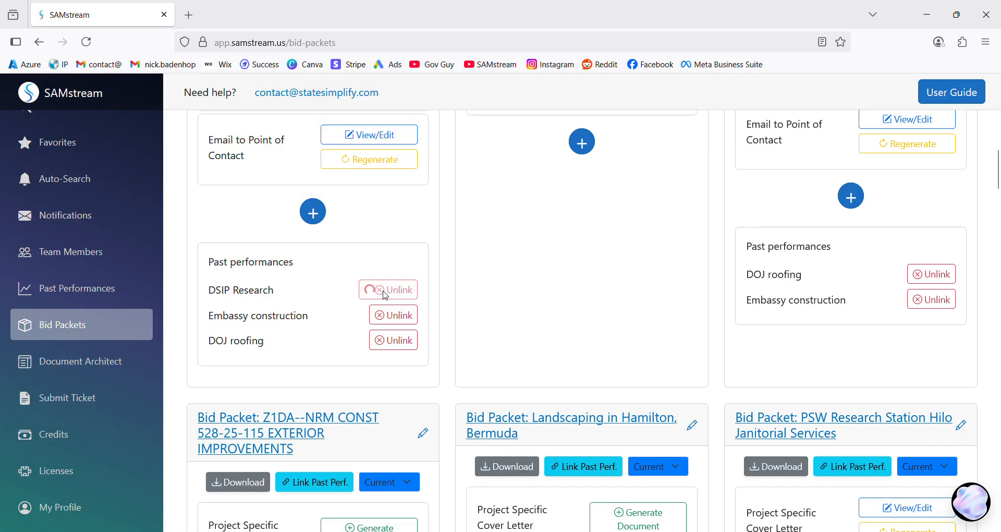
{"action": "left_click", "coordinate": [387, 290]}
{"action": "left_click", "coordinate": [387, 295]}
{"action": "scroll", "coordinate": [365, 281], "scroll_direction": "up", "scroll_amount": 13}
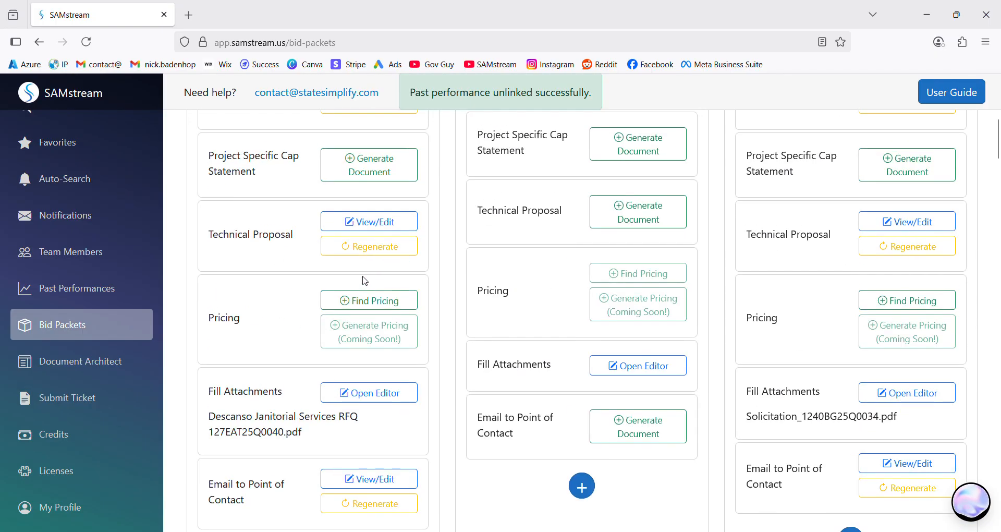
Look over the bid packets and base documents, and check the available balance and purchase option on the Credits page.
{"action": "scroll", "coordinate": [364, 280], "scroll_direction": "down", "scroll_amount": 2}
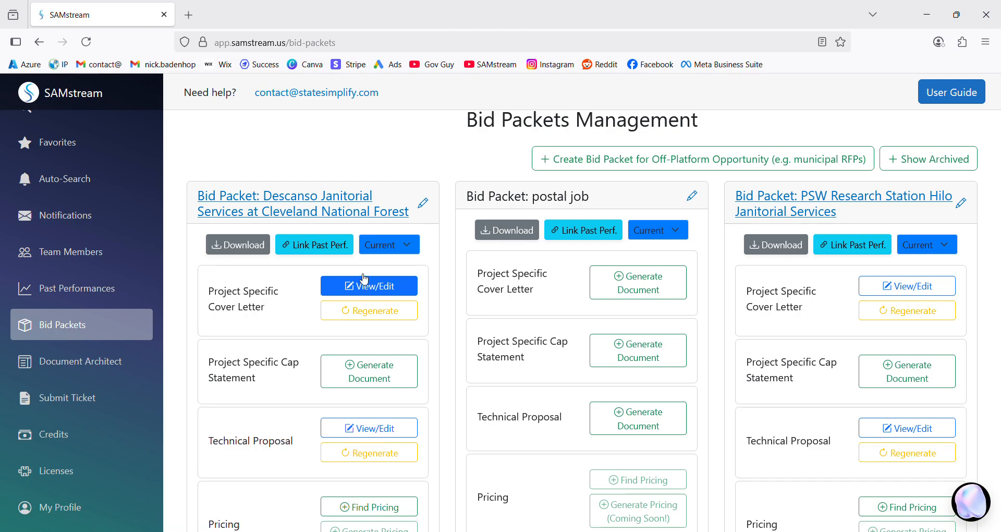
{"action": "scroll", "coordinate": [333, 256], "scroll_direction": "down", "scroll_amount": 3}
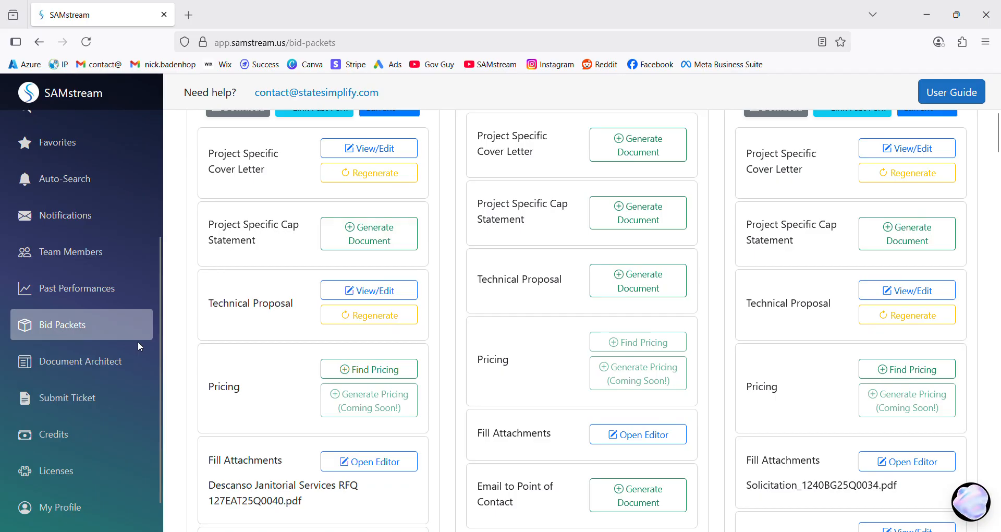
{"action": "scroll", "coordinate": [235, 375], "scroll_direction": "up", "scroll_amount": 8}
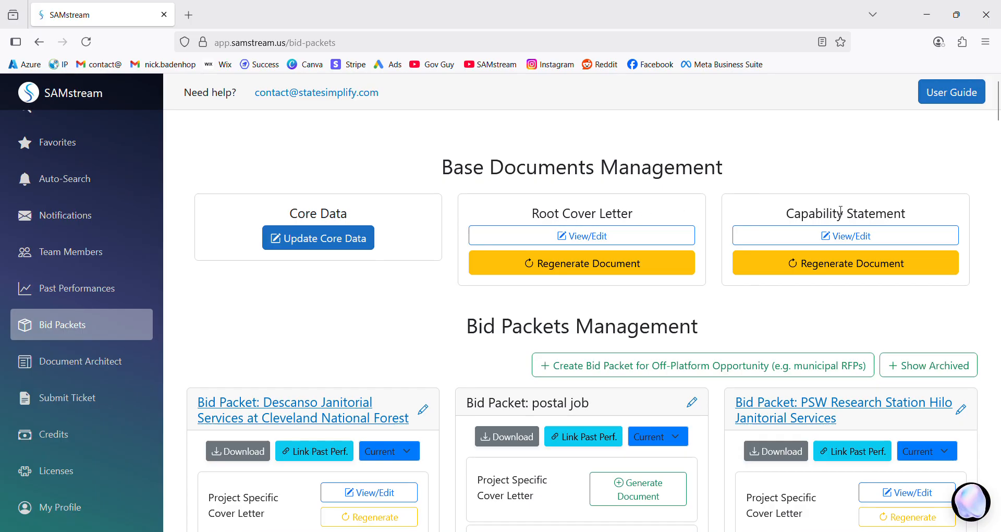
{"action": "scroll", "coordinate": [472, 300], "scroll_direction": "down", "scroll_amount": 4}
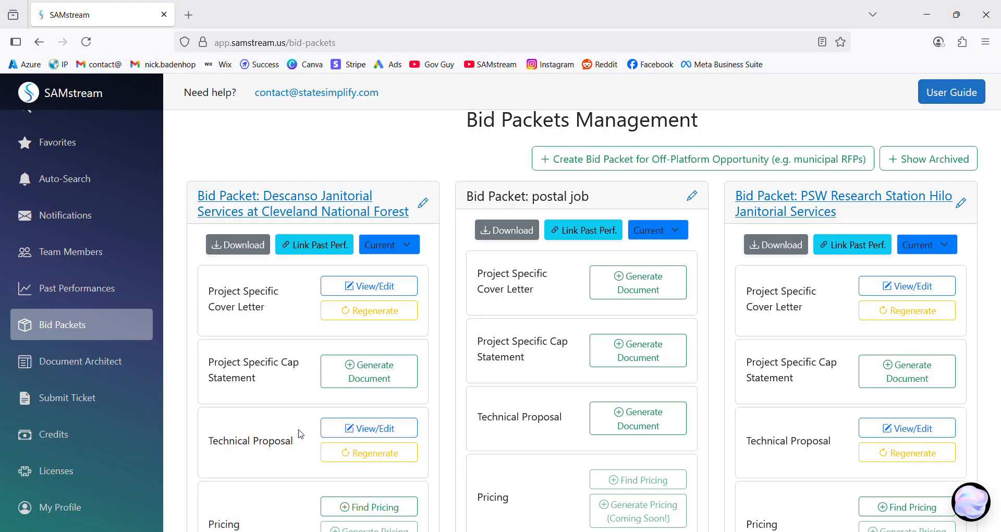
{"action": "left_click", "coordinate": [81, 436]}
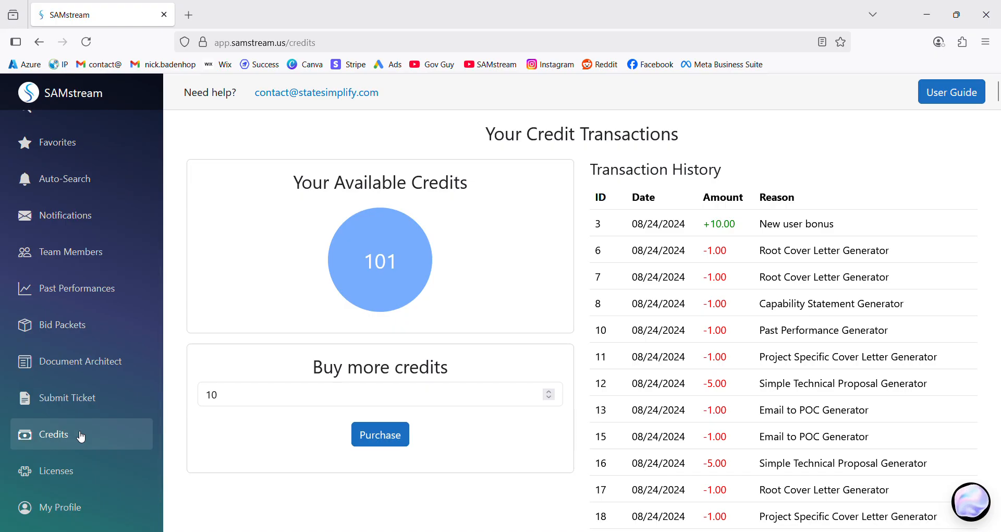
{"action": "left_click", "coordinate": [247, 401]}
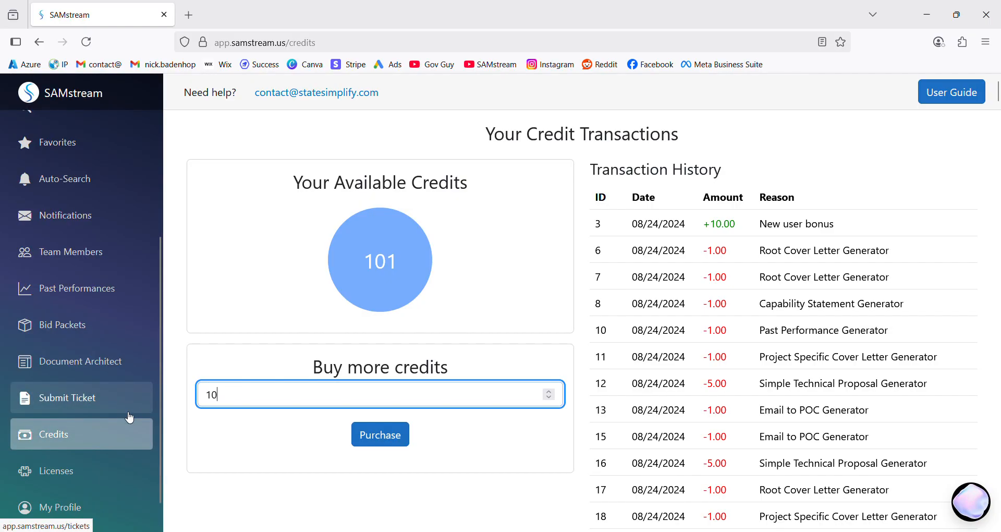
Revisit the bid packets, and on the Dashboard highlight the support phone number in the welcome notice.
{"action": "left_click", "coordinate": [91, 322]}
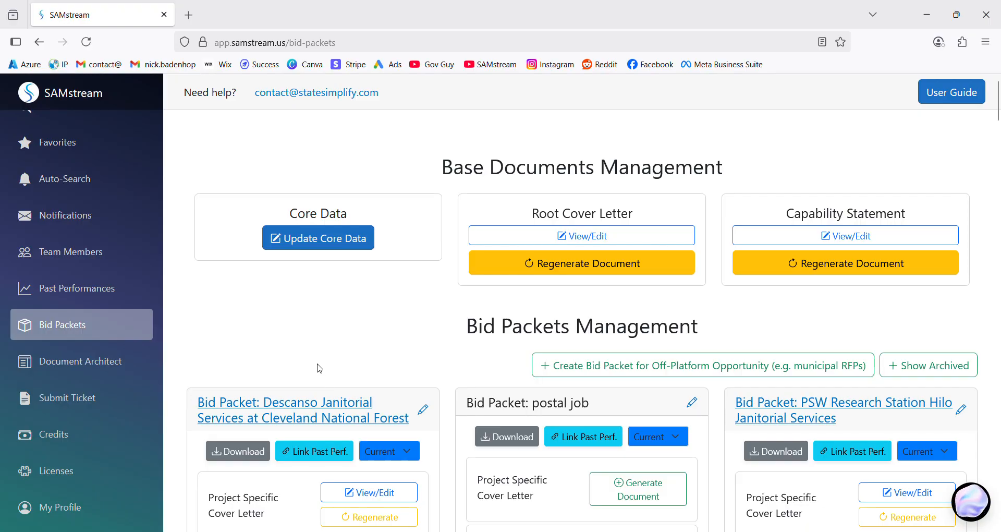
{"action": "scroll", "coordinate": [85, 369], "scroll_direction": "down", "scroll_amount": 1}
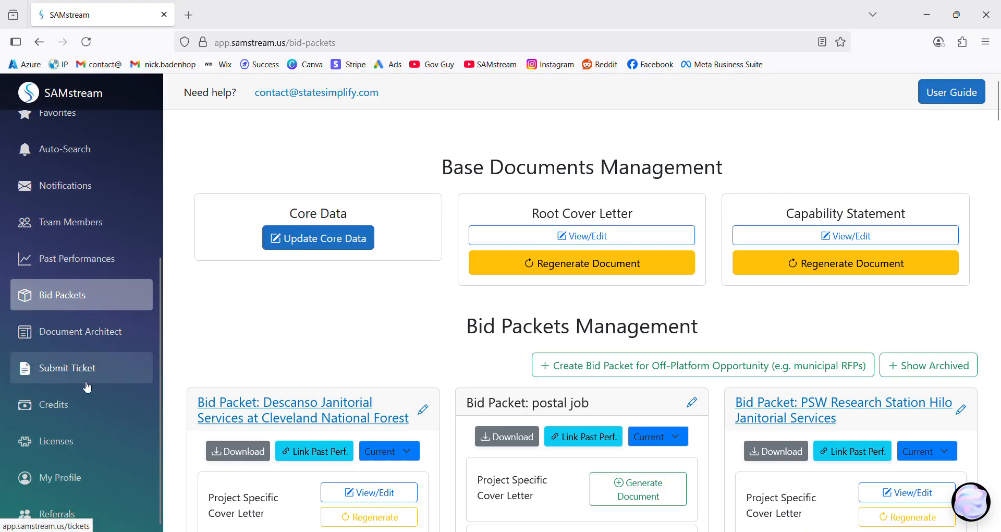
{"action": "scroll", "coordinate": [96, 412], "scroll_direction": "up", "scroll_amount": 4}
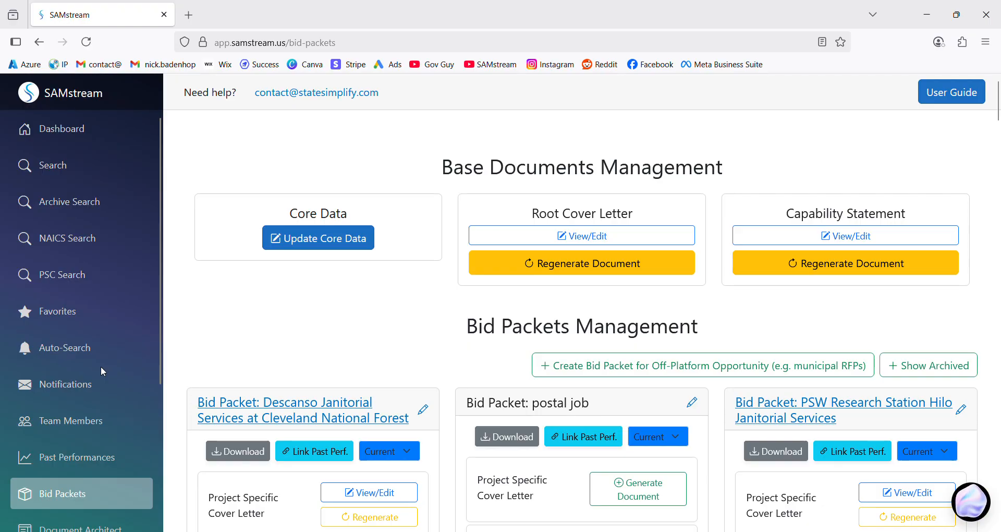
{"action": "left_click", "coordinate": [81, 140]}
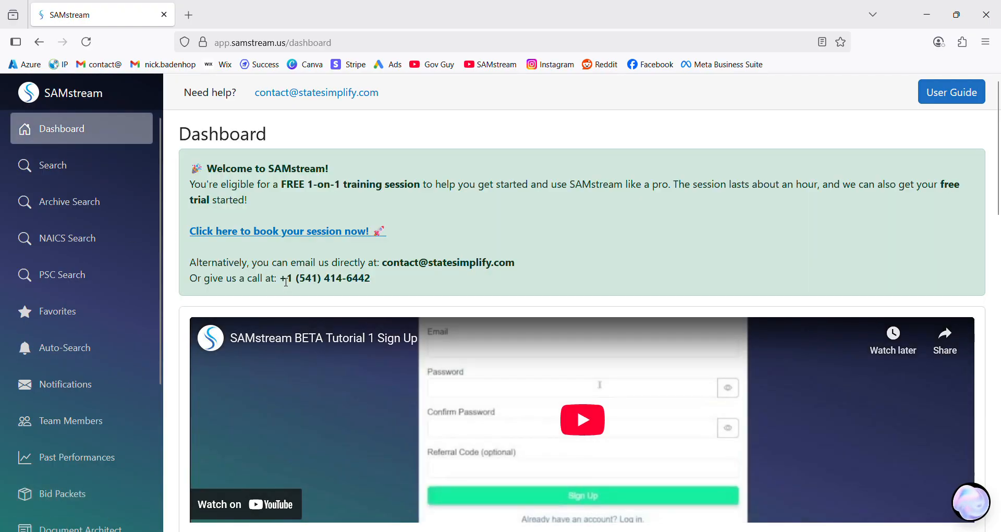
{"action": "left_click_drag", "start_coordinate": [280, 278], "coordinate": [606, 269]}
{"action": "left_click_drag", "start_coordinate": [372, 279], "coordinate": [279, 280]}
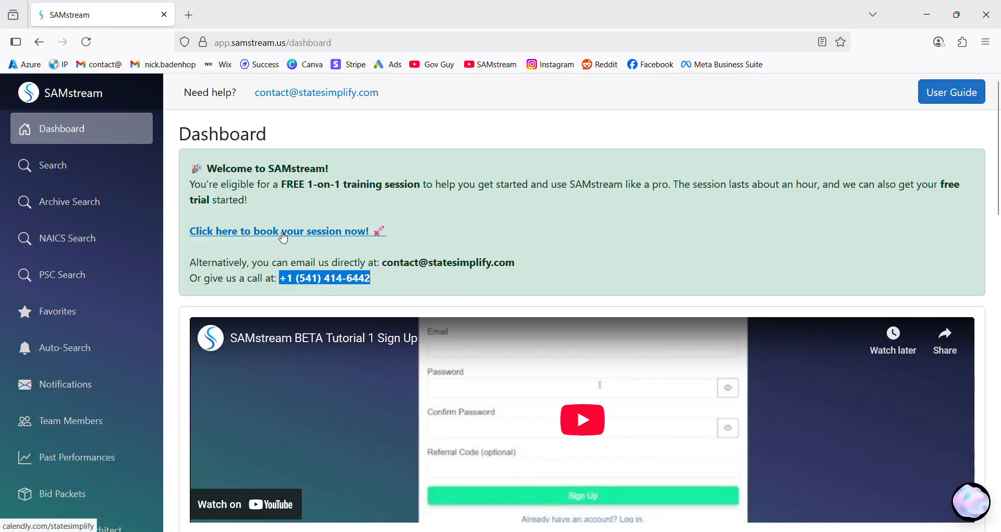